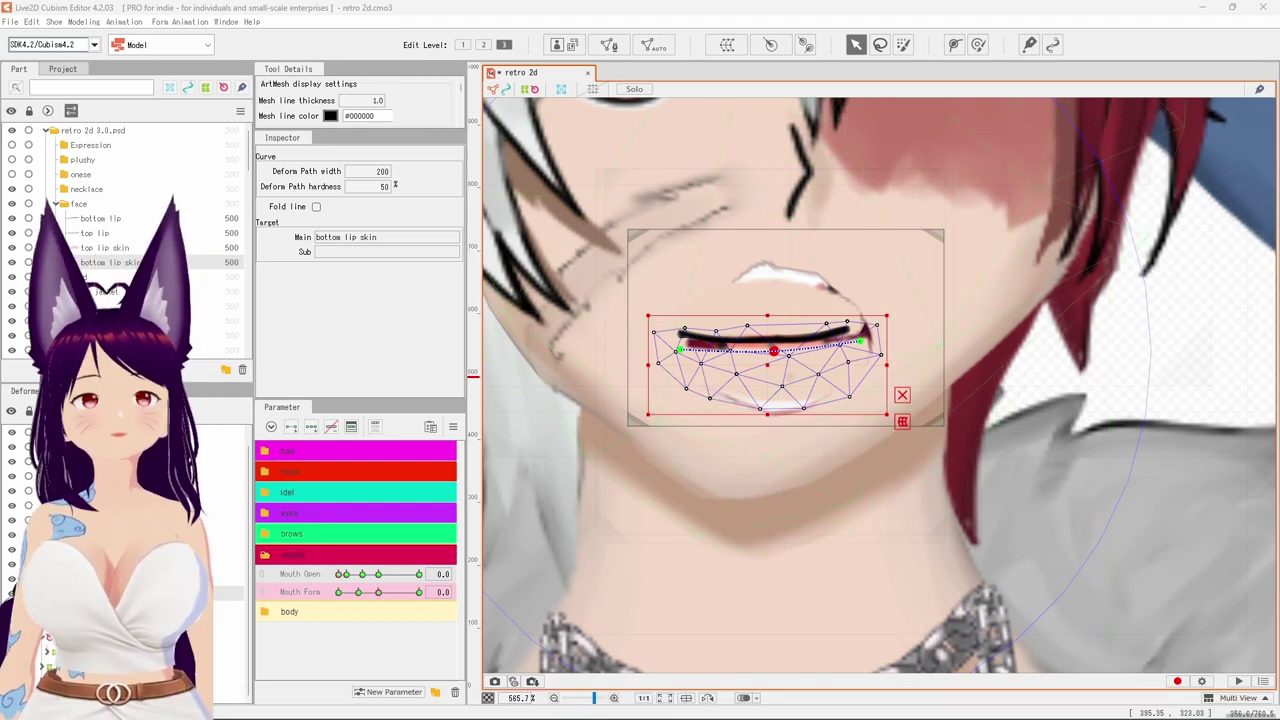
drag(590, 0, 540, 0)
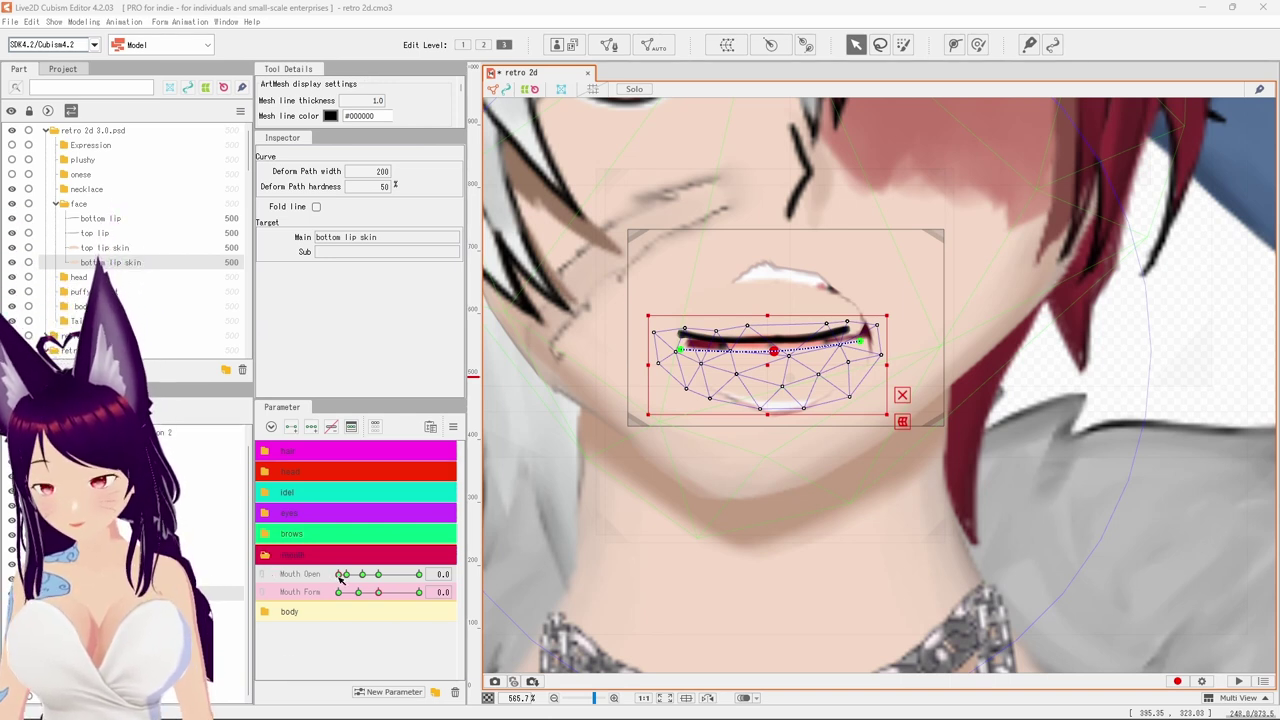
drag(340, 578, 310, 578)
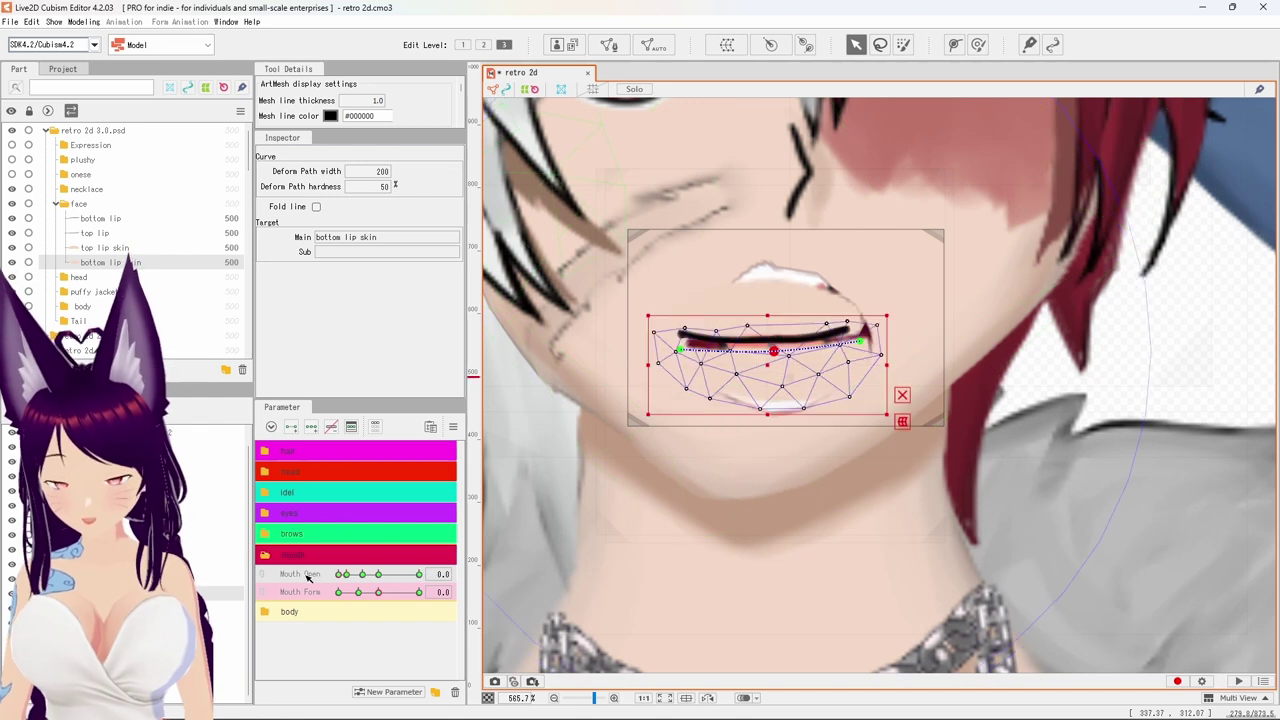
mouse_move(378, 583)
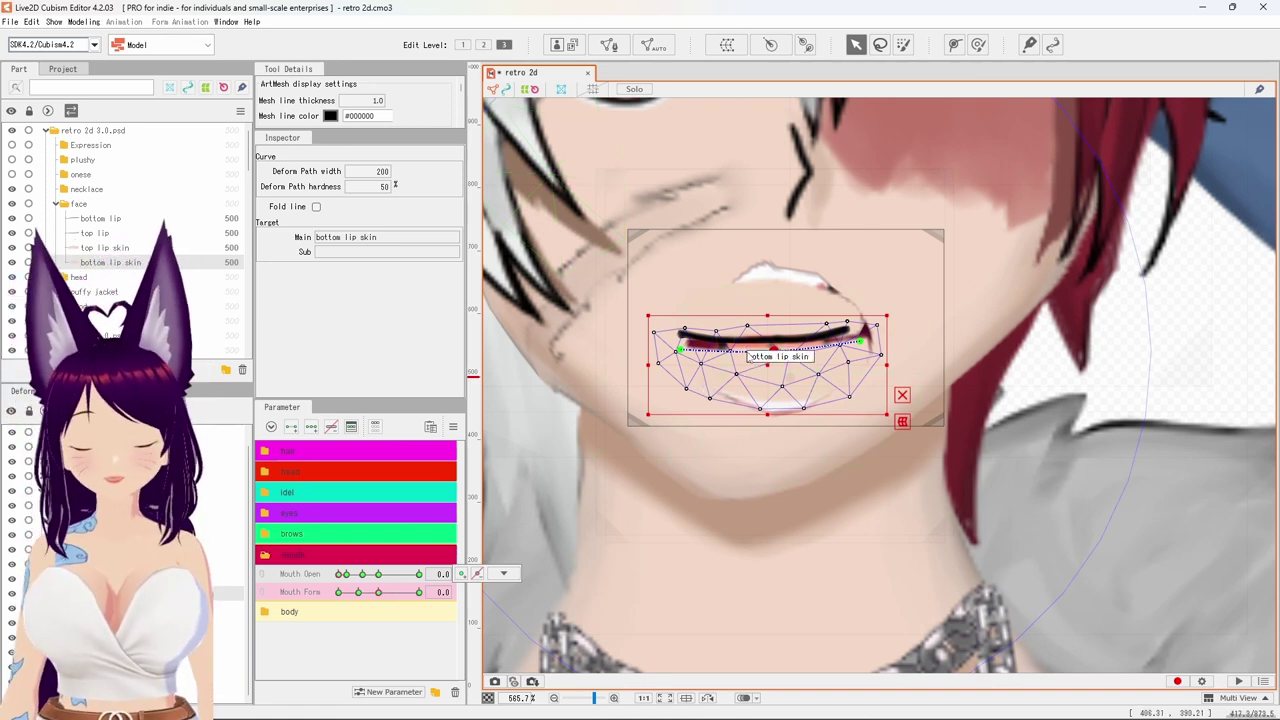
Move the three deform path points of the bottom lip skin up so the path follows the closed mouth line.
scroll(748, 351, up, 2)
drag(764, 363, 740, 427)
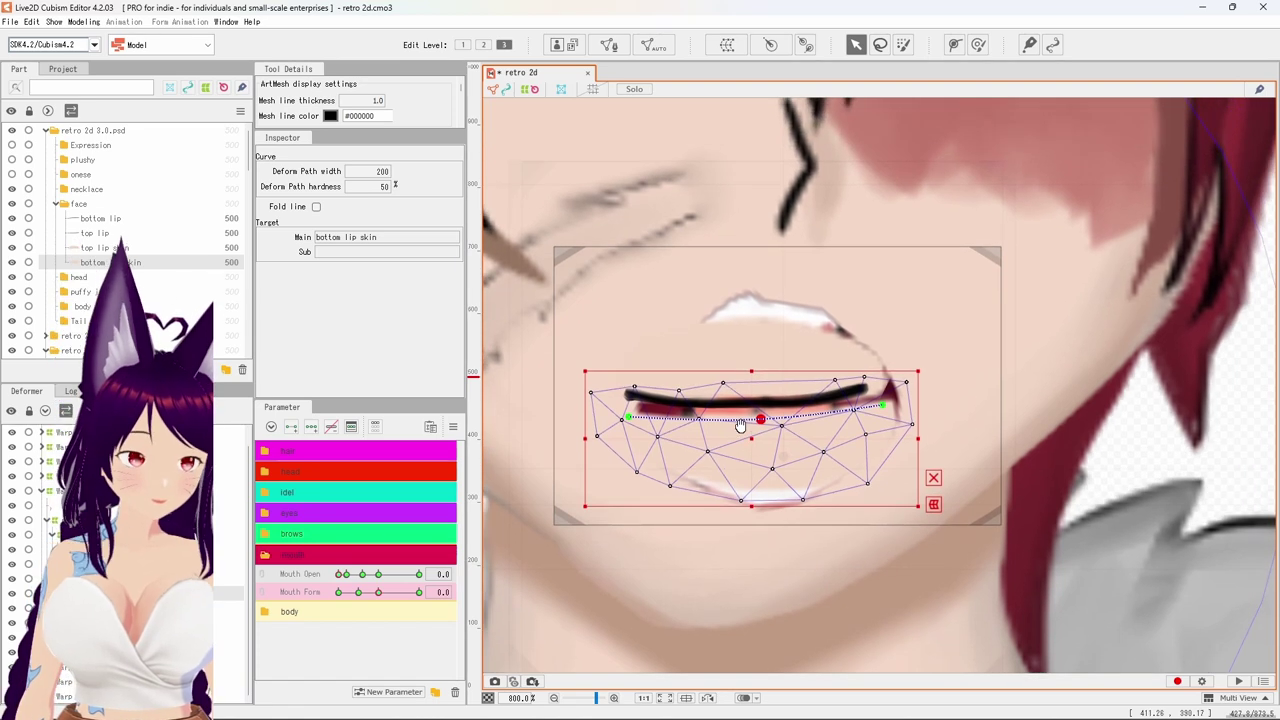
drag(628, 419, 627, 408)
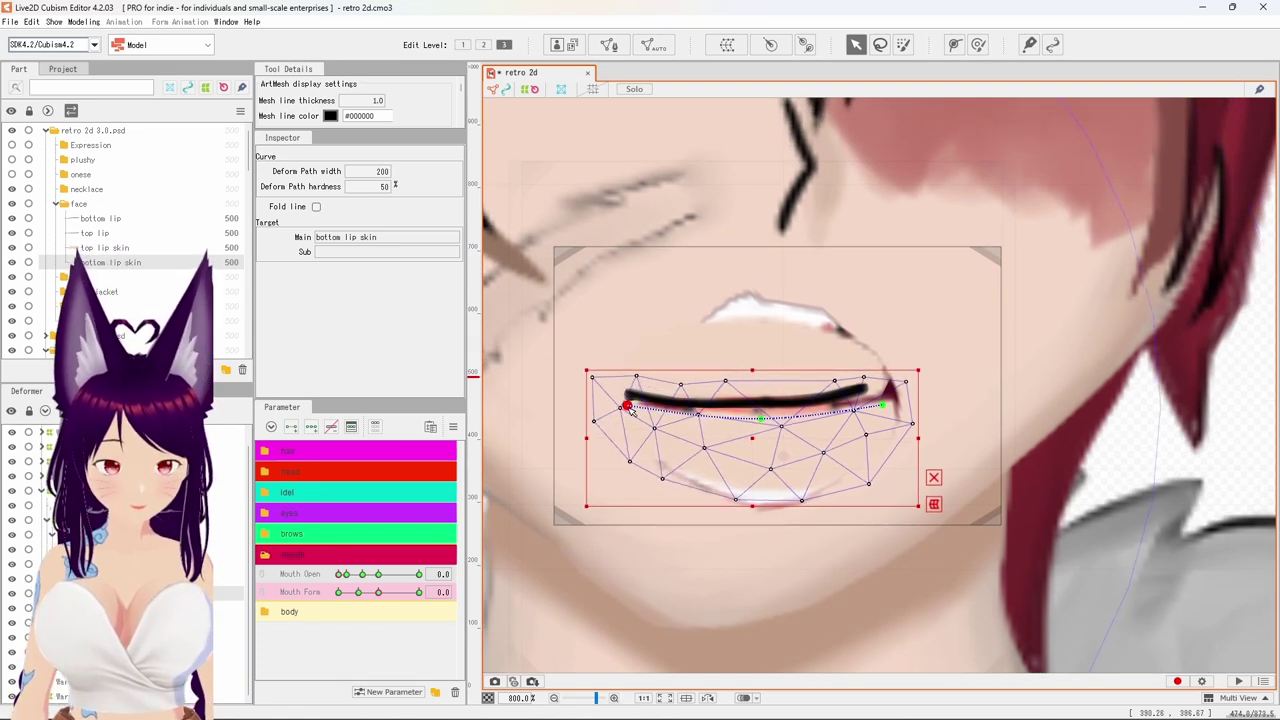
drag(760, 418, 760, 413)
drag(885, 409, 868, 399)
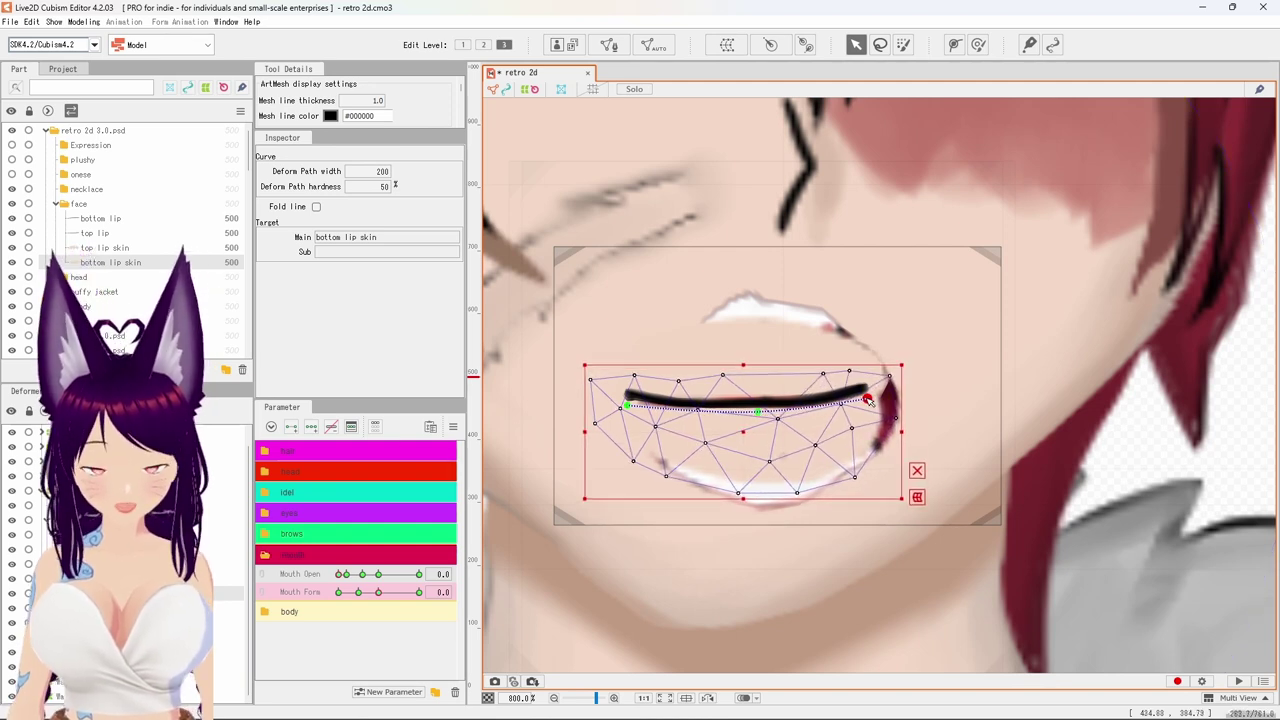
drag(633, 410, 633, 402)
drag(762, 418, 757, 414)
drag(861, 402, 865, 399)
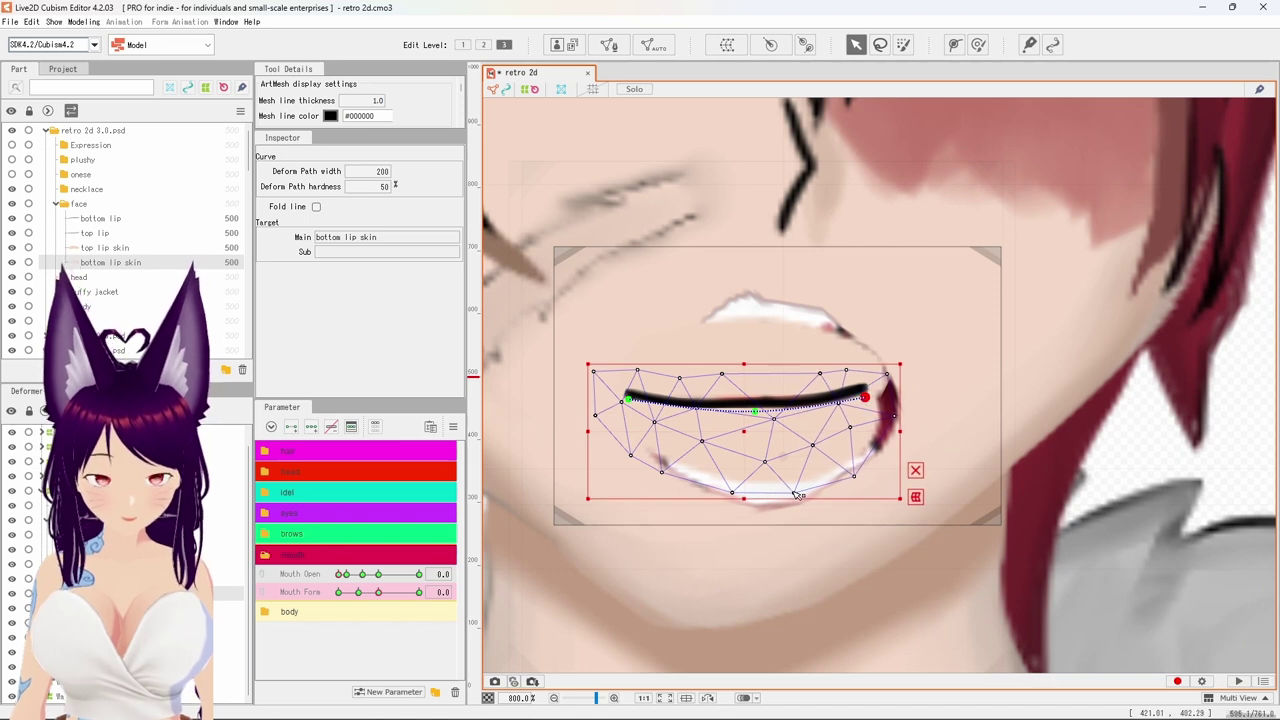
Pull the lower and right-hand mesh vertices of the bottom lip skin outward to cover the exposed teeth and dark red mouth corner.
drag(798, 497, 708, 521)
drag(663, 477, 645, 488)
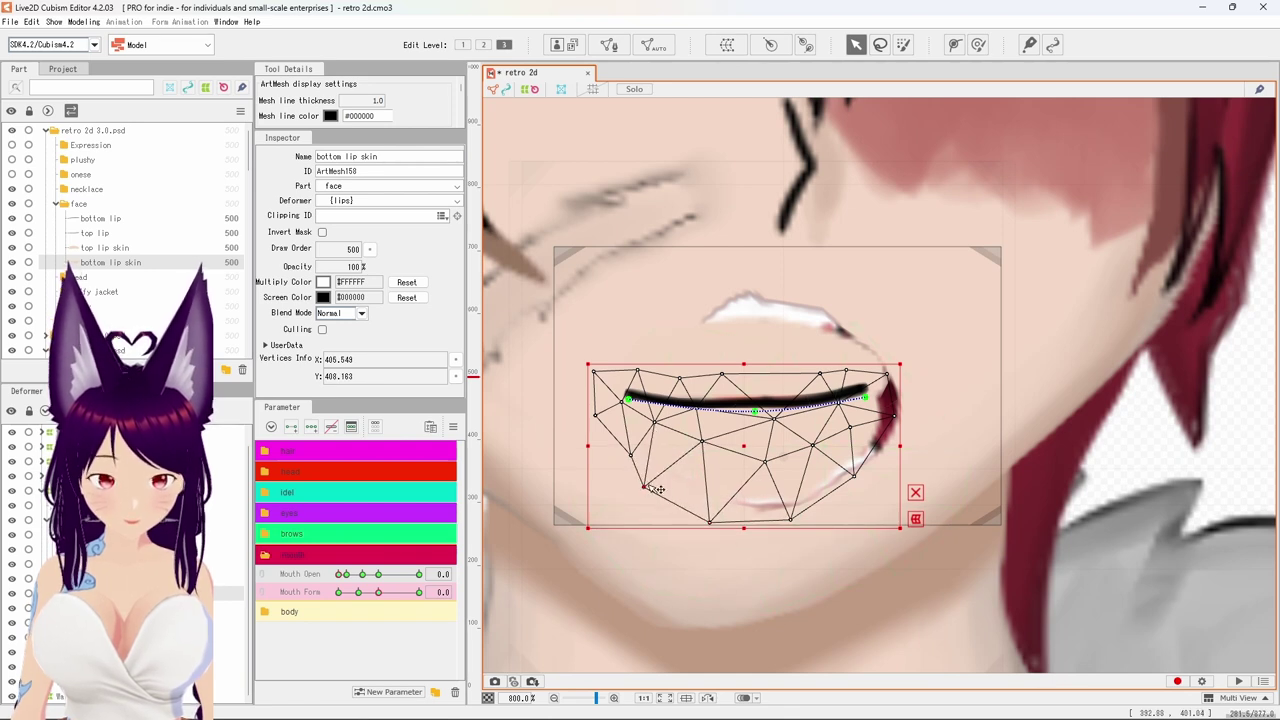
drag(790, 519, 801, 540)
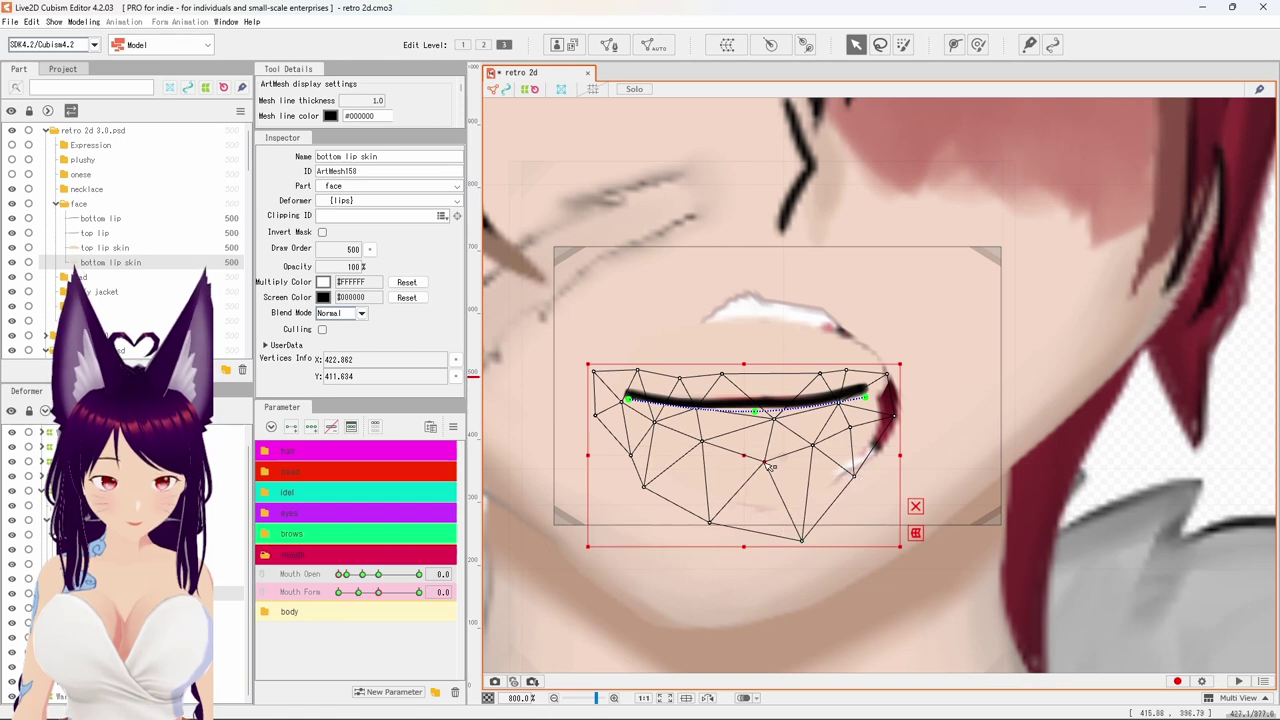
drag(765, 462, 761, 476)
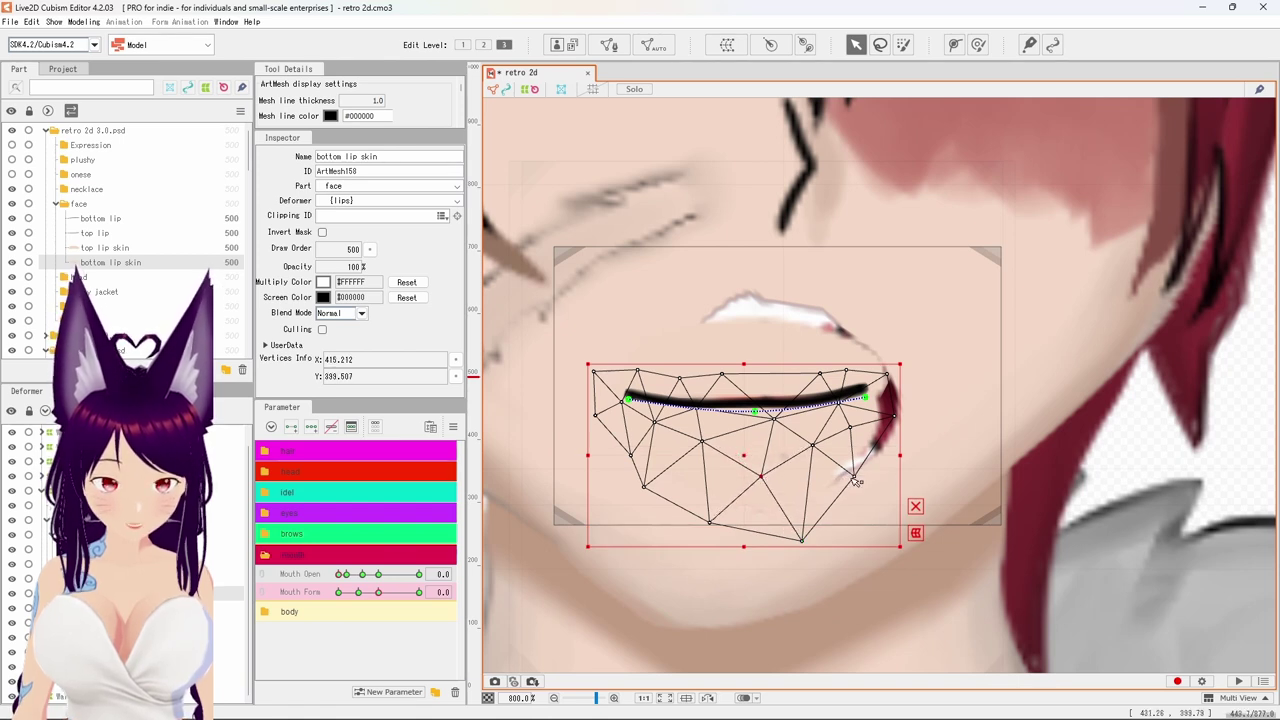
drag(858, 479, 876, 487)
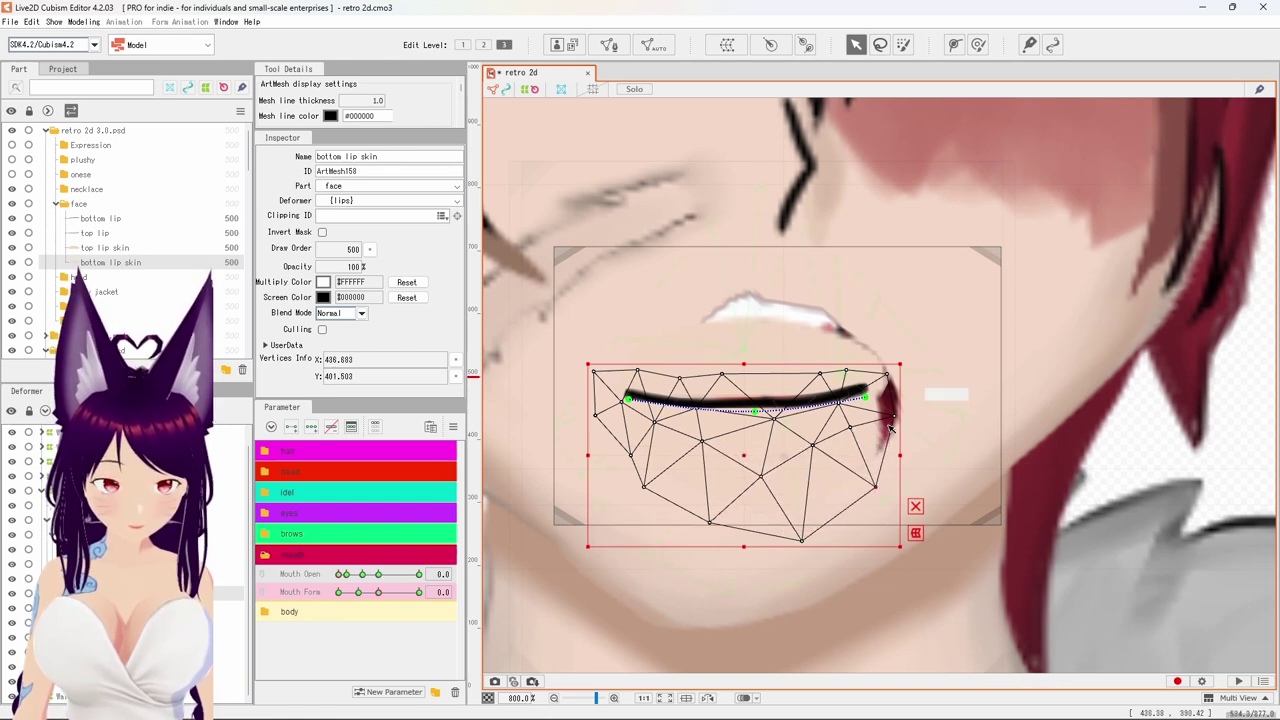
drag(897, 418, 955, 376)
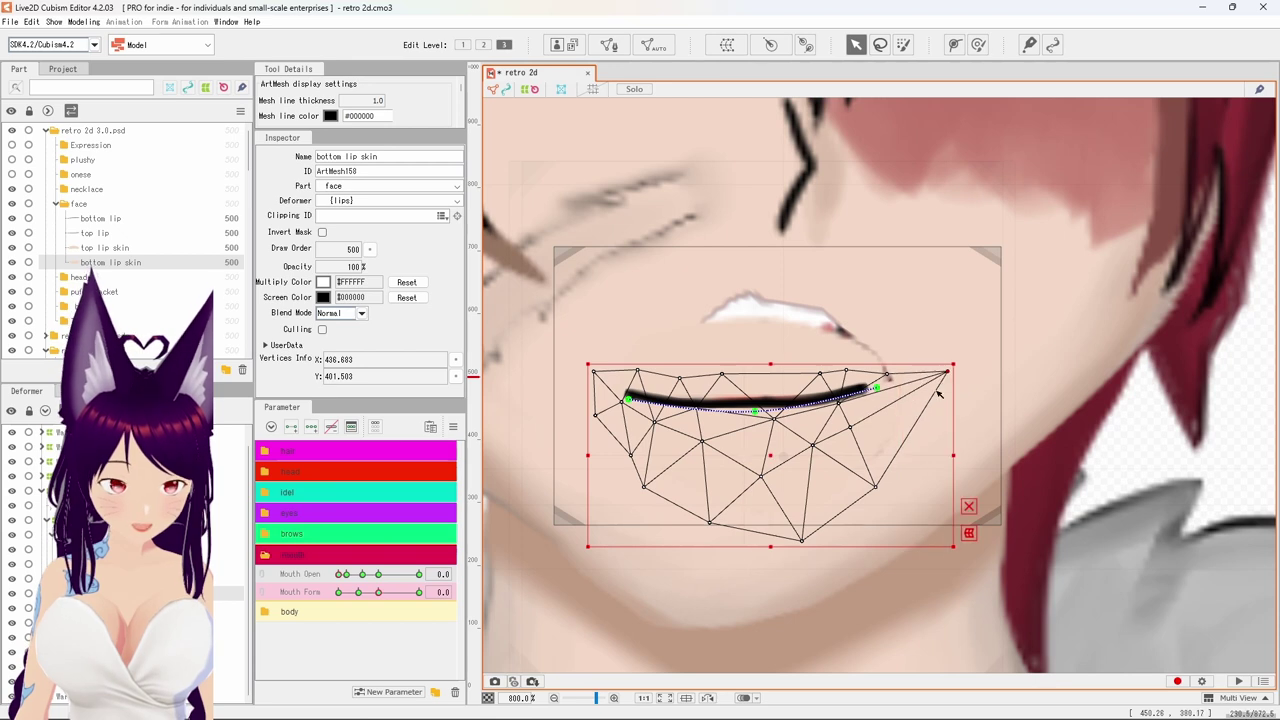
click(882, 501)
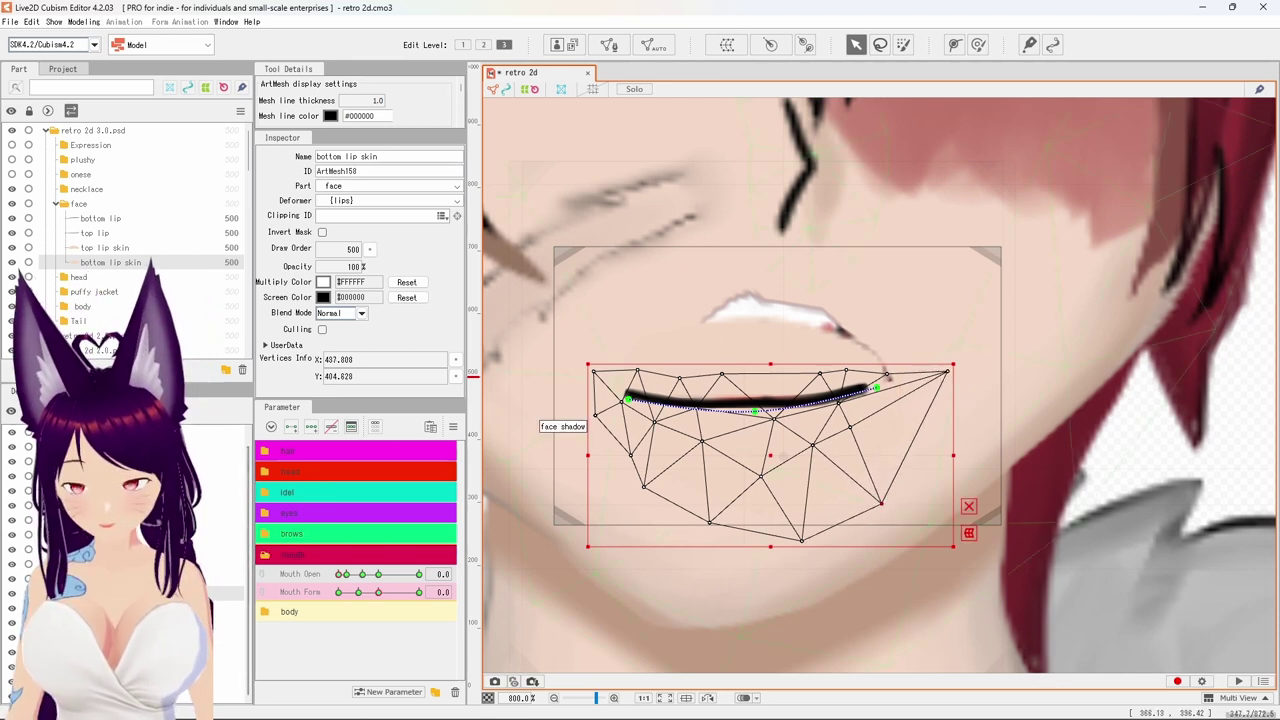
On the top lip skin, lower the middle deform path point and pull the right and upper mesh vertices outward over the exposed teeth.
click(132, 247)
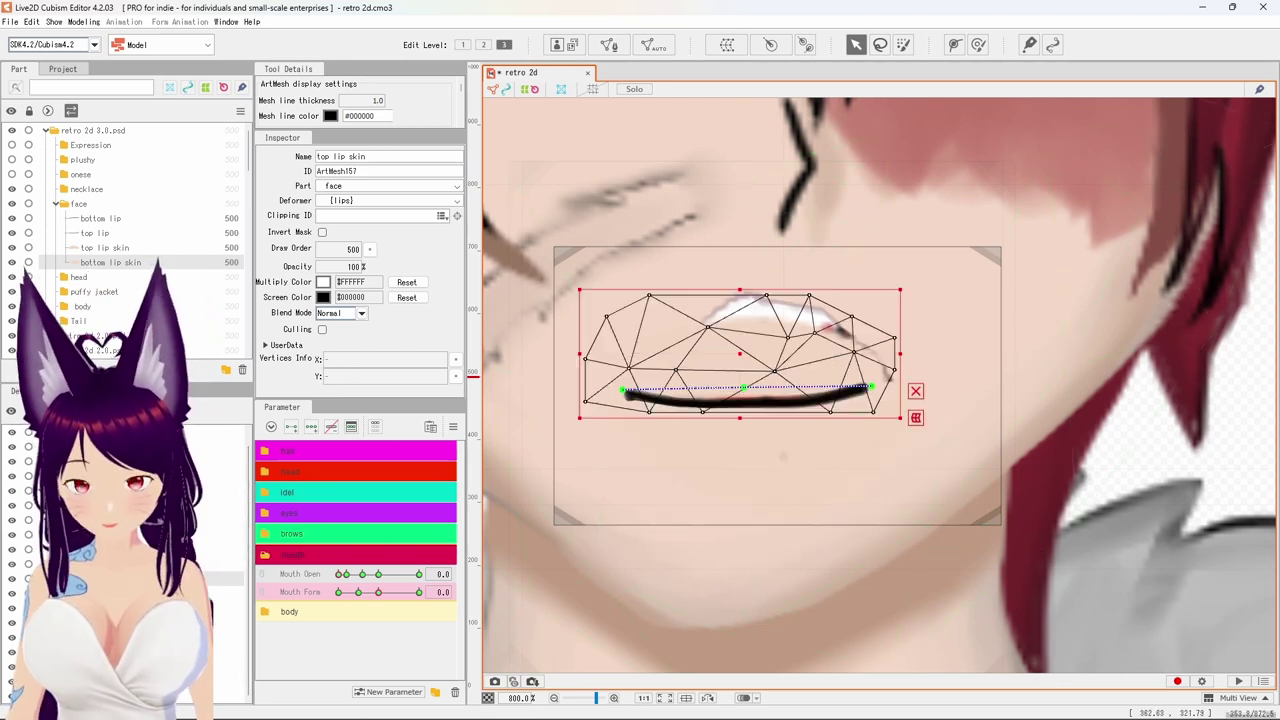
click(745, 391)
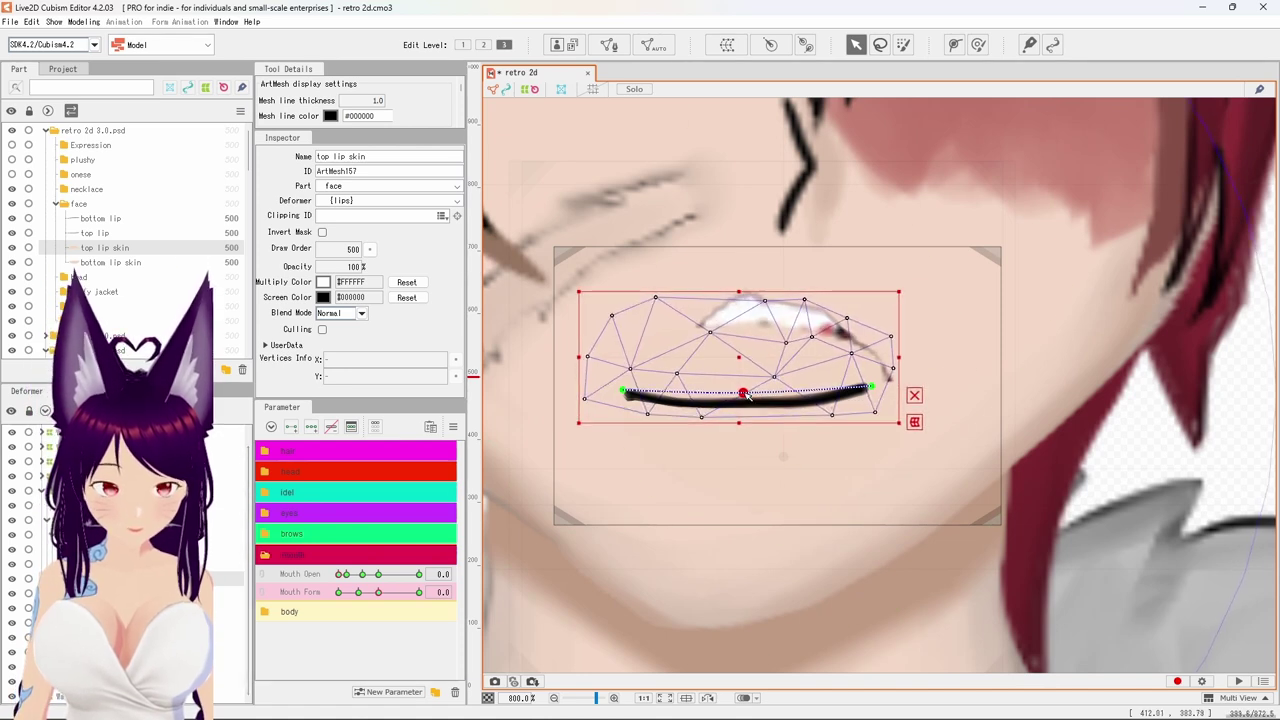
click(903, 372)
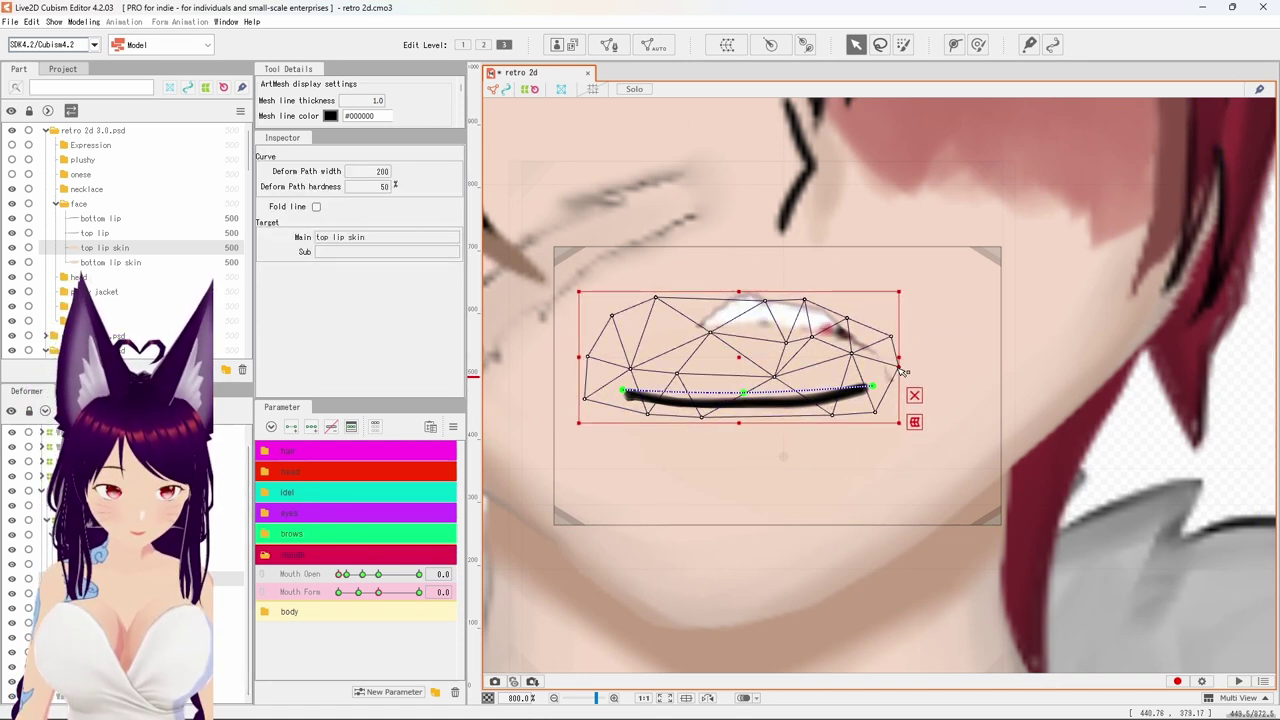
drag(905, 368, 909, 306)
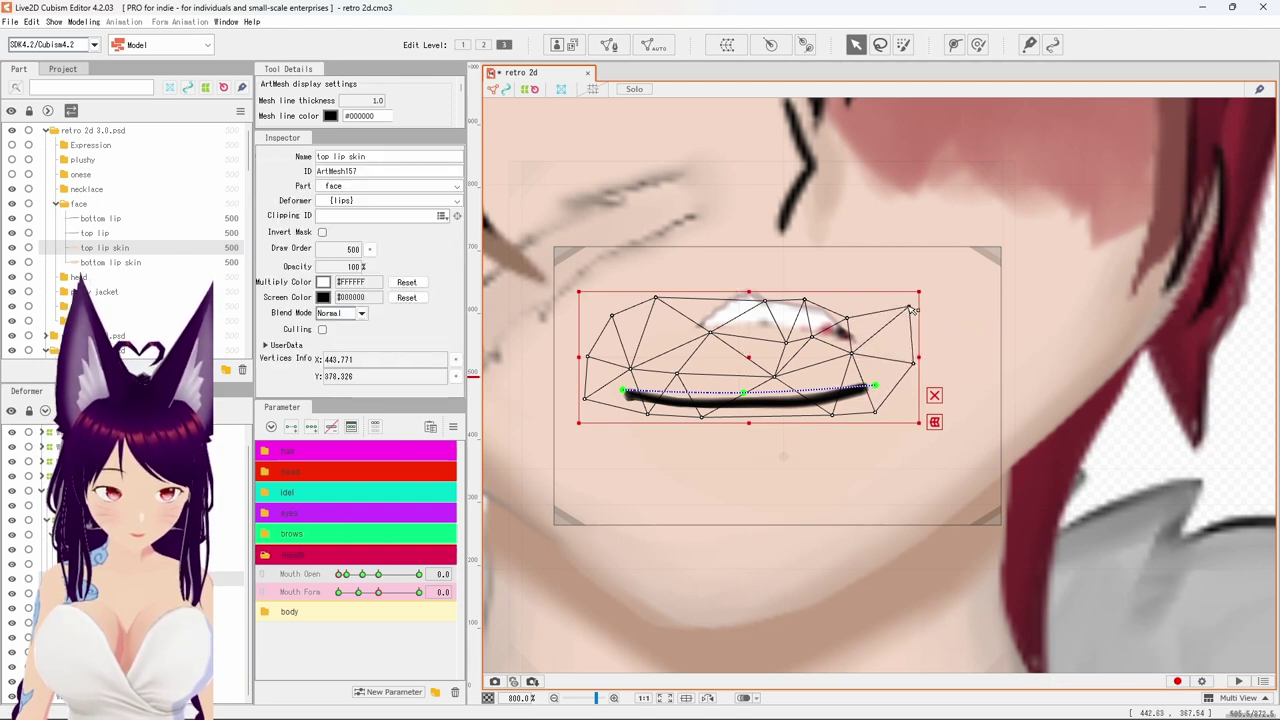
click(823, 318)
drag(852, 354, 825, 258)
drag(853, 320, 825, 243)
drag(715, 334, 761, 247)
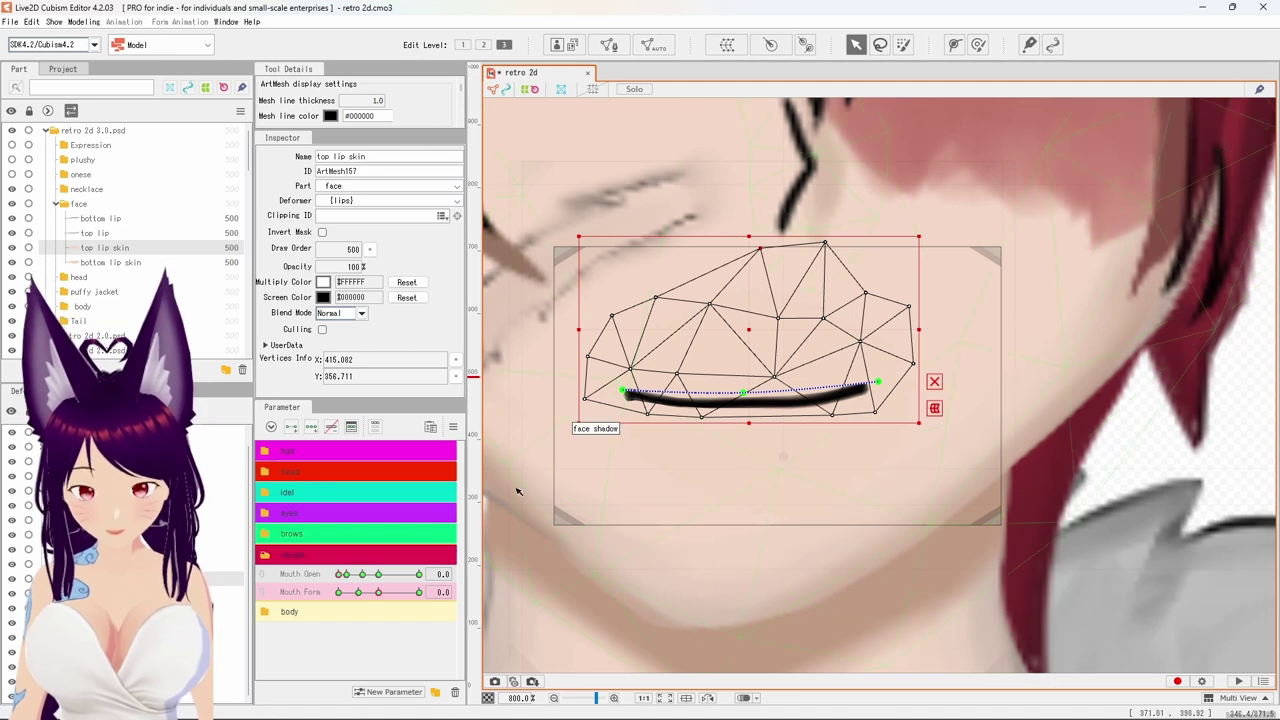
Preview Mouth Form at -1.0, return it to 0.0, and refine the top lip skin's middle path point and an upper inner vertex.
drag(378, 594, 342, 594)
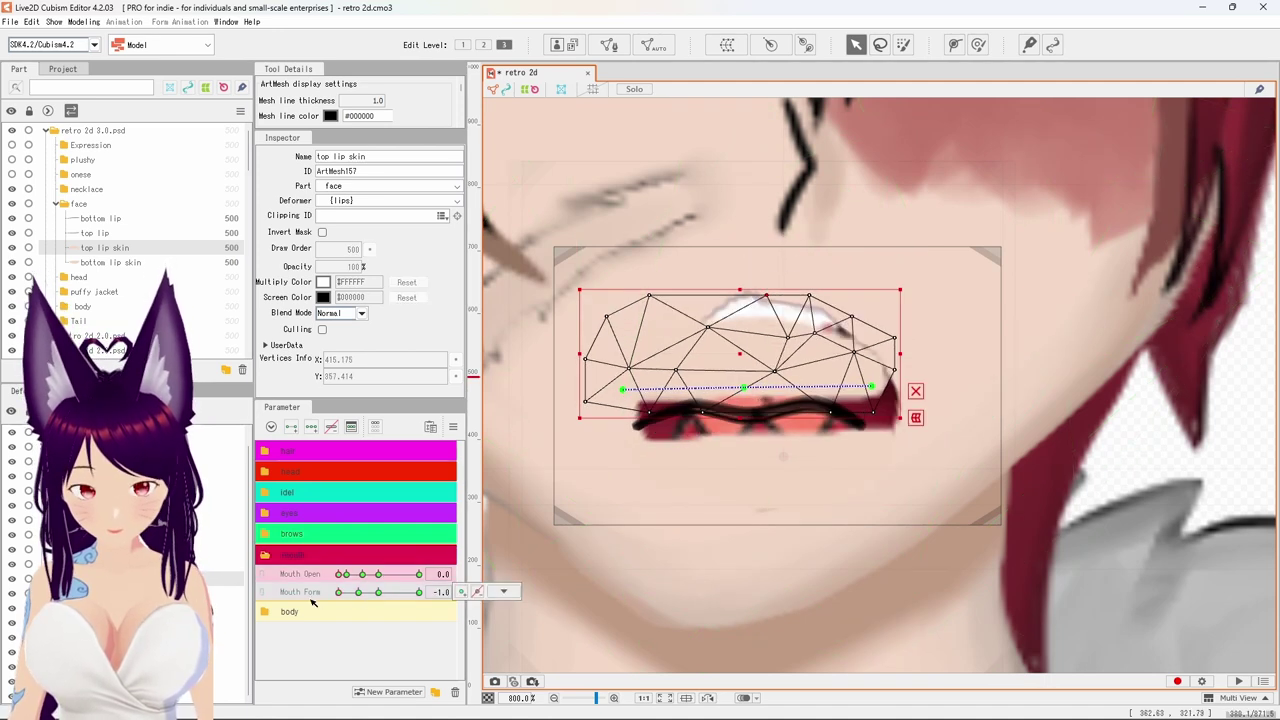
click(380, 593)
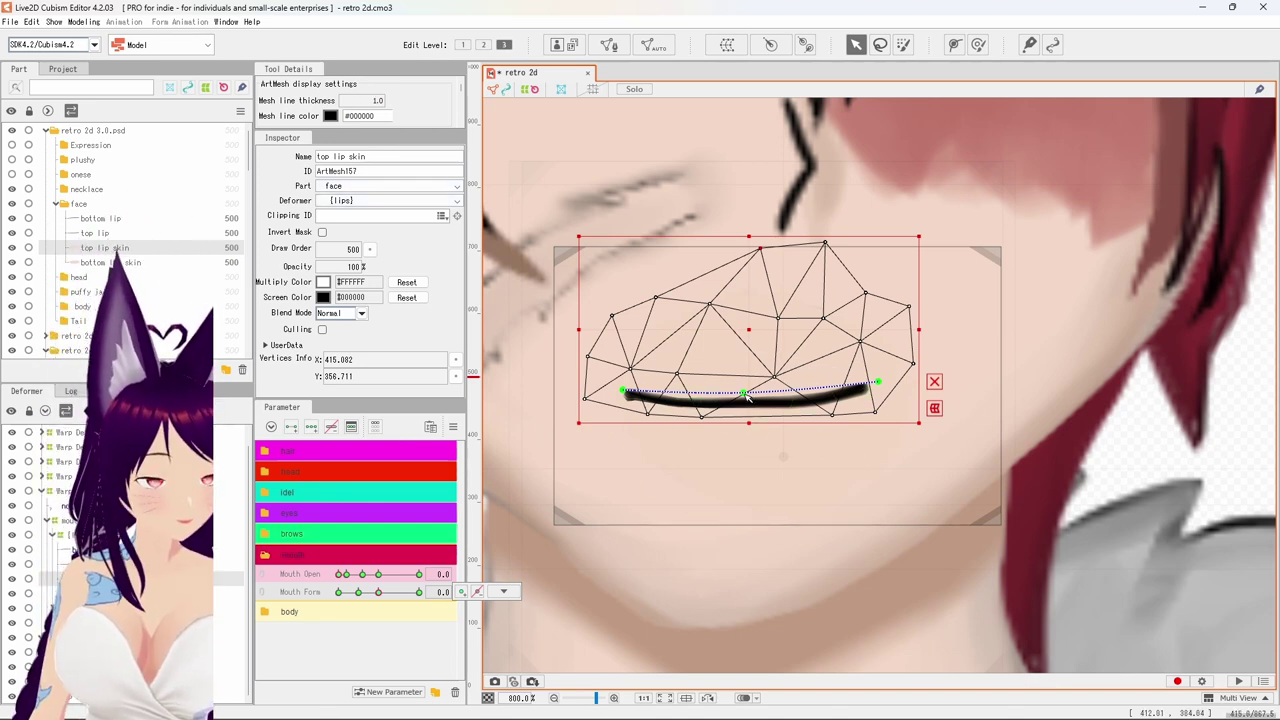
drag(745, 395, 745, 403)
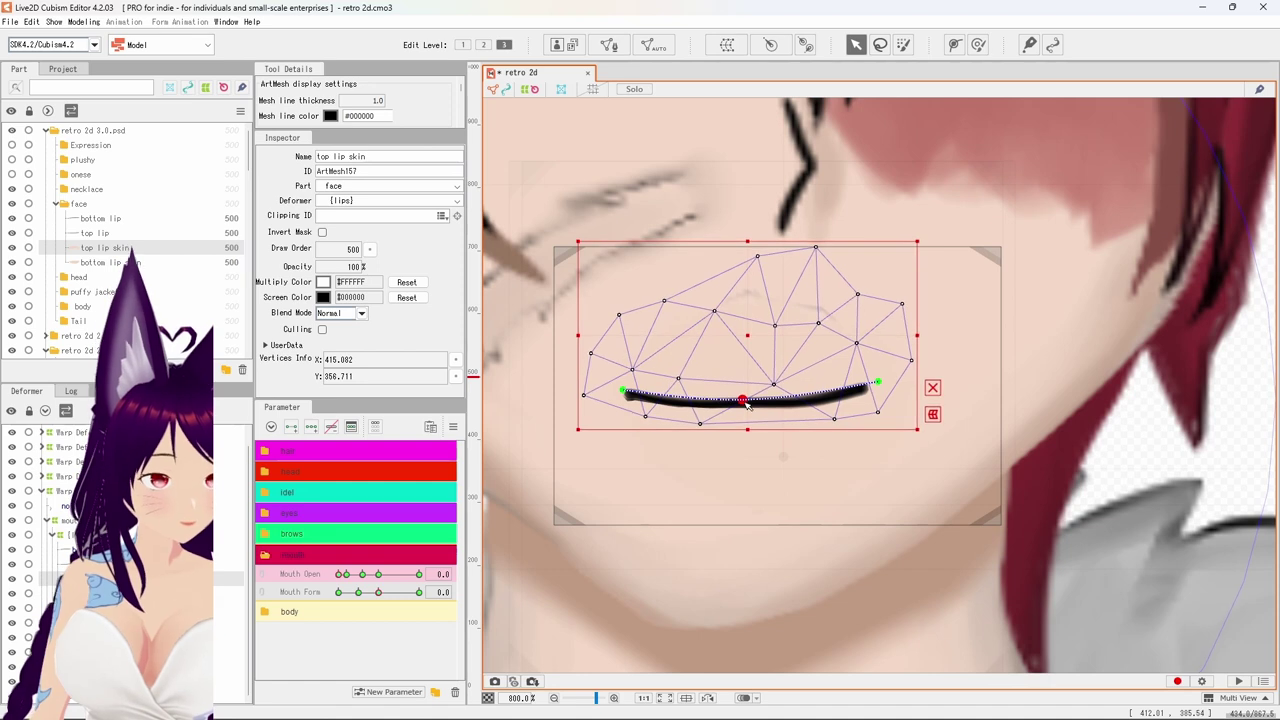
drag(819, 323, 773, 304)
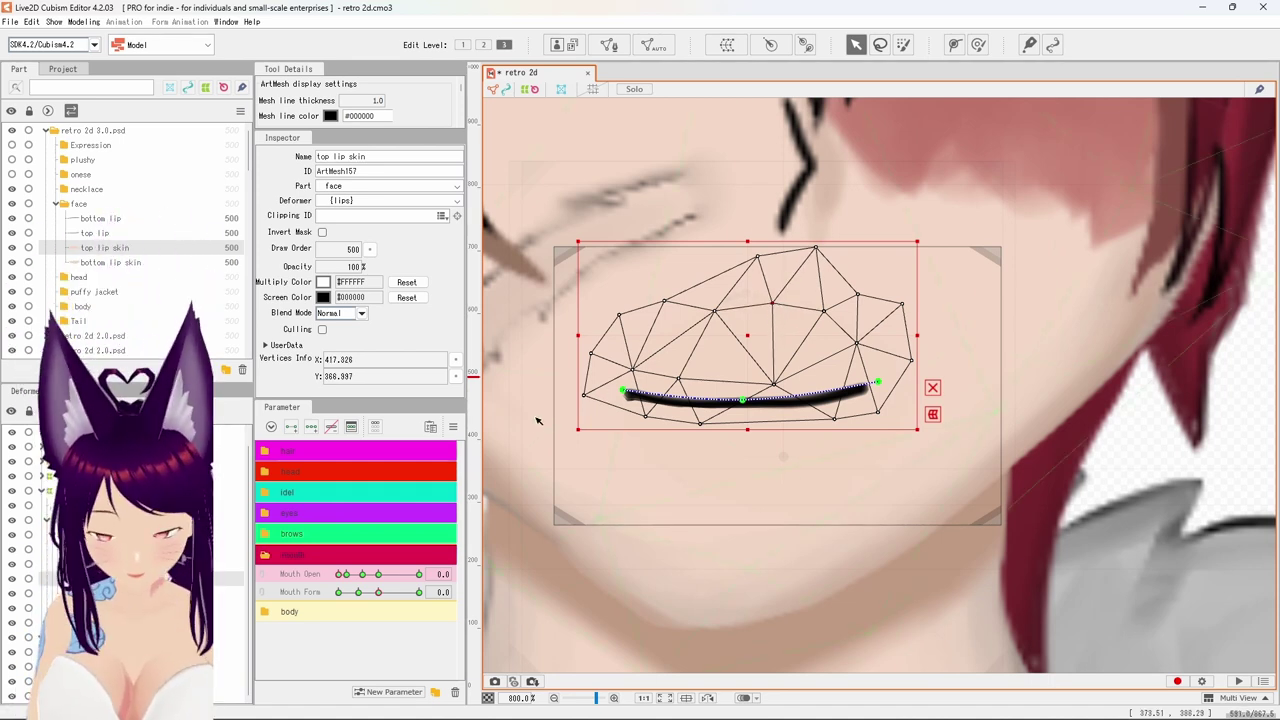
Set Mouth Open to 0.1 and arch the top lip skin's deform path along the upper lip line of the slightly open mouth.
click(349, 578)
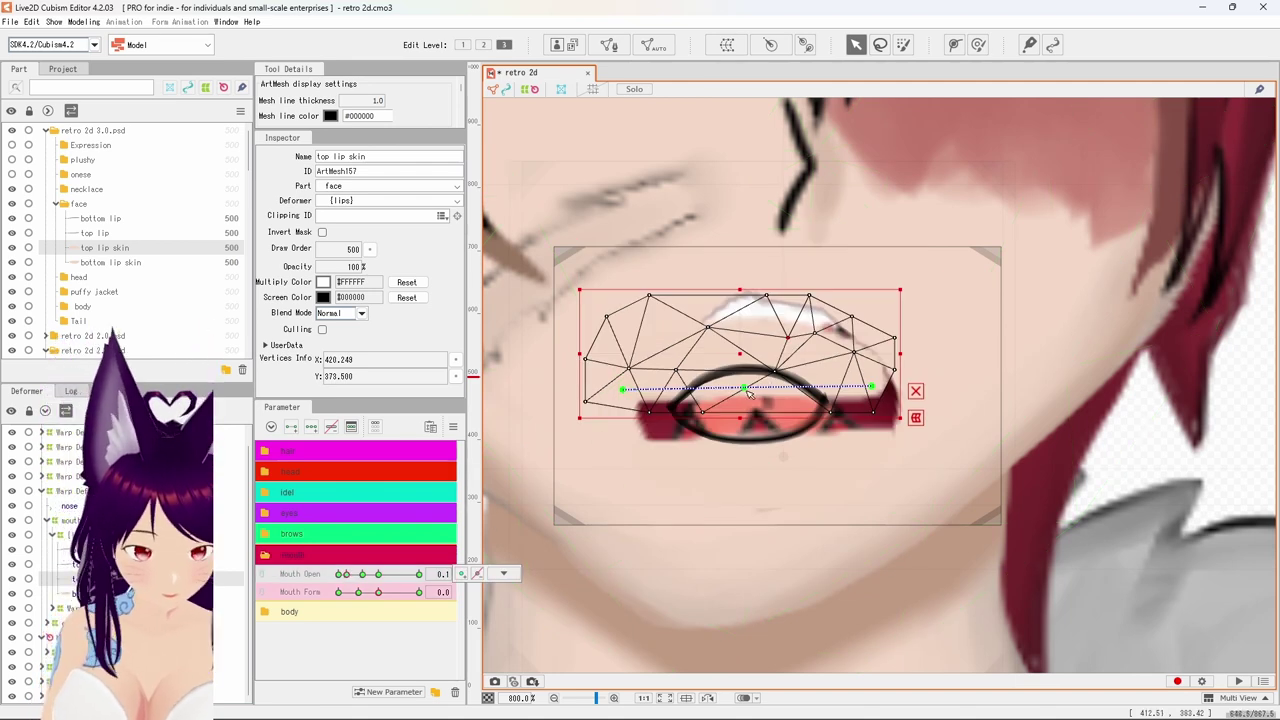
drag(747, 391, 746, 360)
drag(627, 390, 660, 403)
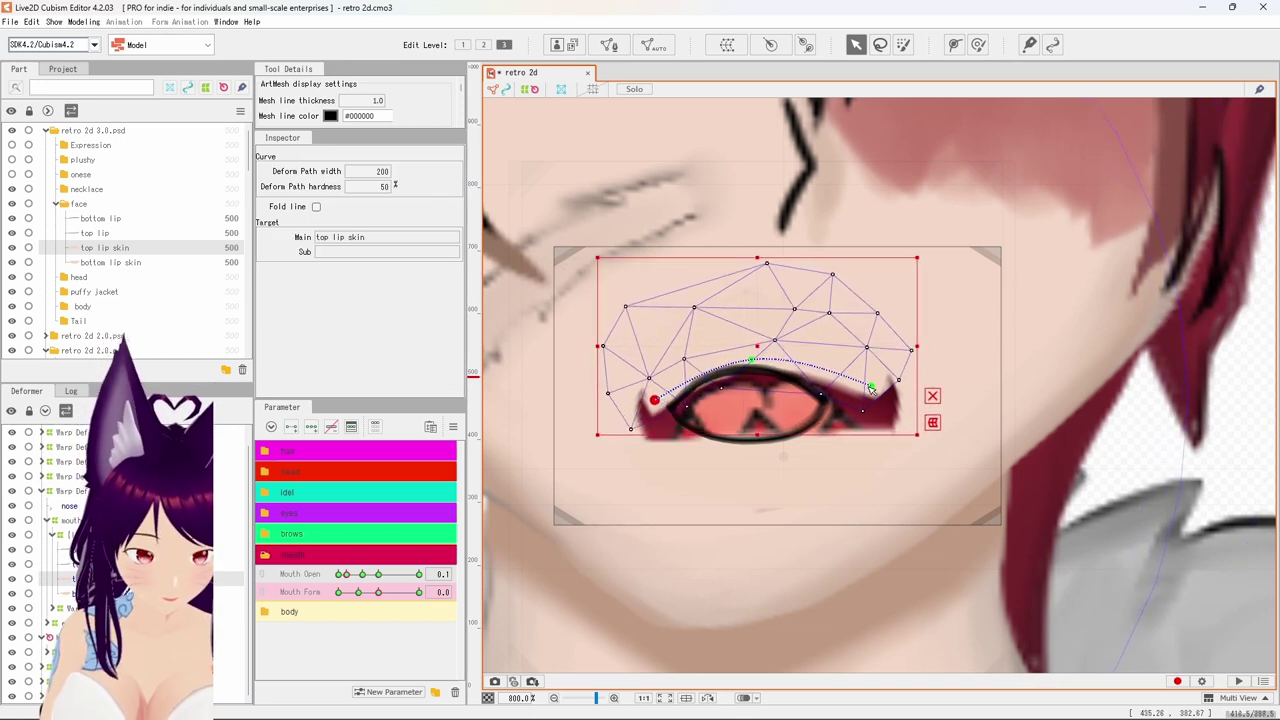
drag(872, 388, 832, 396)
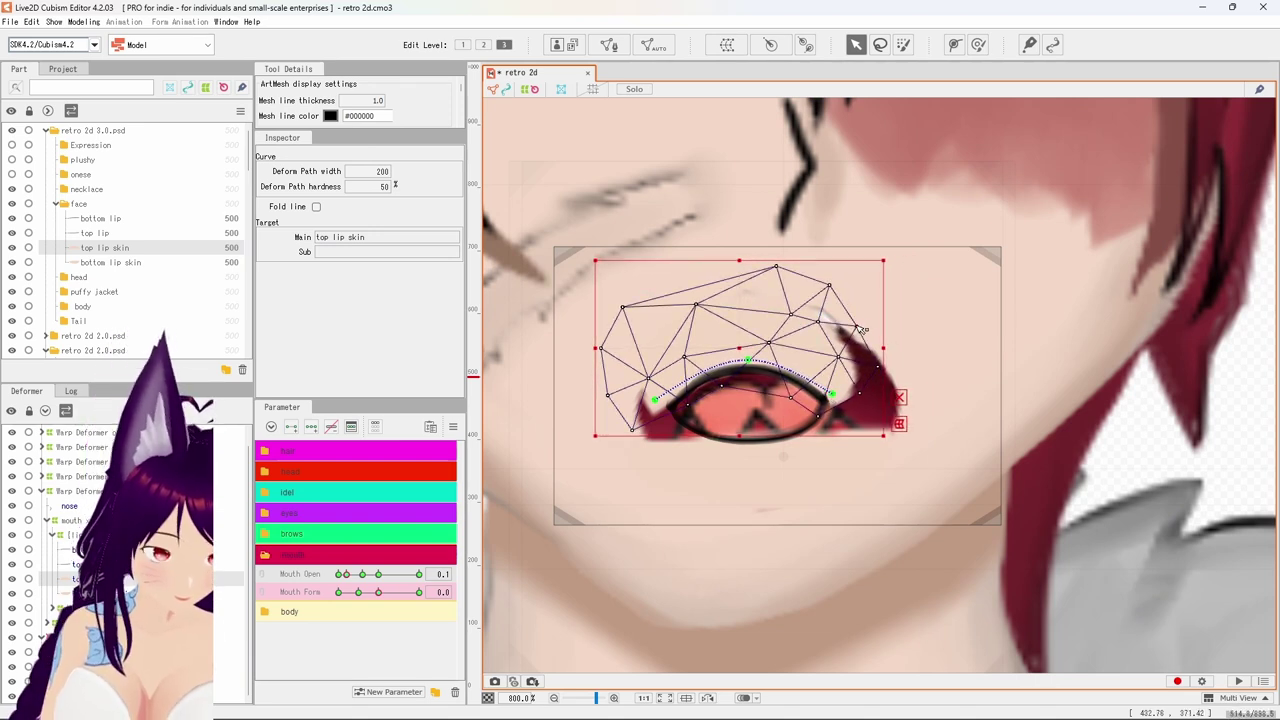
Pull the top lip skin's upper-right, lower-left and right-hand mesh vertices outward to cover the area around the slightly open mouth.
drag(857, 327, 848, 253)
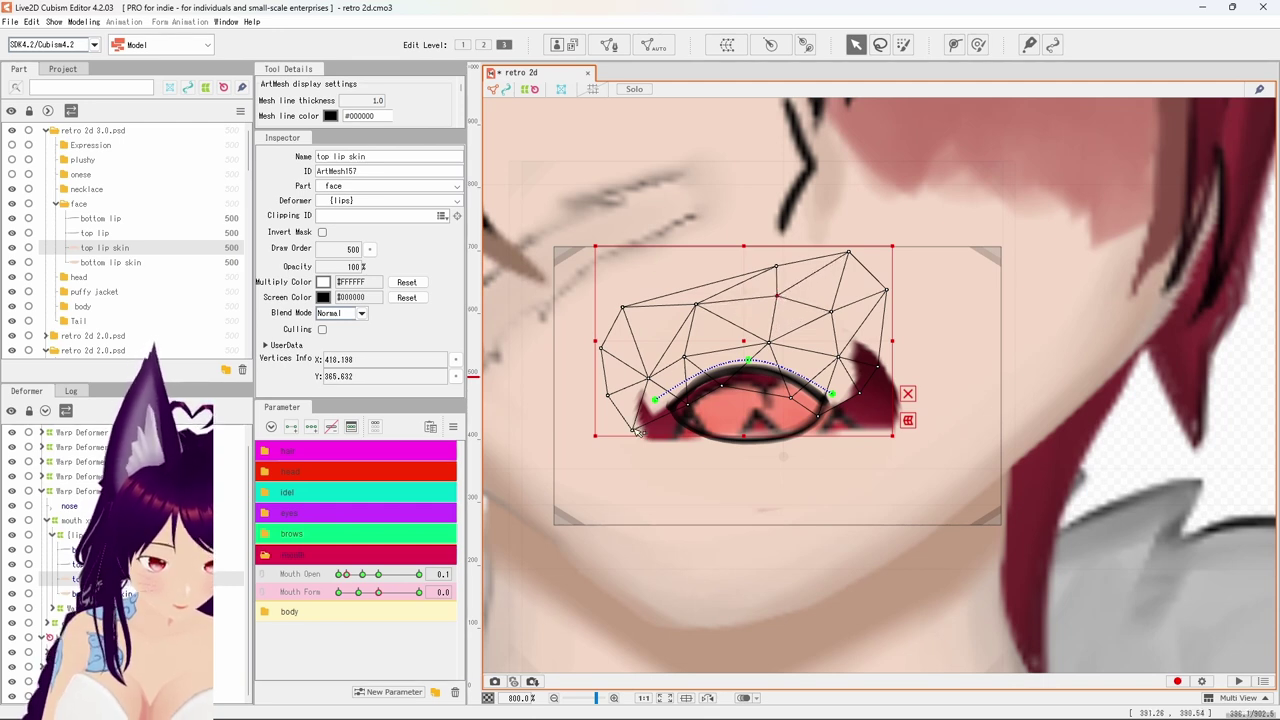
drag(624, 433, 592, 452)
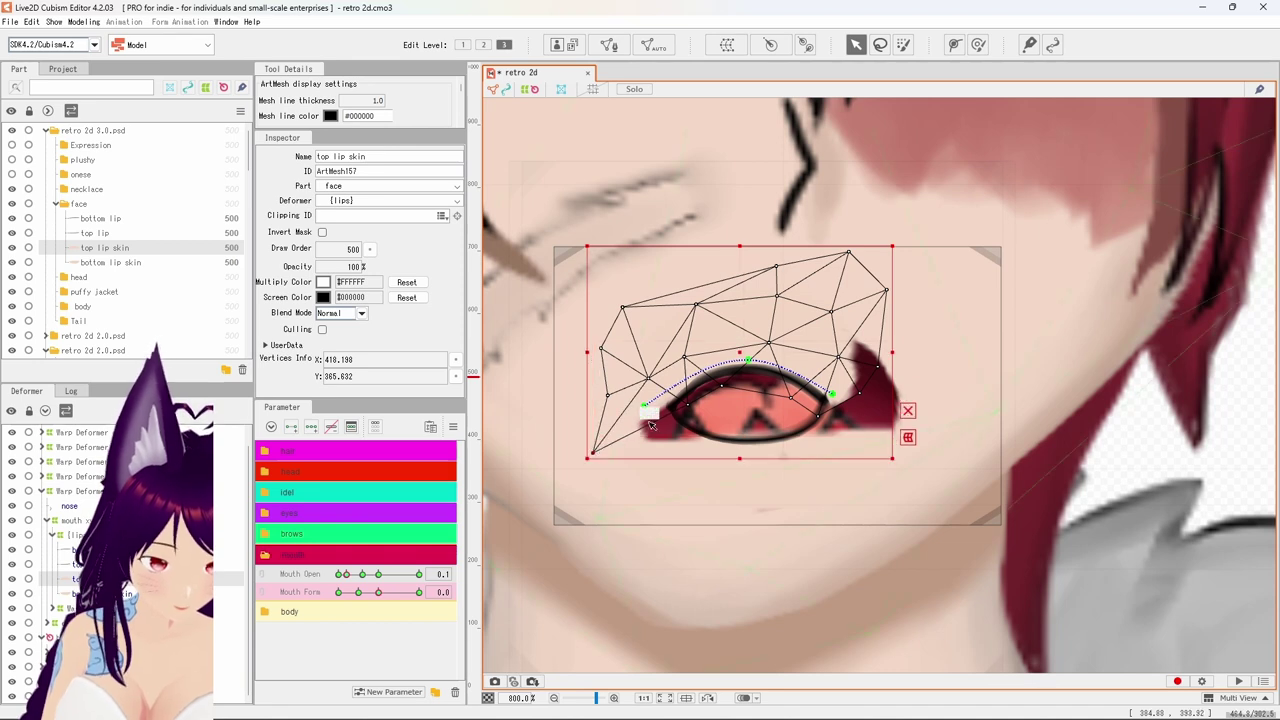
click(727, 387)
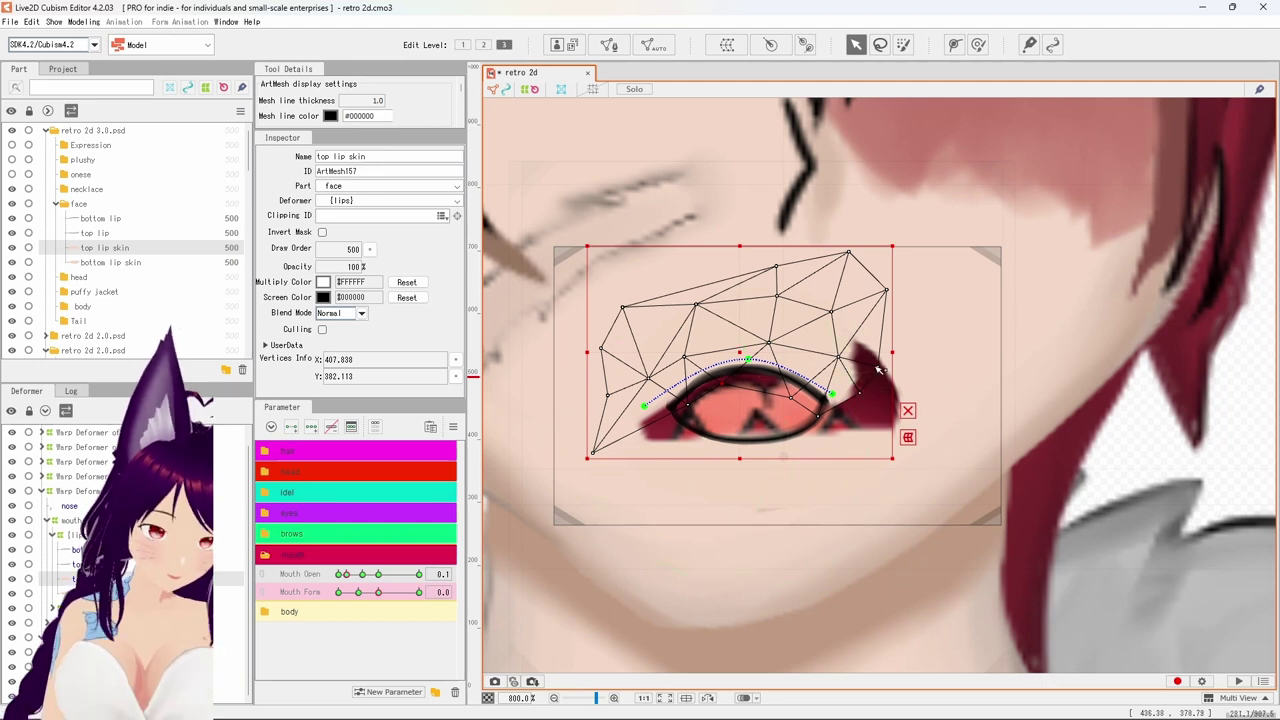
drag(877, 366, 992, 337)
drag(838, 357, 860, 360)
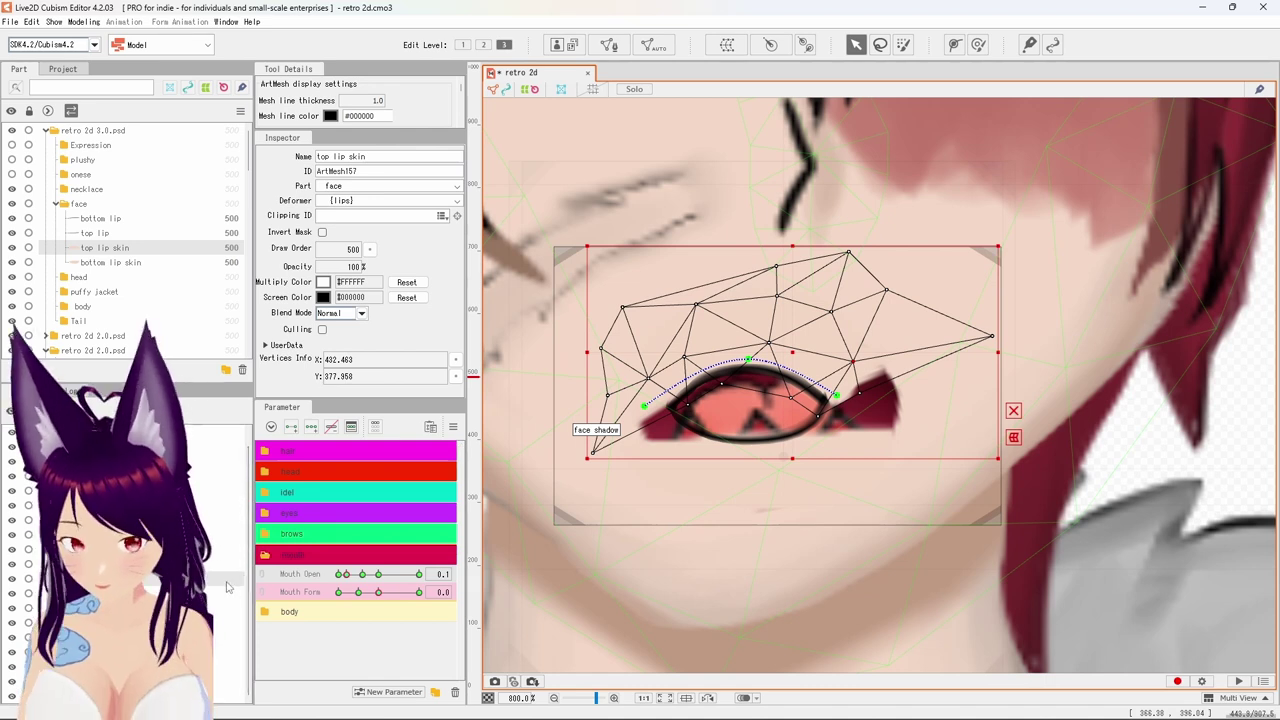
Curve the bottom lip skin's deform path along the lower lip line at Mouth Open 0.1, bringing both ends to the mouth corners.
click(110, 262)
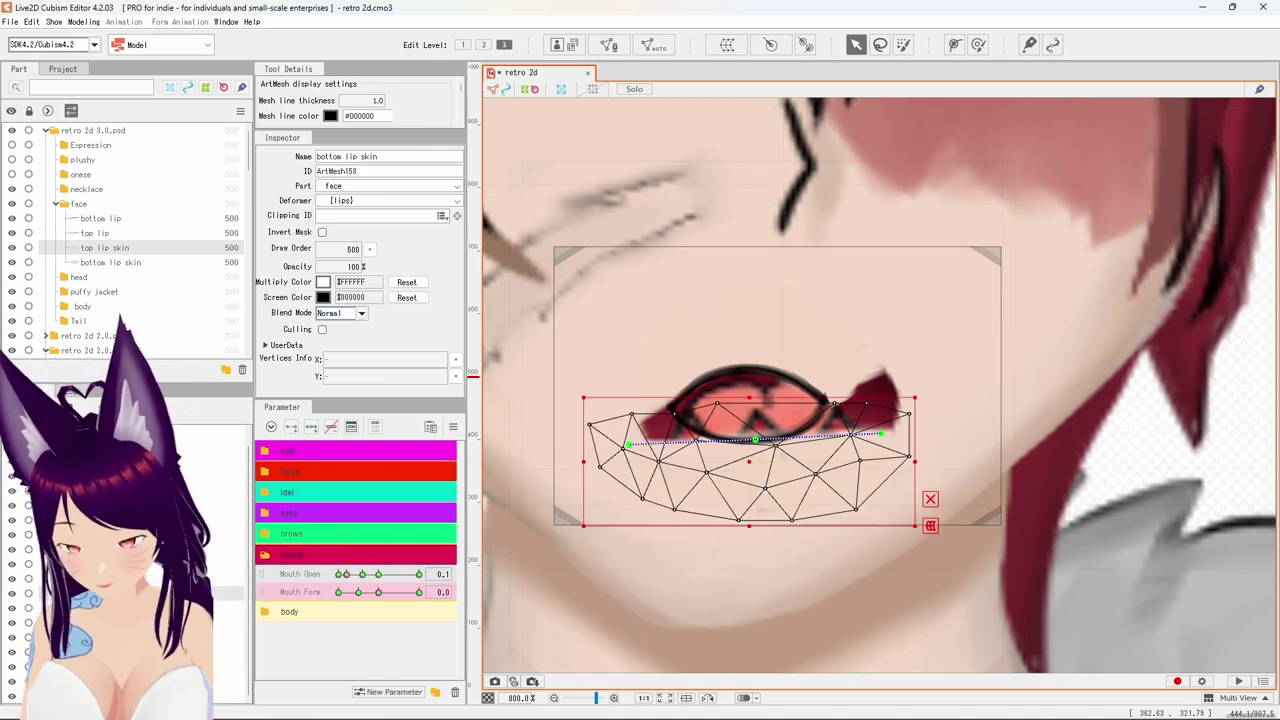
drag(628, 445, 658, 413)
click(748, 444)
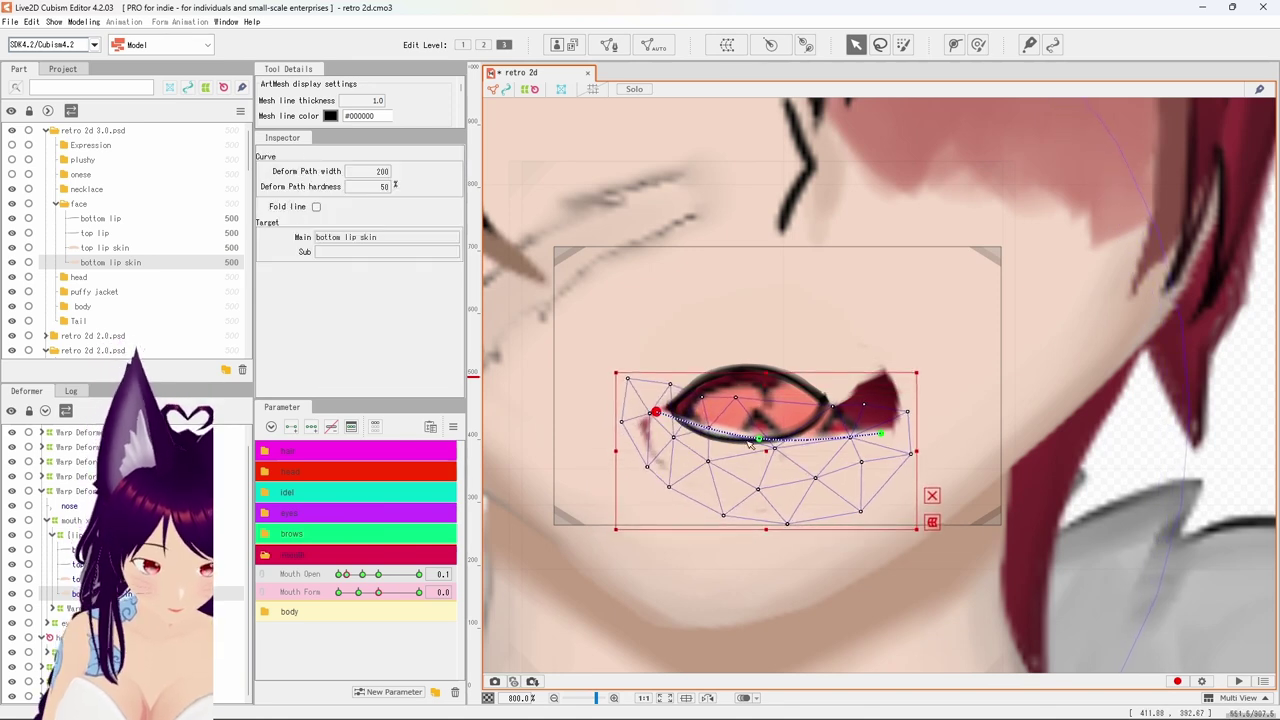
drag(758, 440, 748, 449)
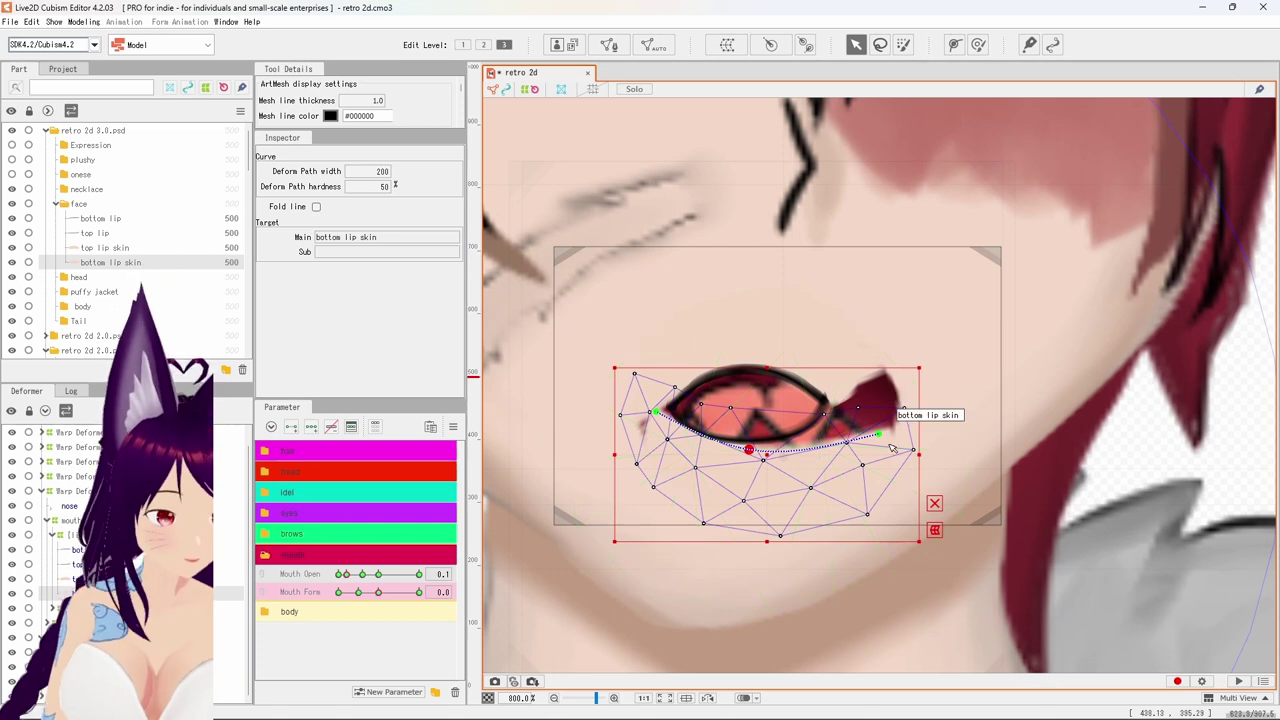
drag(878, 435, 830, 406)
drag(656, 411, 655, 405)
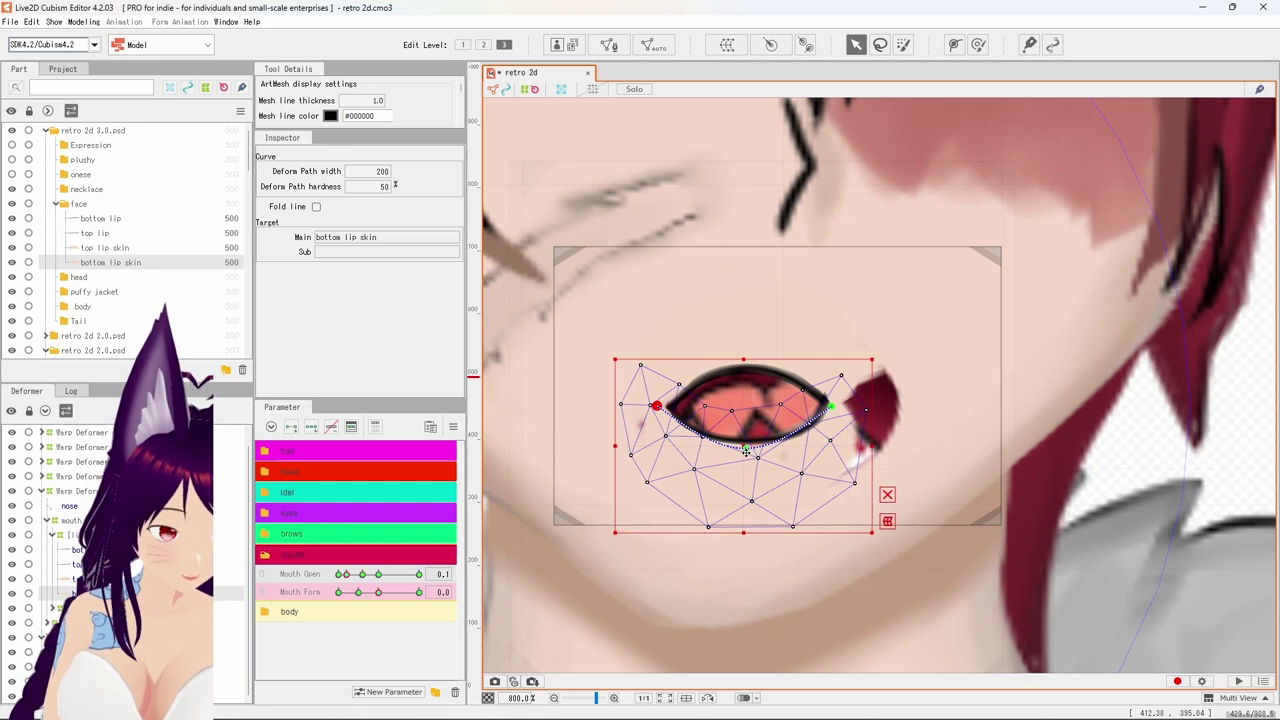
scroll(746, 449, up, 3)
scroll(746, 449, down, 3)
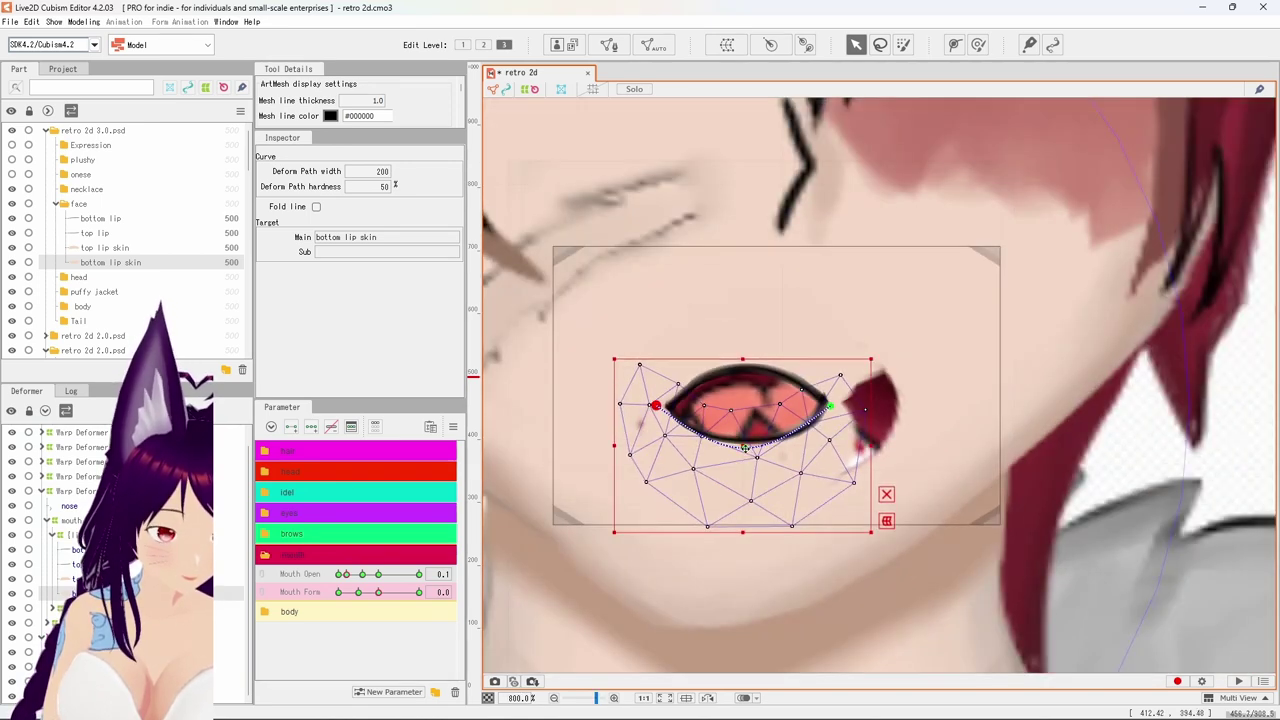
click(746, 447)
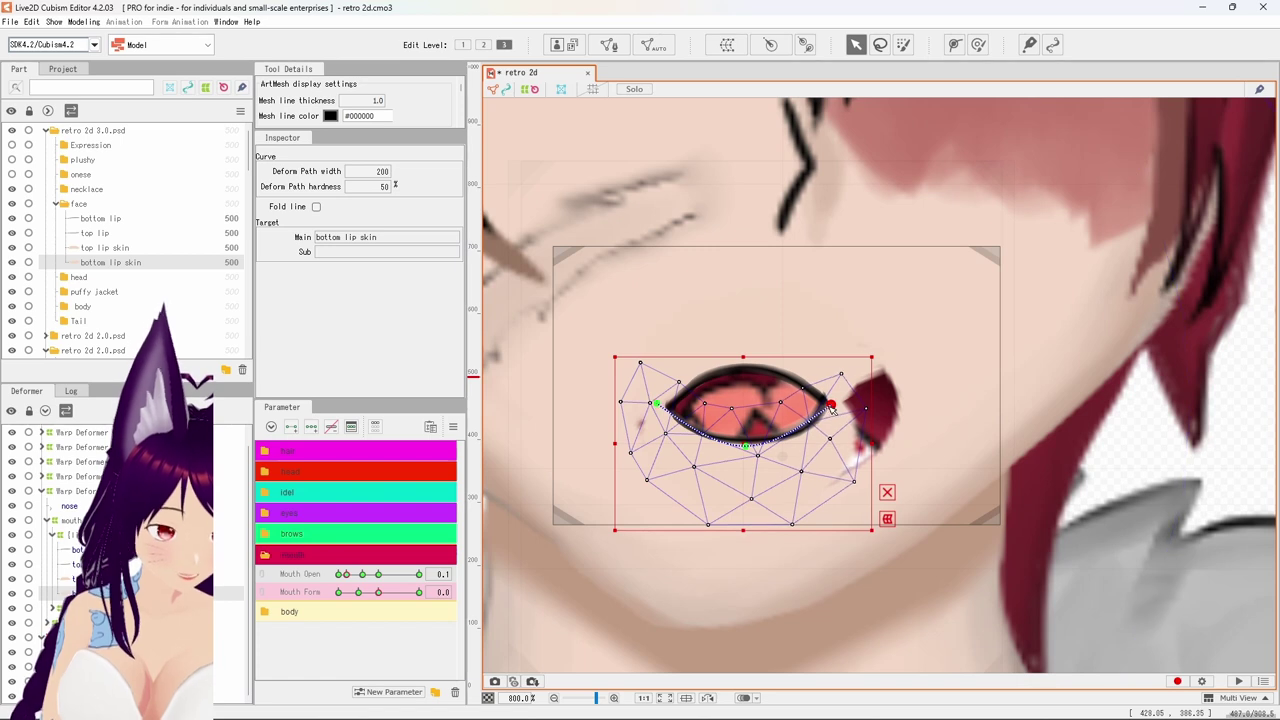
Pull the bottom lip skin's right-hand and left-hand mesh vertices outward and nudge its deform path's right end to cover the area around the mouth.
drag(832, 410, 934, 339)
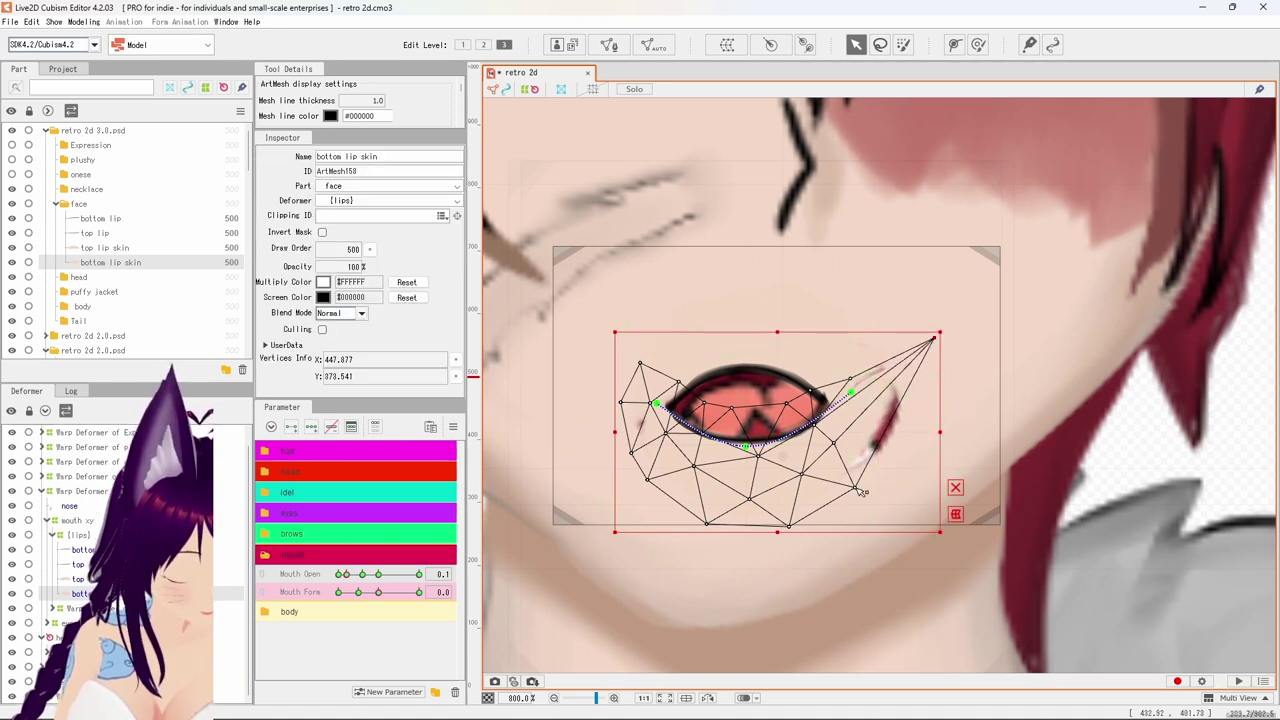
drag(862, 491, 914, 504)
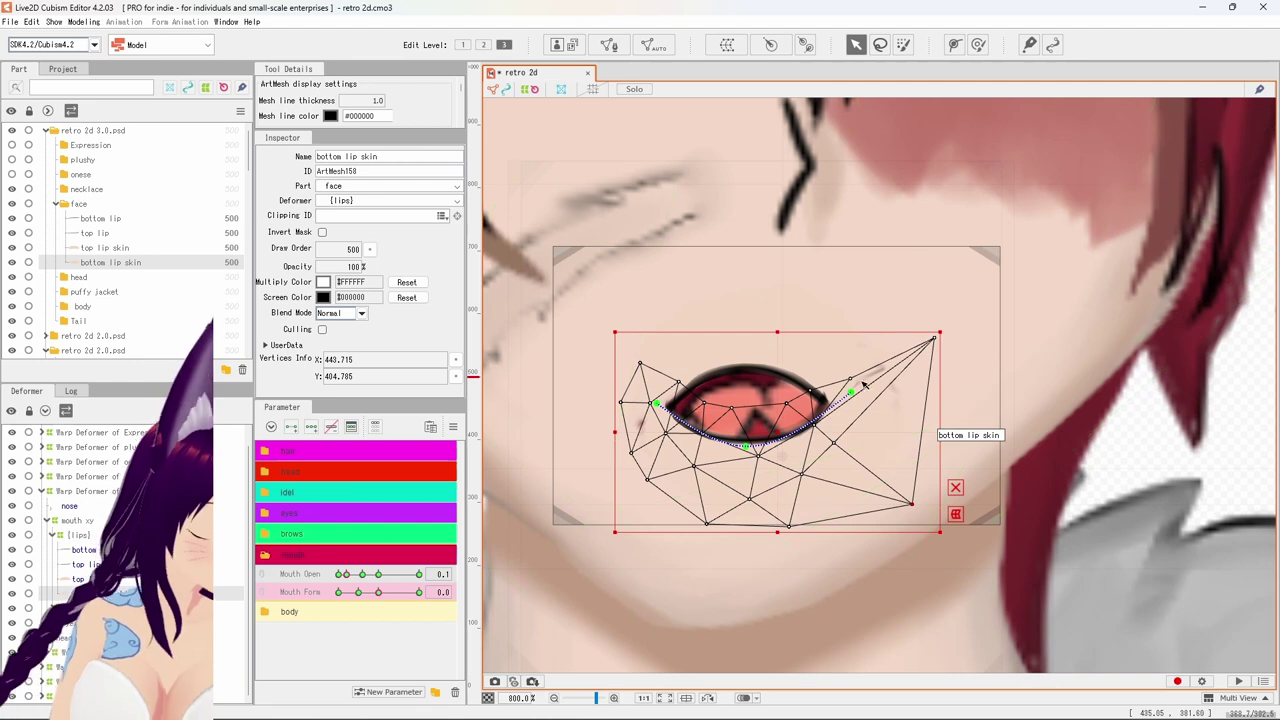
drag(851, 392, 848, 389)
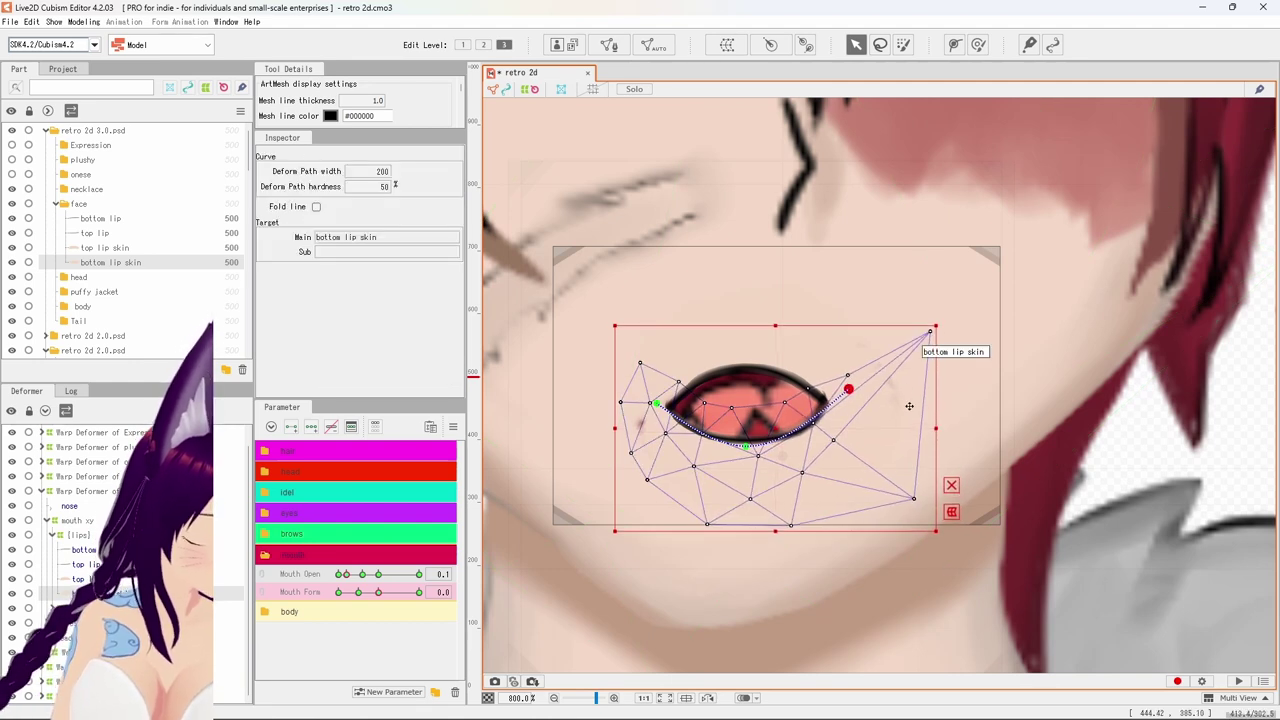
drag(835, 441, 865, 441)
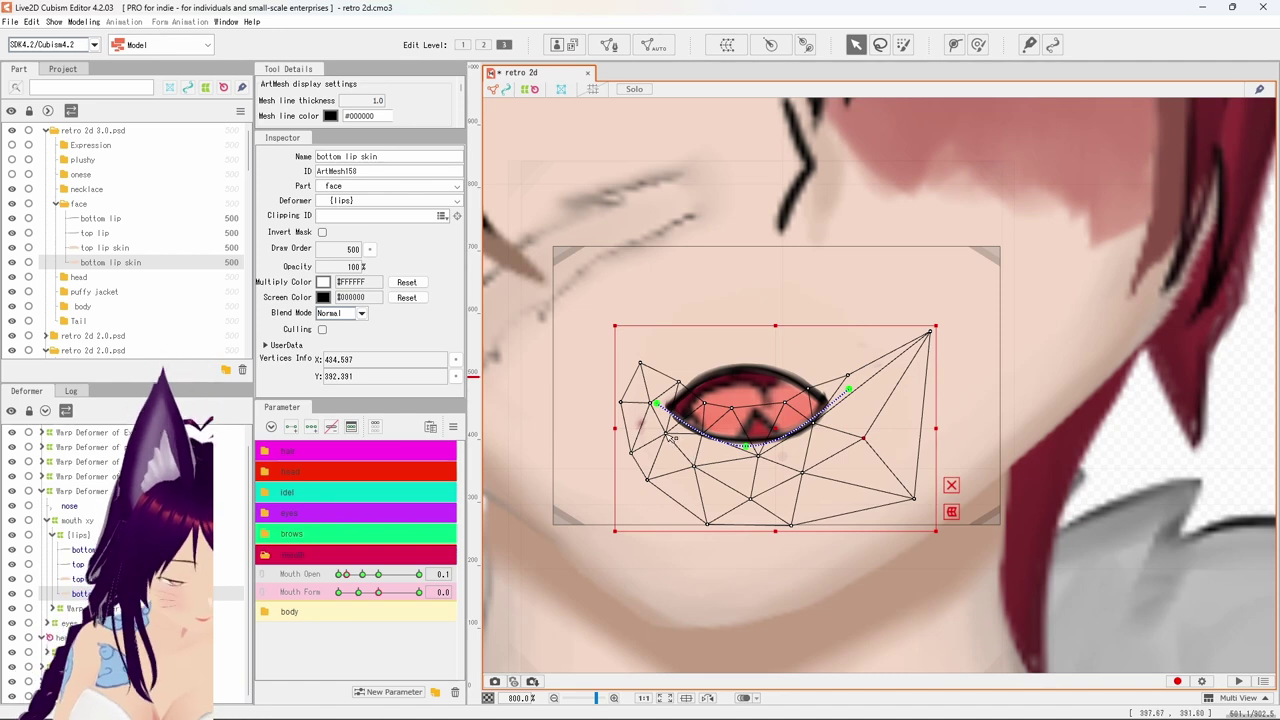
drag(667, 434, 619, 445)
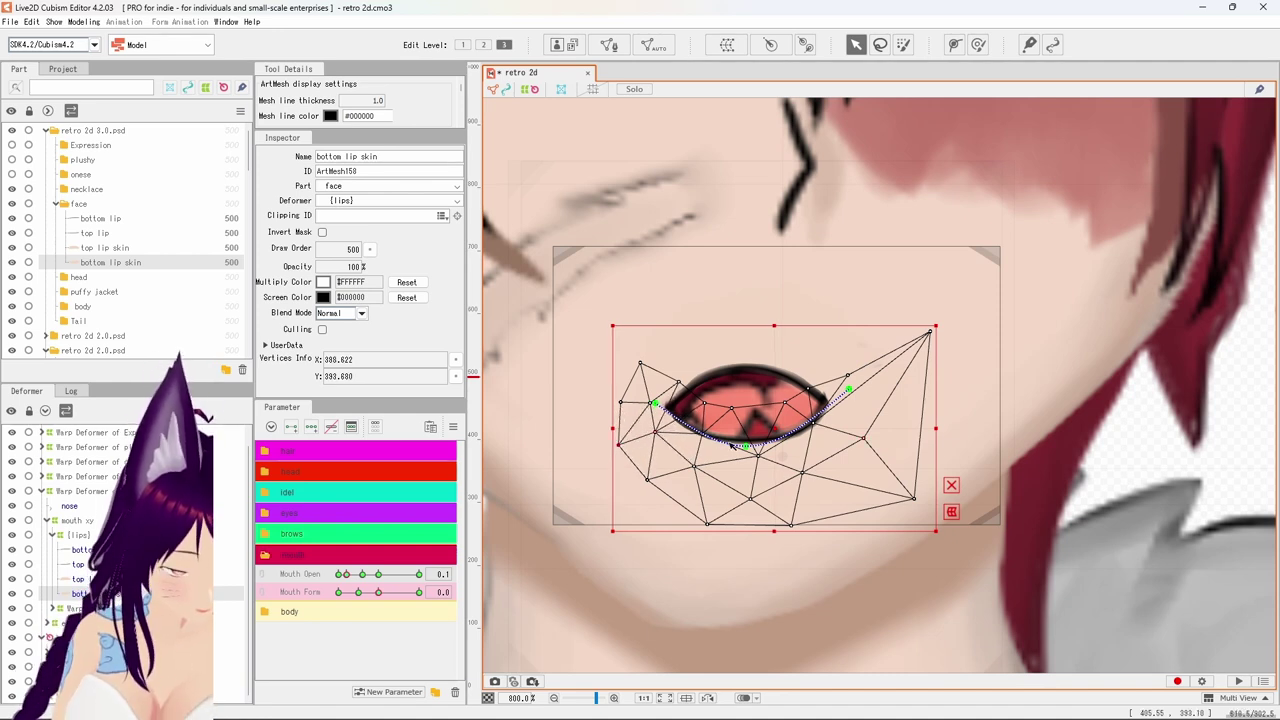
Raise the middle point of the bottom lip skin's deform path slightly and adjust its upper-left inner vertex at Mouth Open 0.1.
drag(749, 447, 749, 445)
click(787, 400)
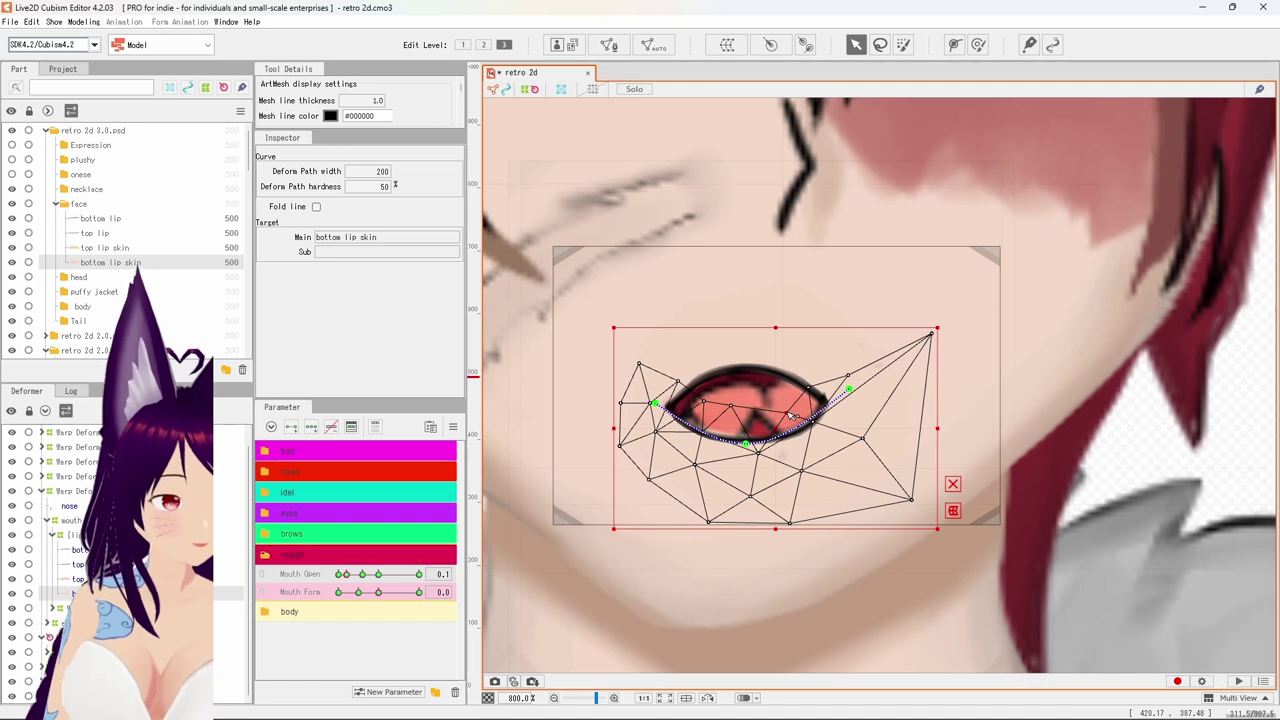
click(793, 413)
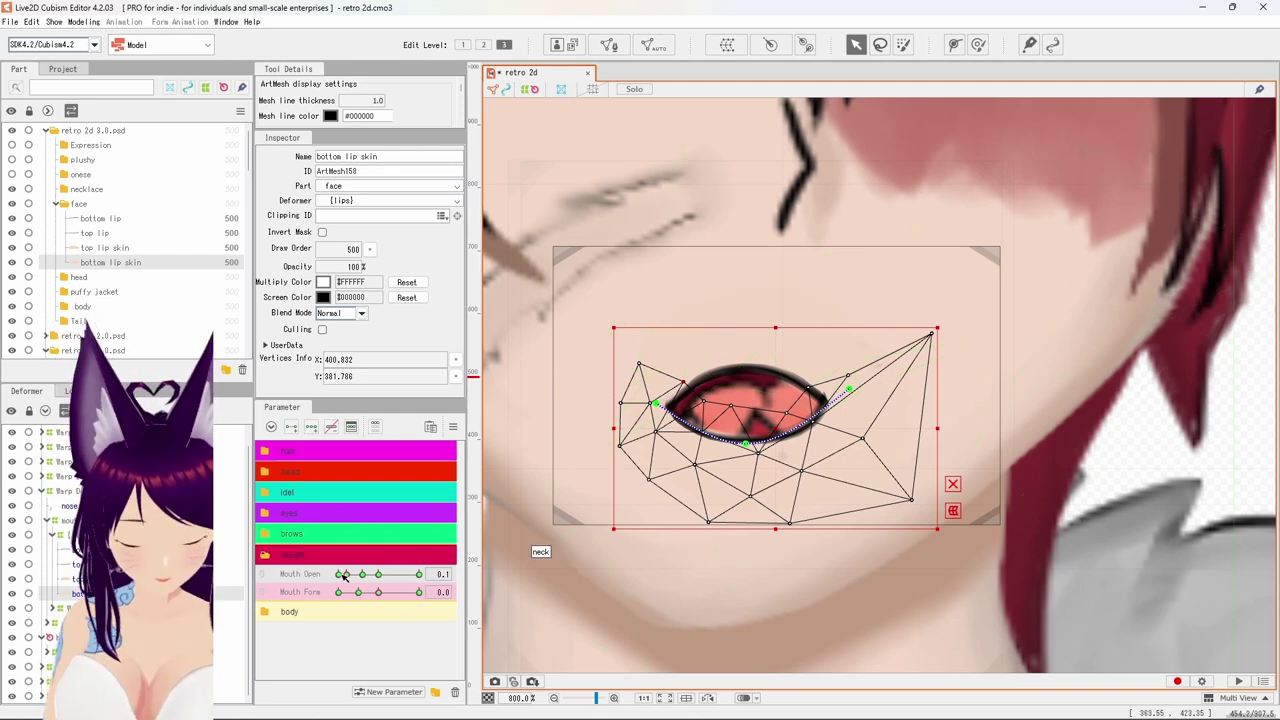
drag(343, 577, 347, 578)
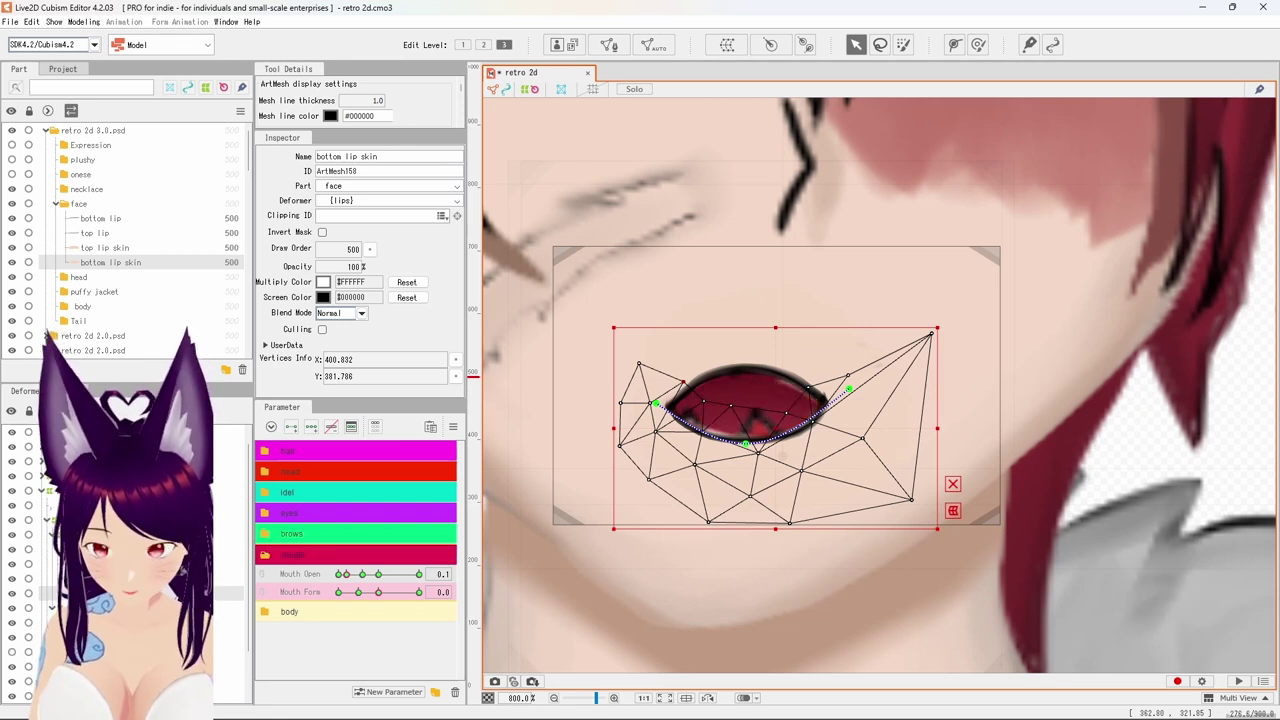
Shrink the top teeth to about half their width and place them along the upper lip line at Mouth Open 0.1.
click(750, 400)
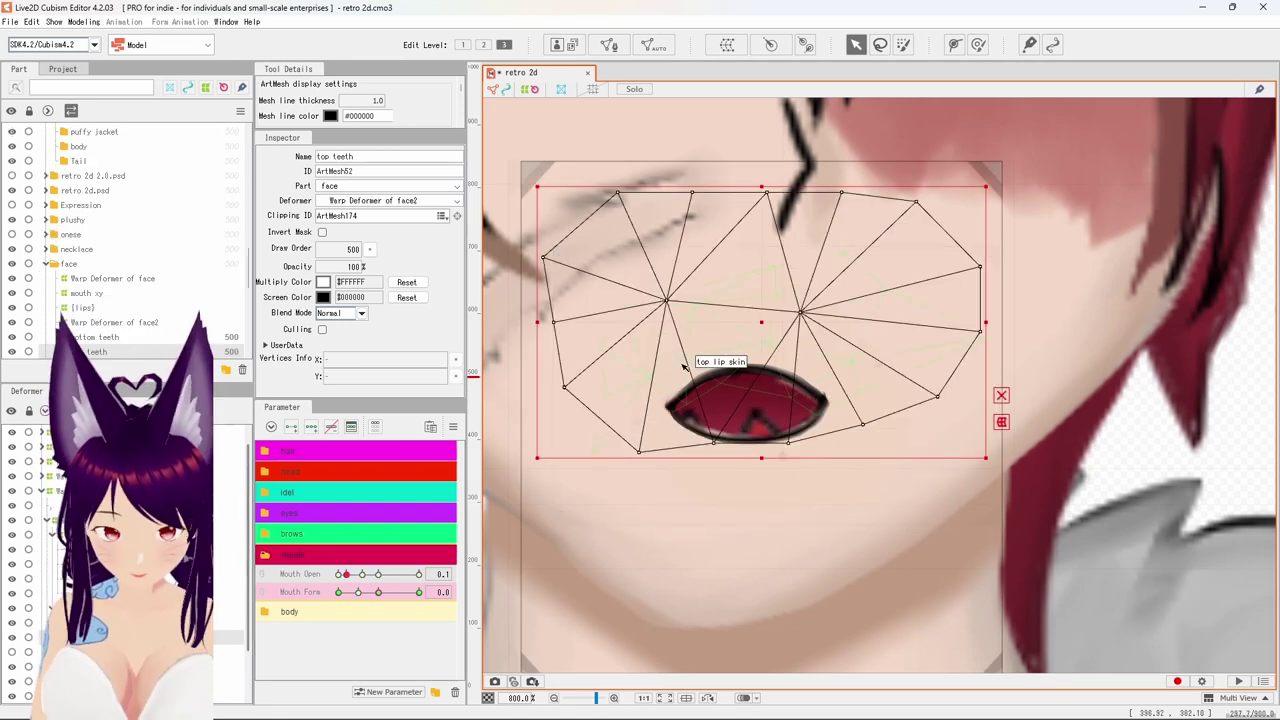
drag(762, 313, 749, 375)
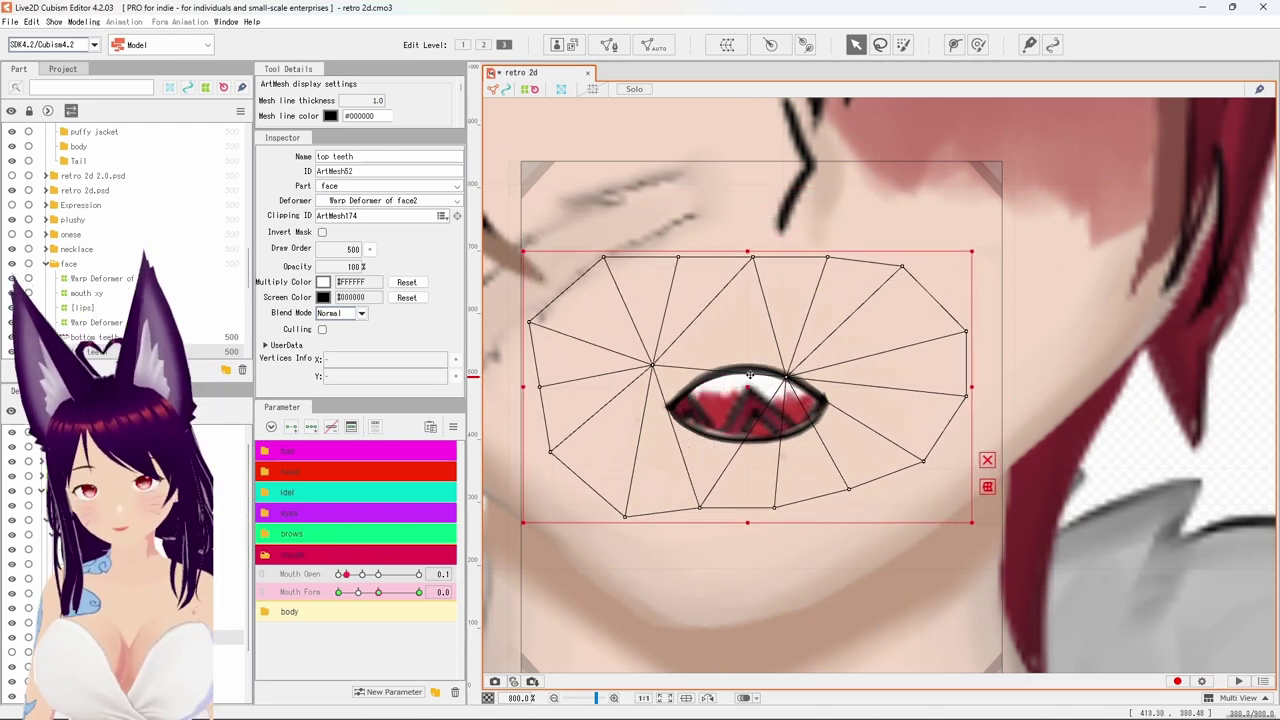
drag(749, 375, 747, 359)
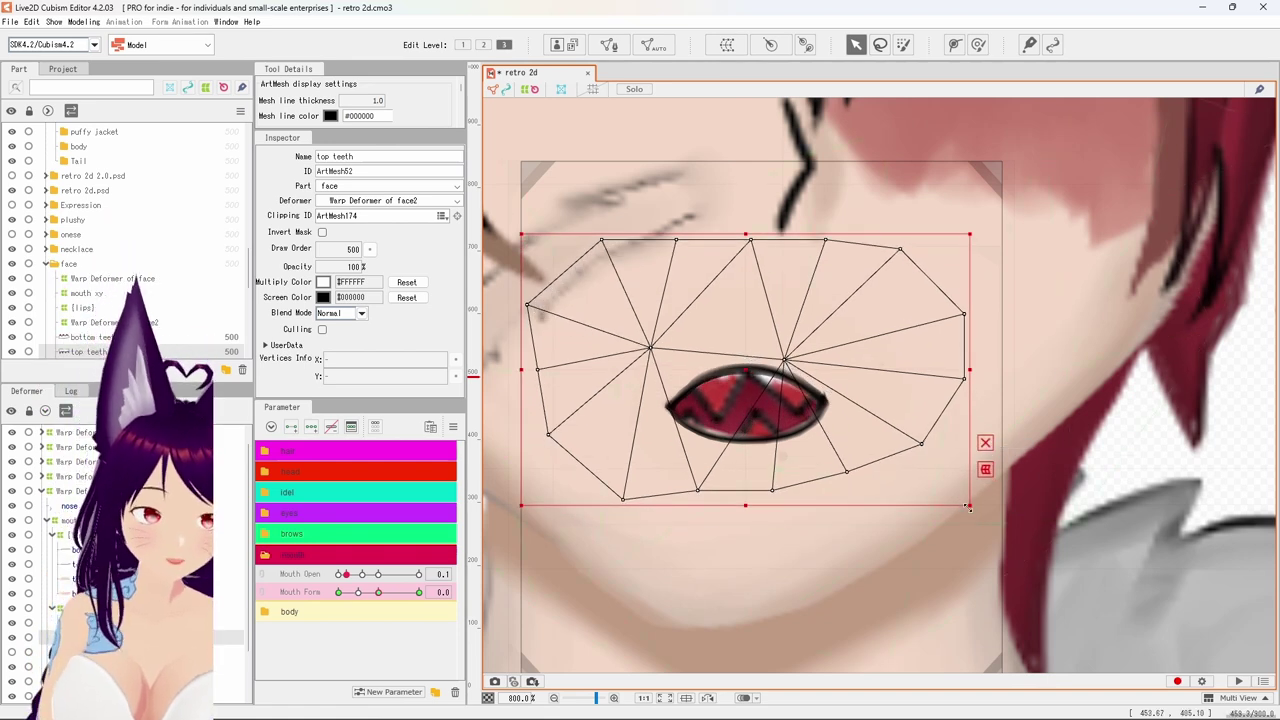
drag(968, 505, 756, 413)
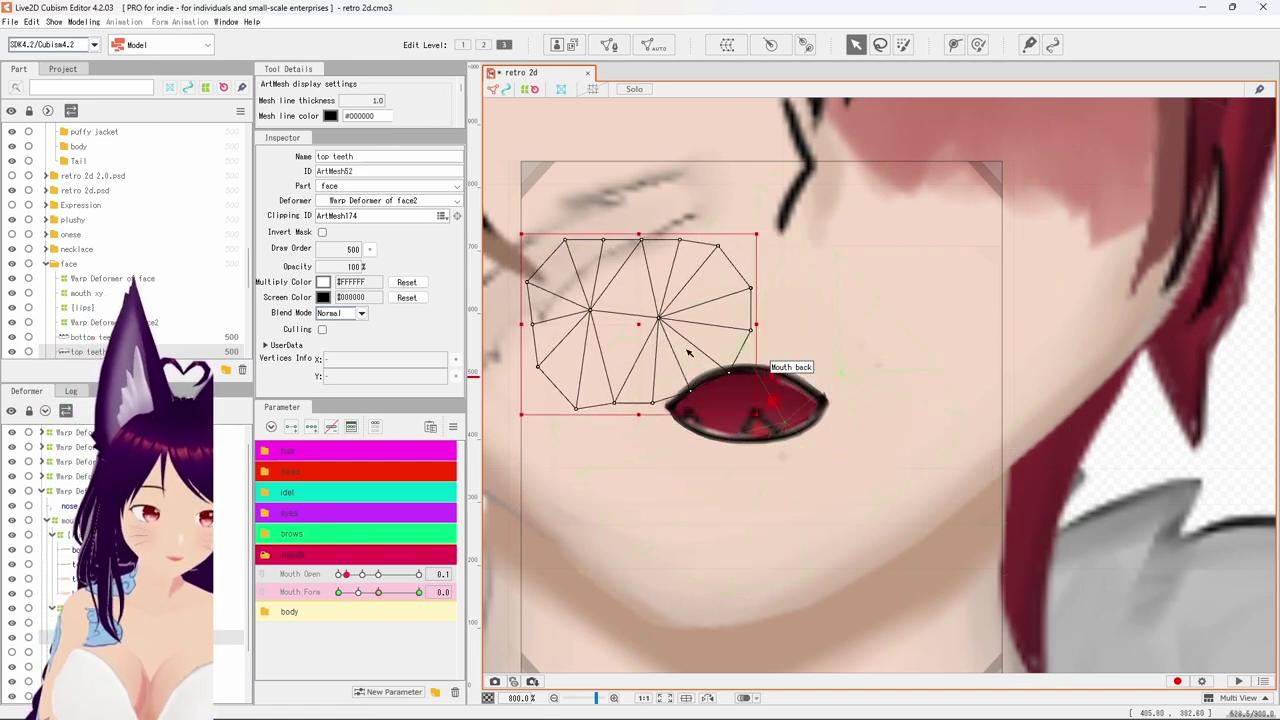
drag(633, 314, 738, 363)
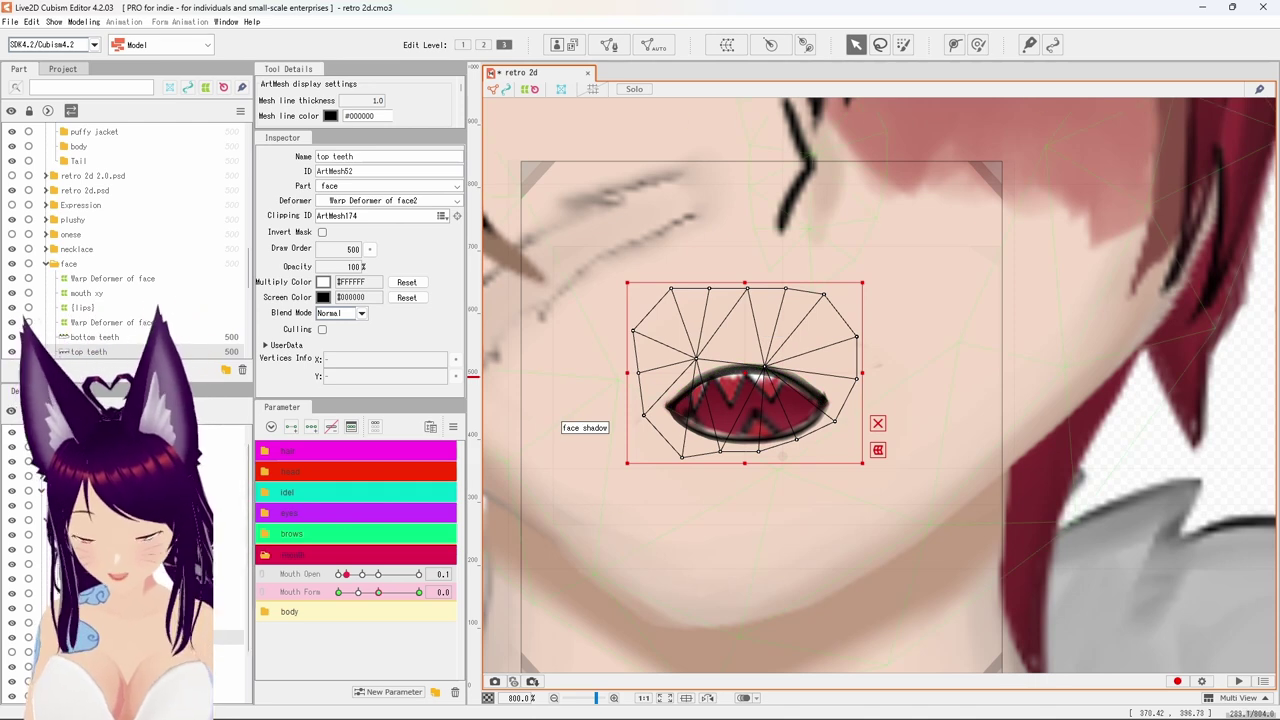
Move the bottom teeth down out of the slightly open mouth and make the tongue visible.
click(95, 337)
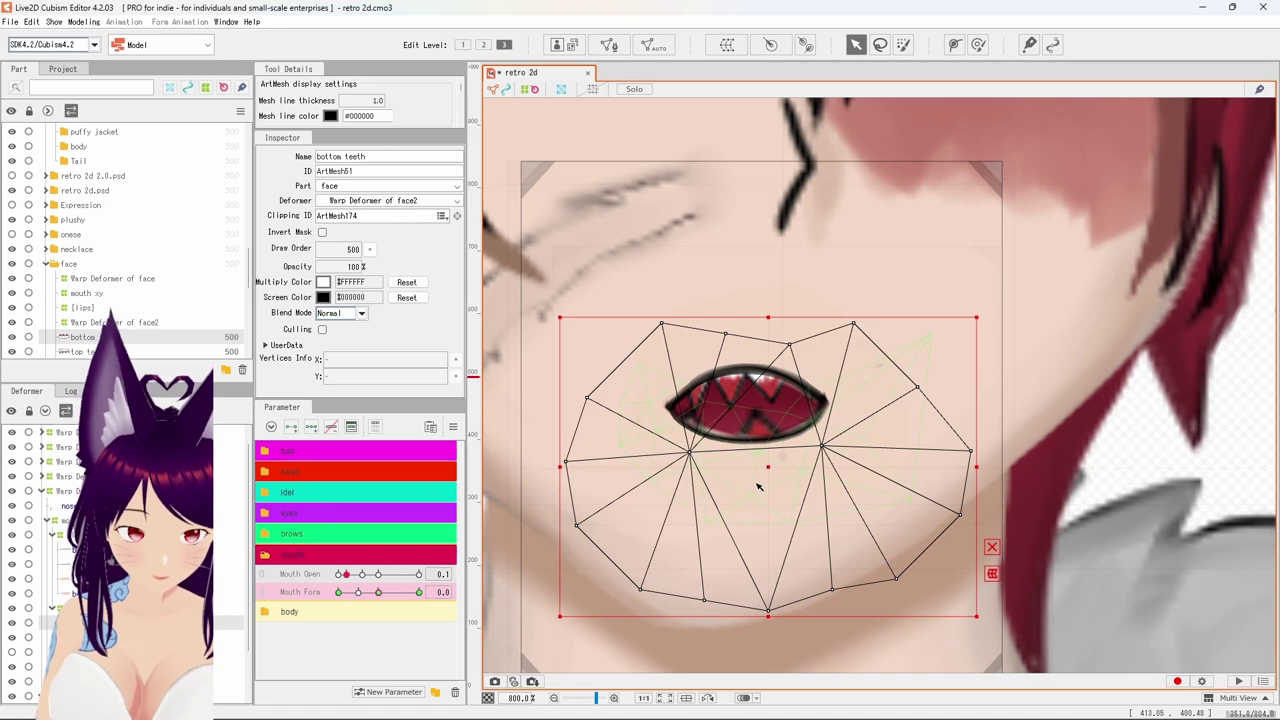
drag(764, 469, 766, 498)
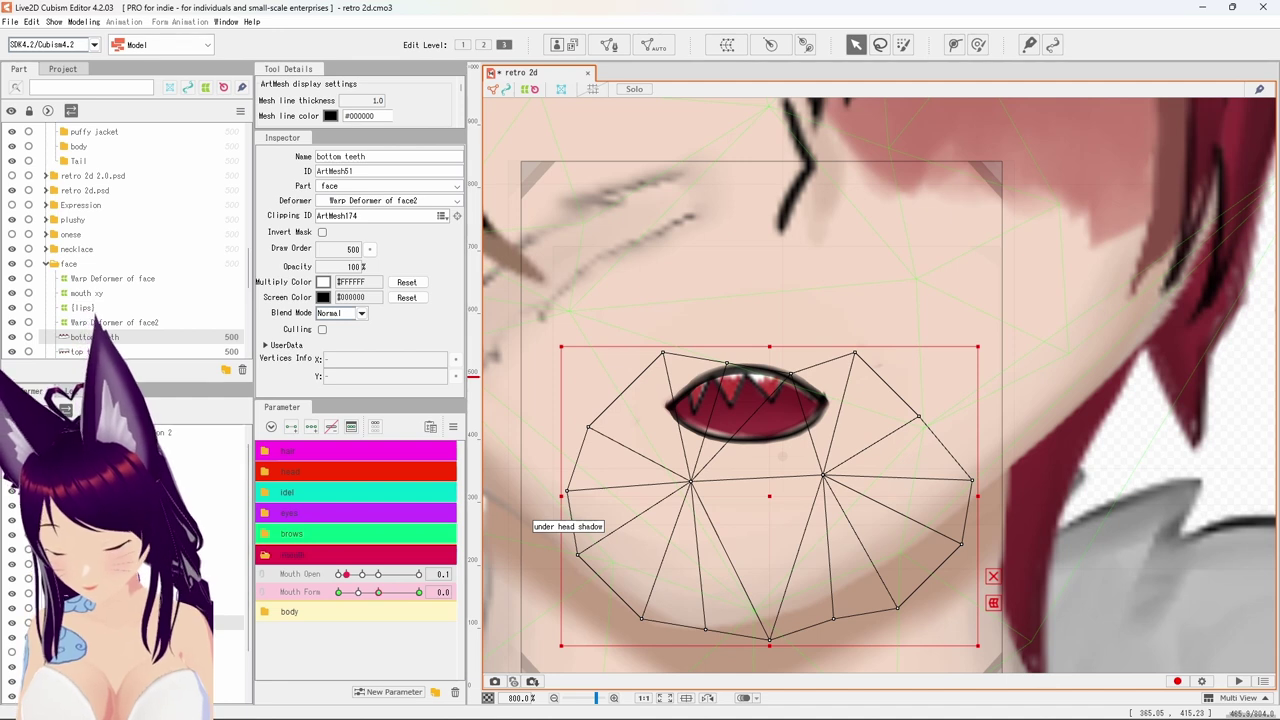
click(12, 652)
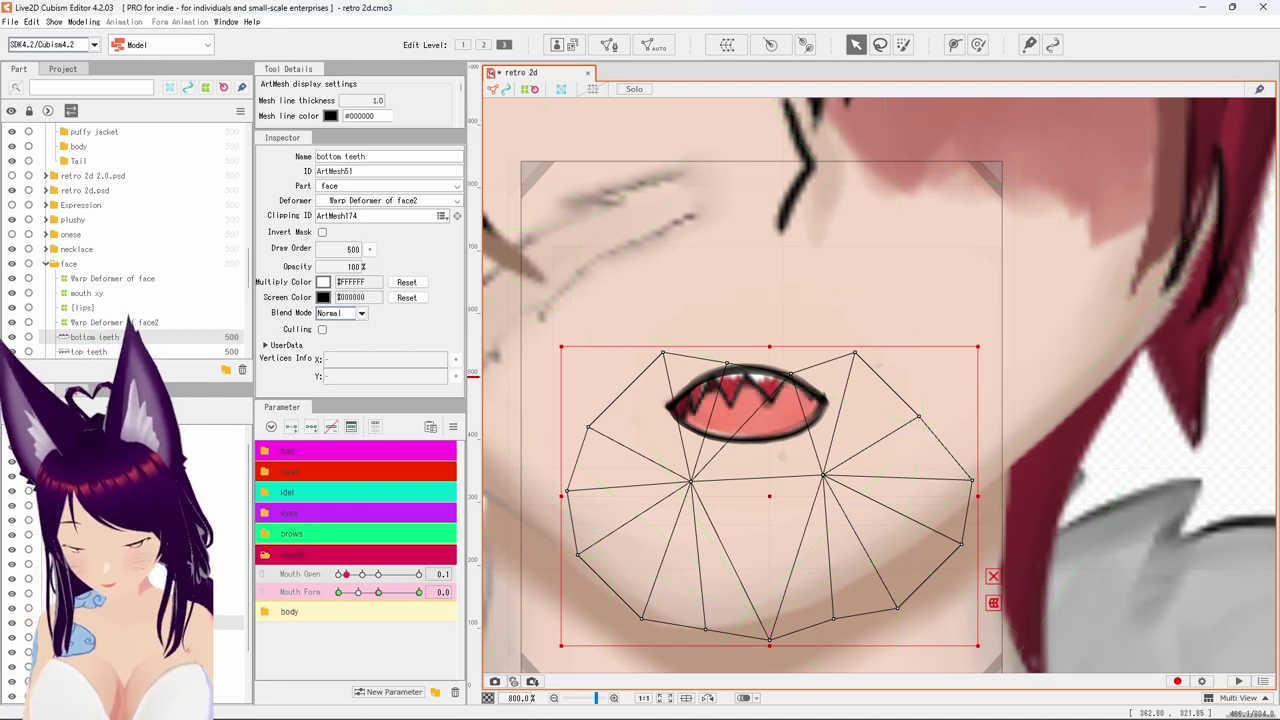
Shrink the tongue, center it in the lower part of the slightly open mouth, and pull its right-hand vertex outward.
click(110, 652)
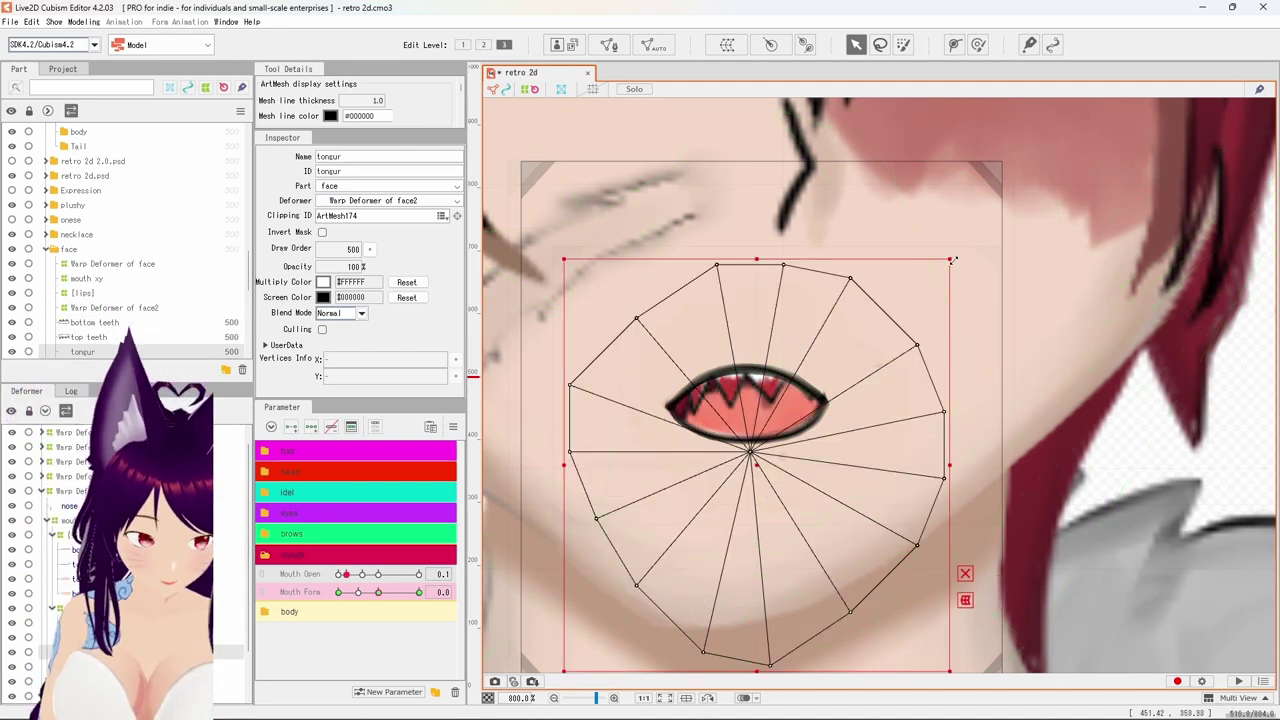
drag(952, 260, 838, 378)
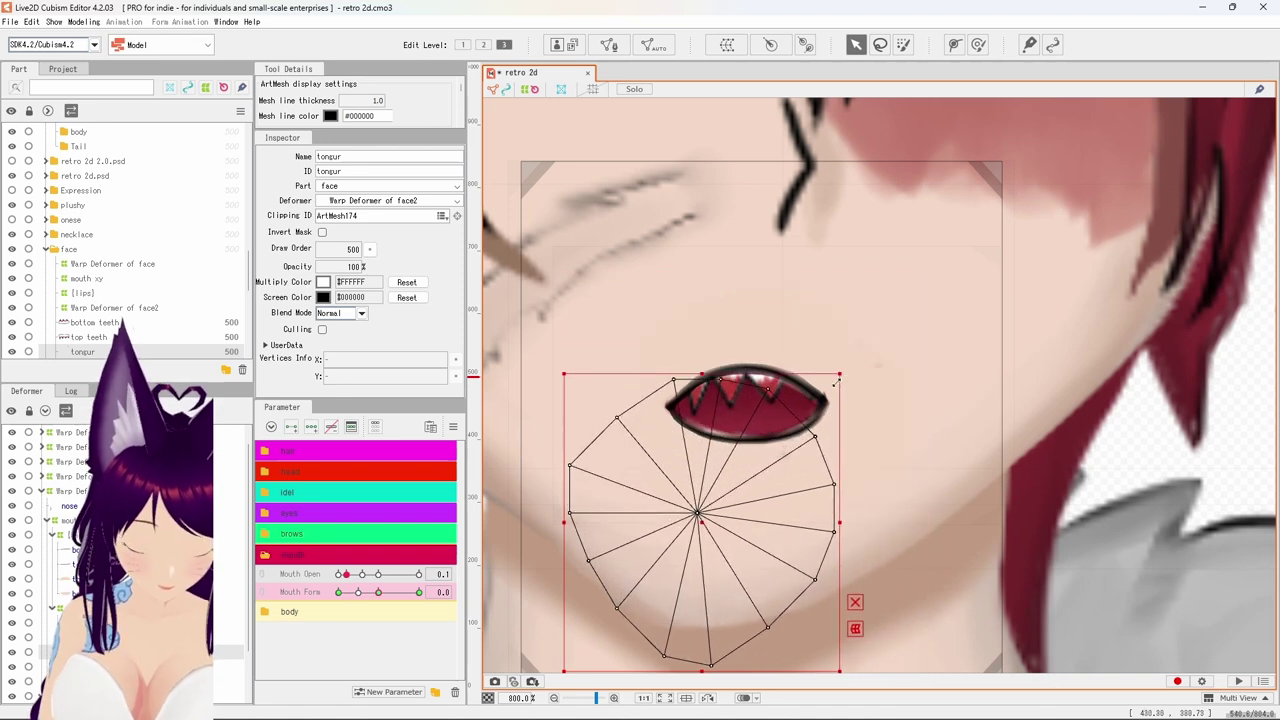
drag(697, 513, 737, 453)
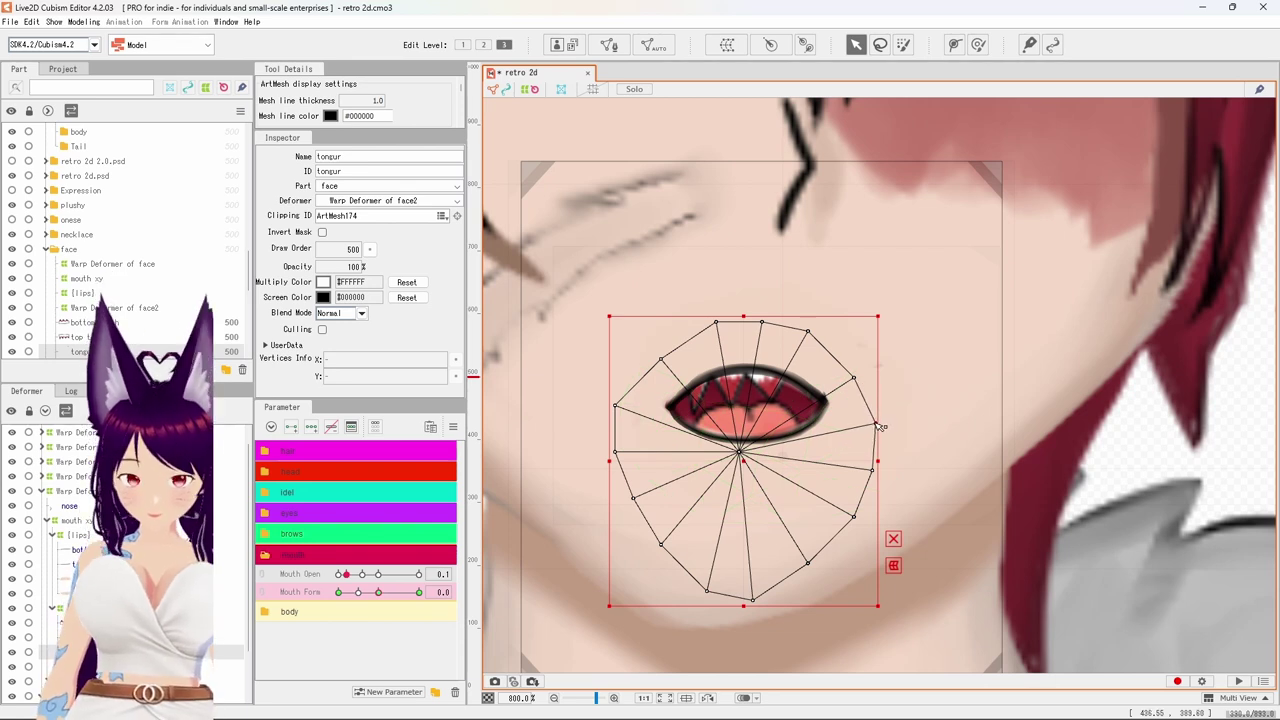
drag(890, 427, 894, 428)
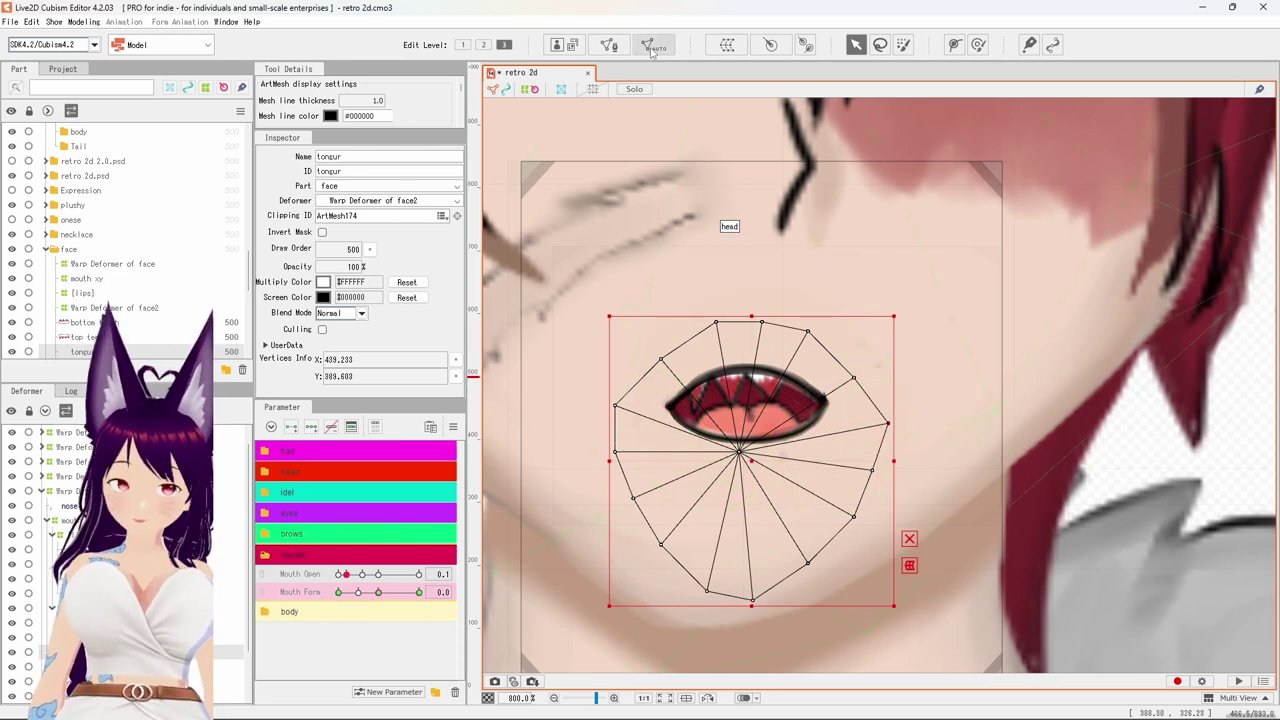
Regenerate the tongue's mesh automatically with the Deformation (Heavy) preset.
click(651, 46)
click(490, 257)
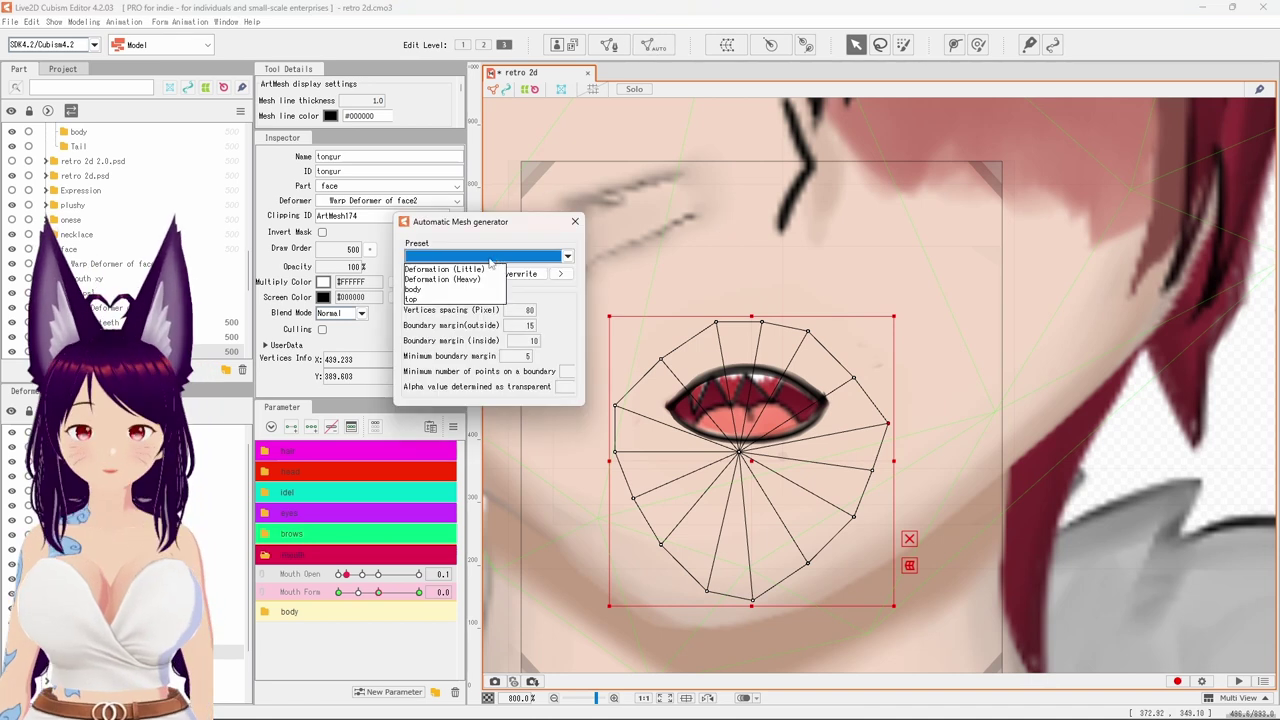
click(474, 279)
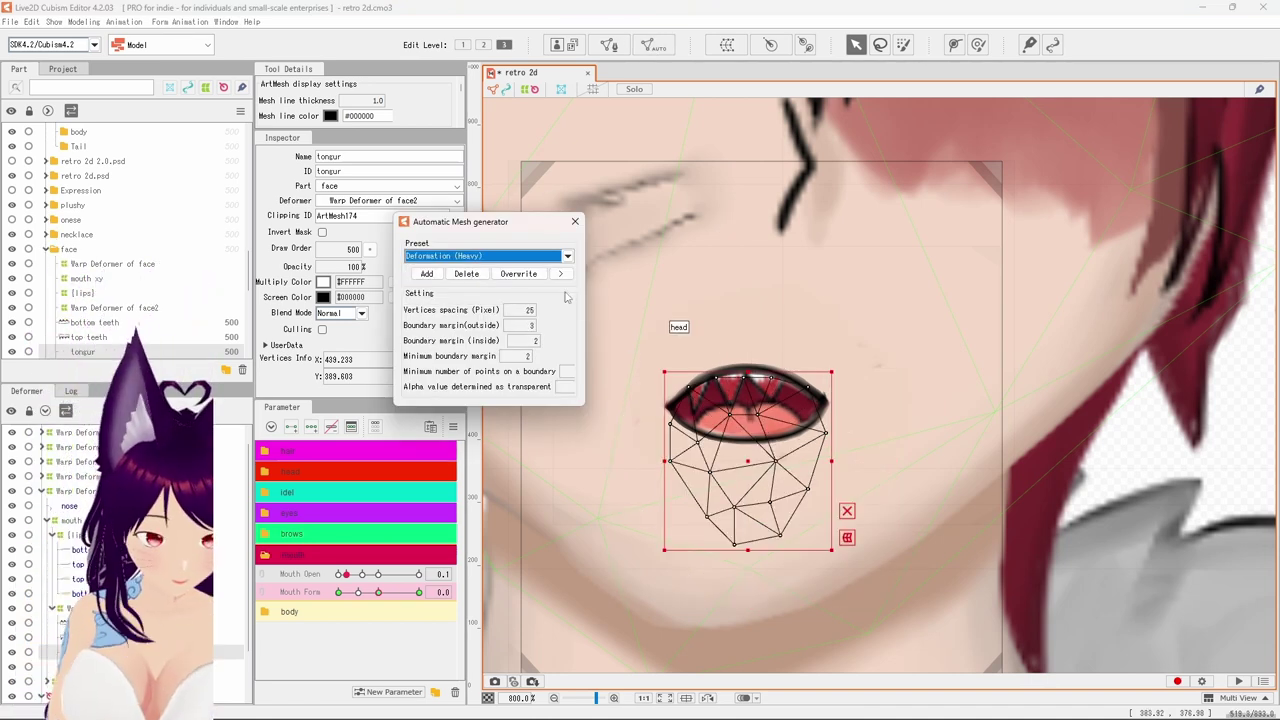
click(575, 221)
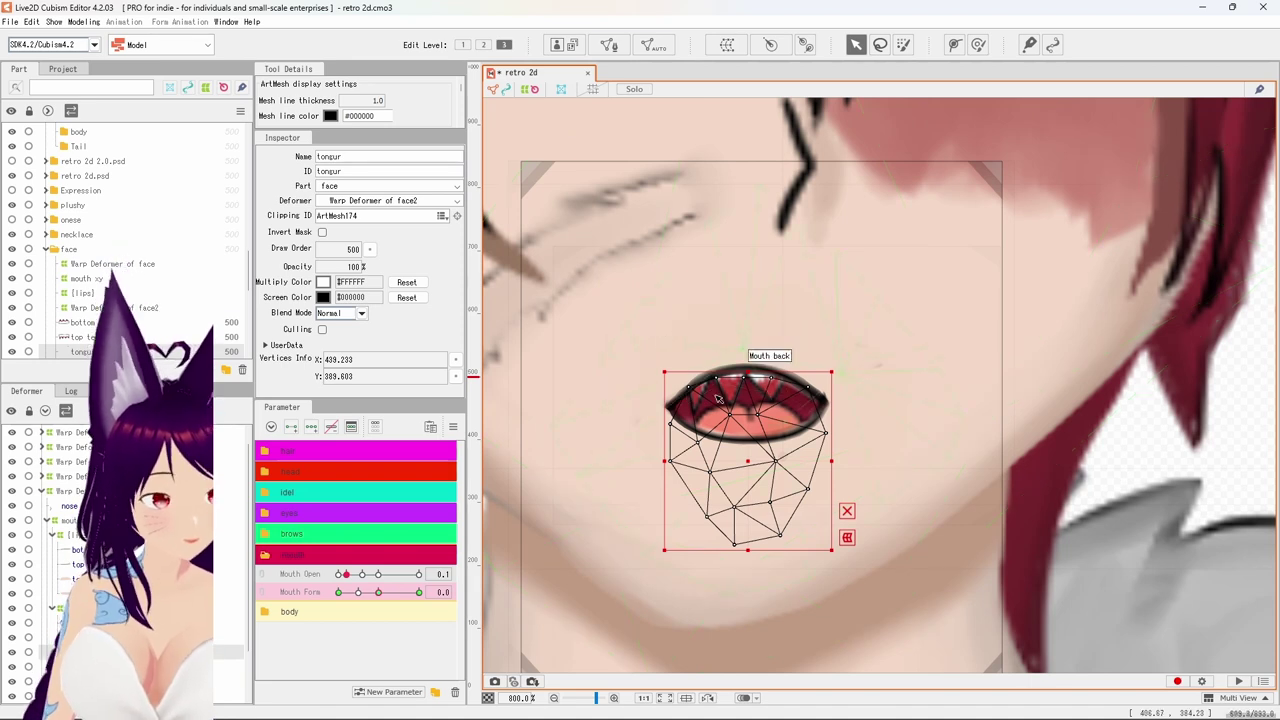
Widen the tongue by pulling its upper-left inner, left-hand and right-hand mesh vertices outward at Mouth Open 0.1.
scroll(697, 384, up, 5)
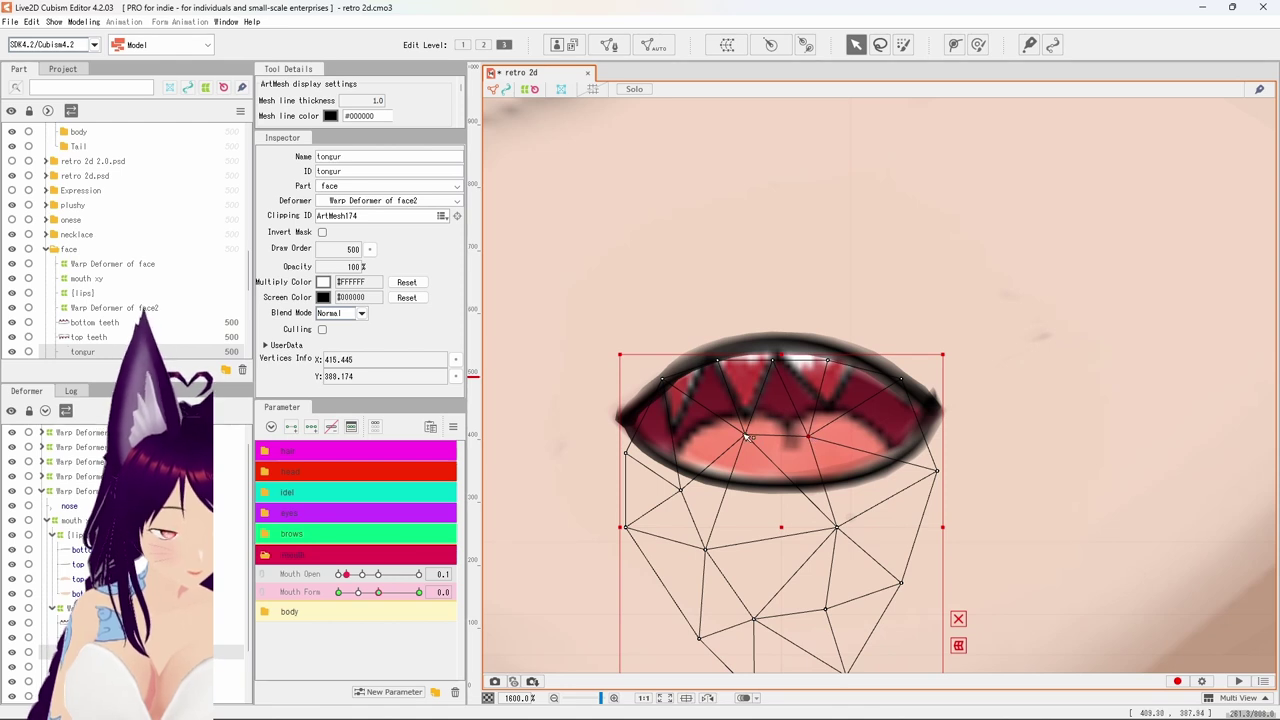
drag(748, 437, 733, 437)
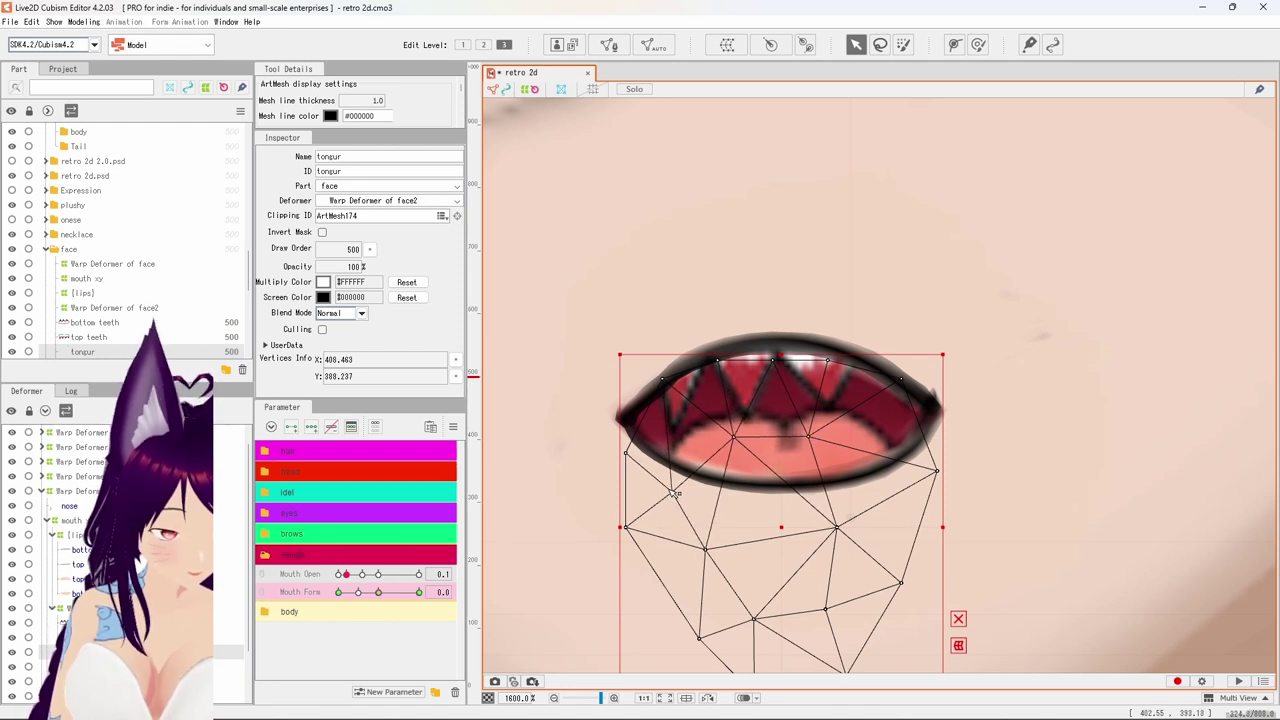
drag(673, 493, 651, 494)
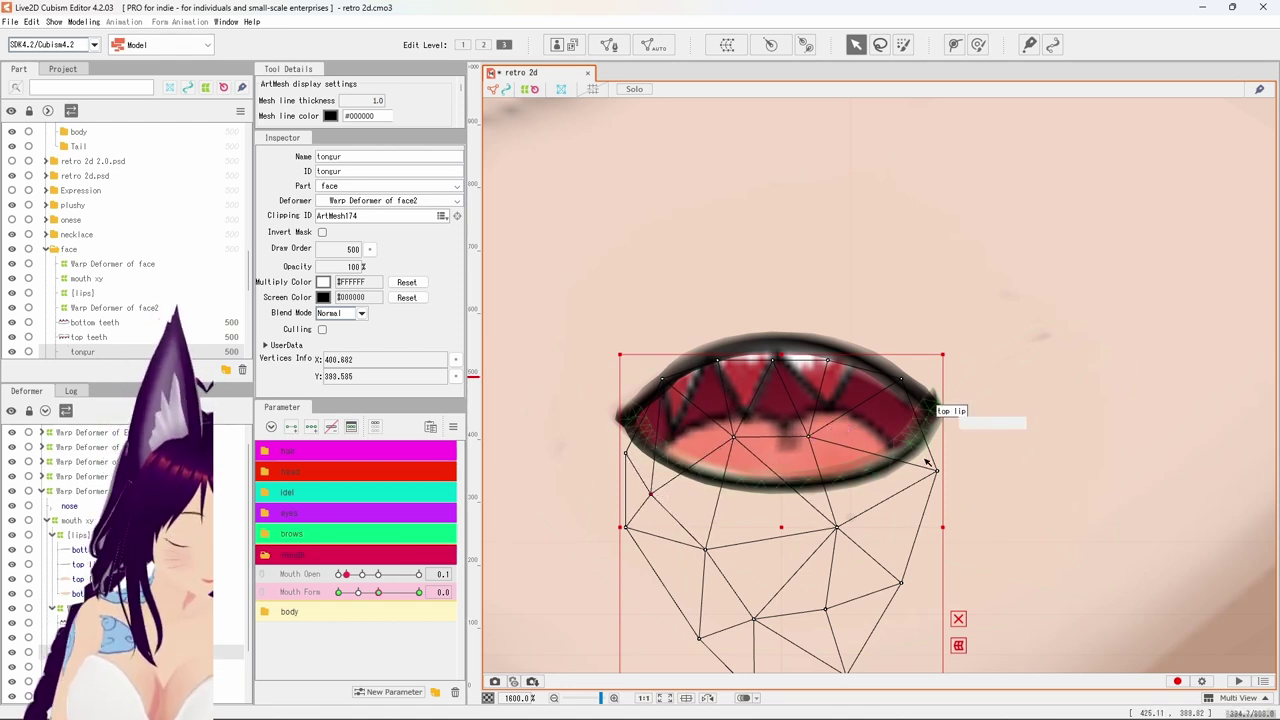
drag(937, 471, 948, 471)
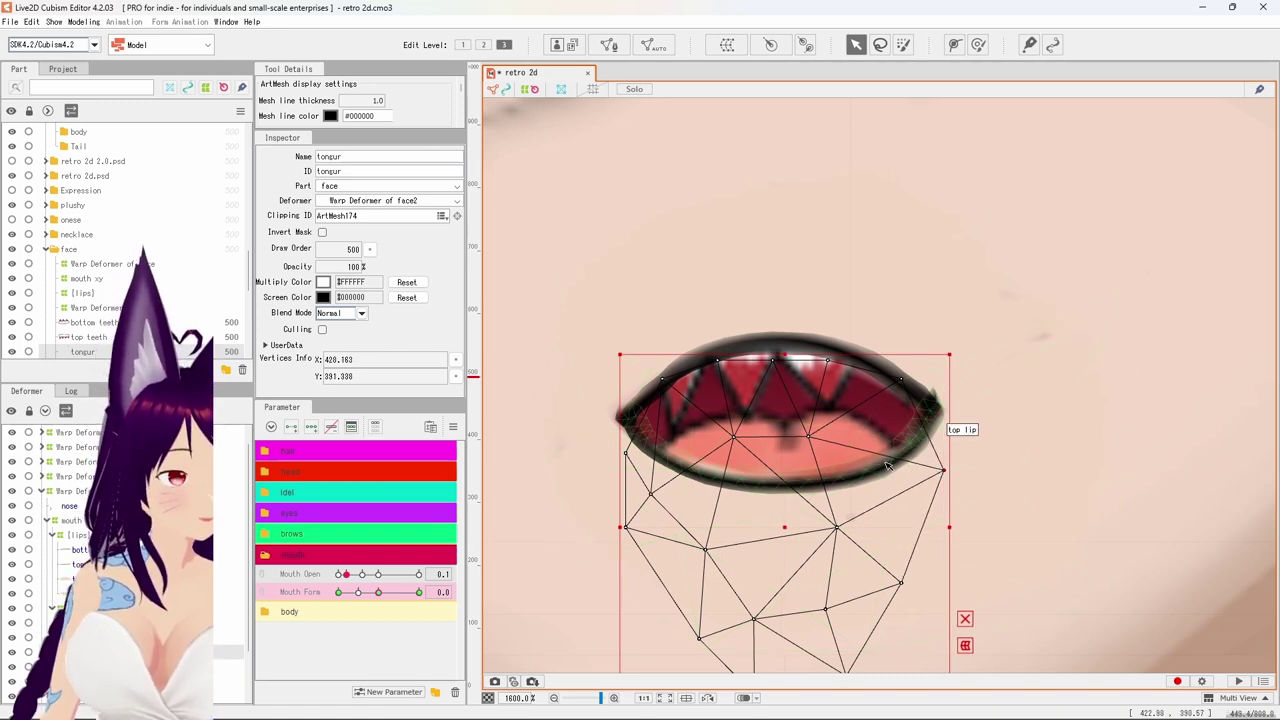
scroll(806, 447, down, 5)
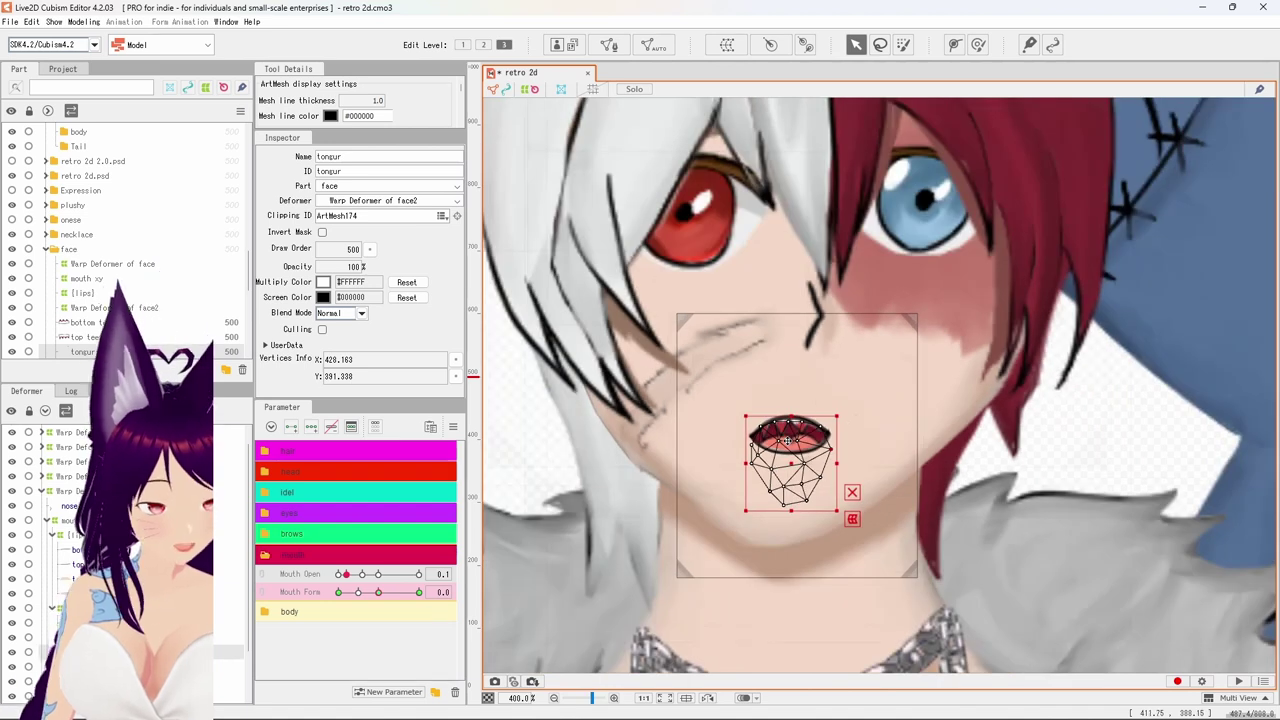
scroll(773, 443, up, 6)
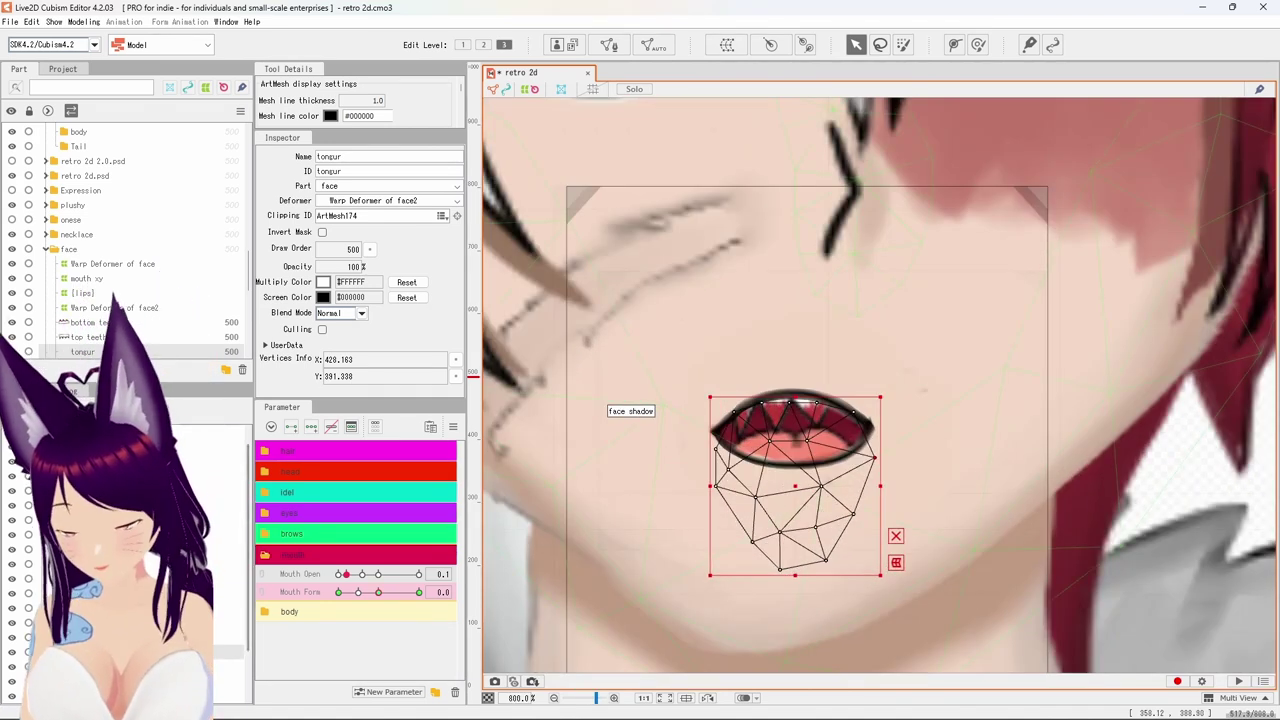
Adjust the top teeth's lower-right vertex and nudge the whole mesh slightly upward beneath the upper lip.
click(150, 637)
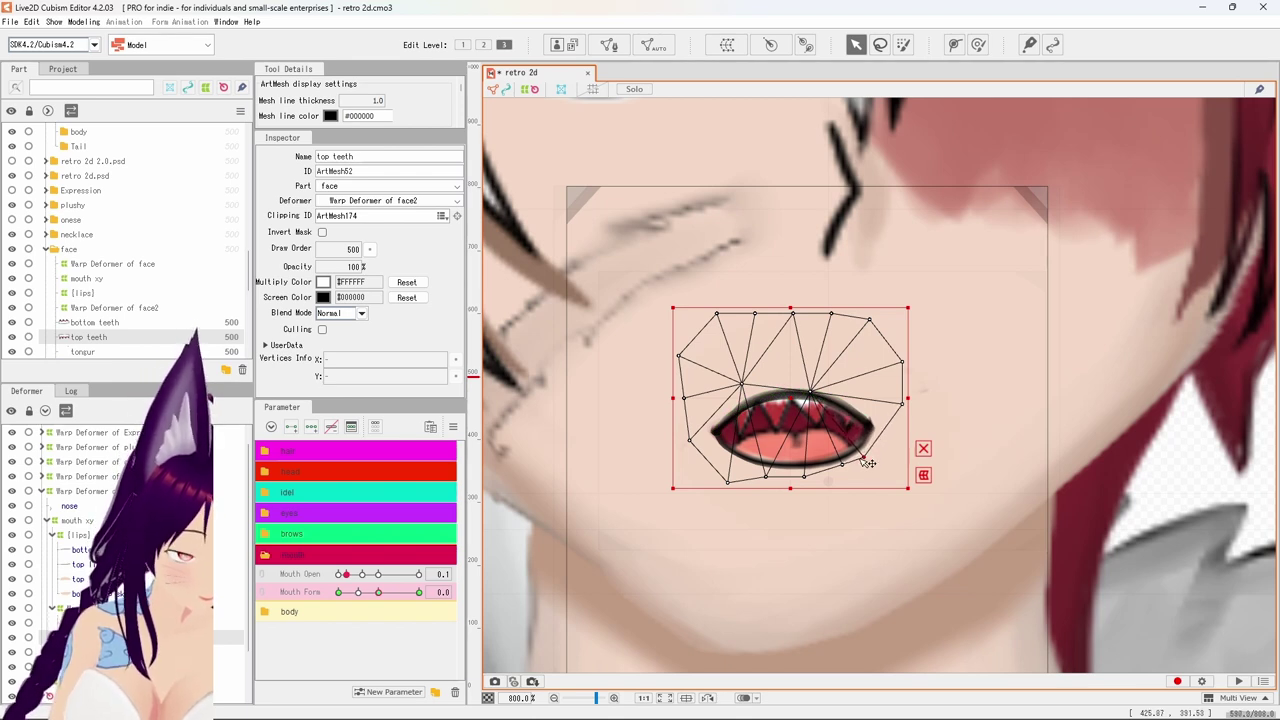
click(791, 390)
drag(791, 389, 790, 387)
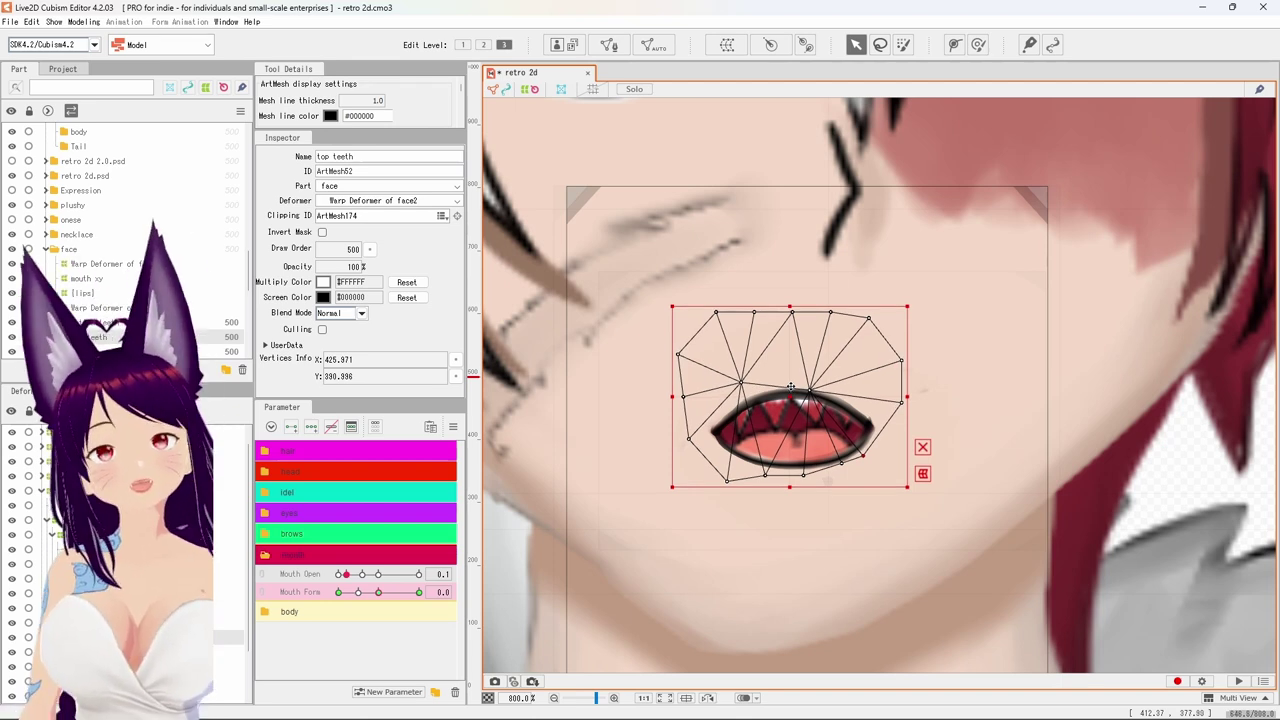
scroll(783, 396, down, 6)
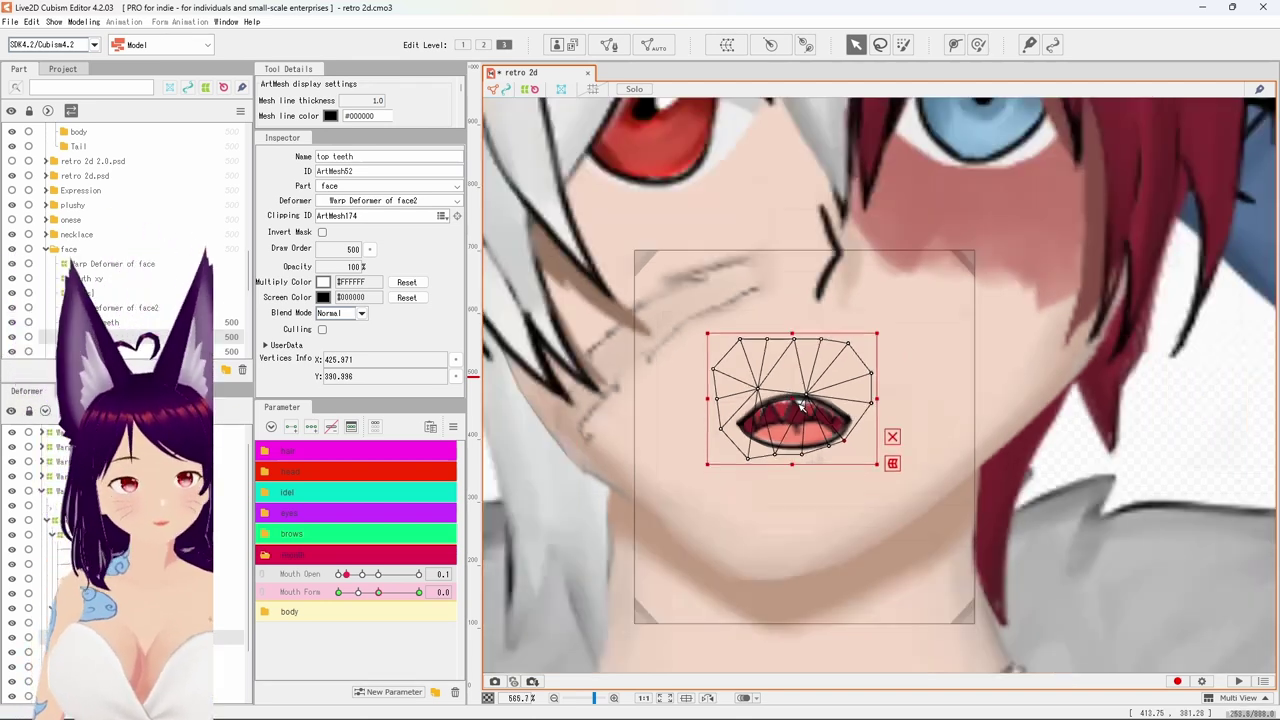
scroll(837, 445, up, 4)
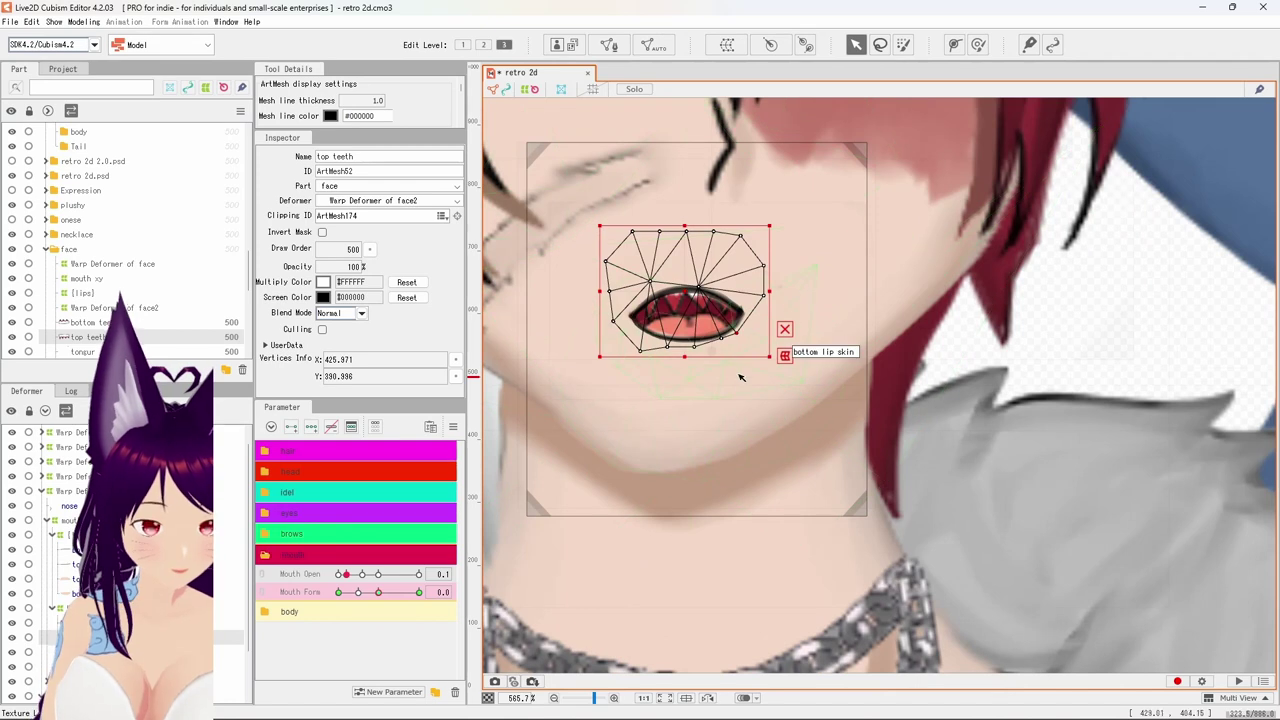
Set Mouth Open to 0.0 to check the closed mouth.
drag(704, 339, 783, 446)
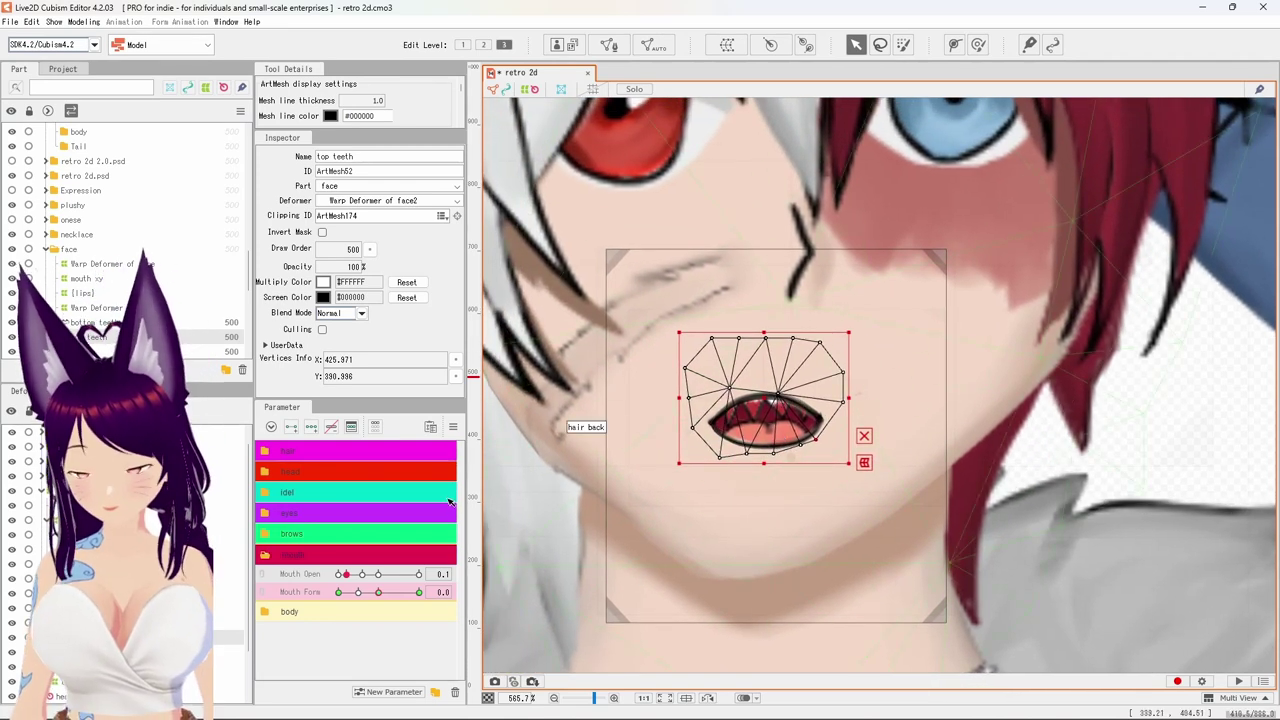
click(338, 575)
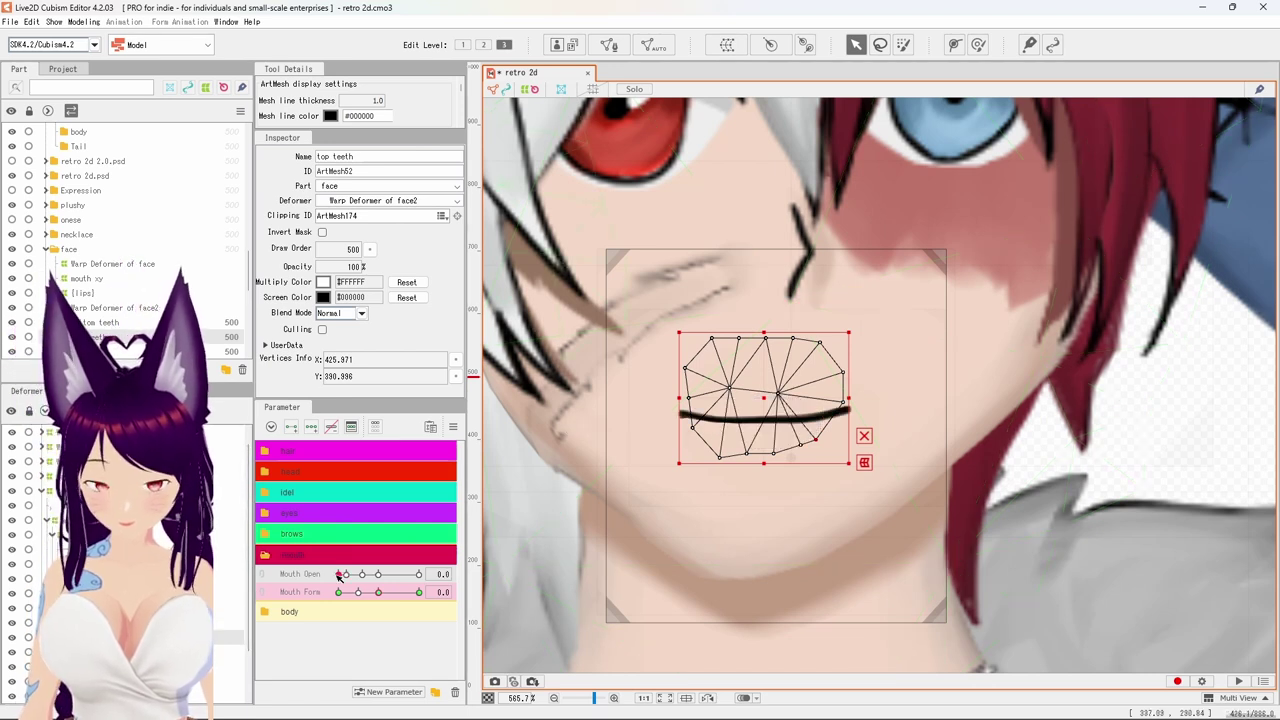
Insert keyforms for the tongue at Mouth Open 0.1 and 0.3 and at Mouth Form -0.5.
click(345, 575)
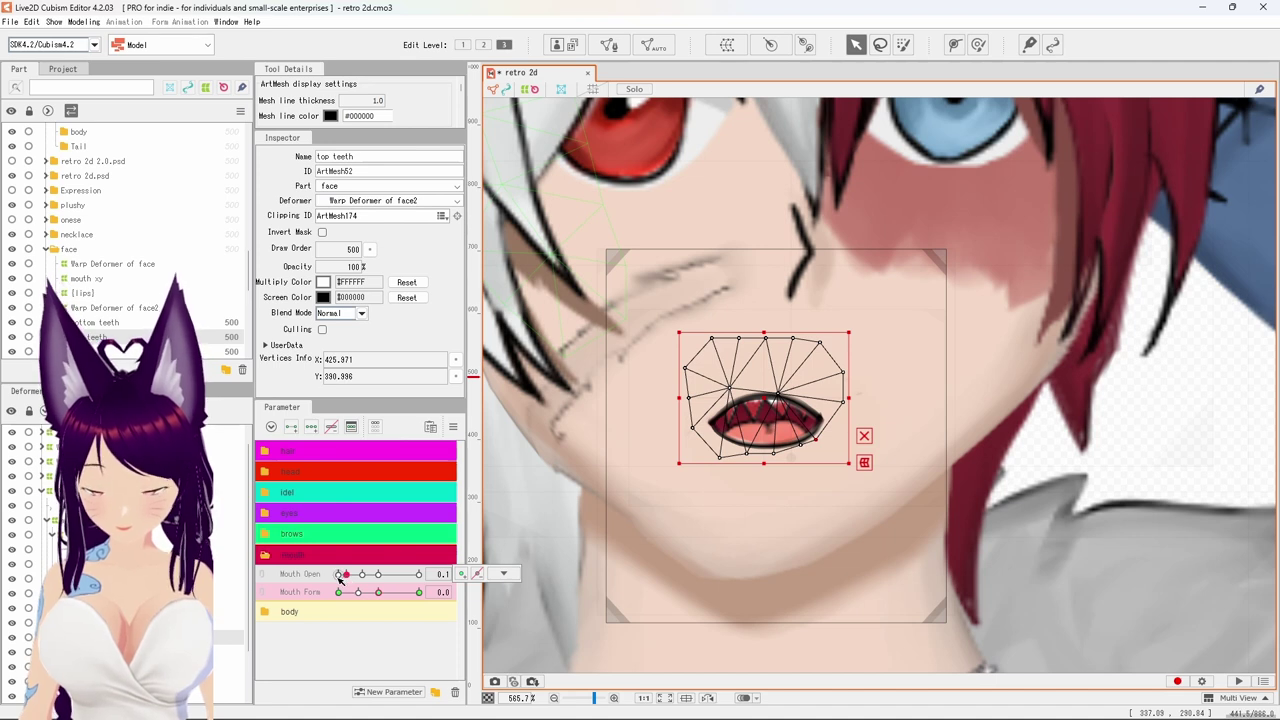
click(338, 575)
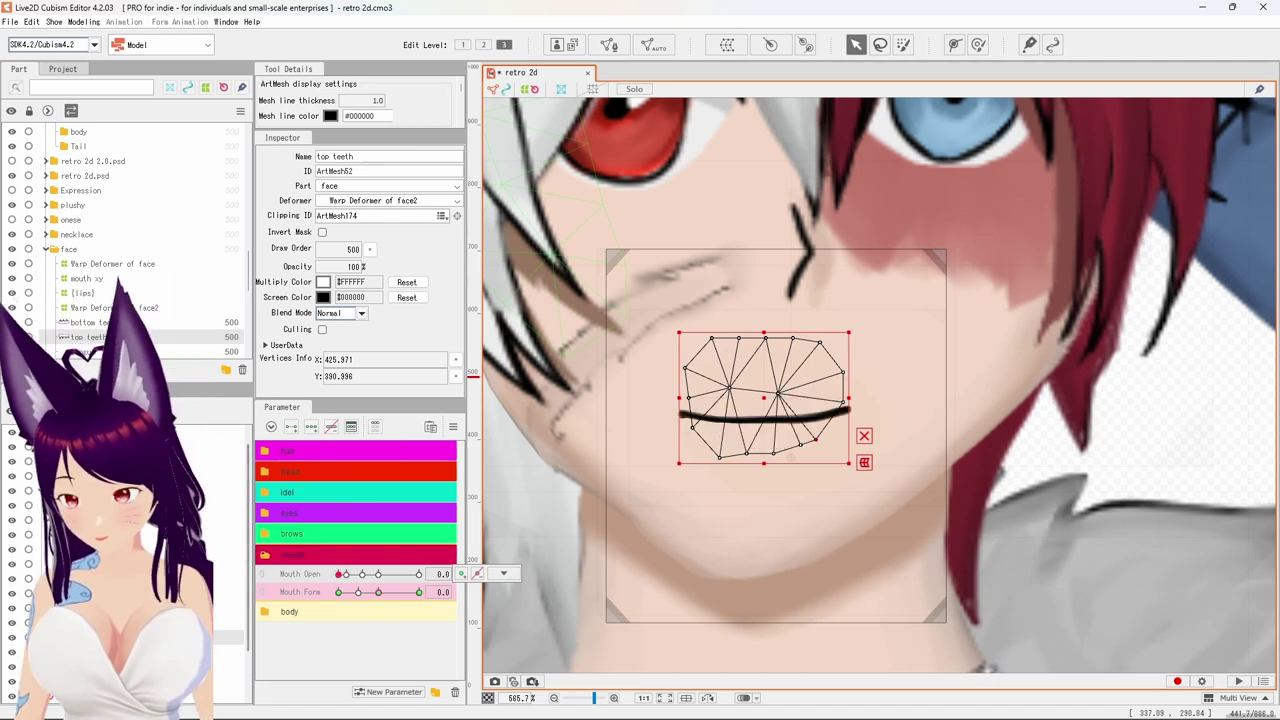
click(232, 322)
click(228, 637)
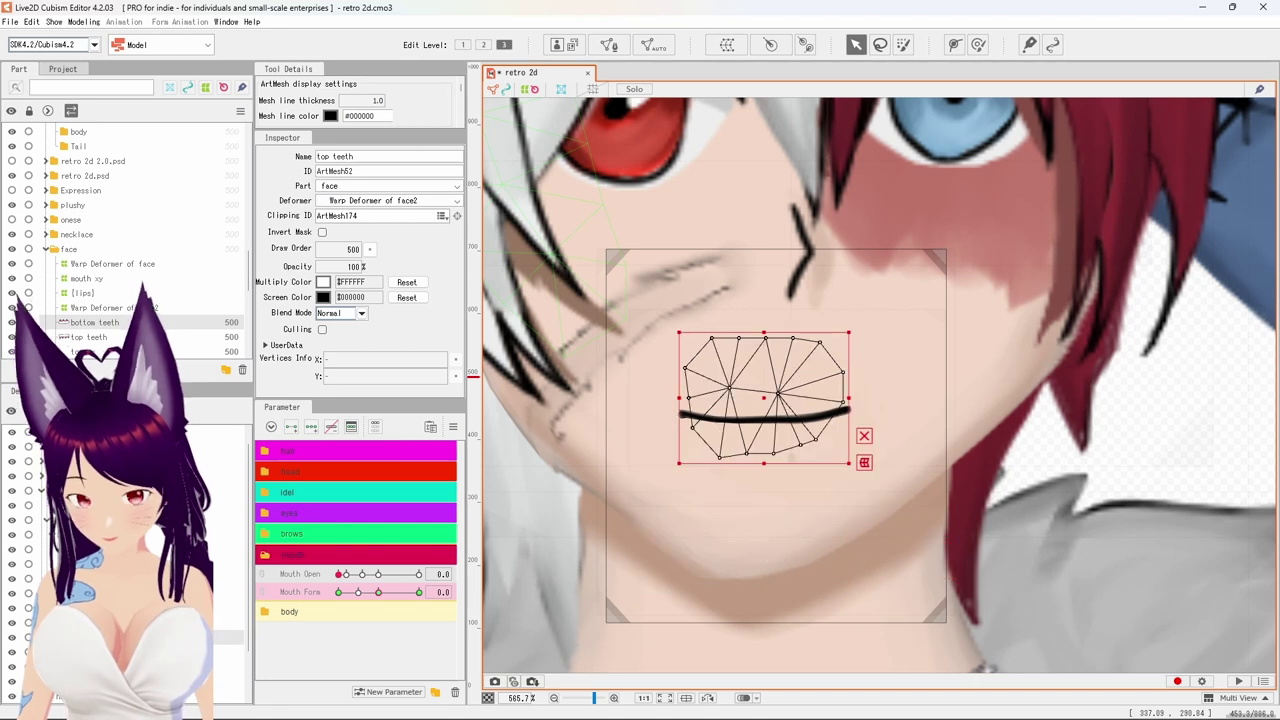
click(232, 322)
click(232, 351)
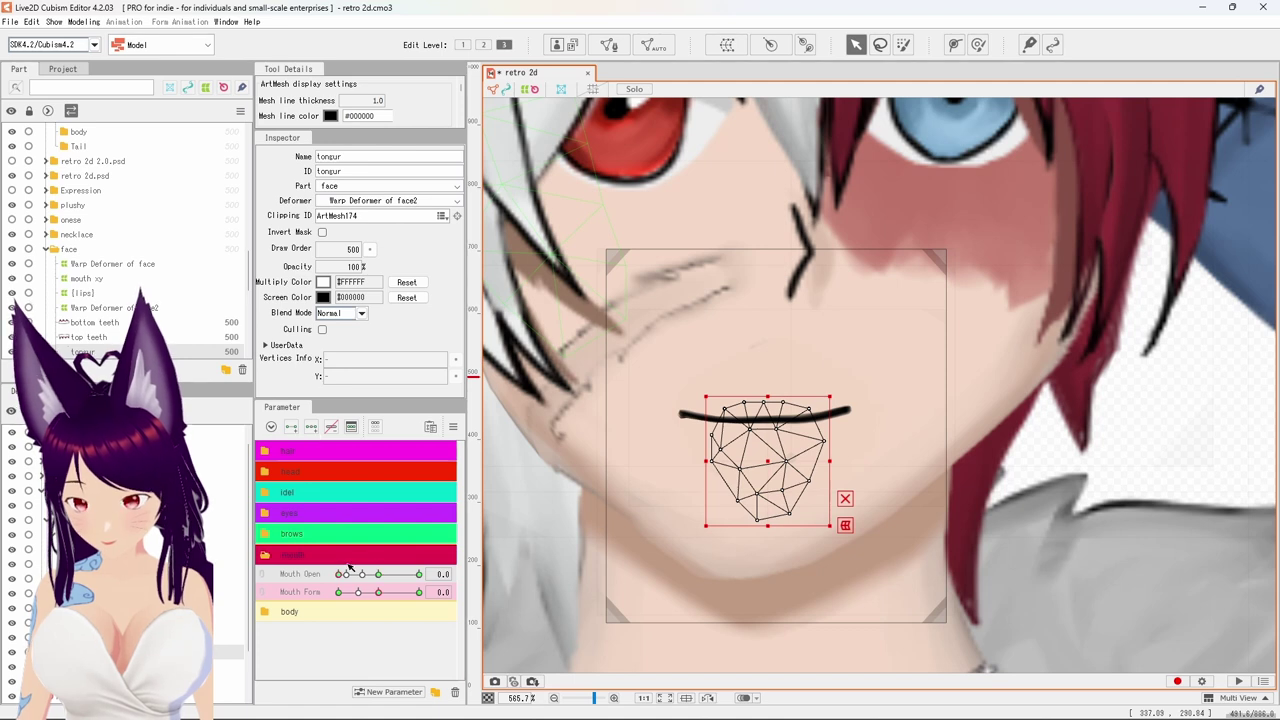
drag(345, 577, 421, 584)
click(462, 577)
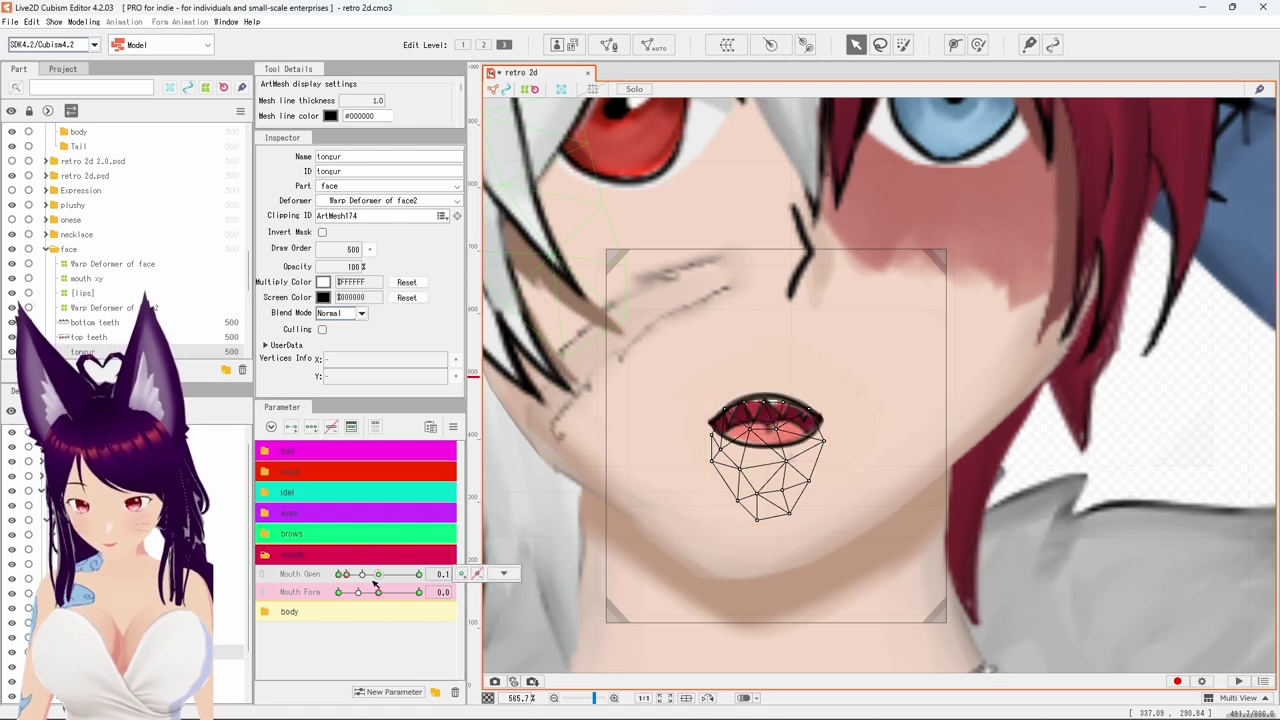
click(363, 576)
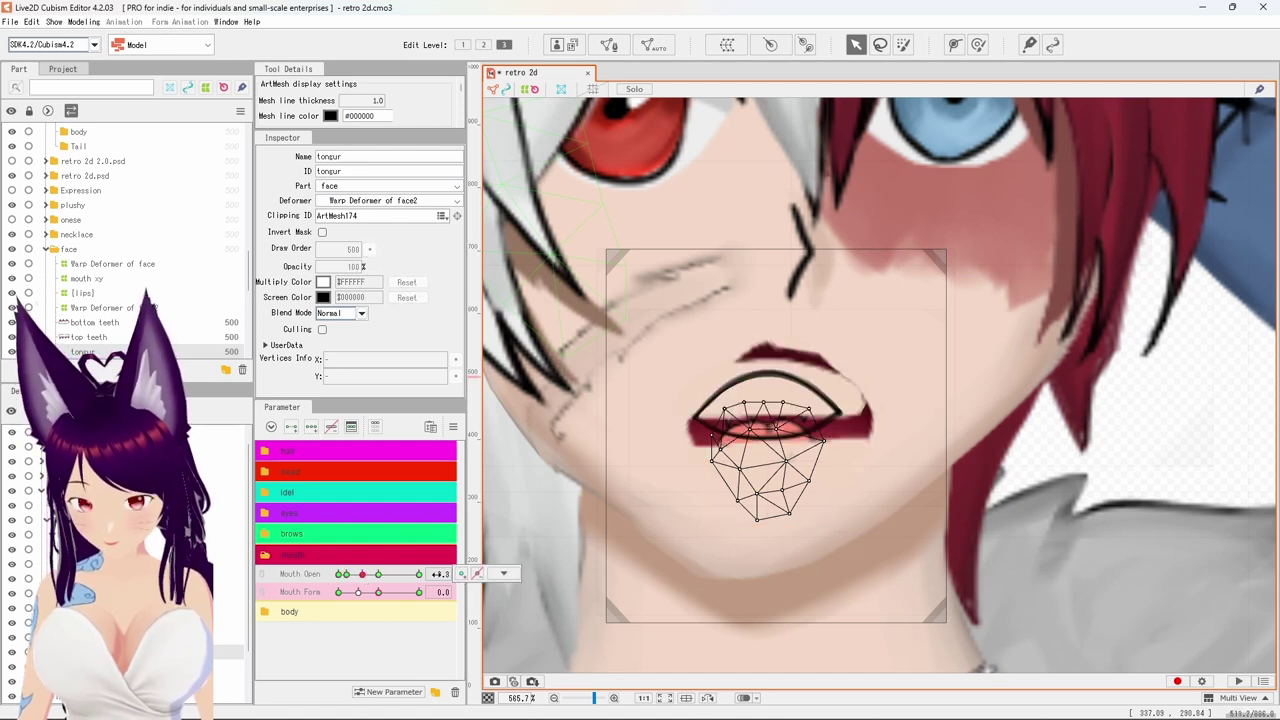
click(358, 592)
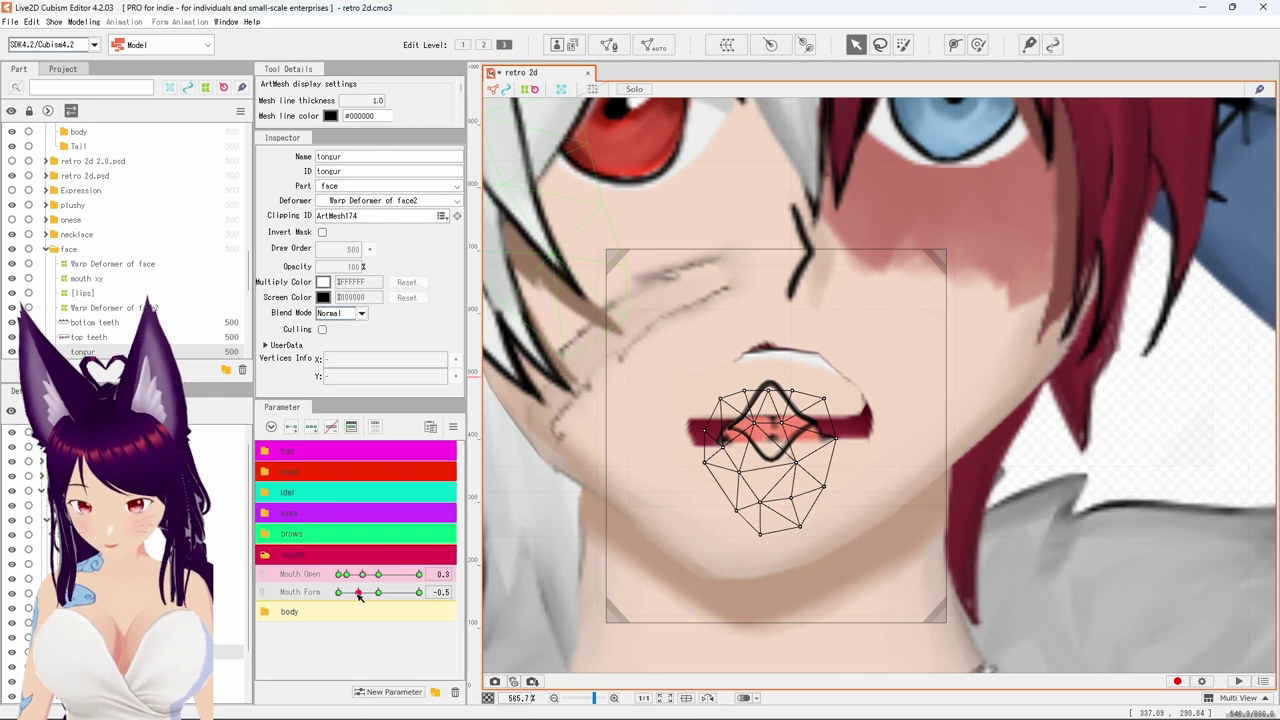
click(462, 593)
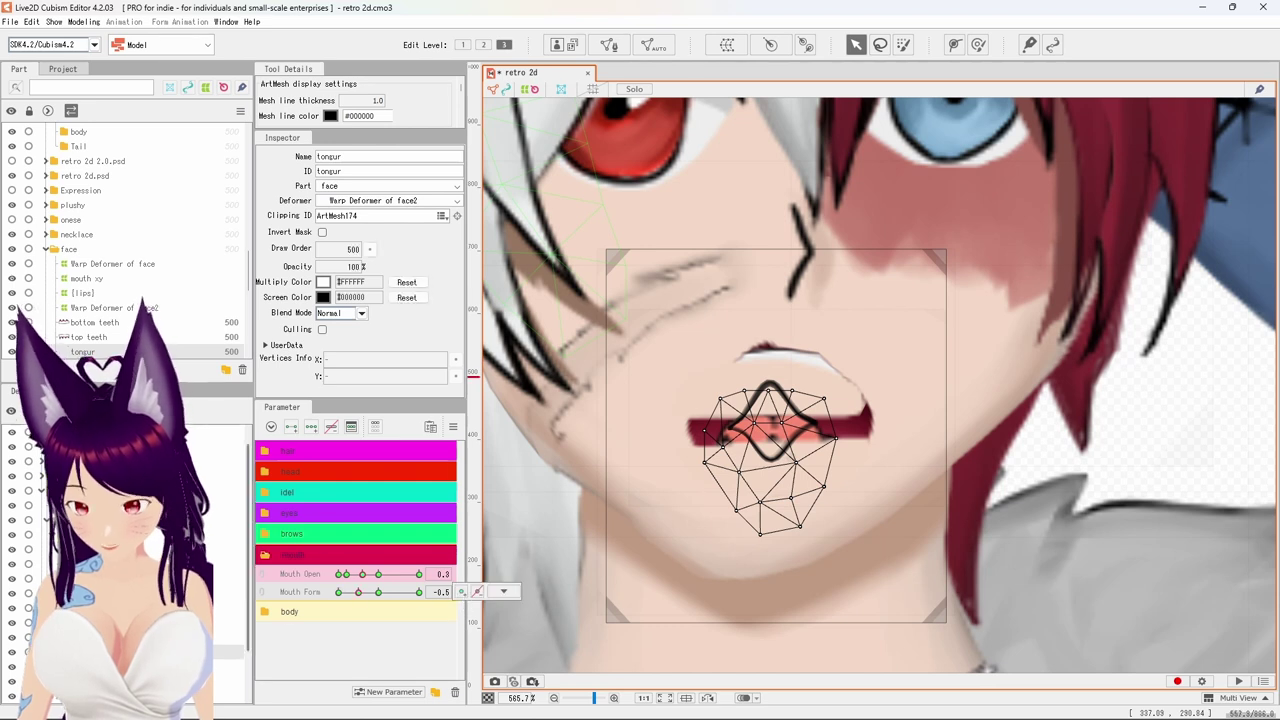
Insert keyforms for the top teeth at Mouth Open 0.1 and 0.3 and at Mouth Form -0.5.
click(120, 637)
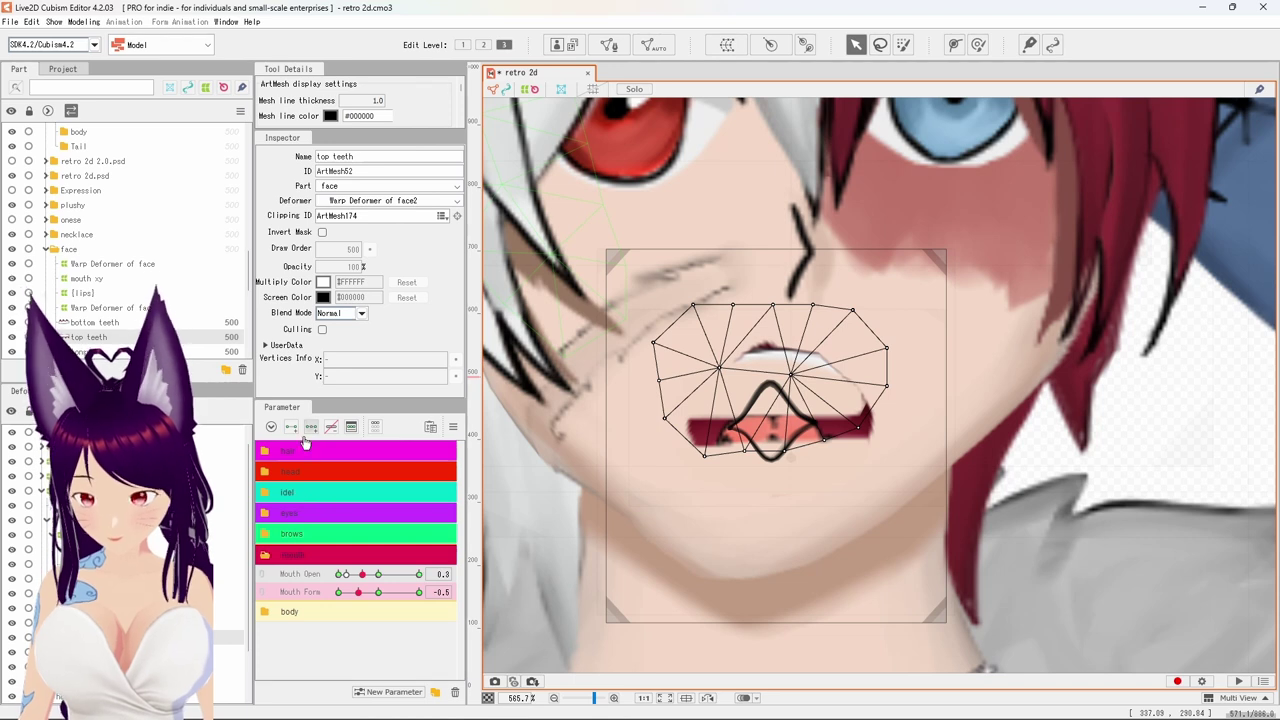
click(346, 574)
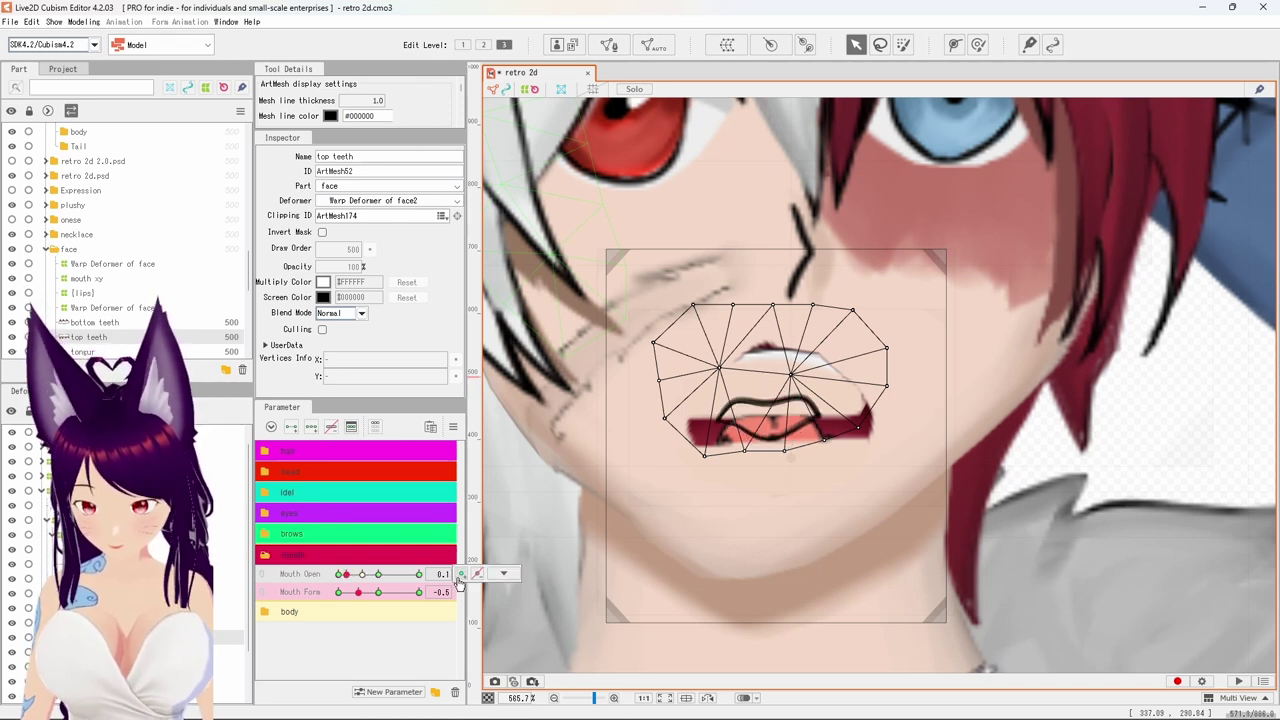
click(362, 574)
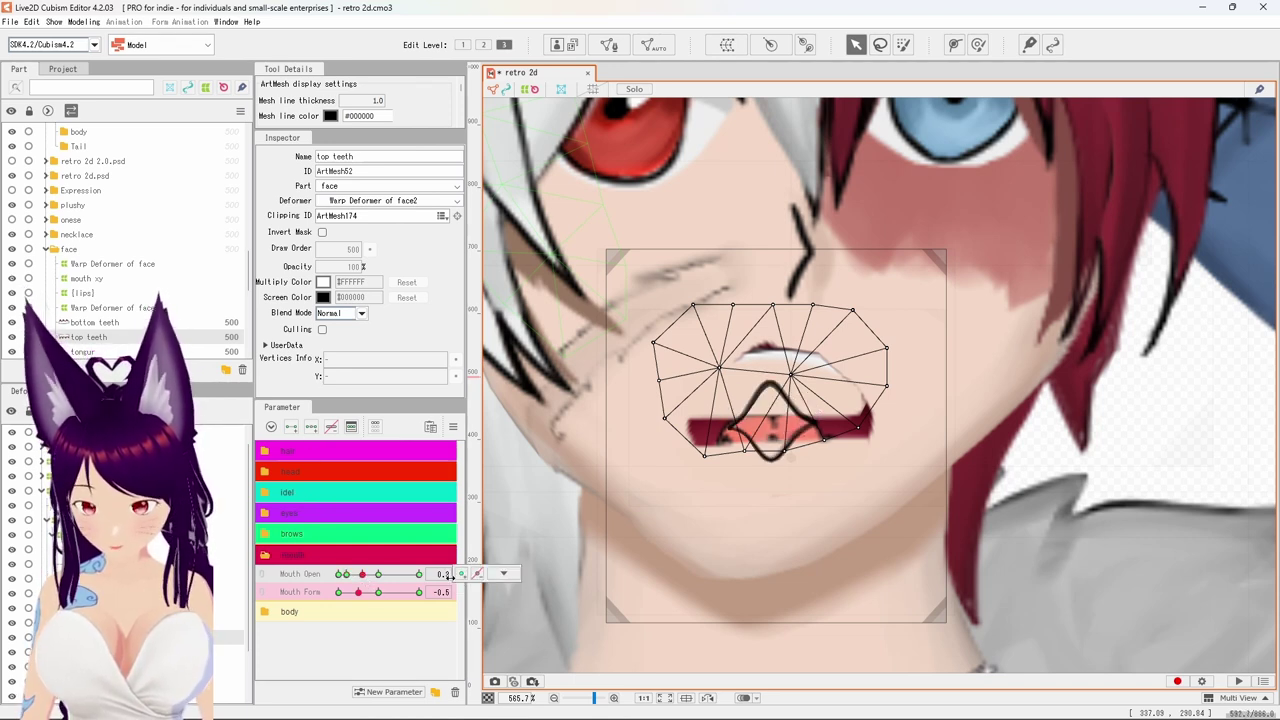
click(379, 593)
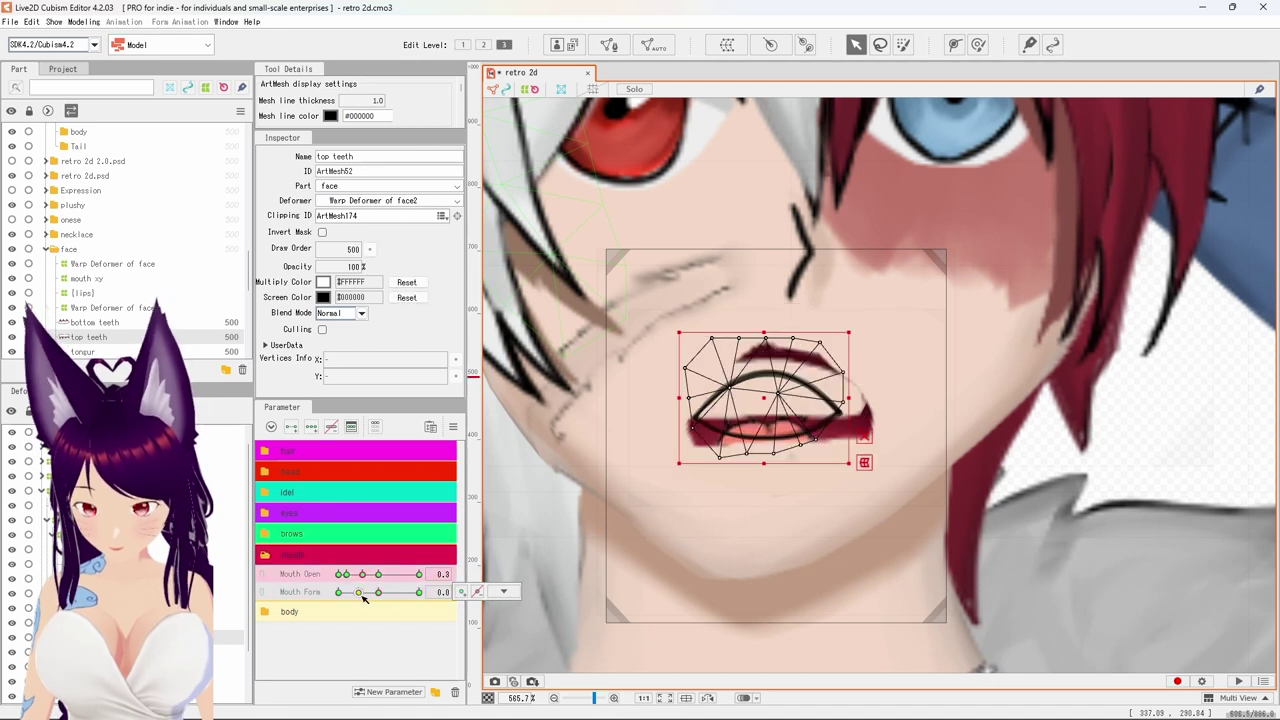
click(359, 593)
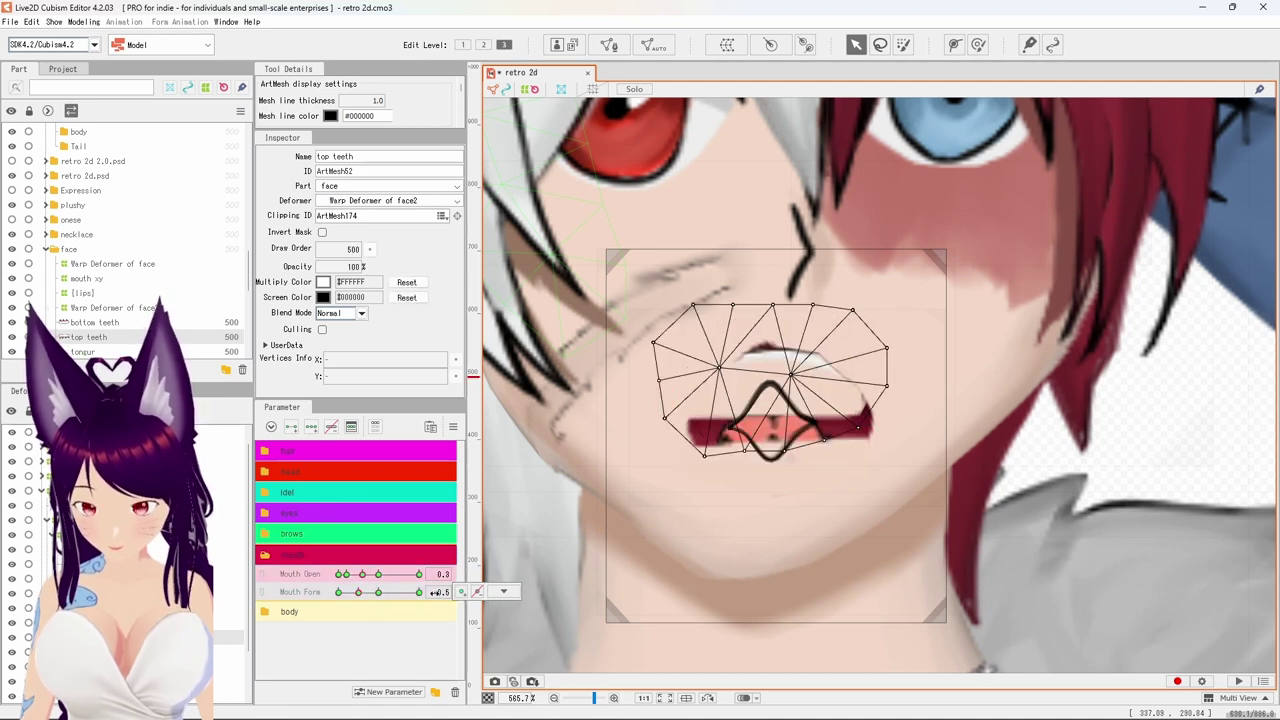
Insert keyforms for the bottom teeth at Mouth Open 0.1 and 0.3 and at Mouth Form -0.5.
click(95, 322)
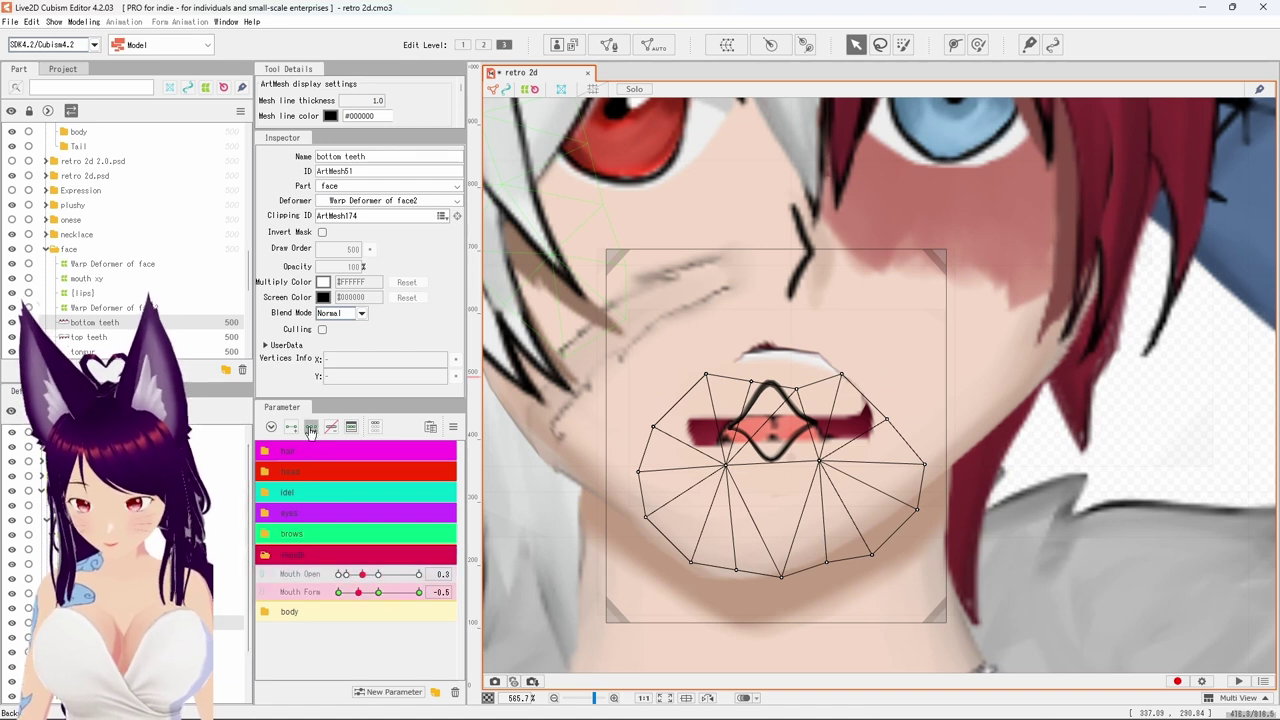
click(346, 574)
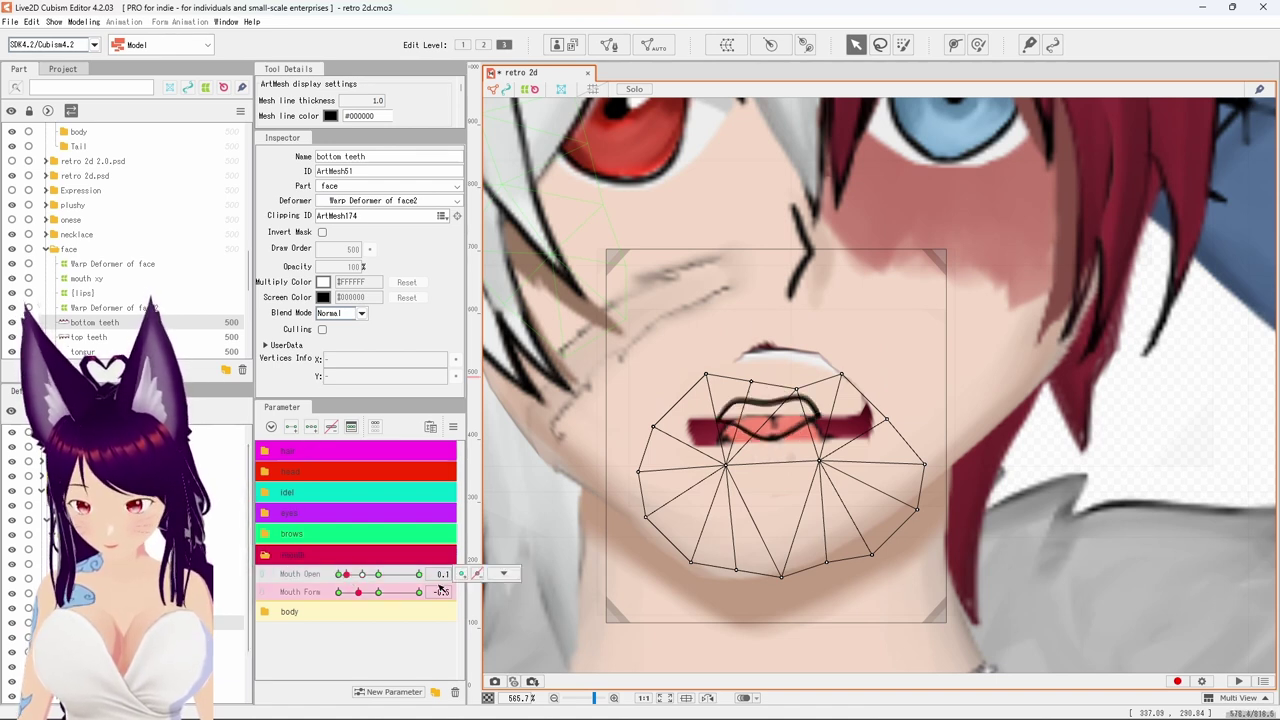
click(363, 575)
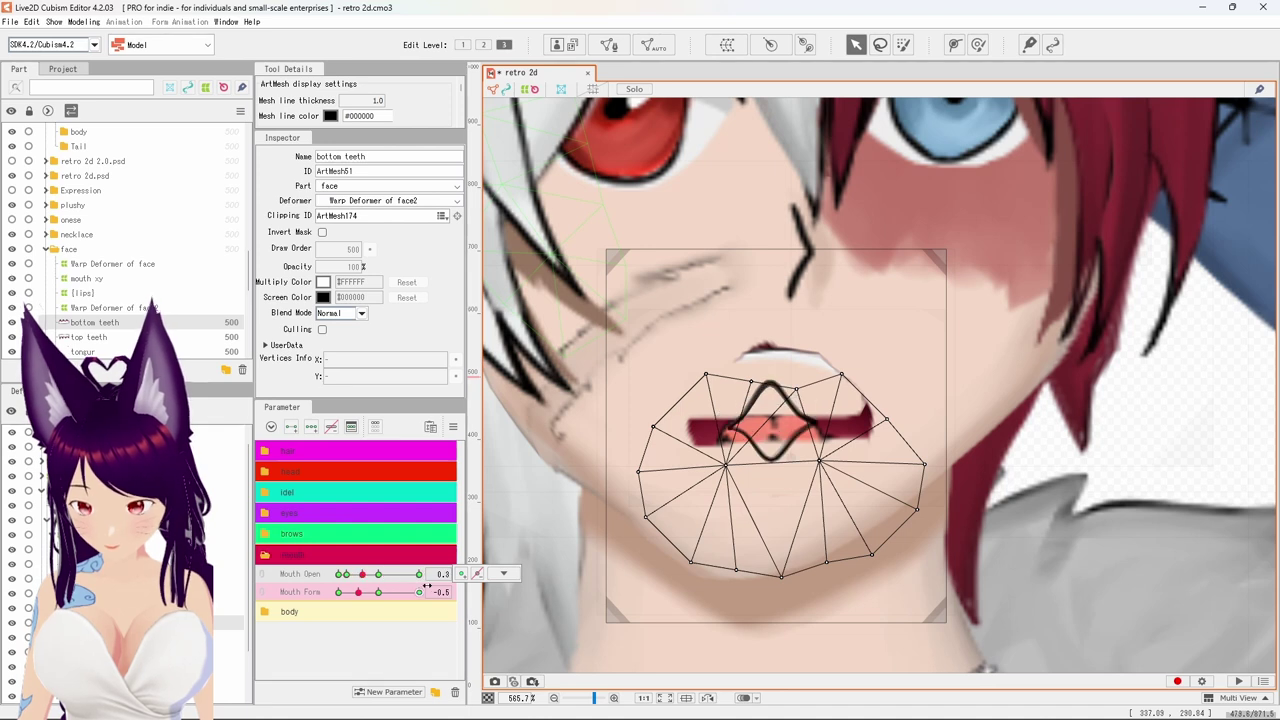
click(378, 592)
click(358, 592)
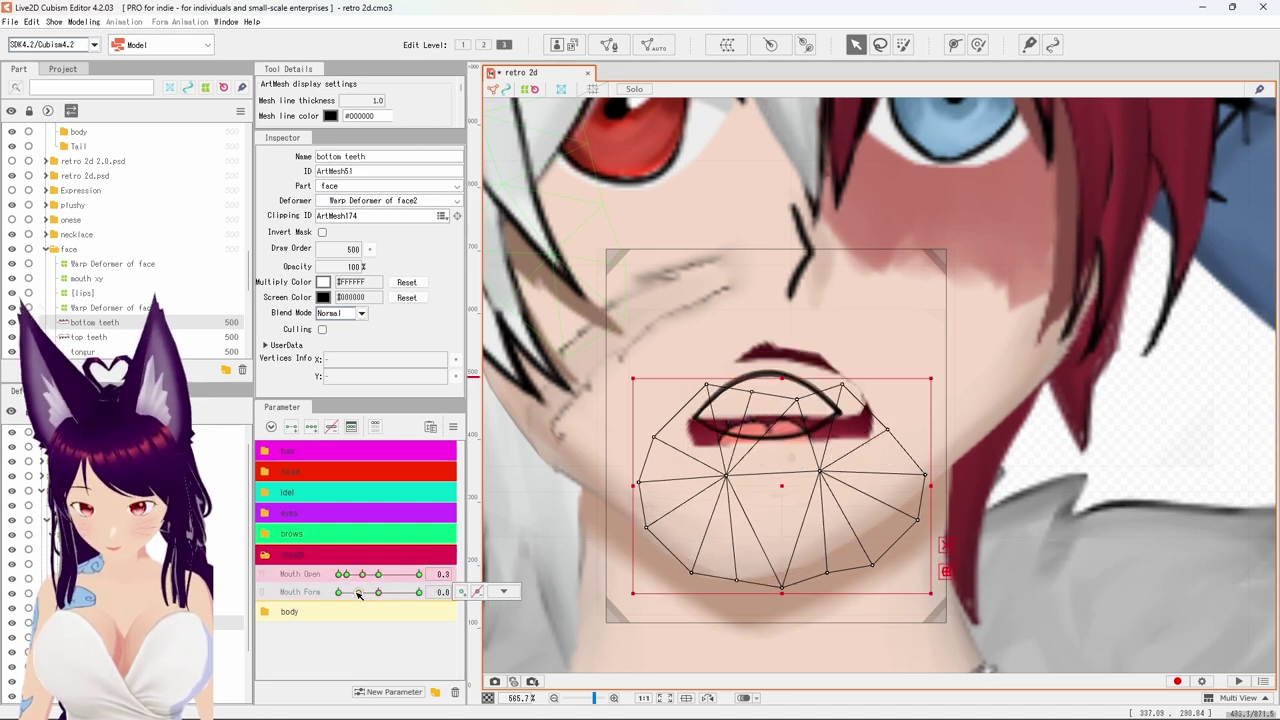
click(460, 592)
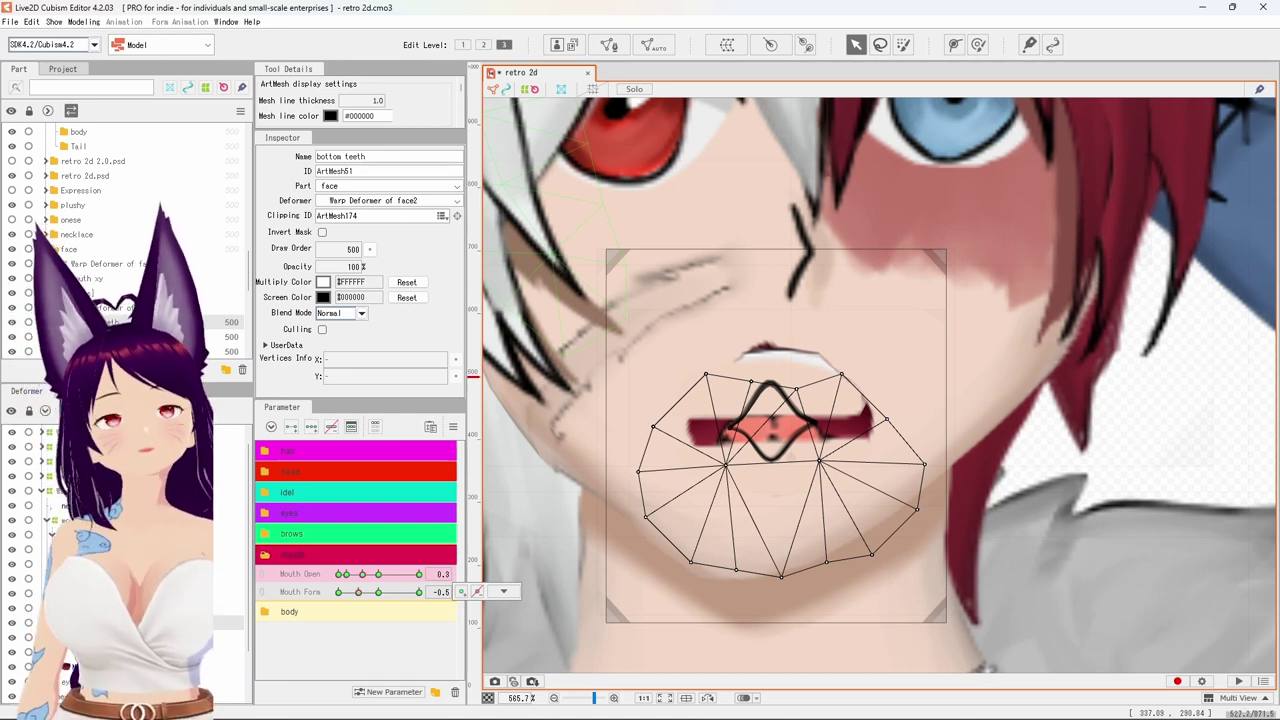
Check the mouth shape at Mouth Form 0.0 for Mouth Open 0.0, 0.1 and 0.3.
click(378, 592)
click(341, 575)
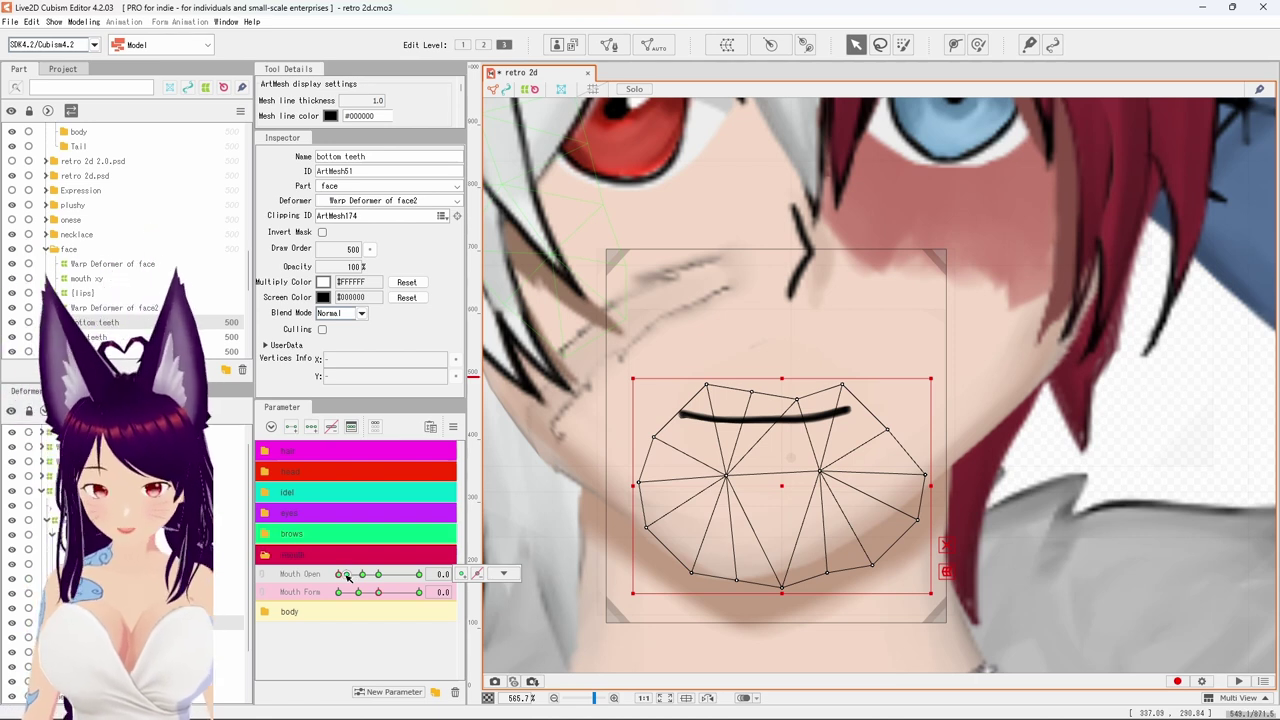
click(347, 575)
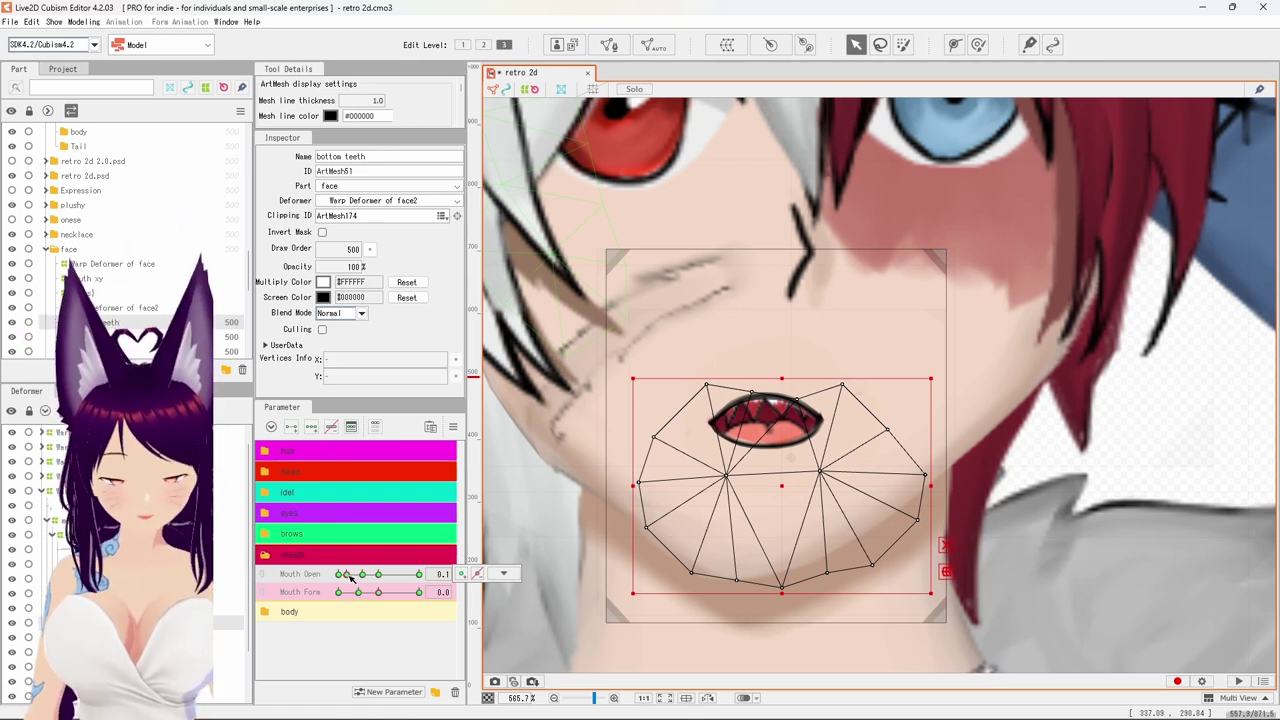
click(363, 575)
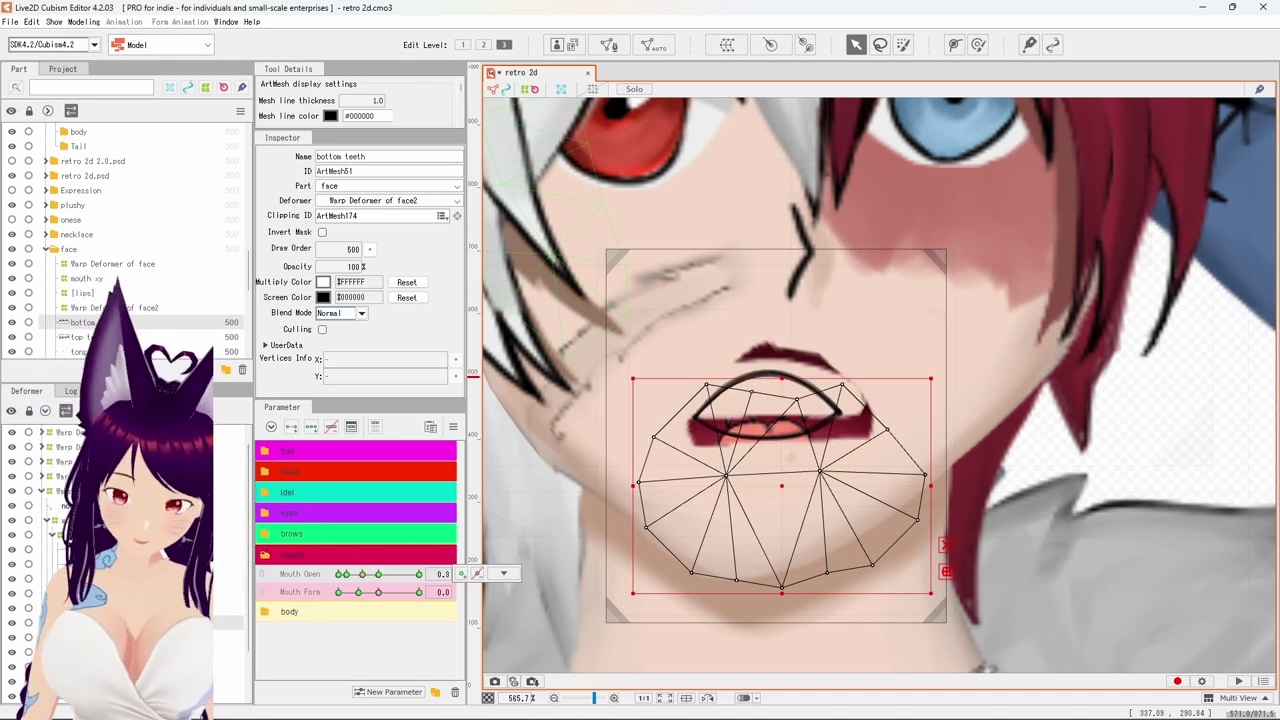
Move the whole top teeth mesh slightly upward at Mouth Open 0.1.
click(228, 578)
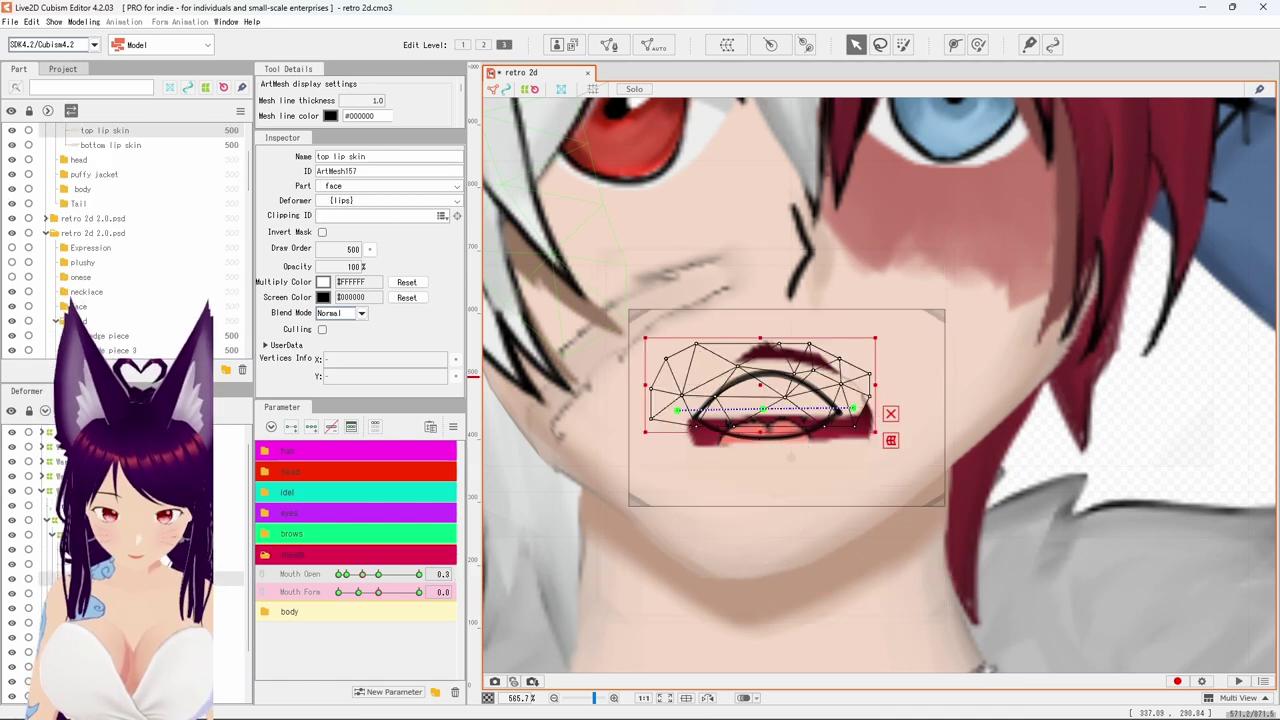
scroll(790, 393, up, 2)
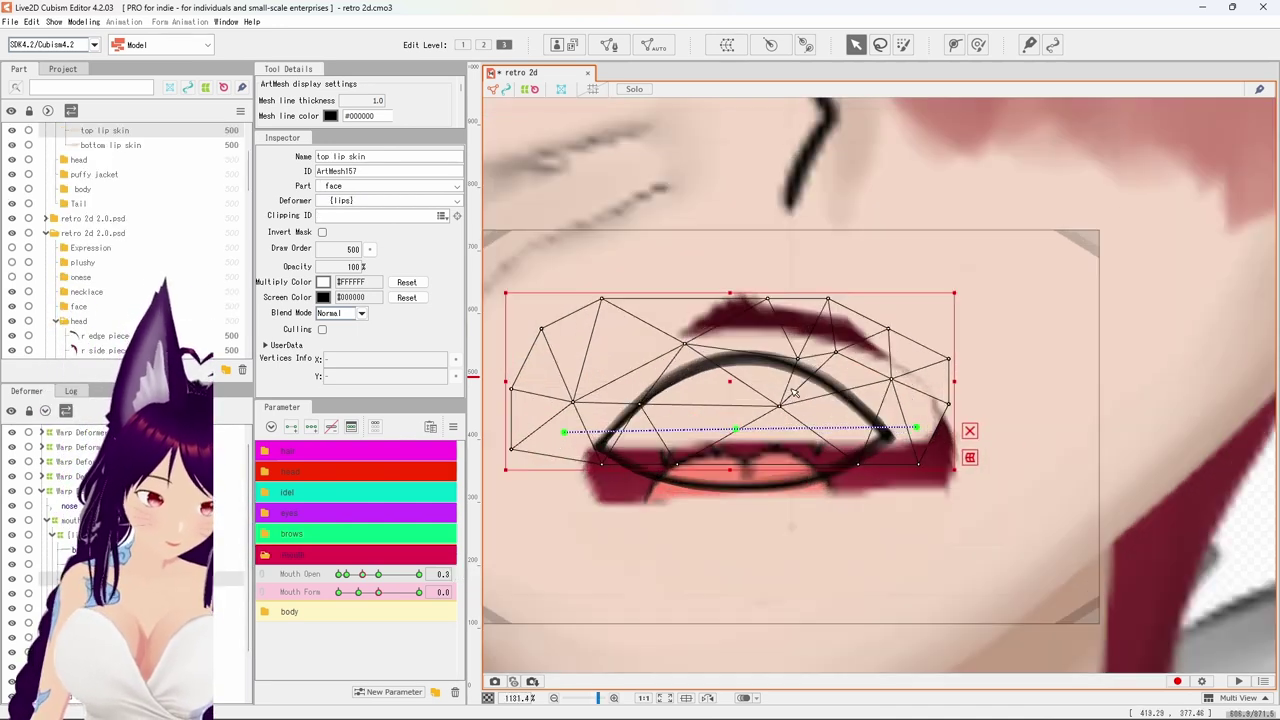
scroll(790, 390, down, 1)
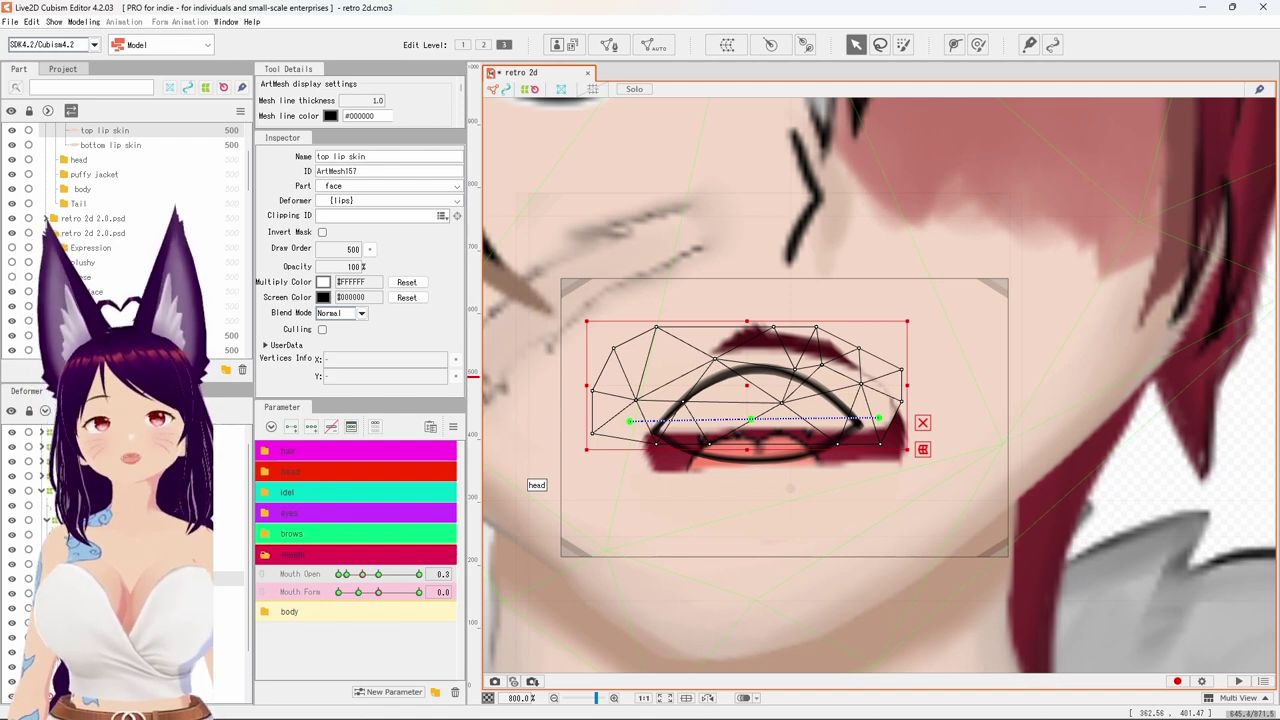
click(349, 576)
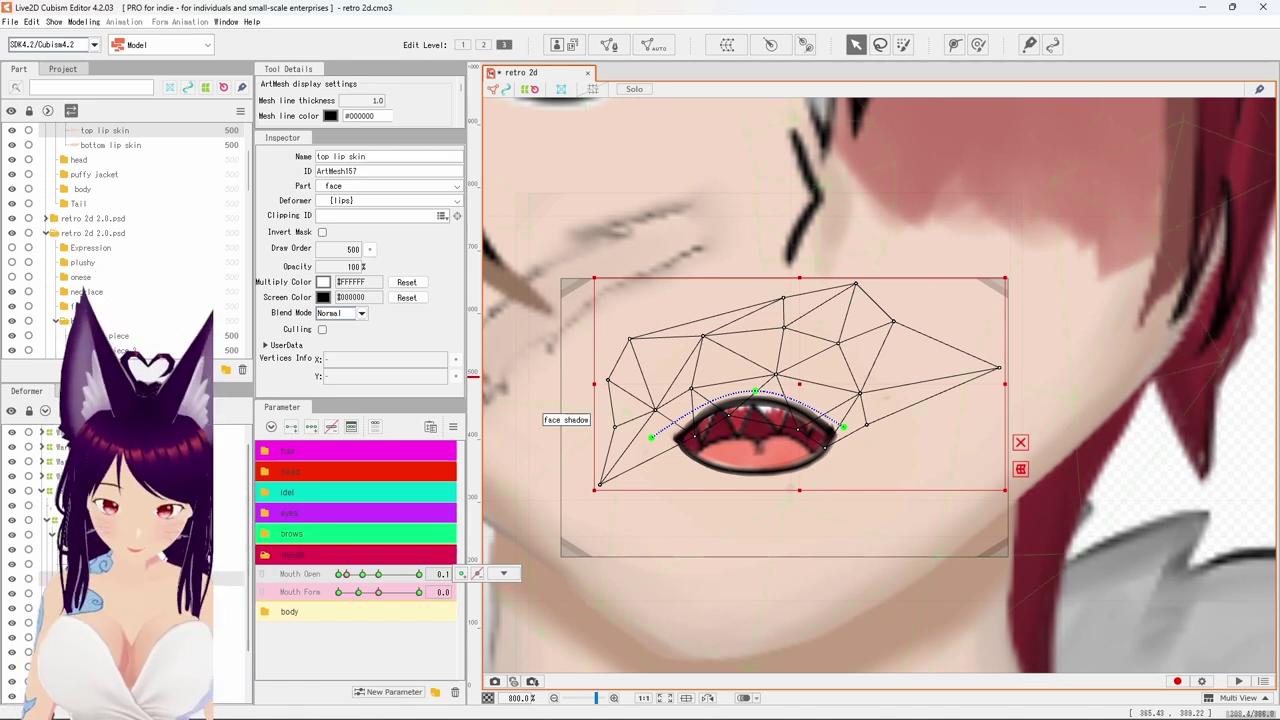
click(228, 637)
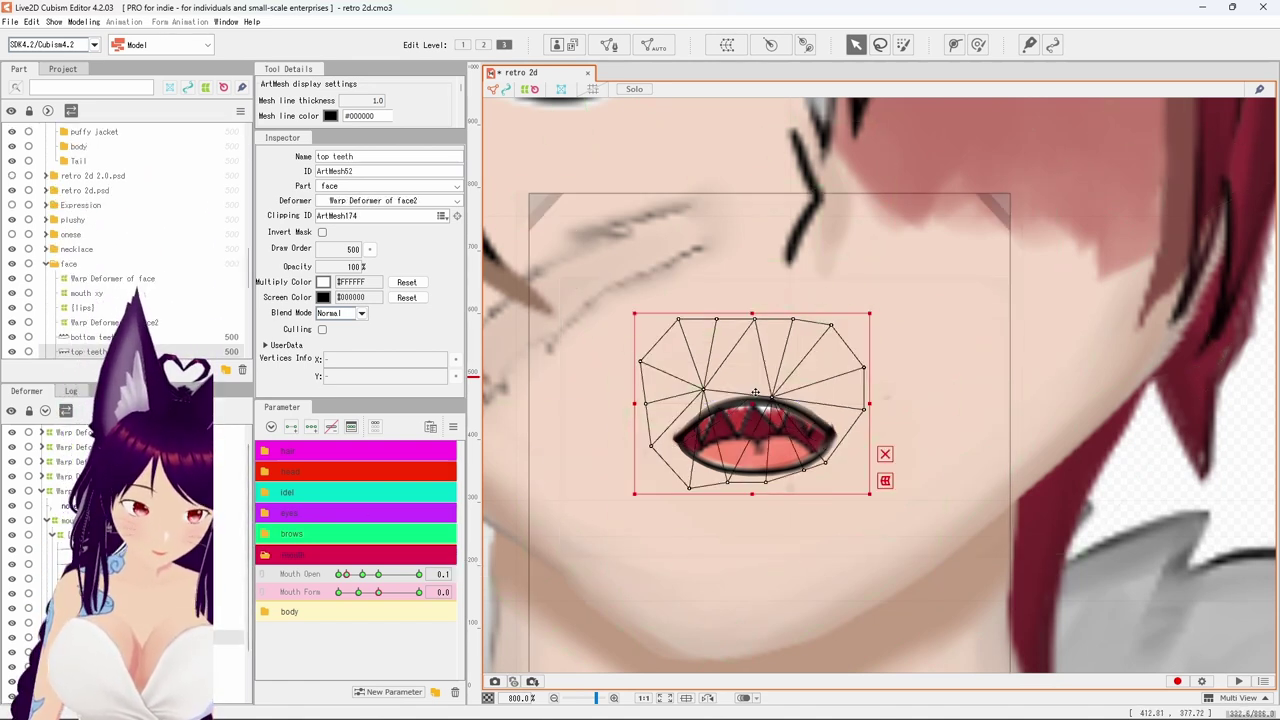
drag(755, 392, 755, 384)
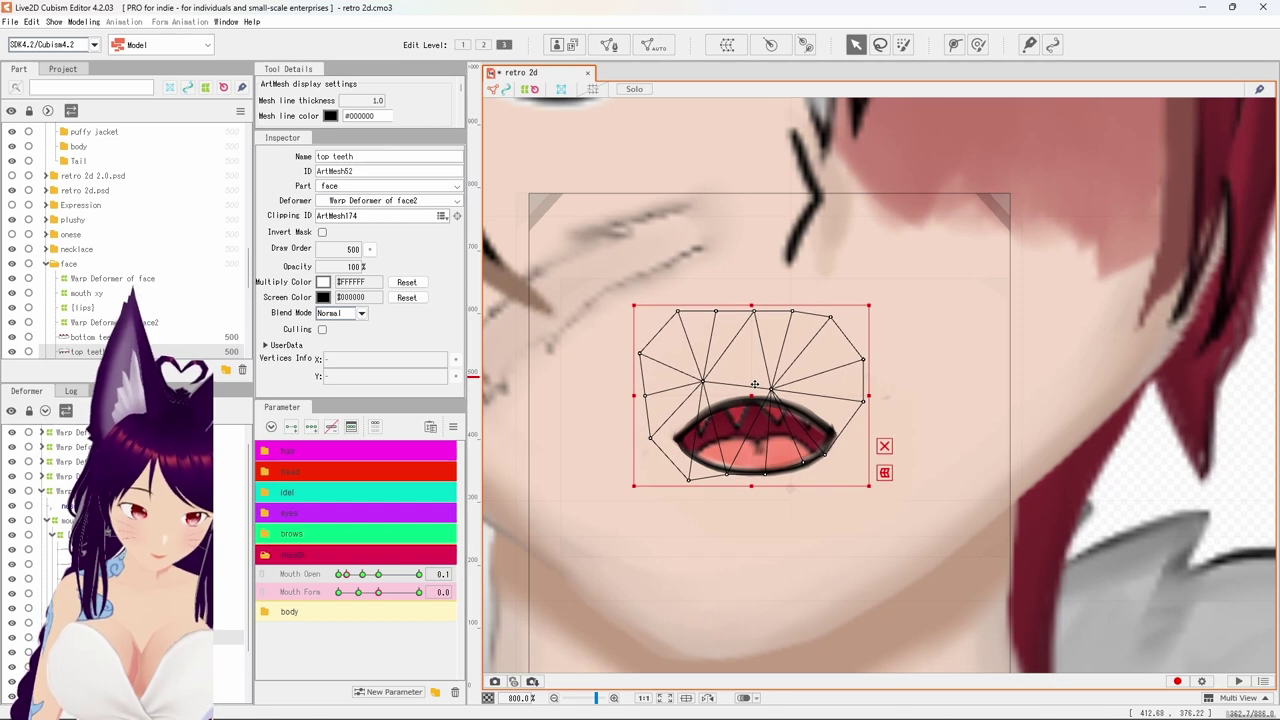
Arch the top lip skin over the upper lip line at Mouth Open 0.3 by raising its deform path's middle and lowering both ends slightly.
click(363, 577)
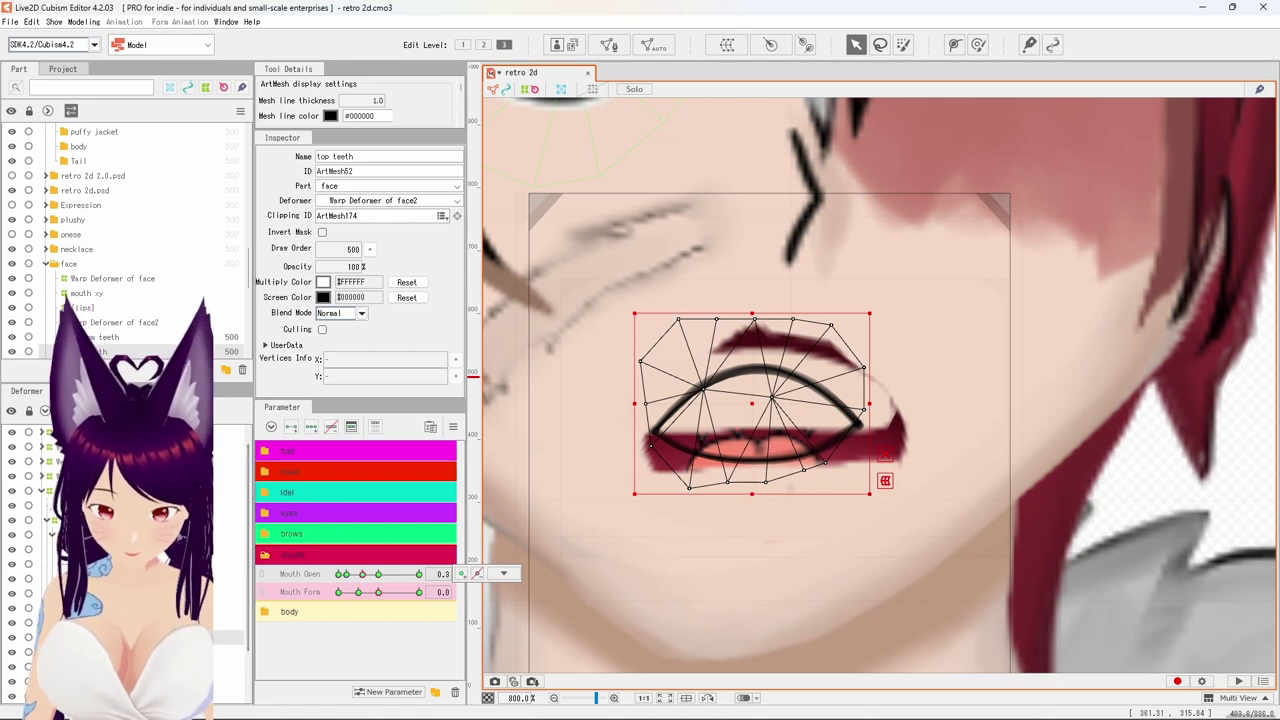
click(737, 420)
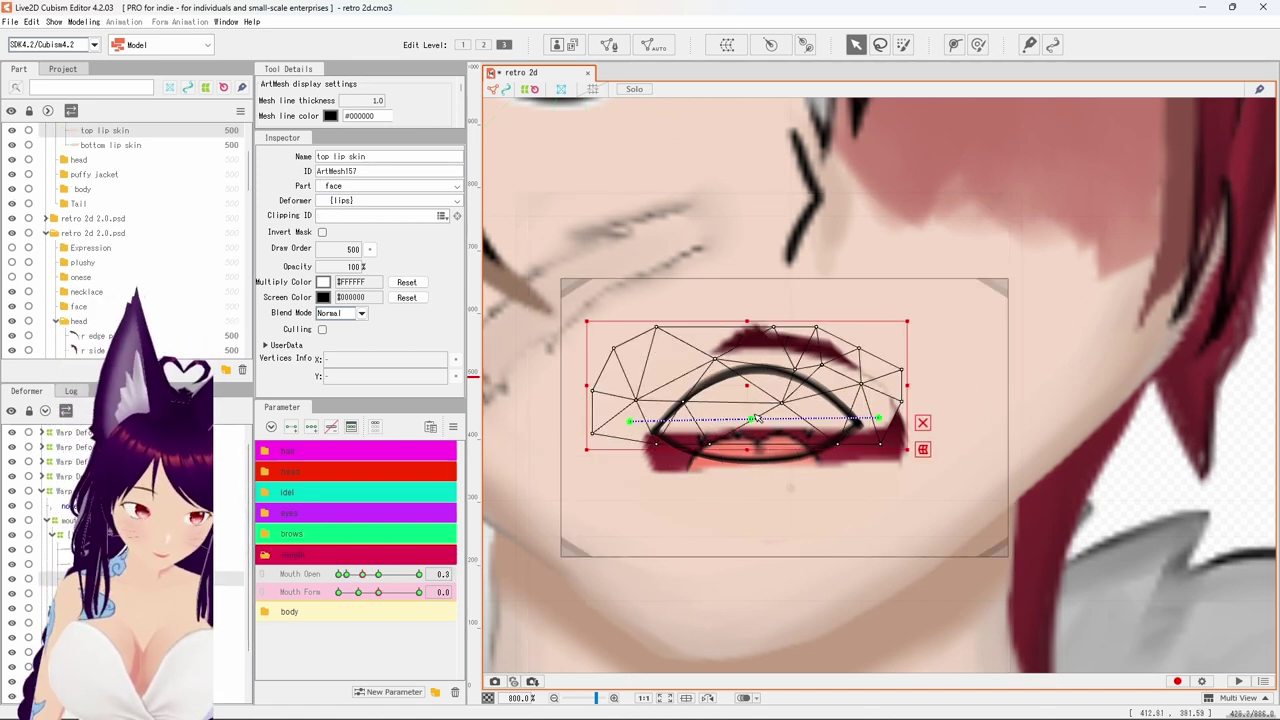
drag(752, 419, 762, 356)
click(878, 417)
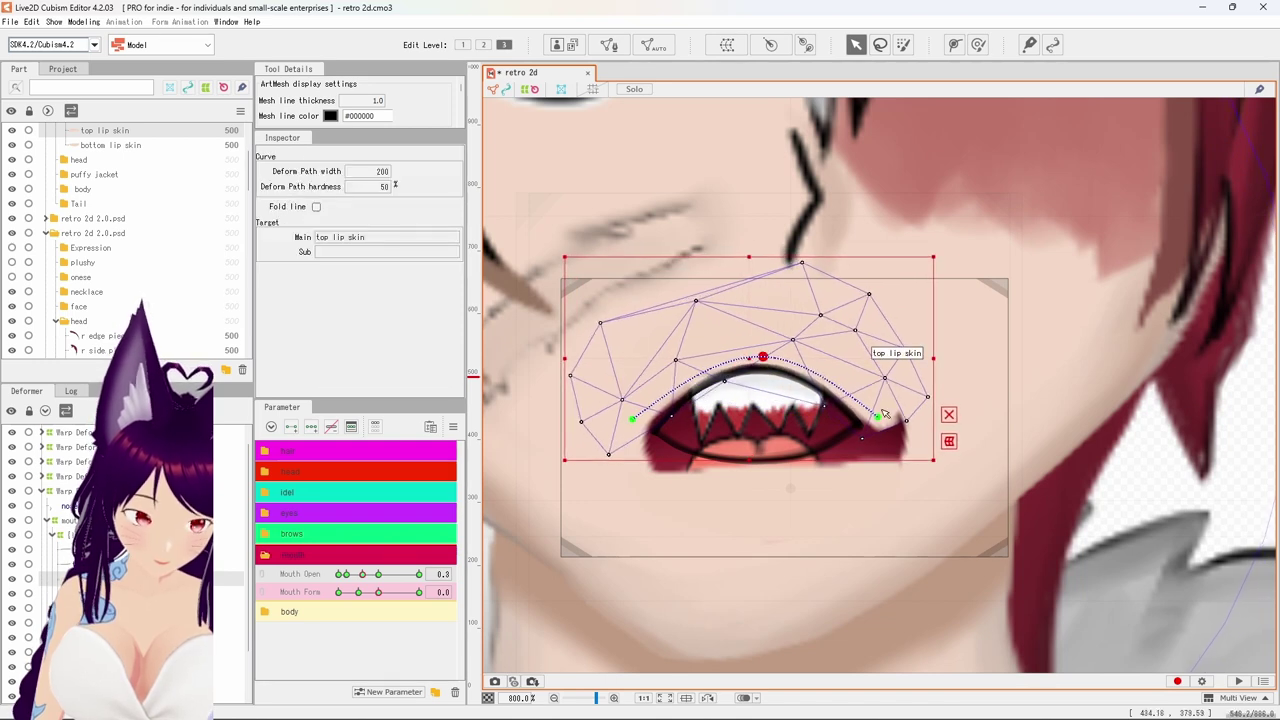
drag(880, 419, 886, 425)
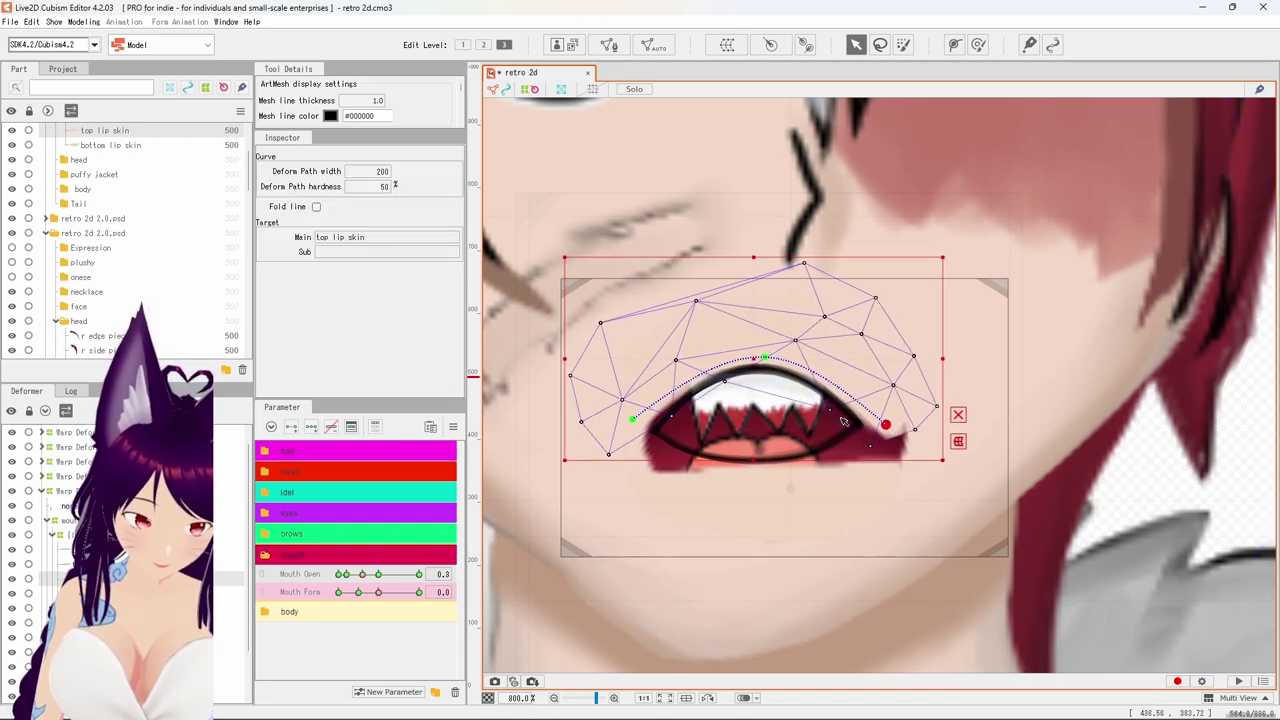
click(632, 418)
drag(633, 419, 638, 426)
Raise both ends of the bottom lip skin's deform path at Mouth Open 0.3 to follow the lower lip line.
click(180, 593)
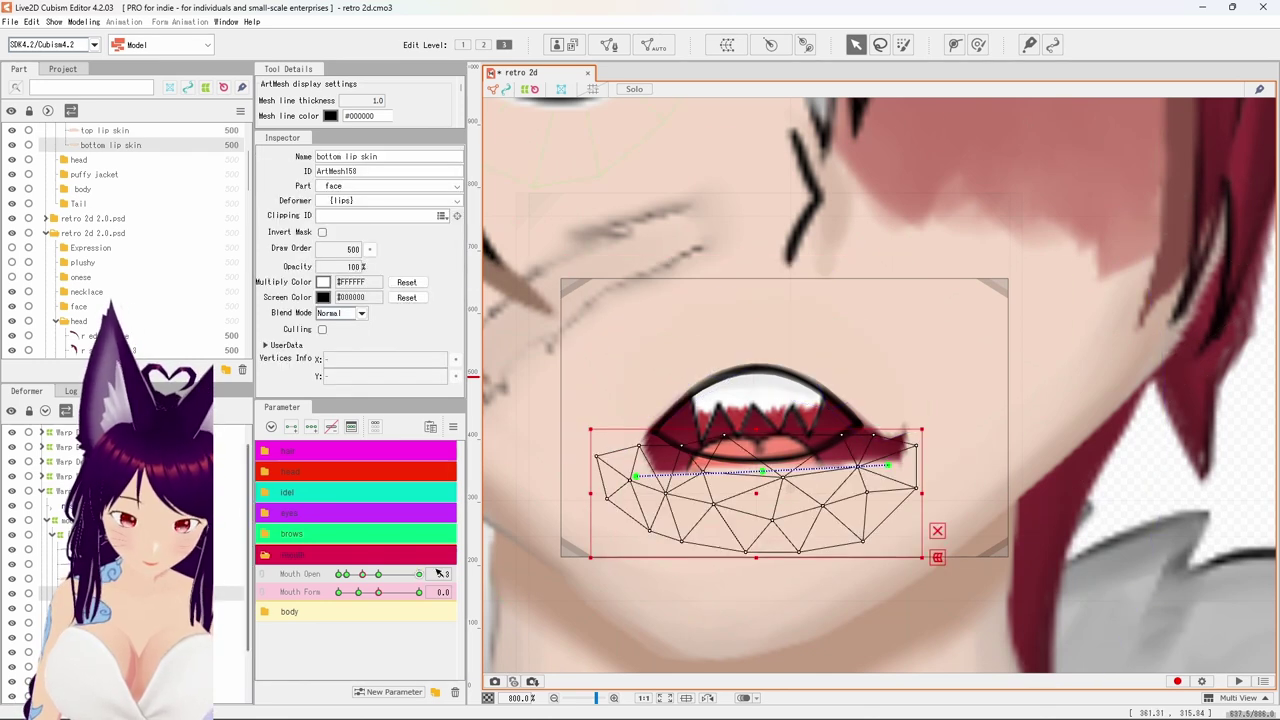
click(637, 477)
drag(636, 476, 640, 433)
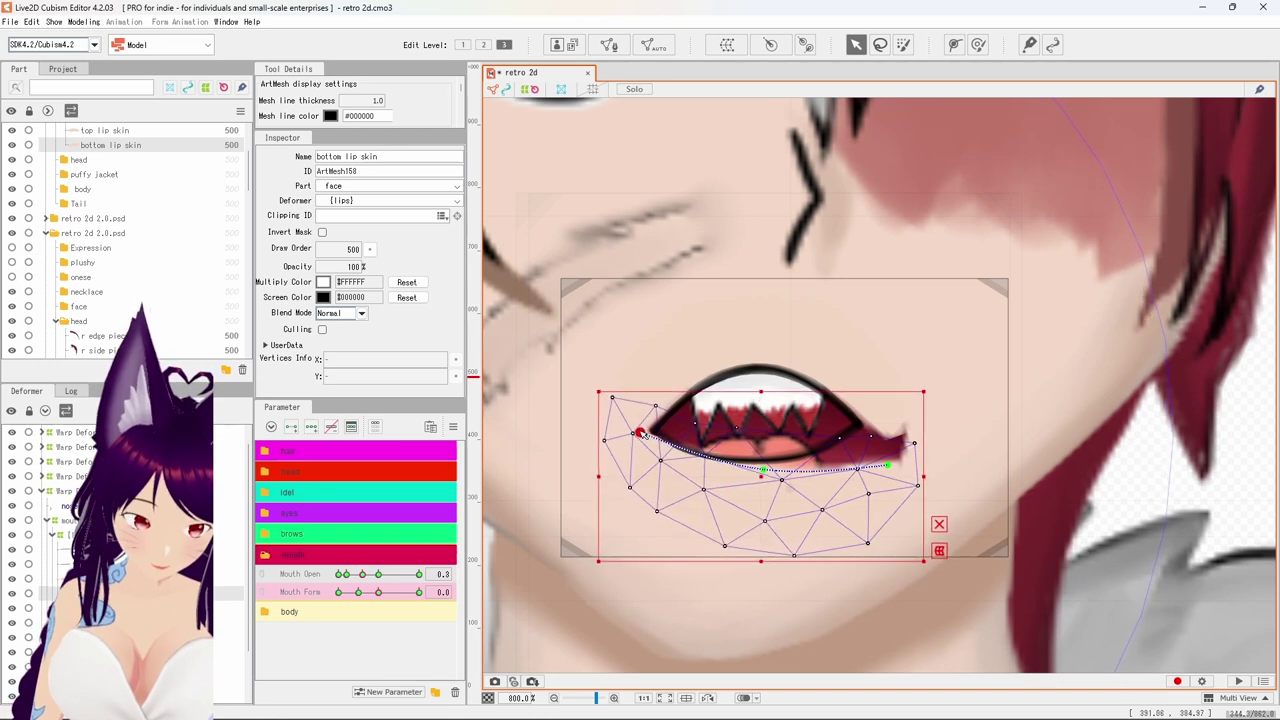
drag(890, 466, 934, 437)
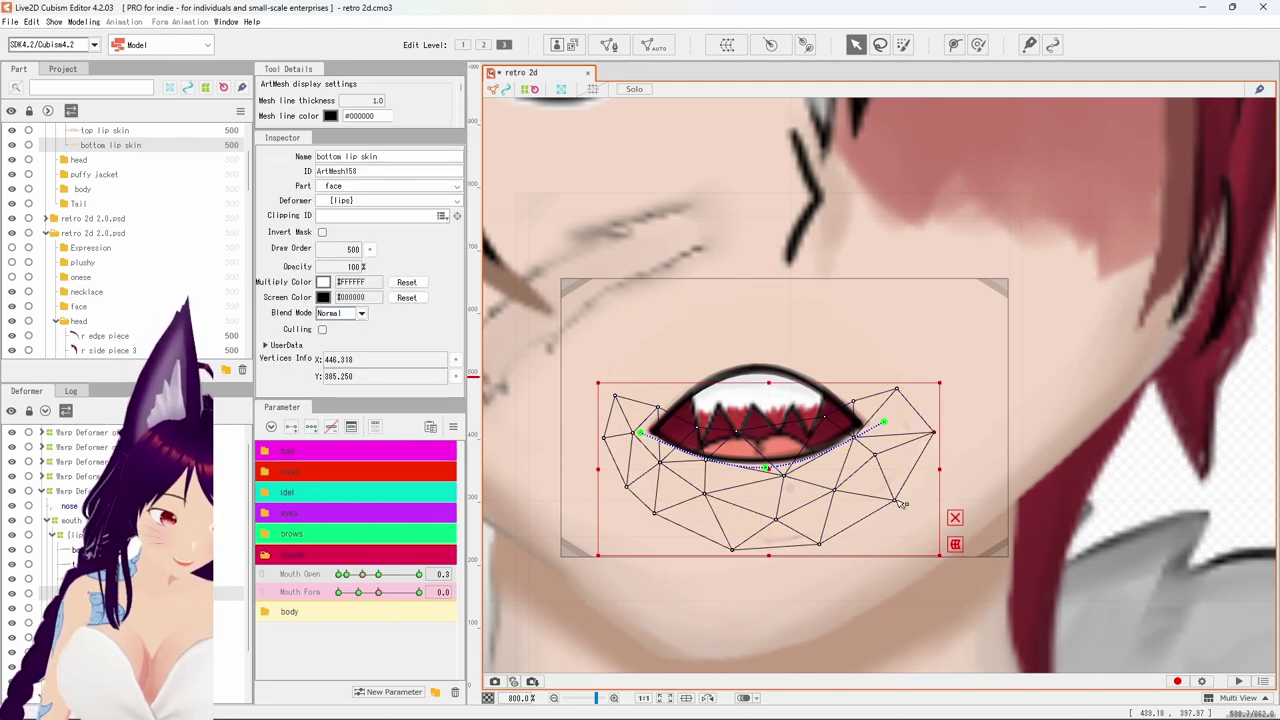
Pull the bottom lip skin's right-hand and lower-right outer mesh vertices outward at Mouth Open 0.3.
drag(897, 501, 903, 518)
drag(934, 432, 947, 426)
drag(820, 546, 824, 563)
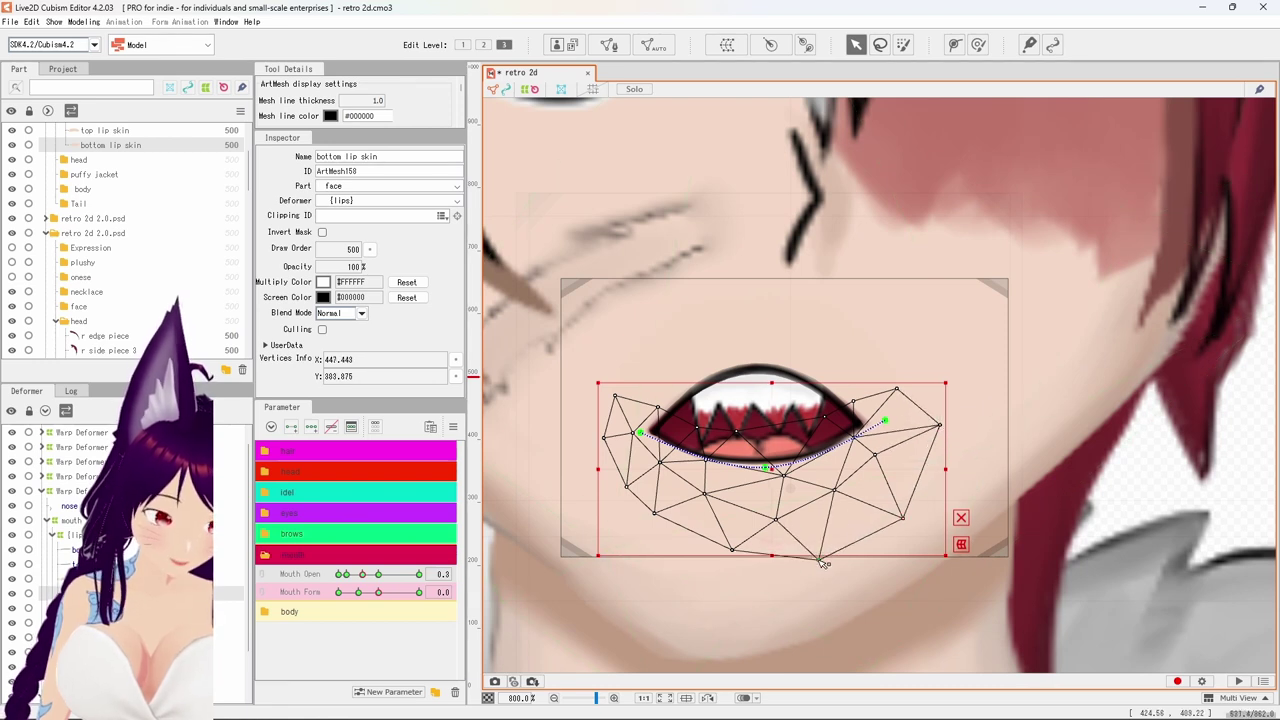
Pull the bottom lip skin's lower-left and left-hand outer mesh vertices outward at Mouth Open 0.3.
drag(732, 549, 724, 558)
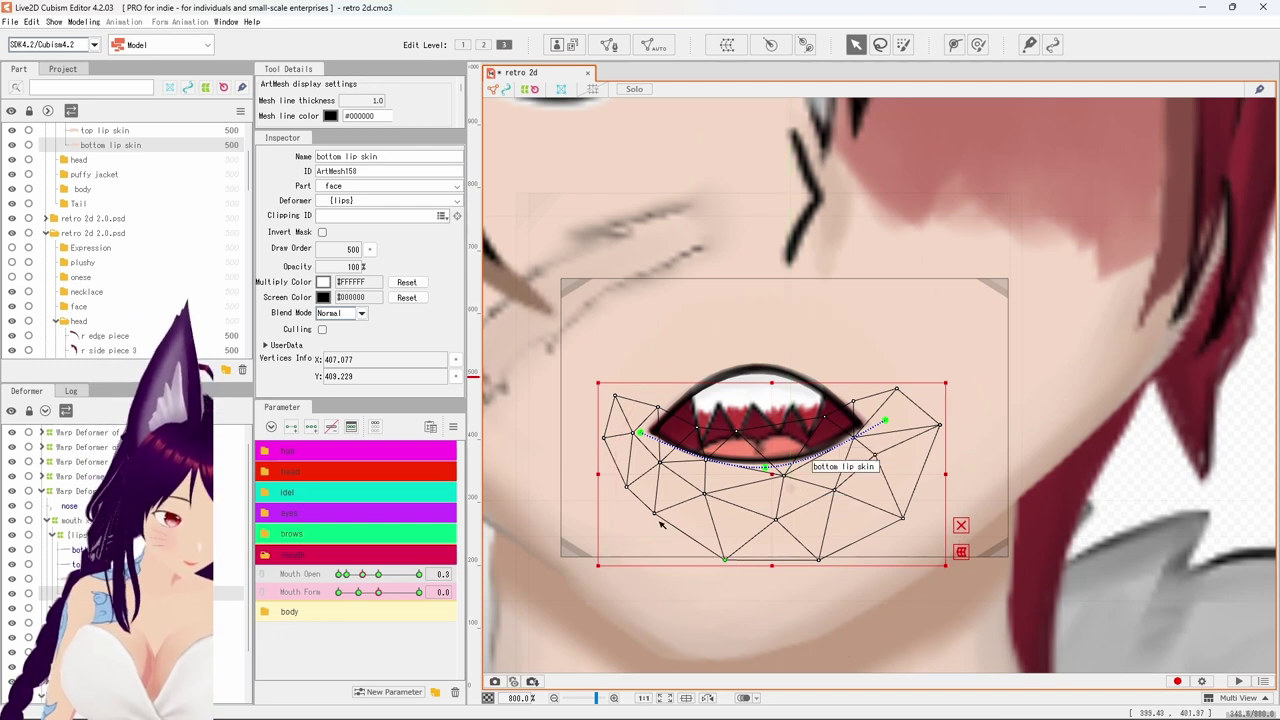
drag(656, 516, 622, 489)
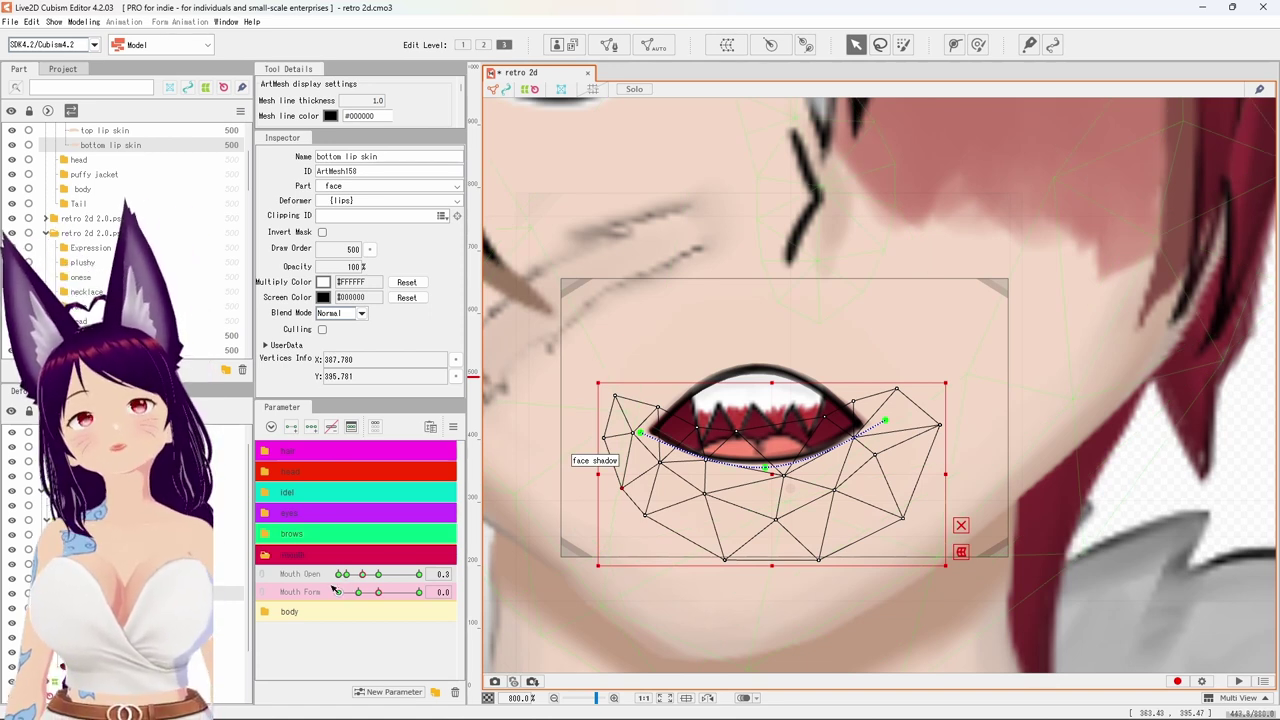
Move the top teeth mesh up toward the upper lip at Mouth Open 0.3 and widen it slightly on both sides.
click(150, 637)
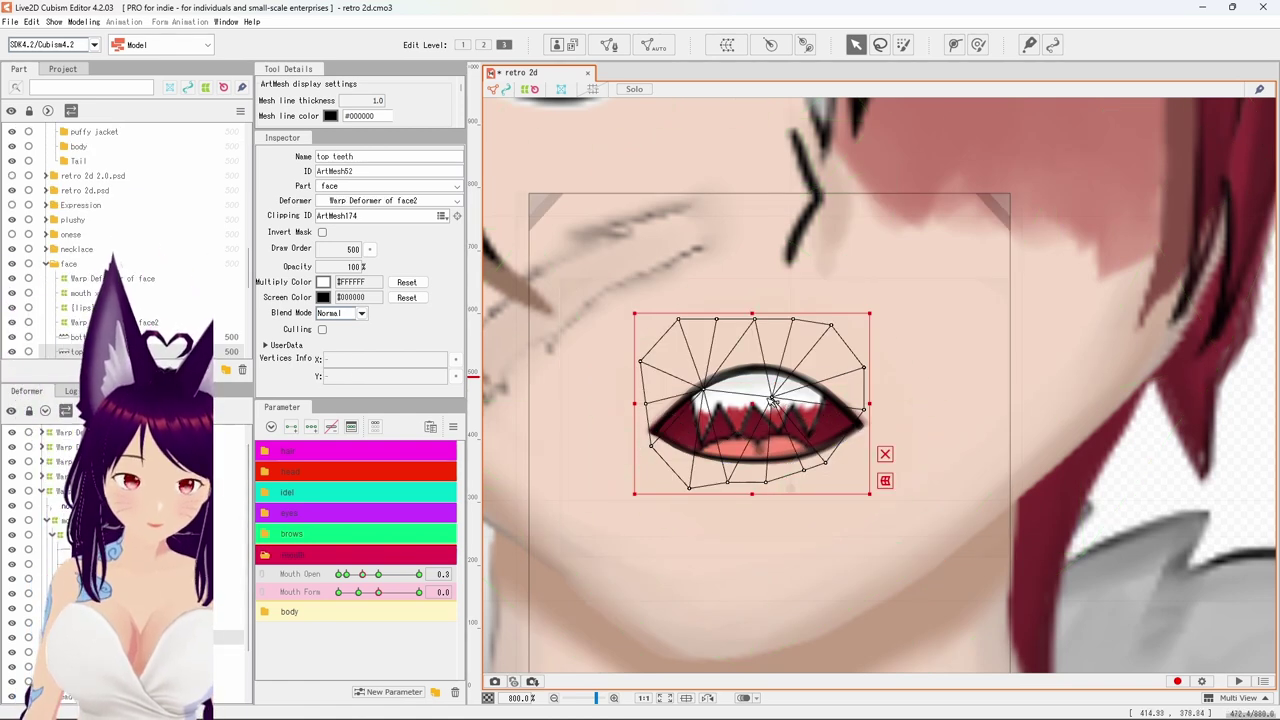
drag(750, 405, 749, 381)
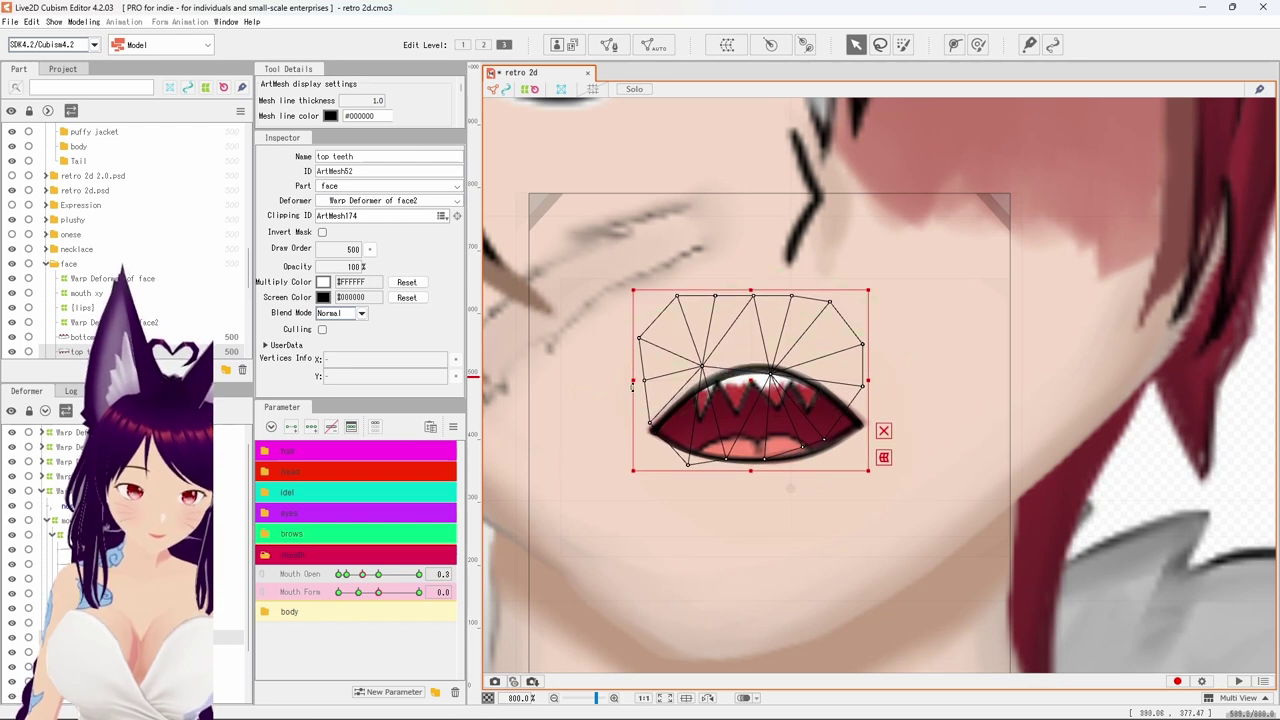
drag(633, 381, 623, 380)
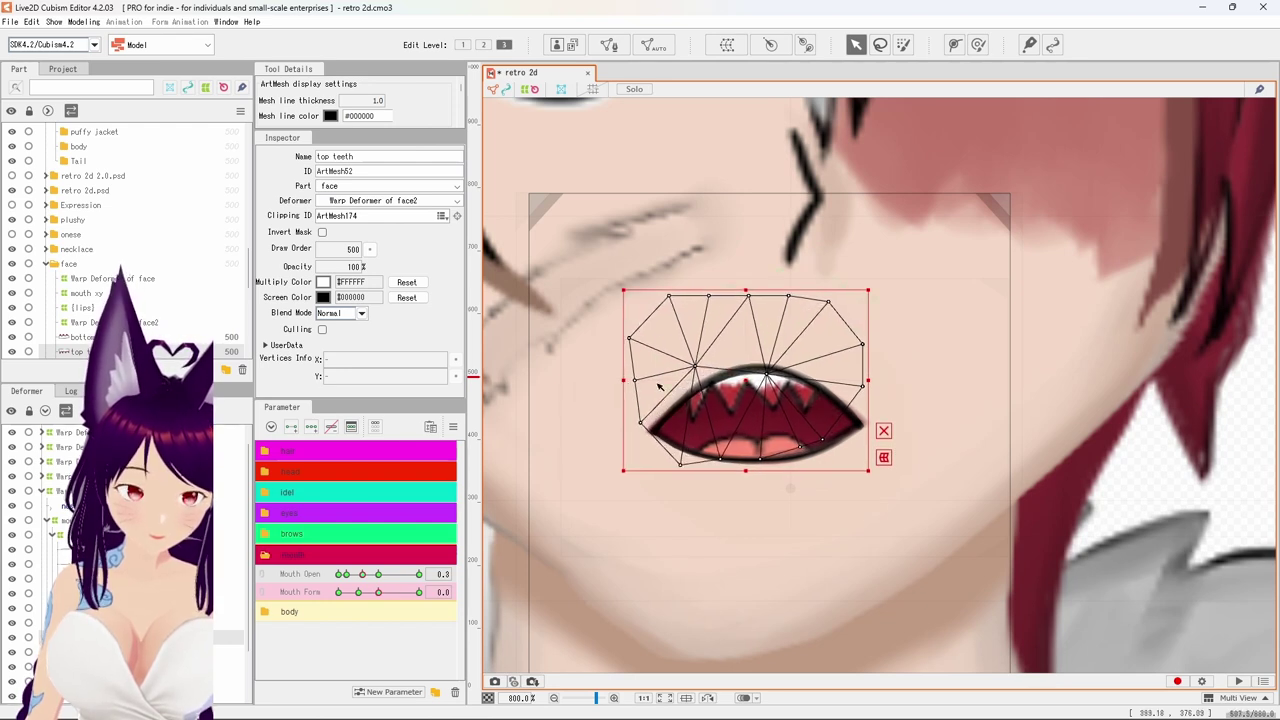
drag(871, 379, 881, 380)
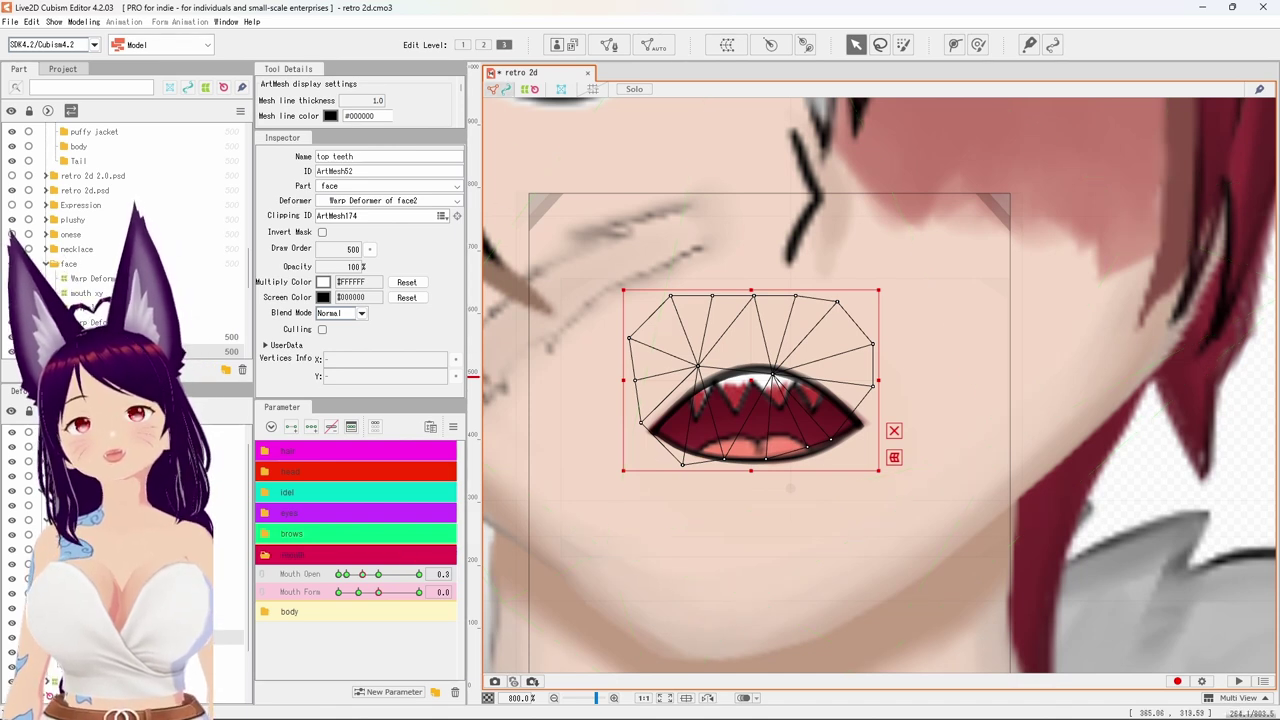
Raise the tongue mesh at Mouth Open 0.3 and widen it on both sides to fill the lower mouth opening.
click(790, 488)
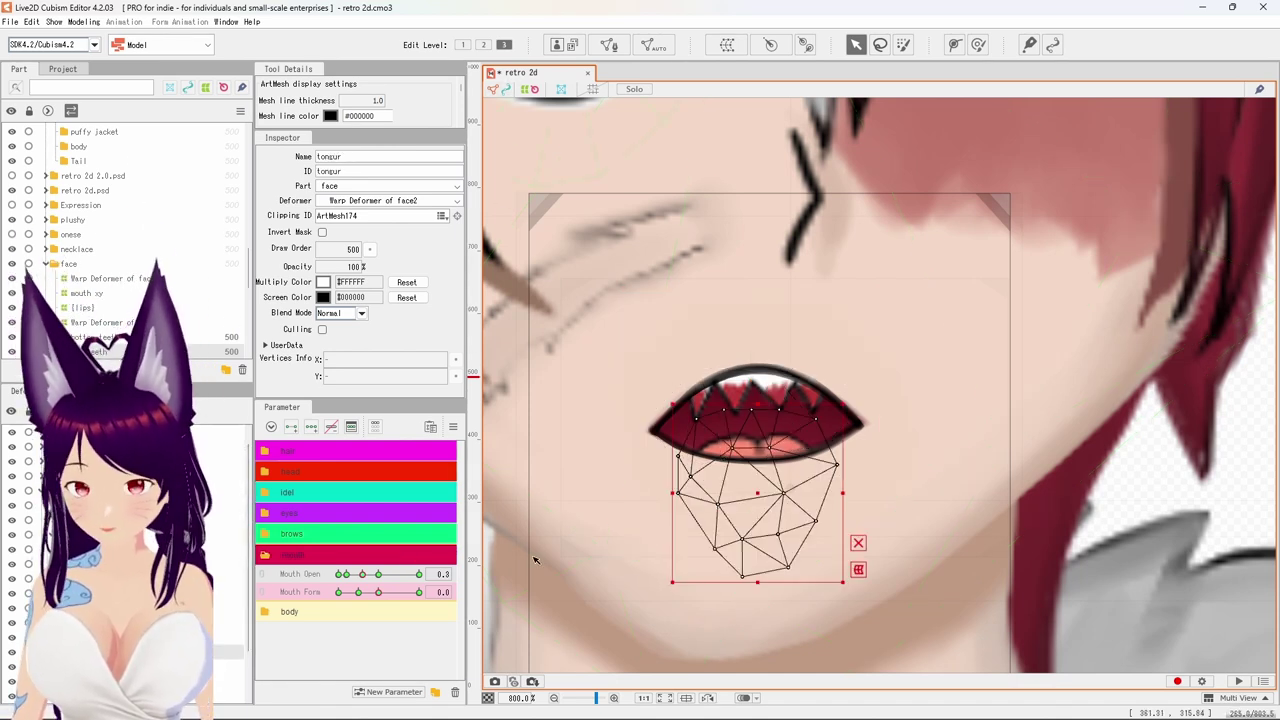
drag(759, 490, 766, 463)
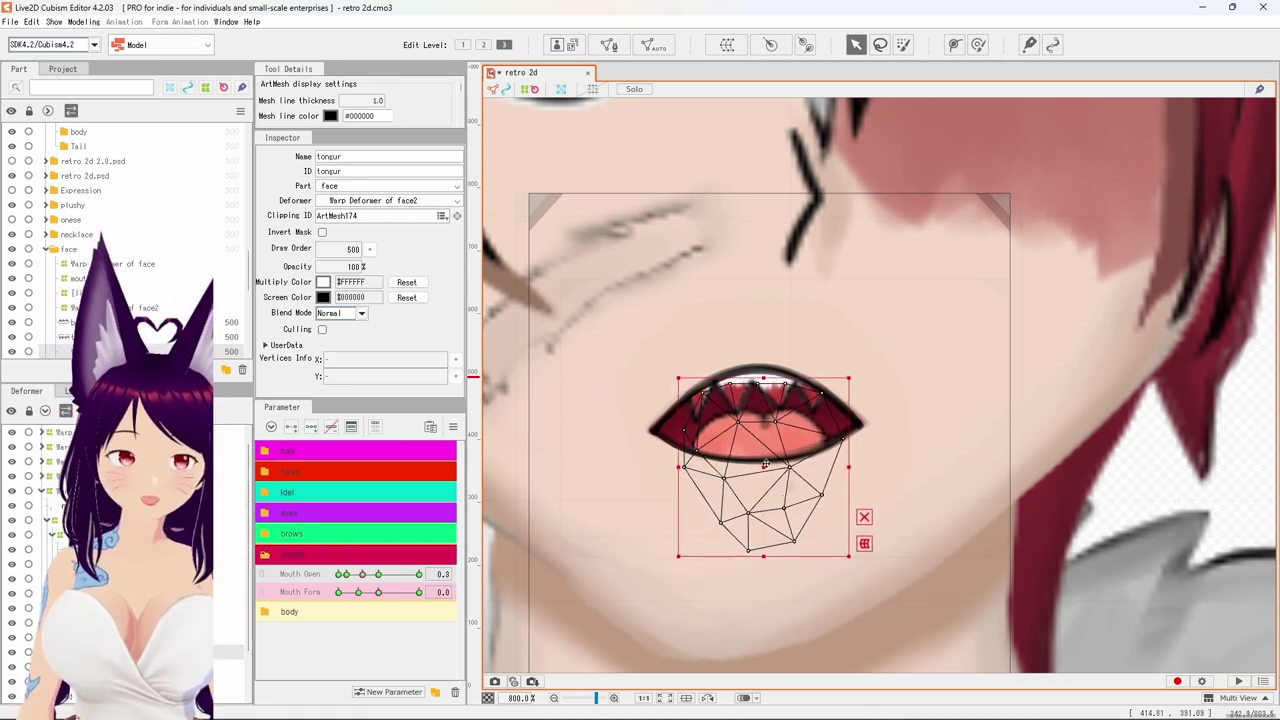
drag(677, 467, 652, 467)
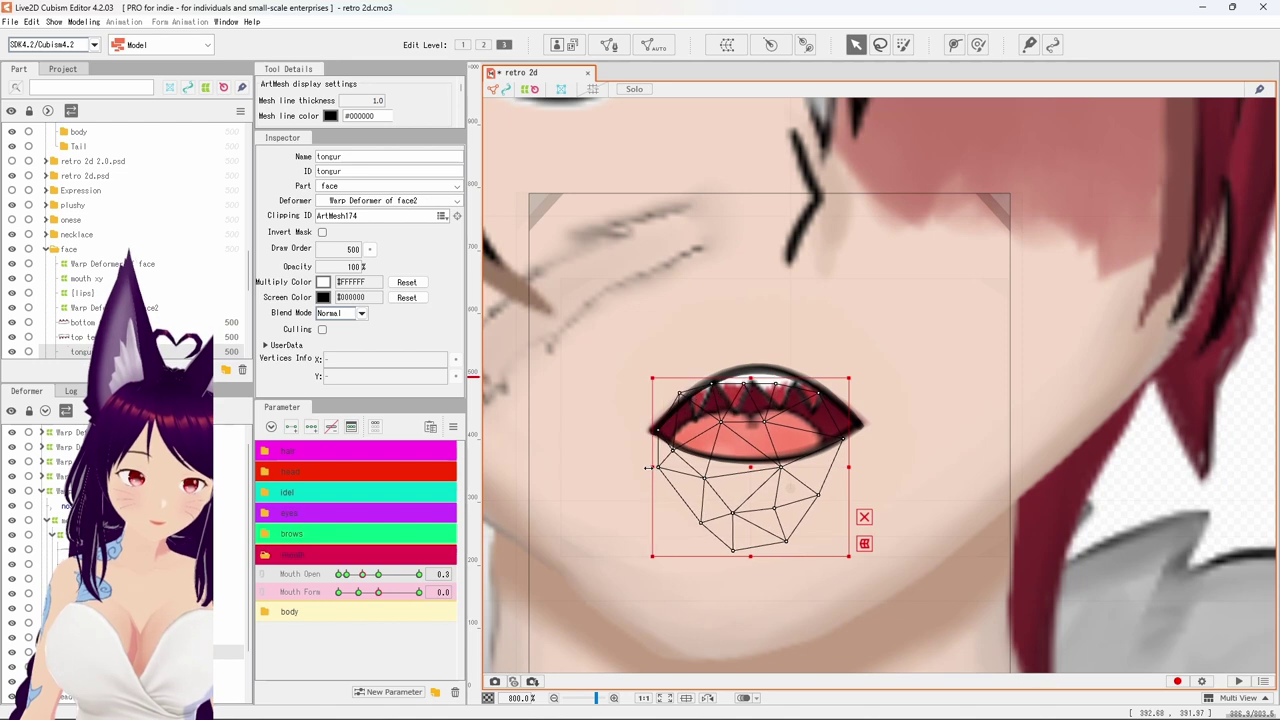
drag(850, 466, 867, 466)
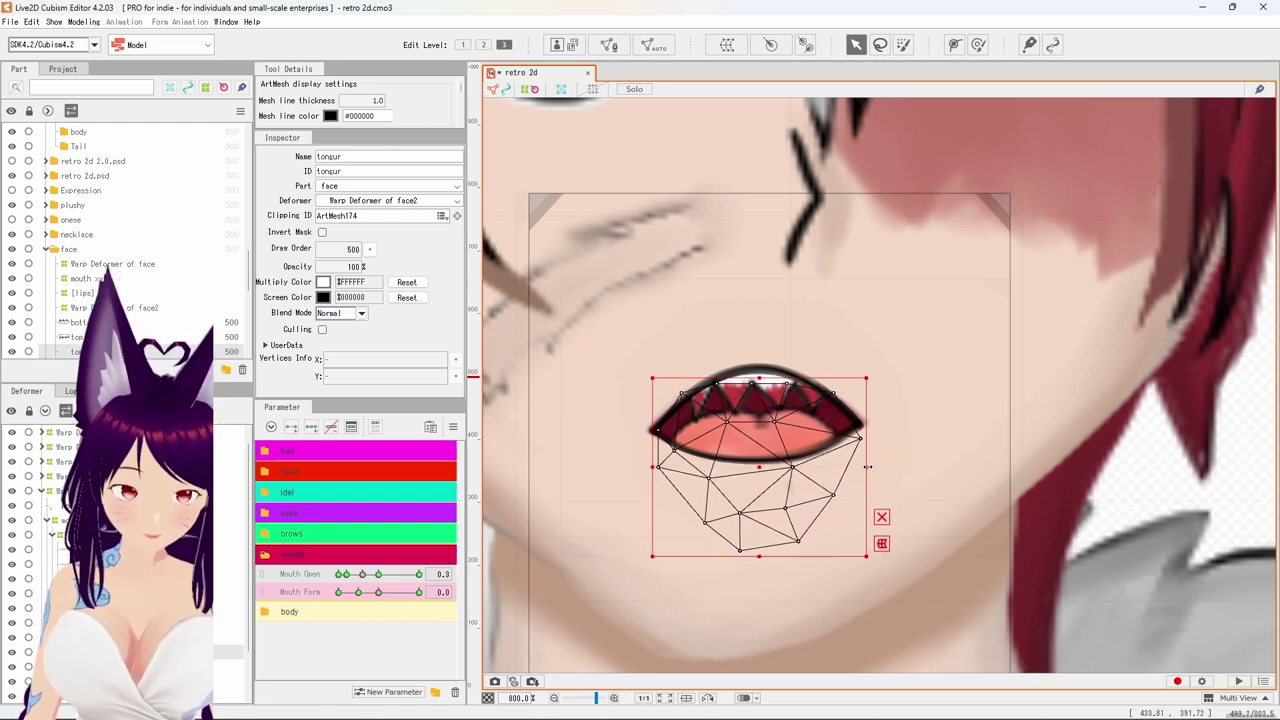
drag(652, 467, 656, 467)
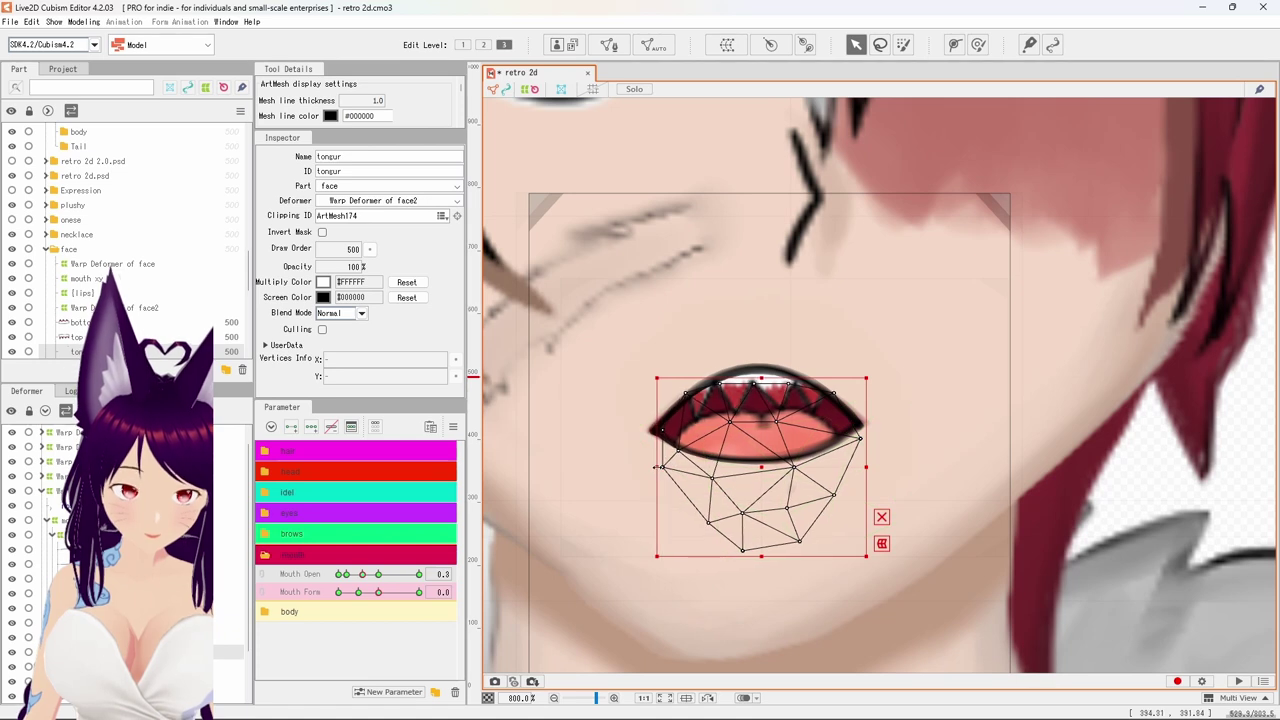
drag(756, 465, 760, 461)
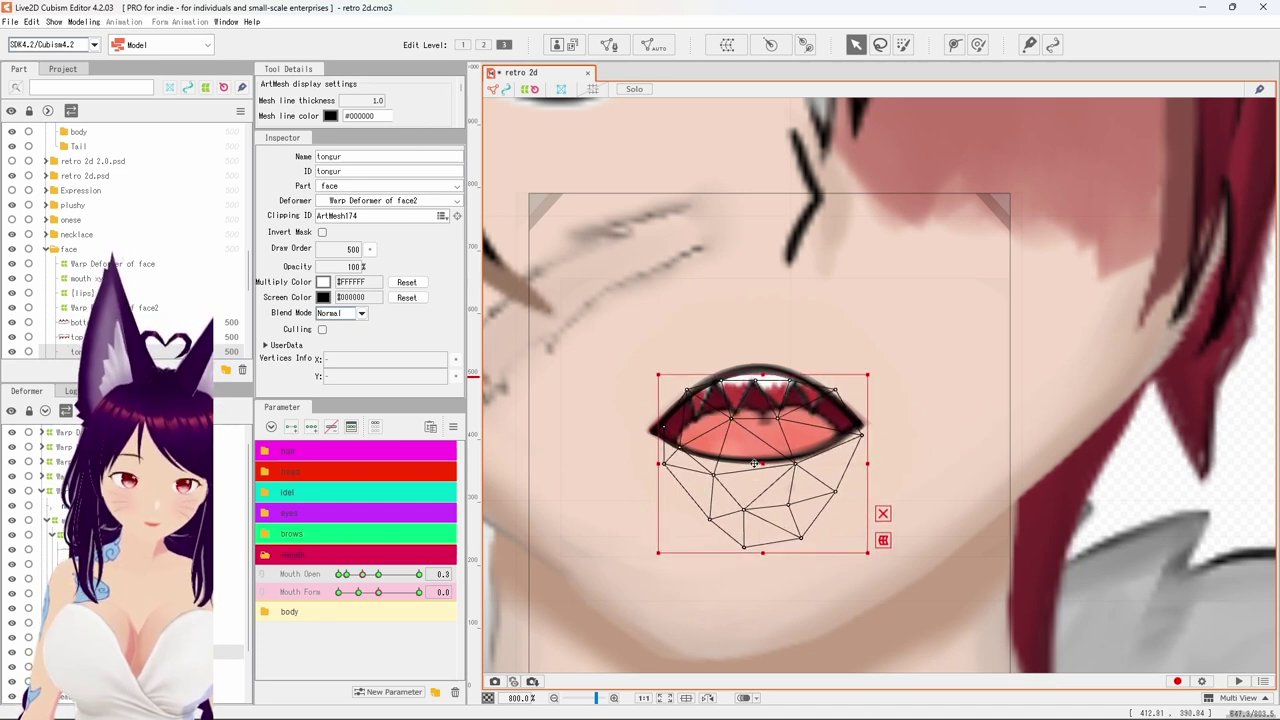
Arch the top lip skin over the upper lip line at Mouth Open 0.5 by raising its deform path's middle and lowering both ends.
click(379, 575)
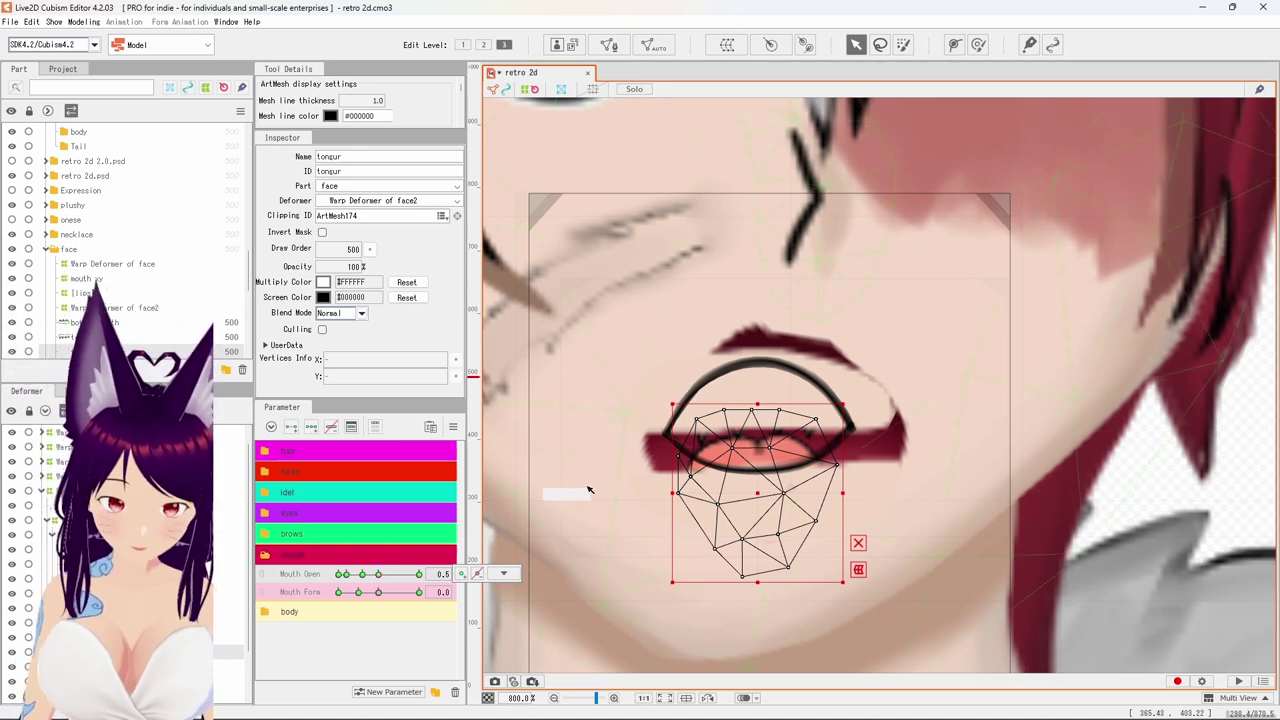
click(763, 428)
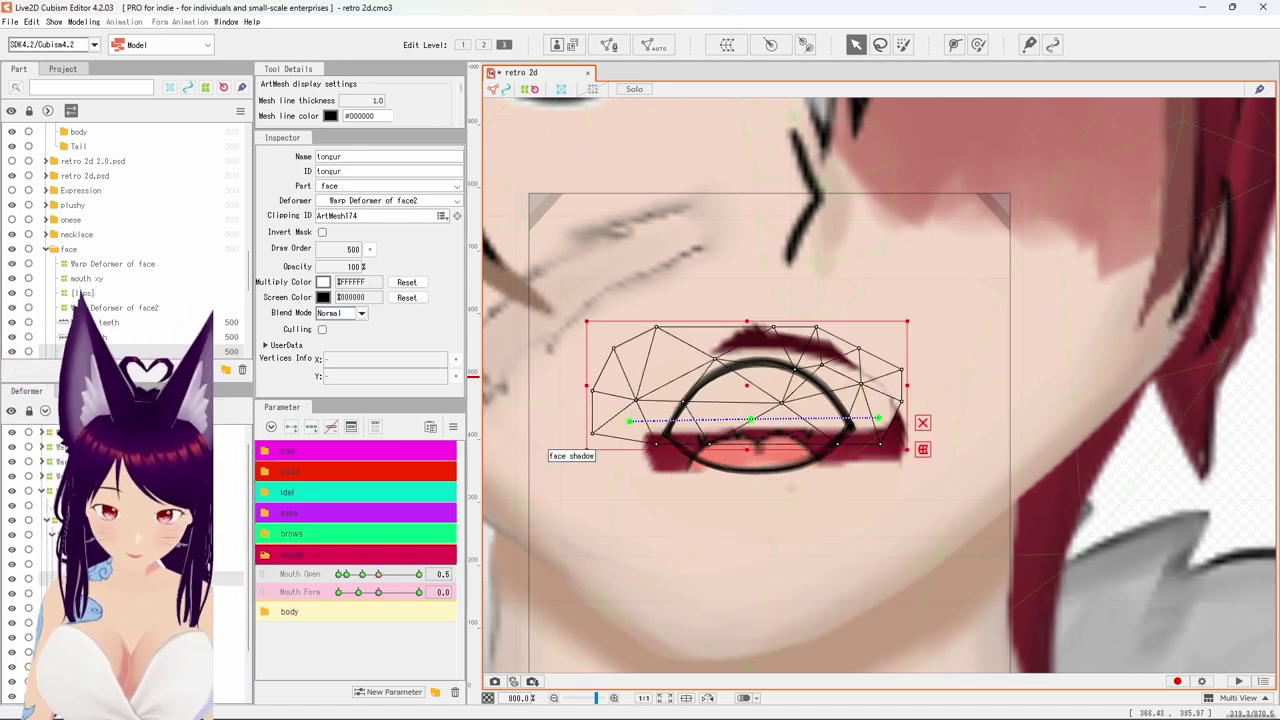
drag(757, 422, 760, 350)
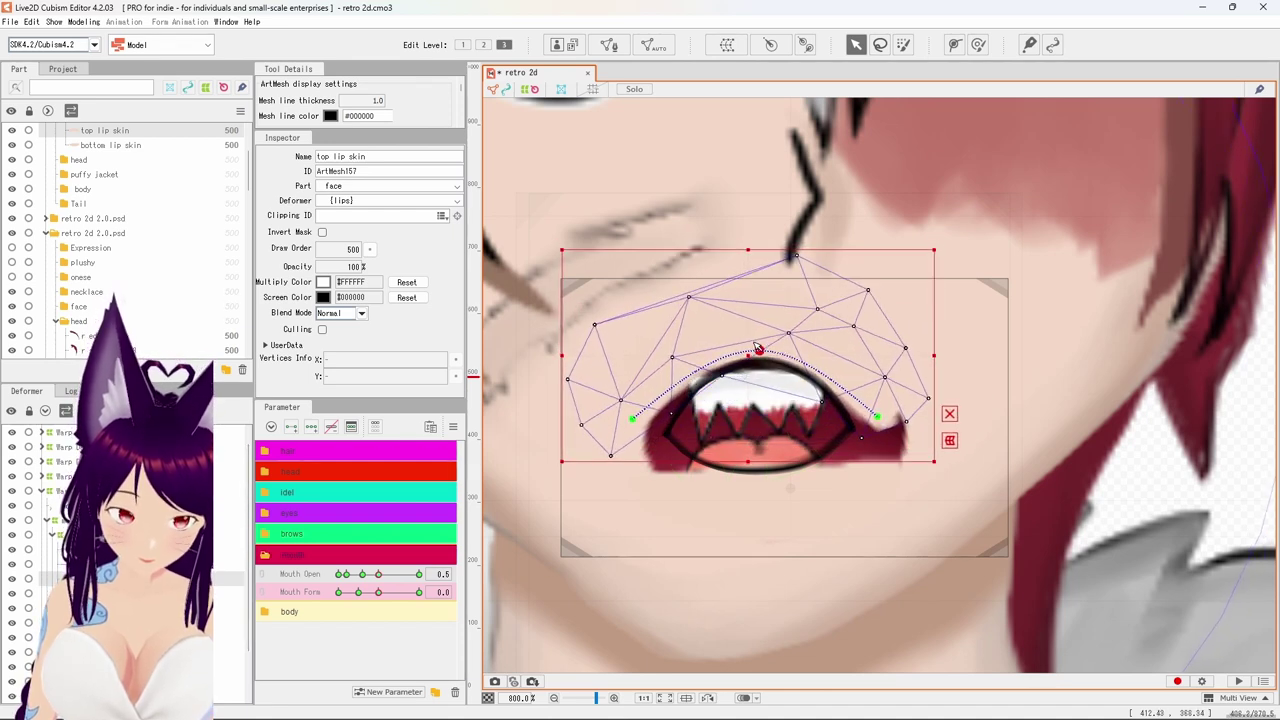
drag(632, 427, 650, 434)
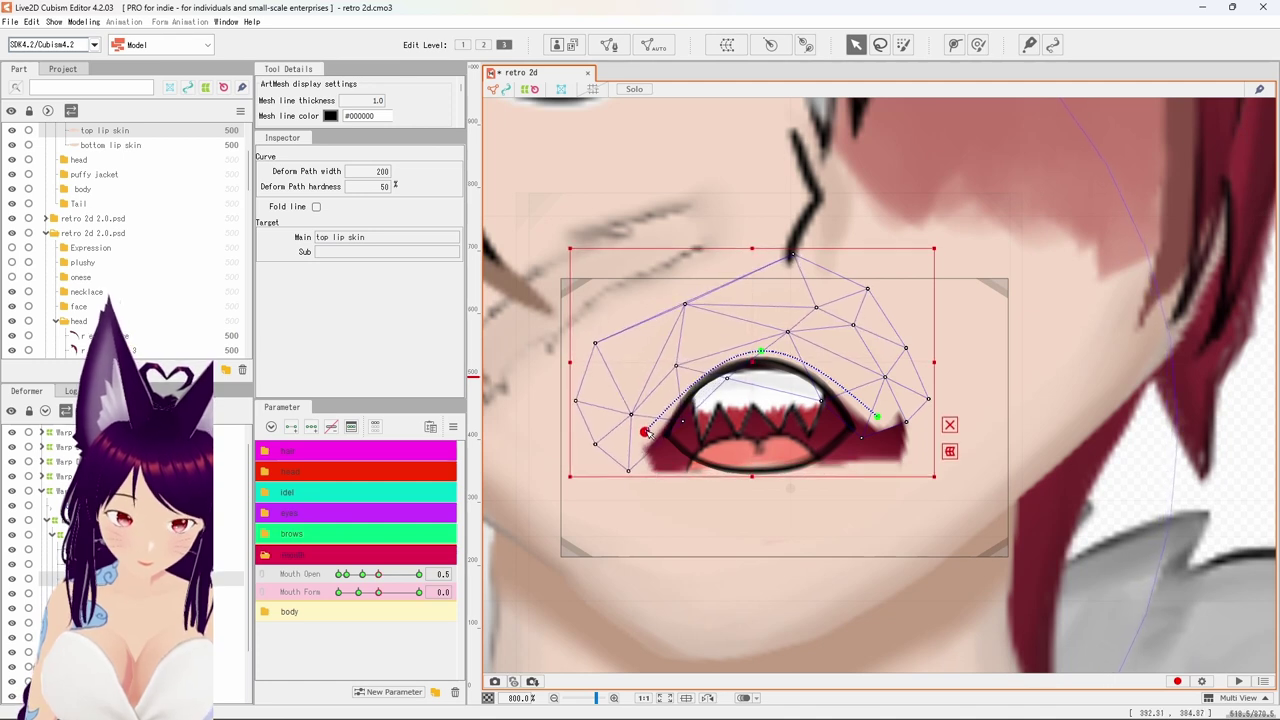
drag(878, 418, 889, 445)
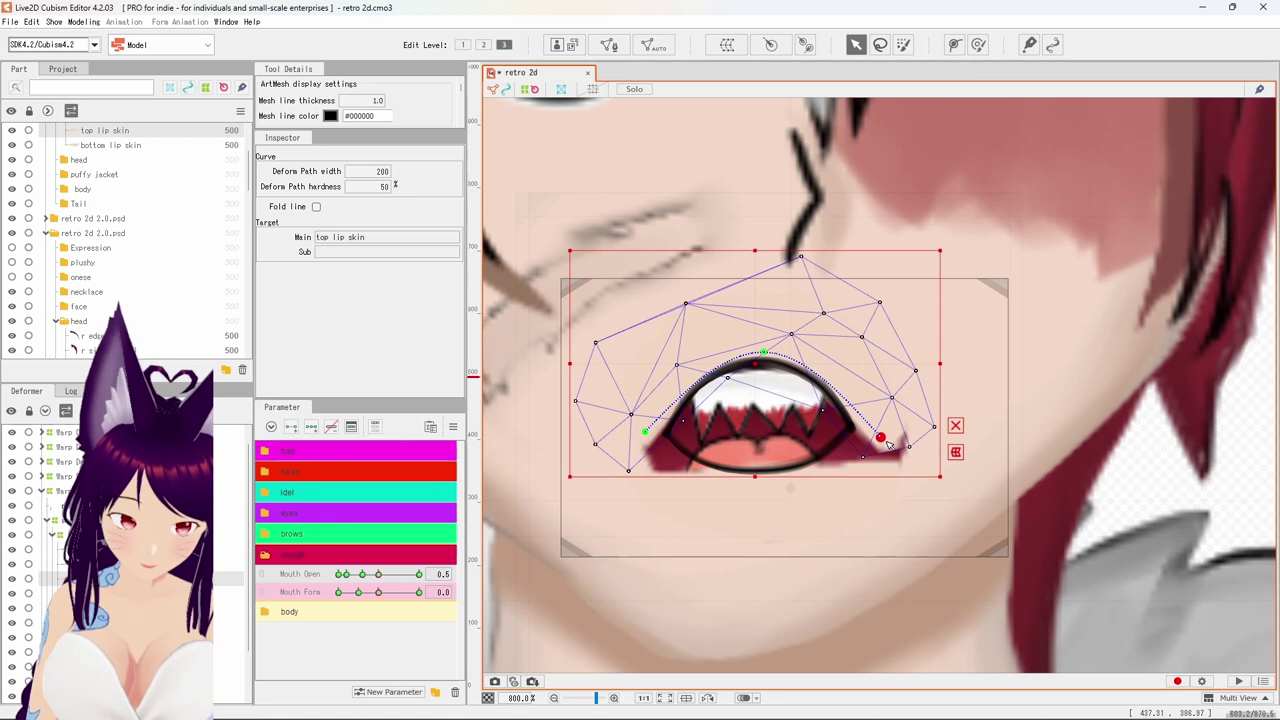
Fit the bottom lip skin's deform path to the lower lip line at Mouth Open 0.5 by raising both ends and adjusting the middle point.
click(625, 482)
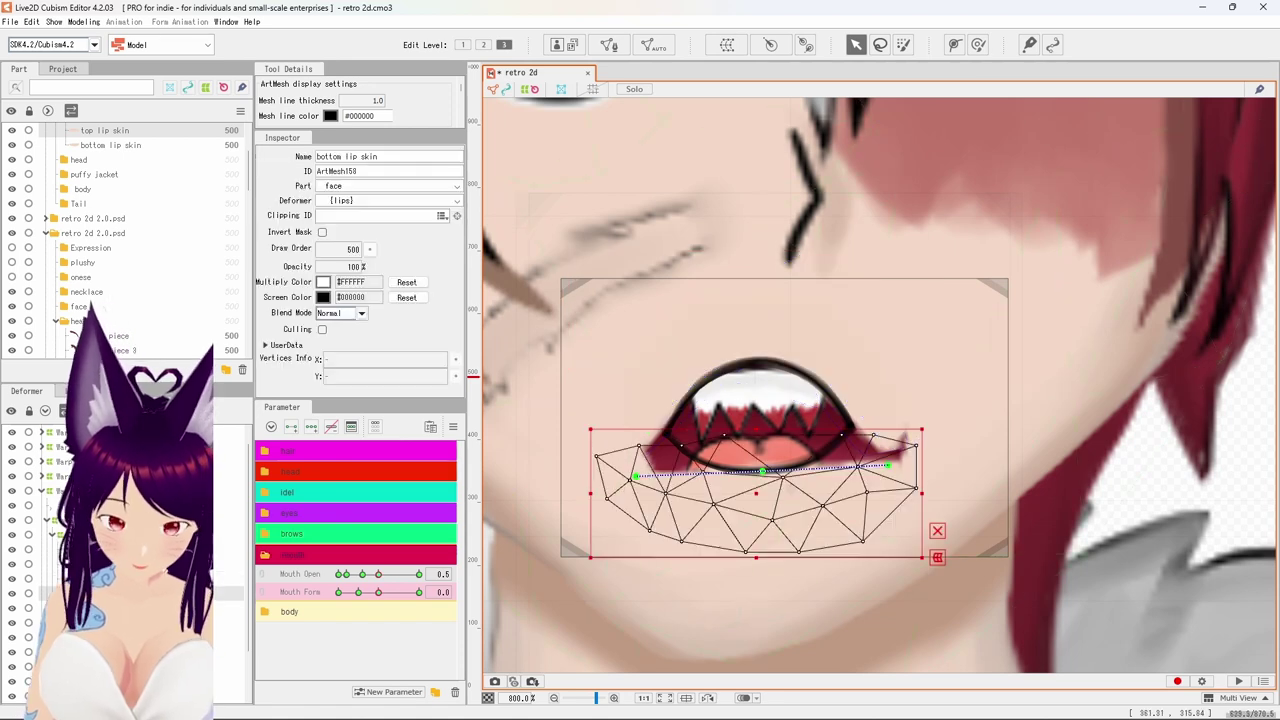
drag(637, 478, 652, 436)
drag(763, 469, 759, 486)
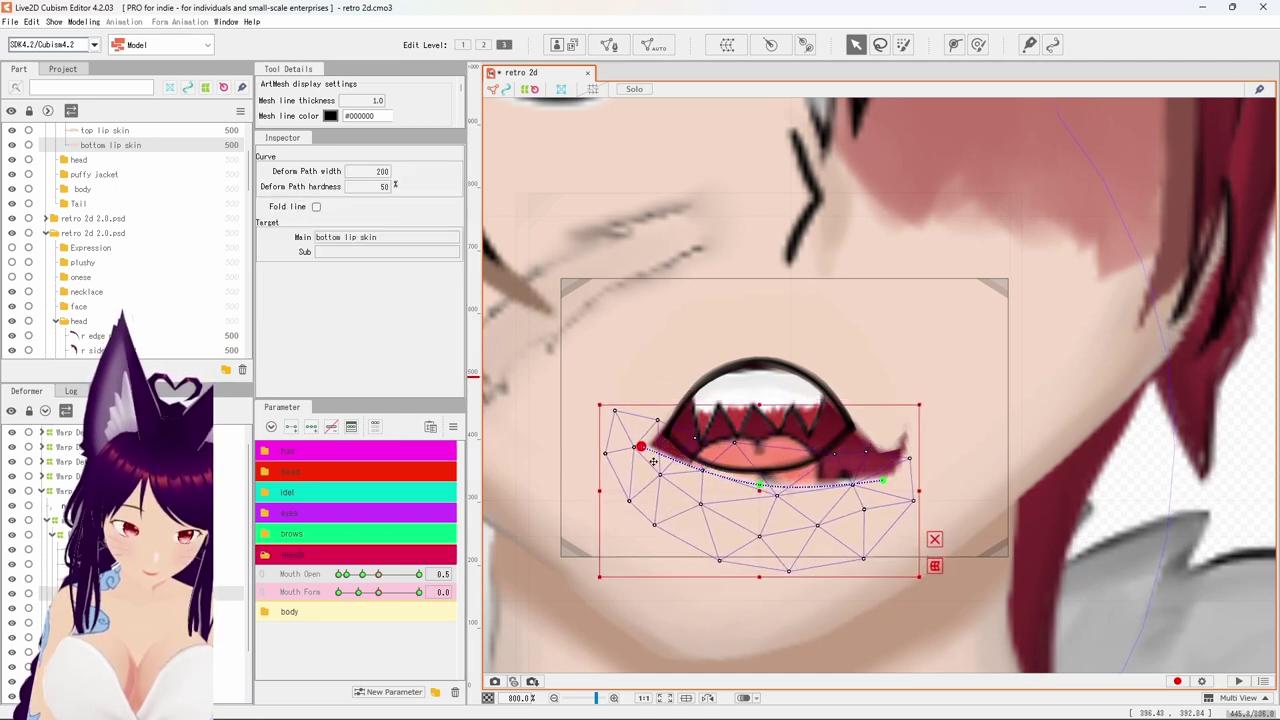
mouse_move(641, 448)
mouse_down()
mouse_move(646, 405)
mouse_move(645, 429)
mouse_up()
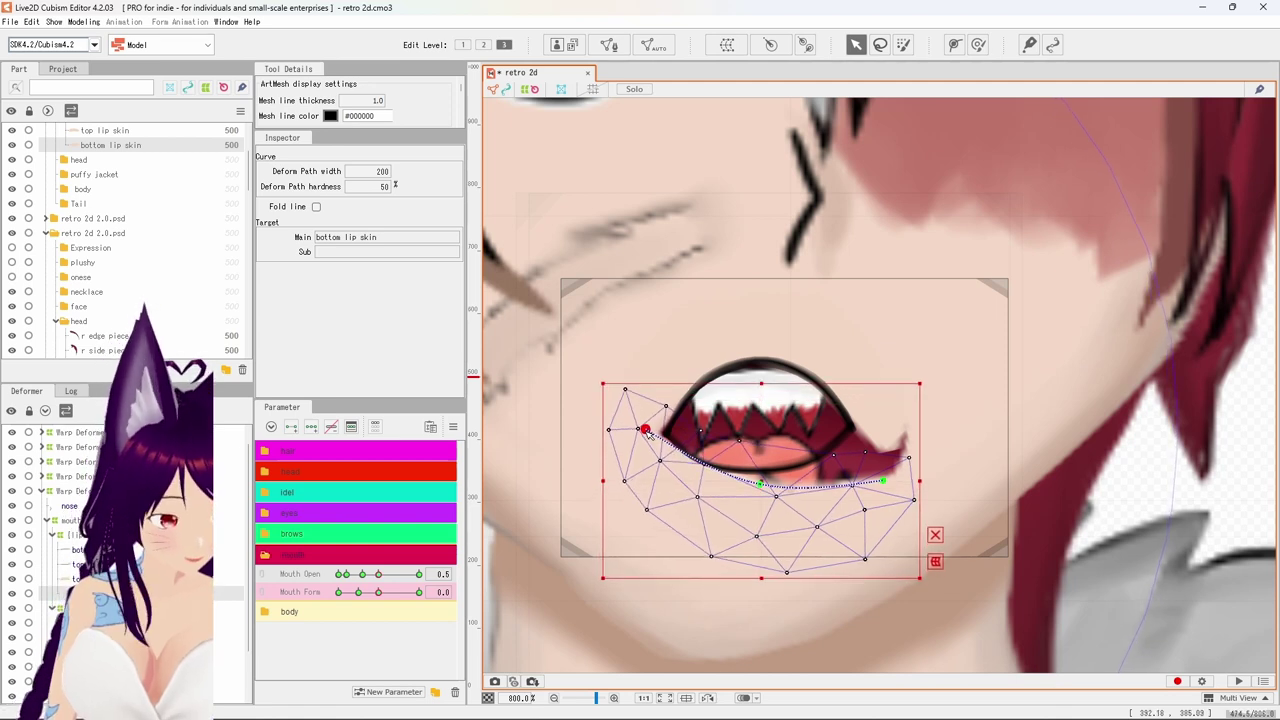
drag(882, 482, 867, 421)
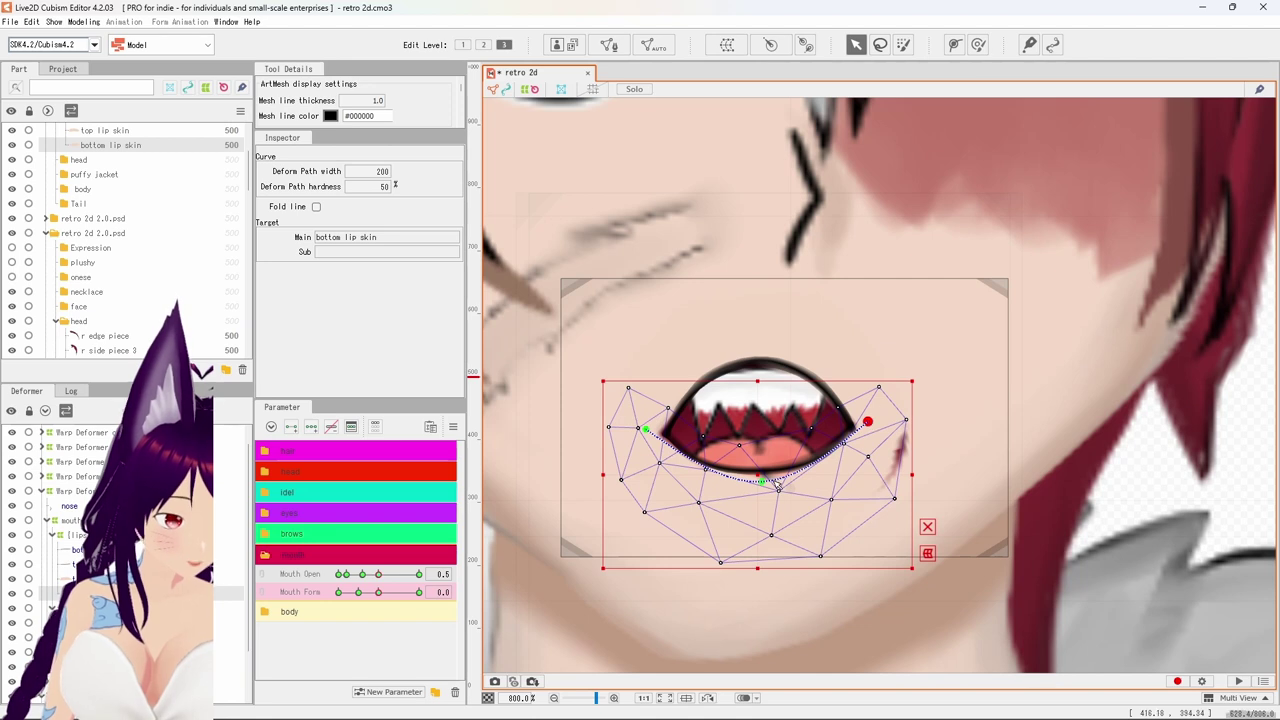
scroll(760, 482, up, 3)
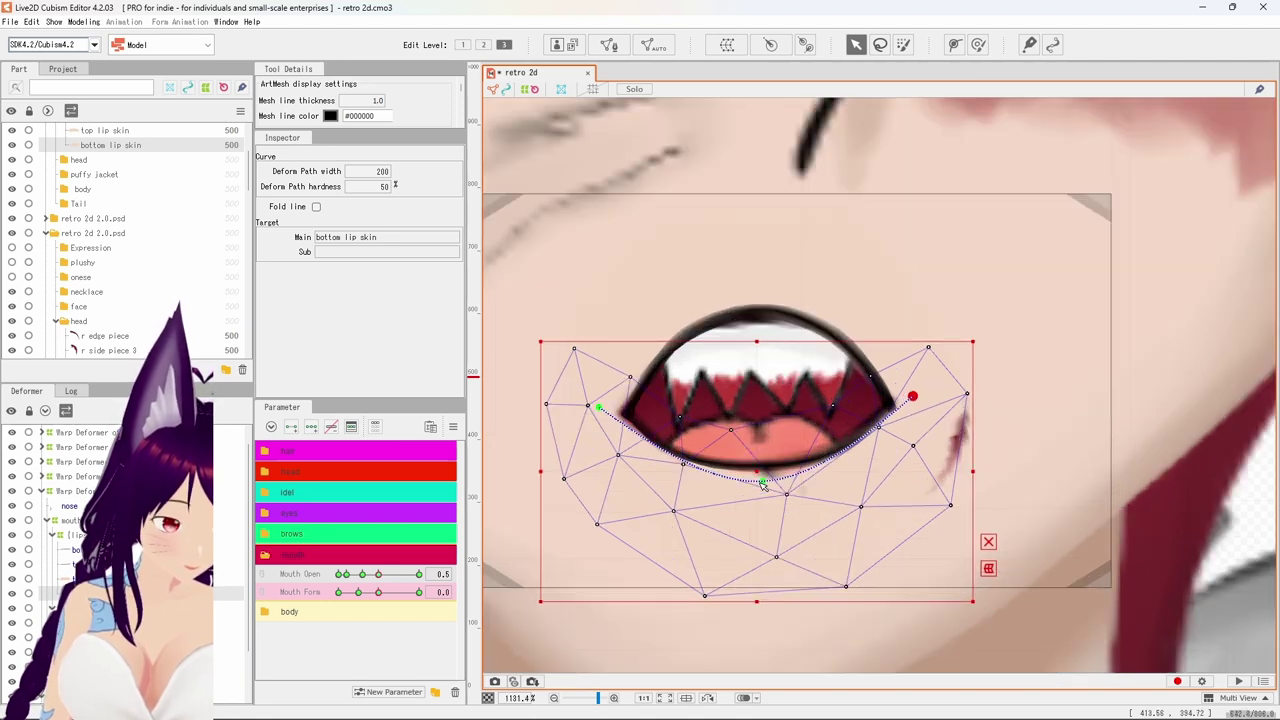
drag(763, 483, 763, 466)
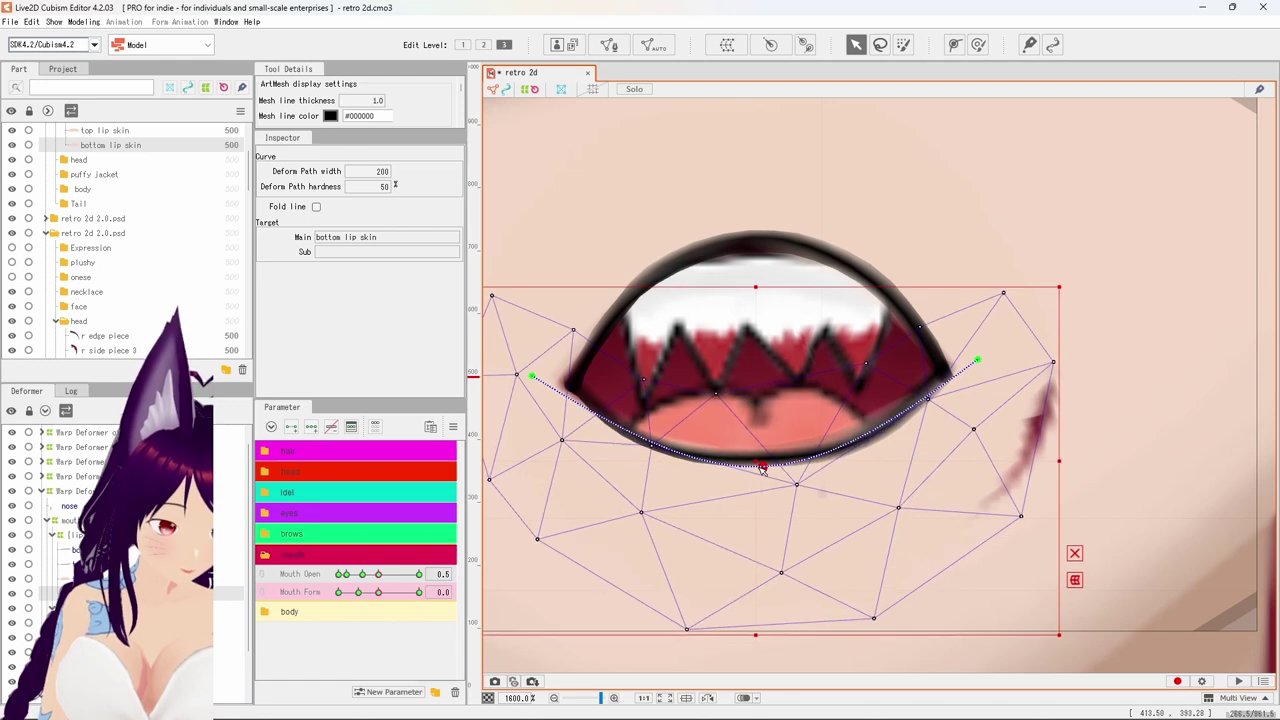
Pull the bottom lip skin's right-hand outer mesh vertices outward at Mouth Open 0.5 to cover the stray mouth colour.
scroll(764, 470, down, 4)
scroll(765, 472, up, 1)
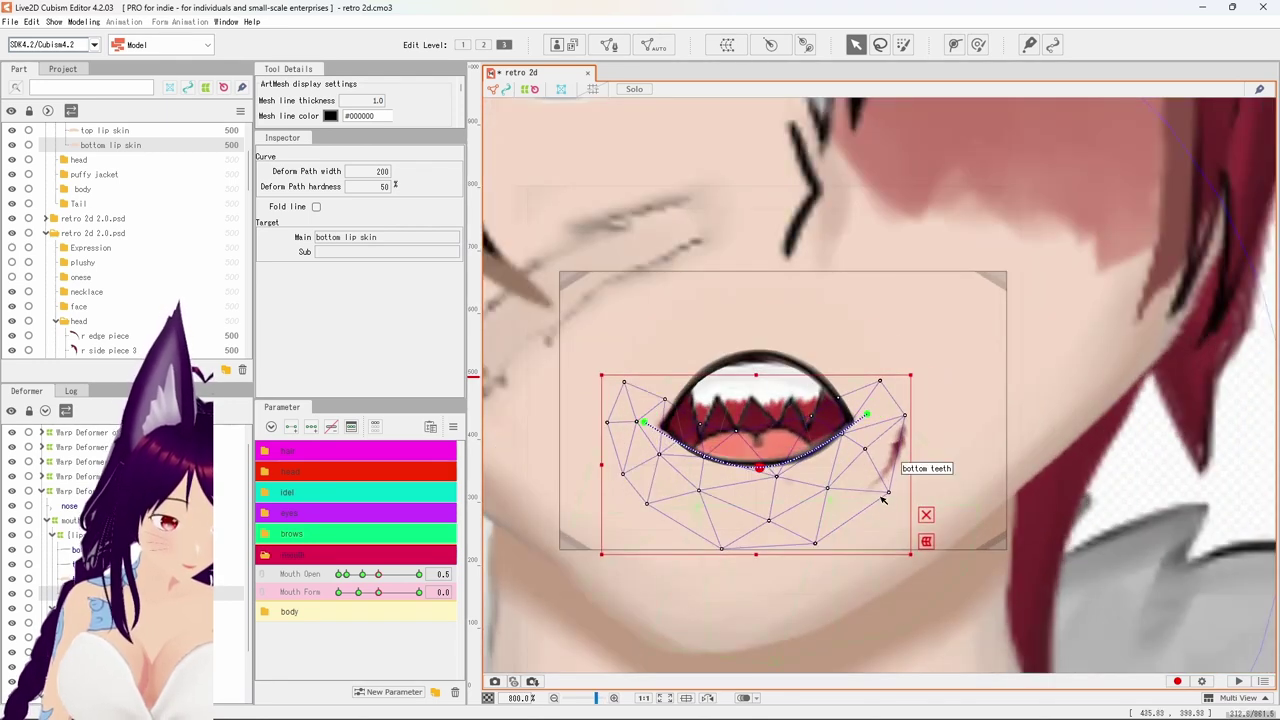
drag(888, 492, 898, 505)
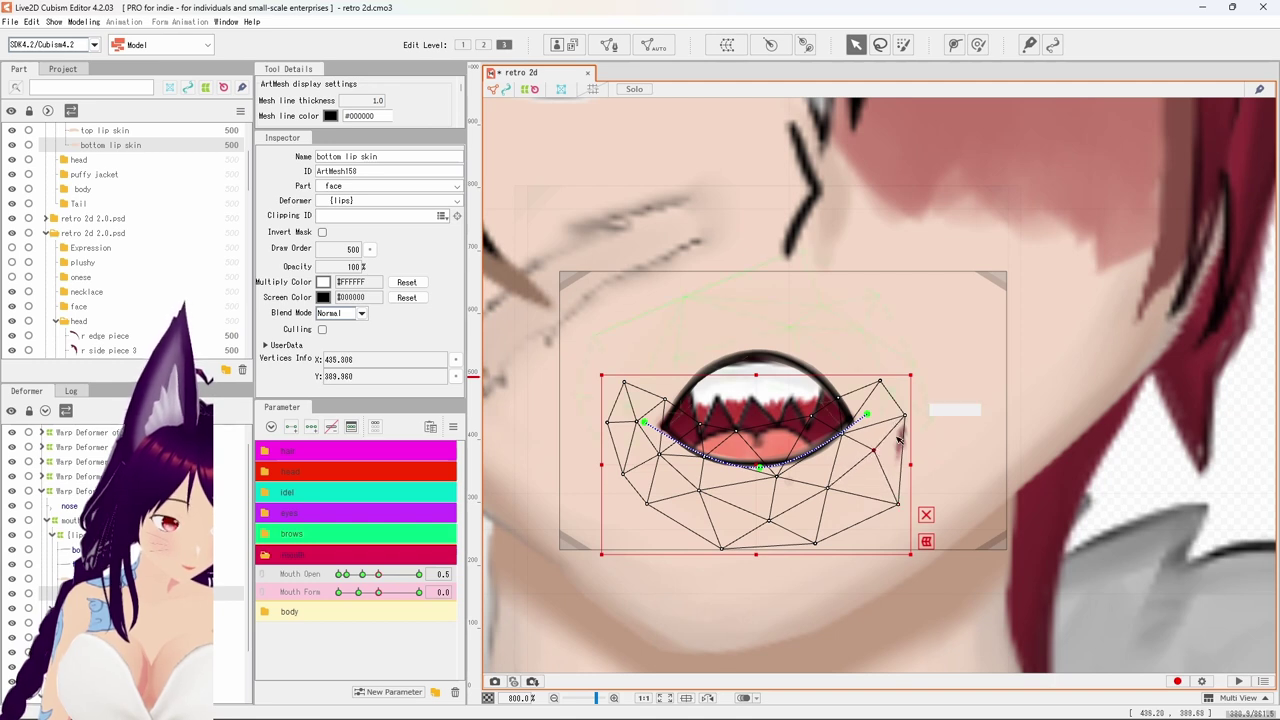
drag(907, 418, 940, 418)
Nudge the left end of the bottom lip skin's deform path upward at Mouth Open 0.5 and shift its left-hand inner vertices down.
scroll(766, 475, up, 3)
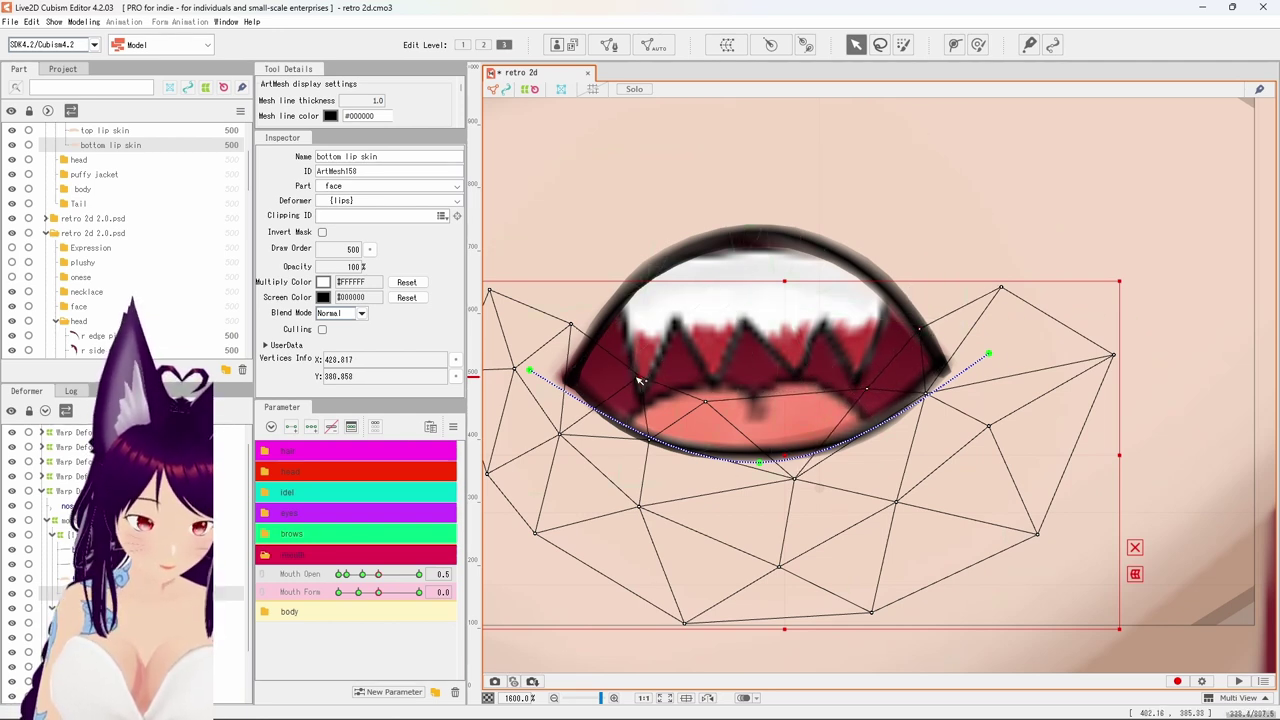
click(532, 368)
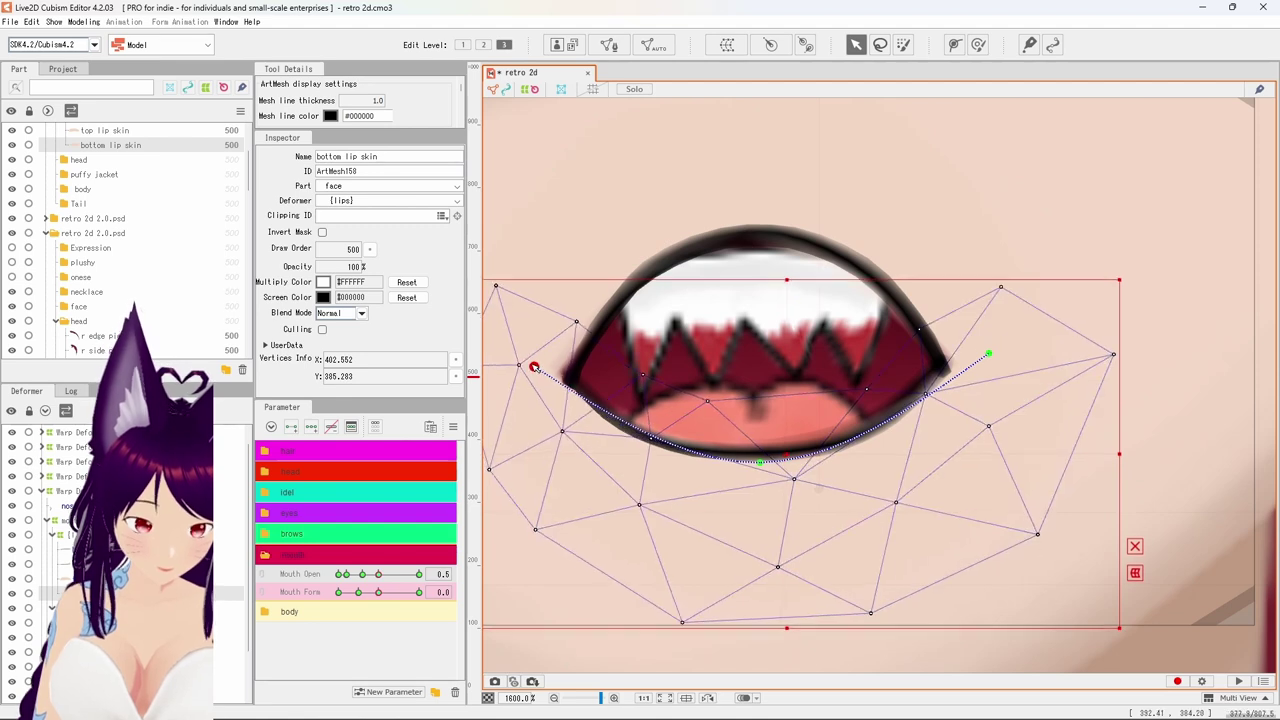
drag(533, 368, 538, 361)
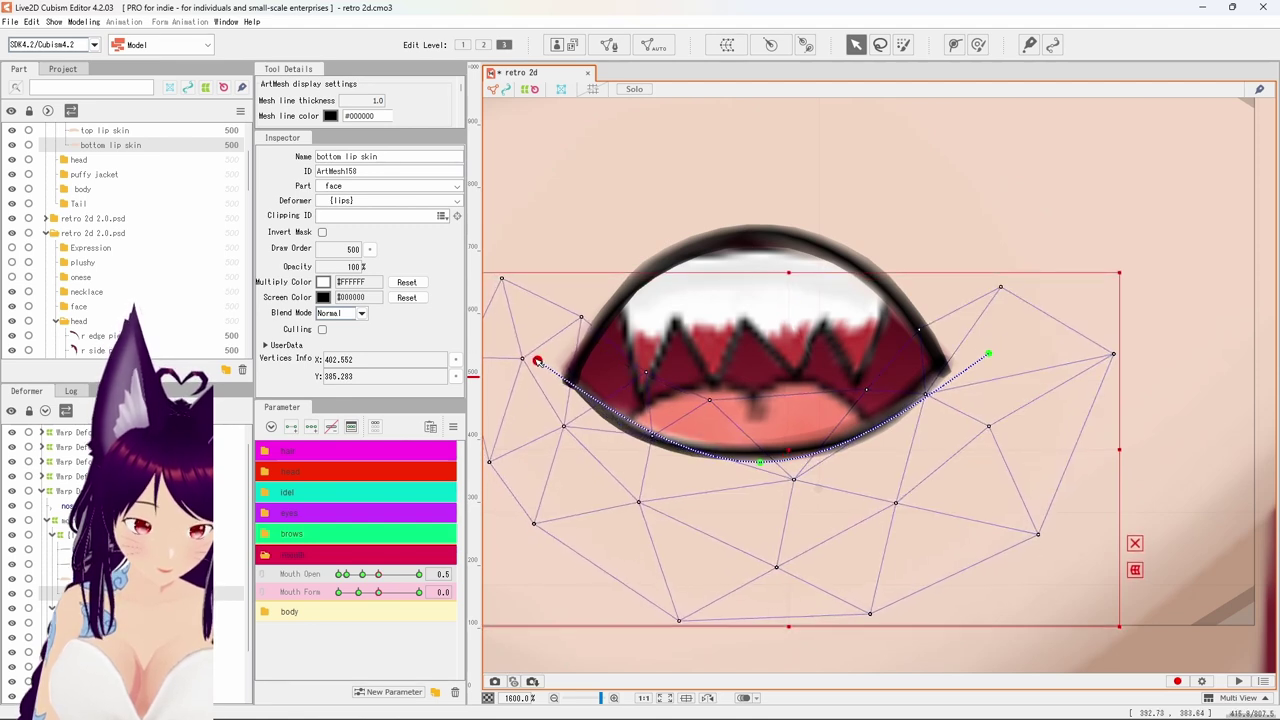
click(647, 373)
click(646, 381)
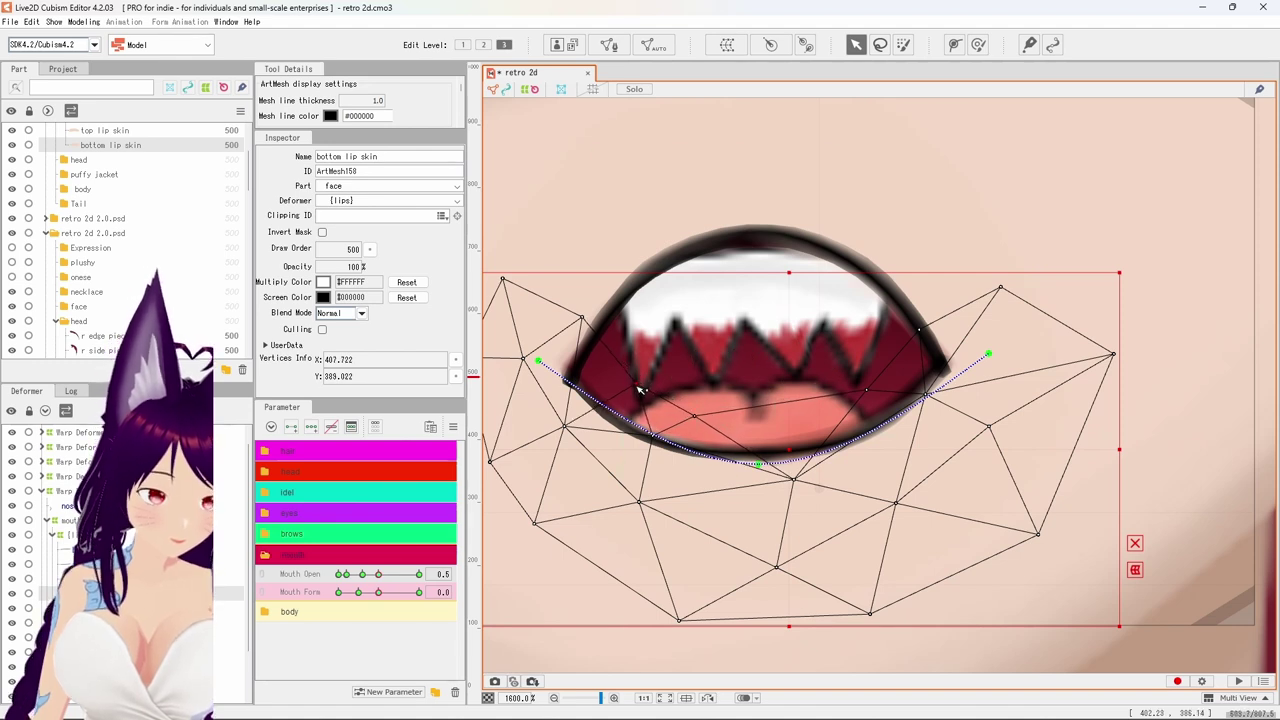
scroll(643, 404, down, 3)
scroll(710, 455, up, 1)
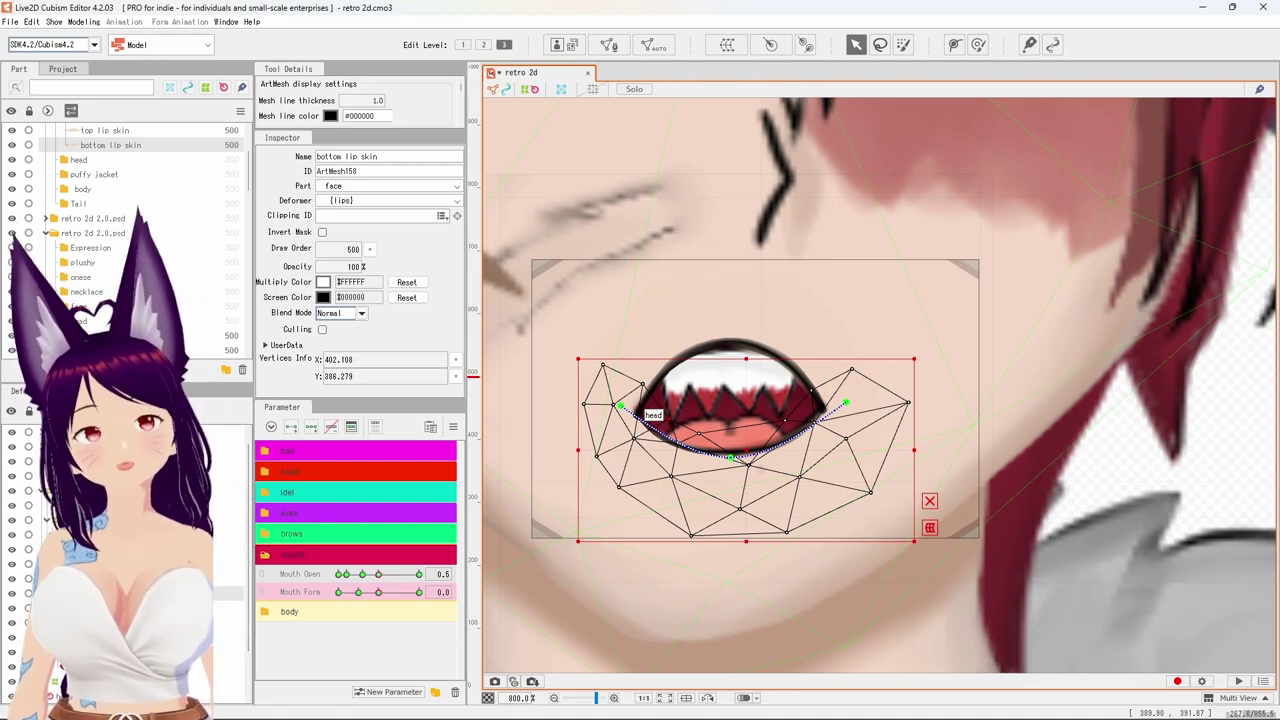
Move the whole top teeth mesh up toward the upper lip at Mouth Open 0.5.
click(642, 408)
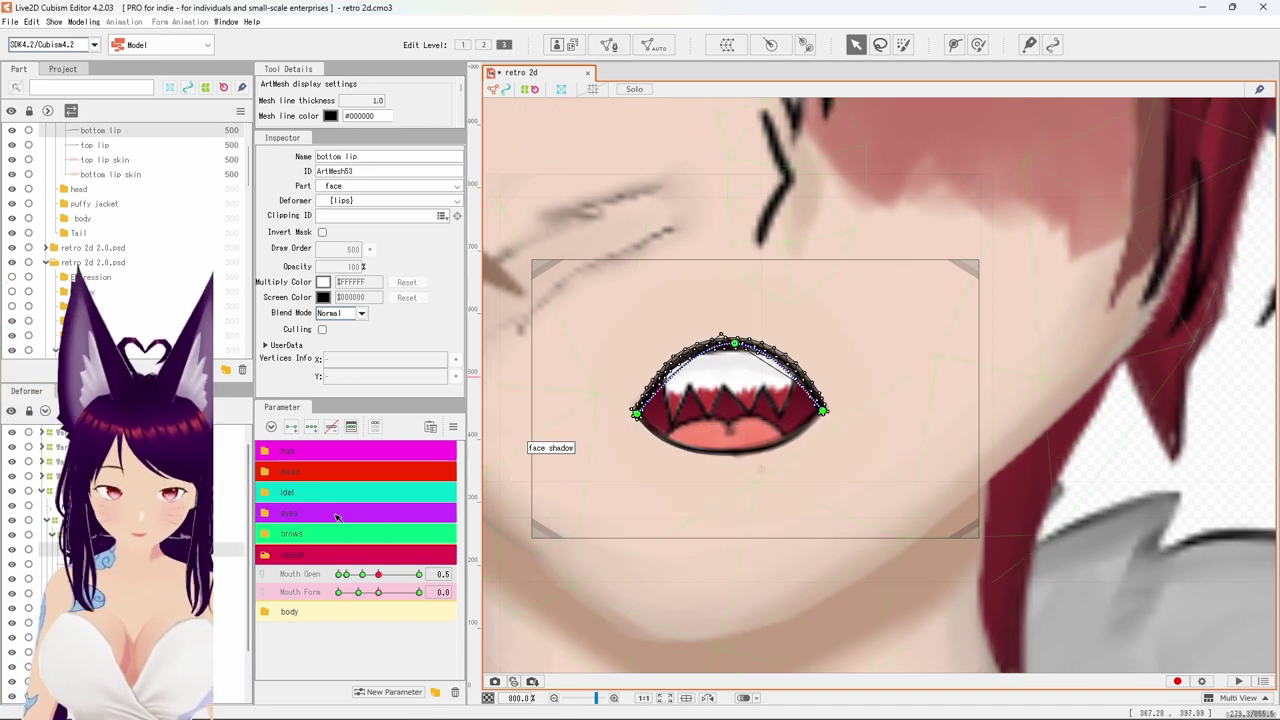
click(130, 578)
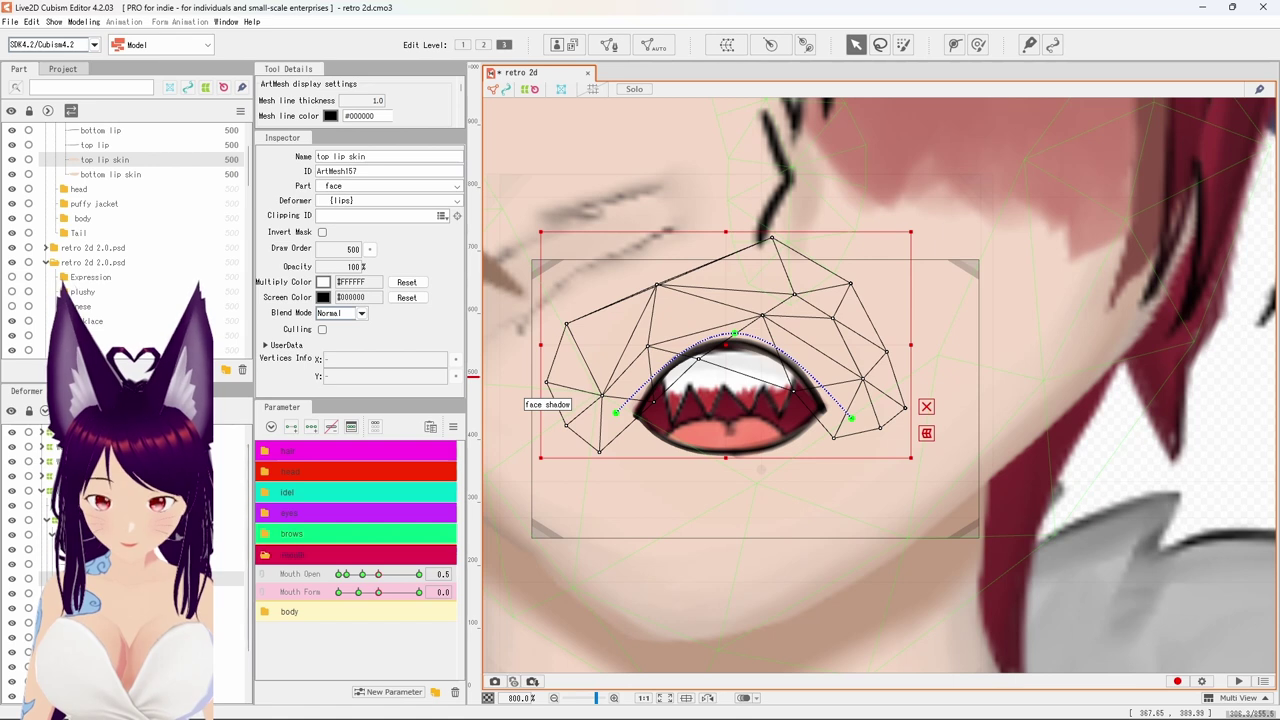
click(130, 637)
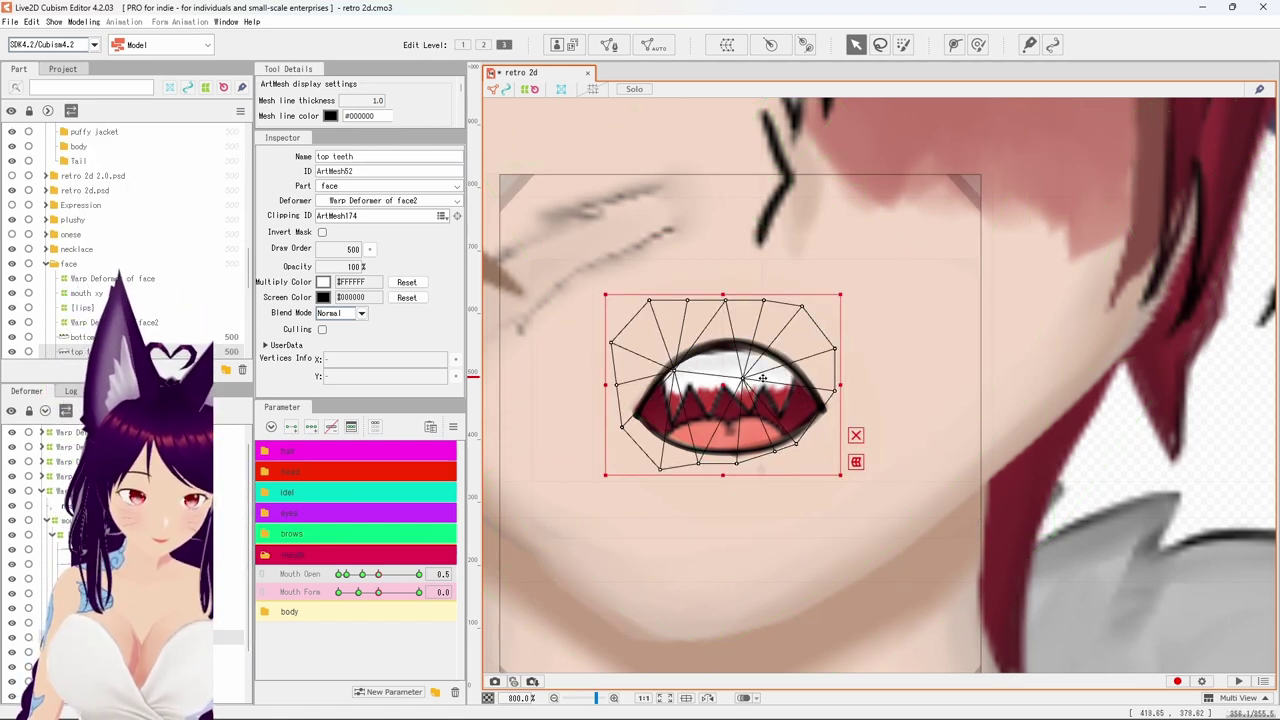
drag(762, 378, 762, 357)
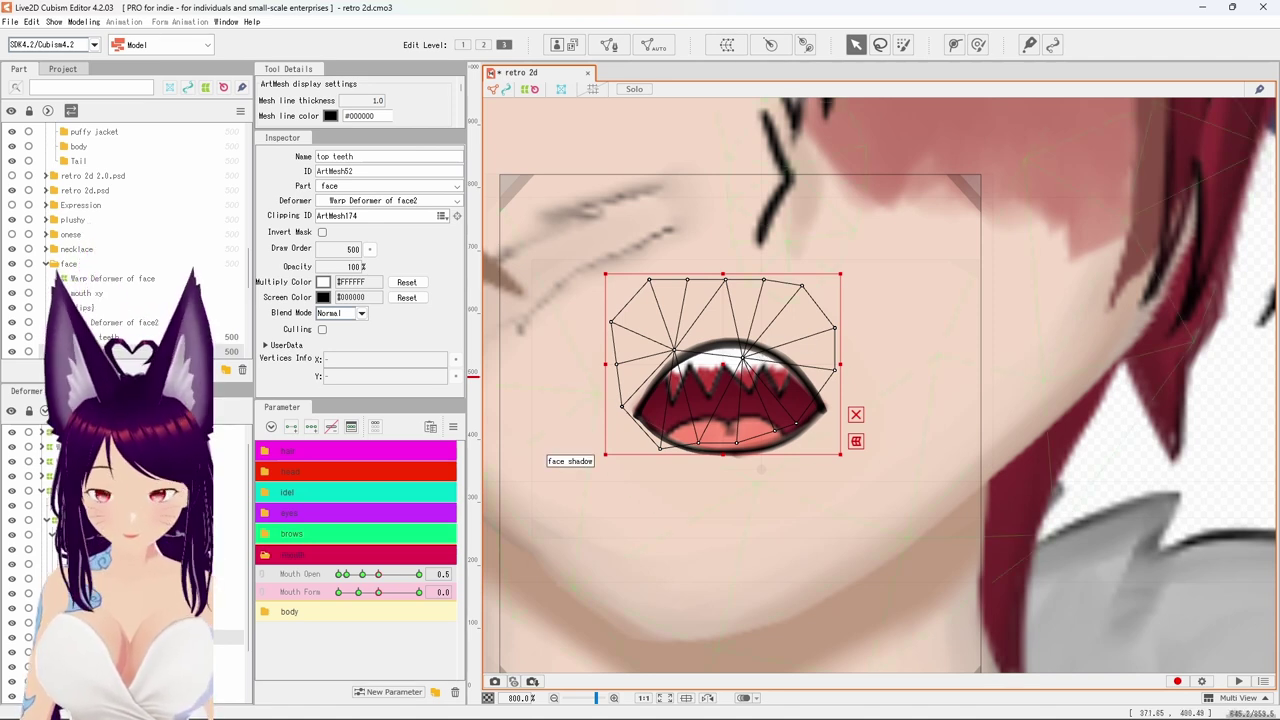
Move the whole tongue mesh up slightly inside the mouth at Mouth Open 0.5.
click(760, 505)
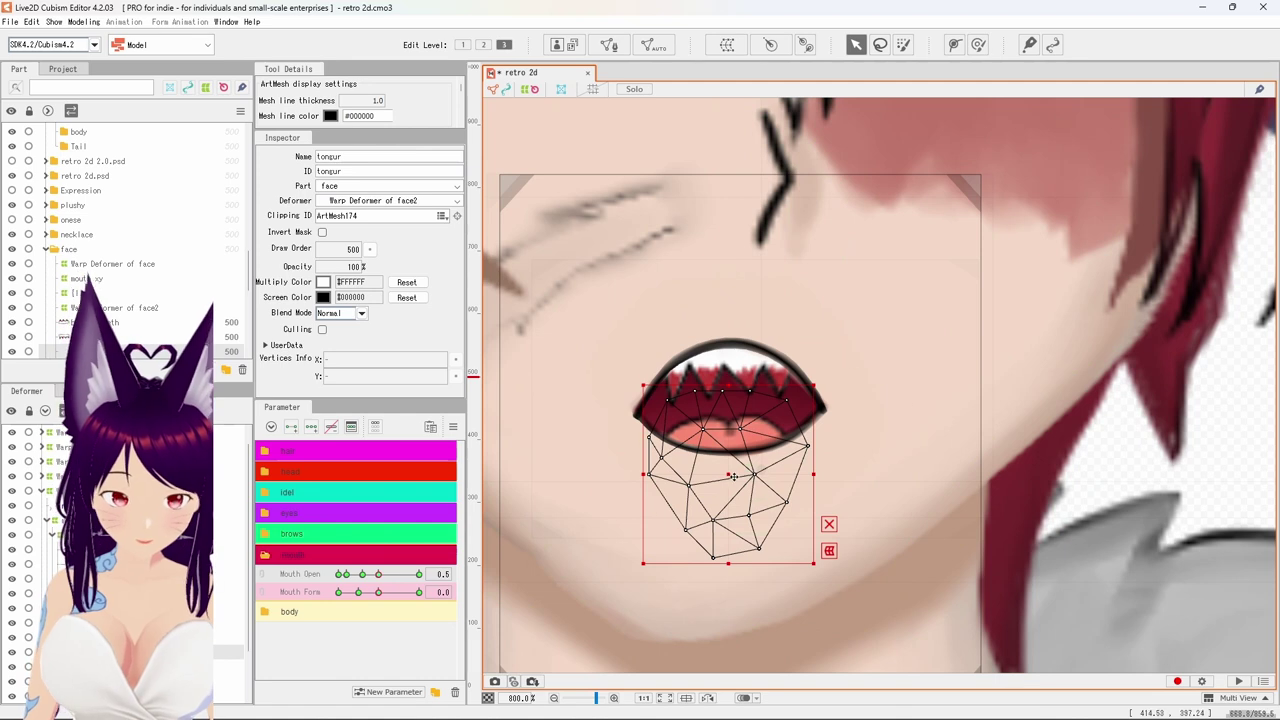
drag(733, 477, 737, 460)
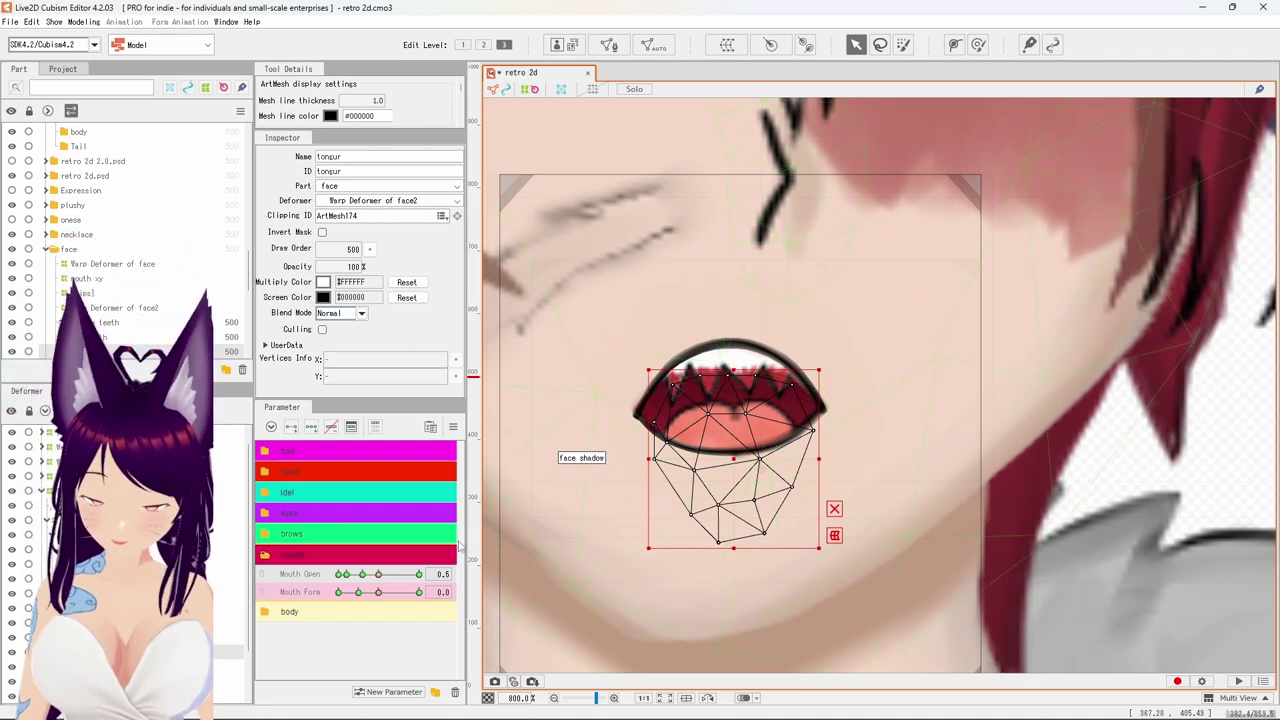
At Mouth Open 1.0, arch the top lip skin's deform path over the upper lip line by raising its middle point and pulling both ends inward.
click(420, 576)
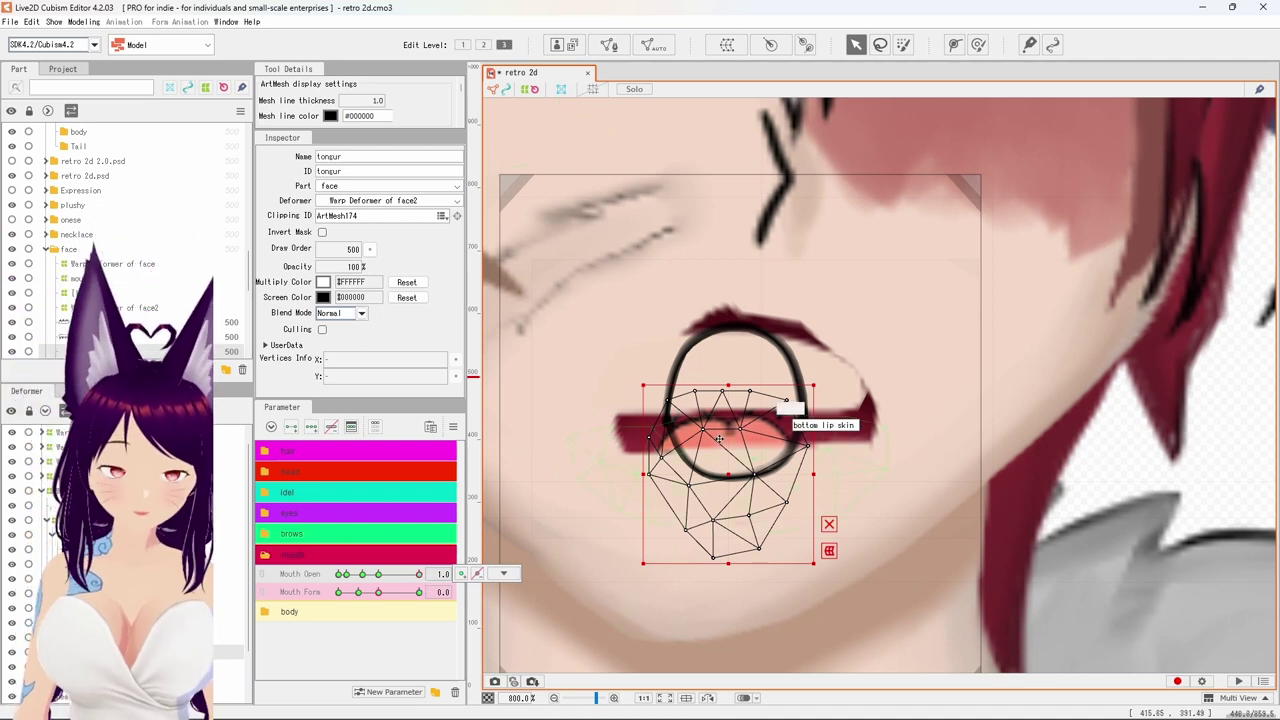
click(735, 410)
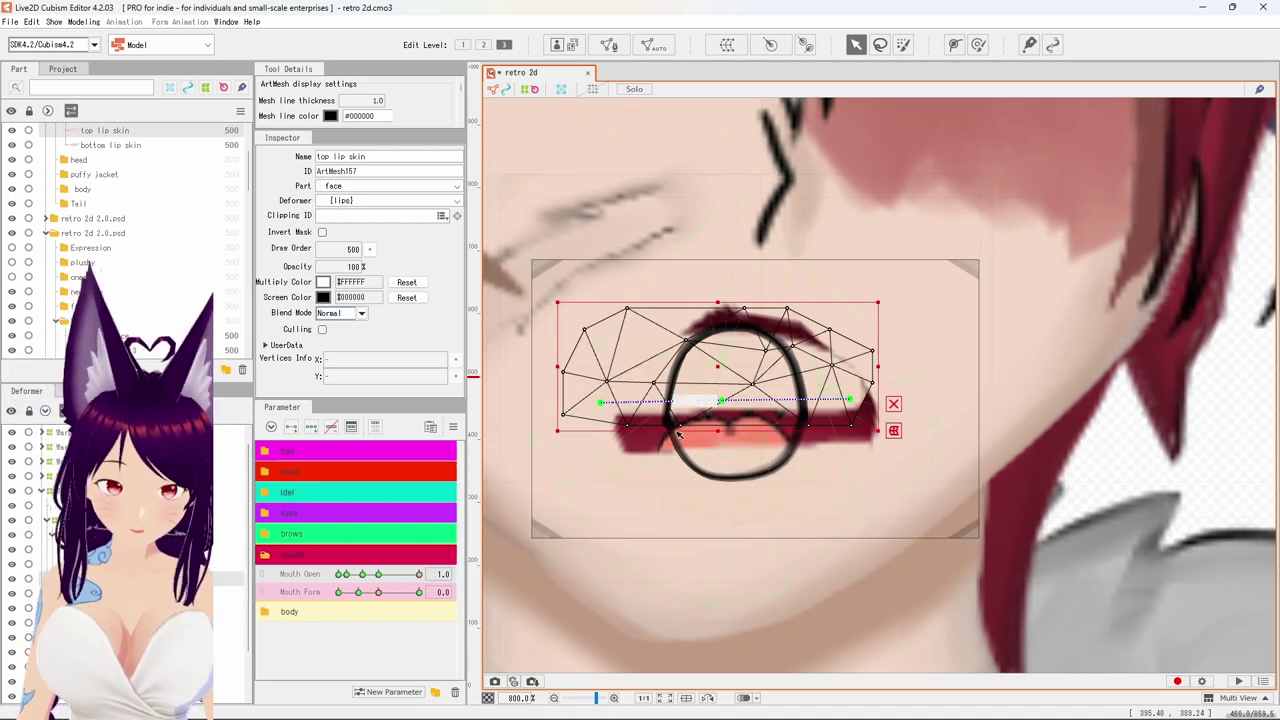
drag(725, 402, 734, 302)
drag(610, 404, 662, 404)
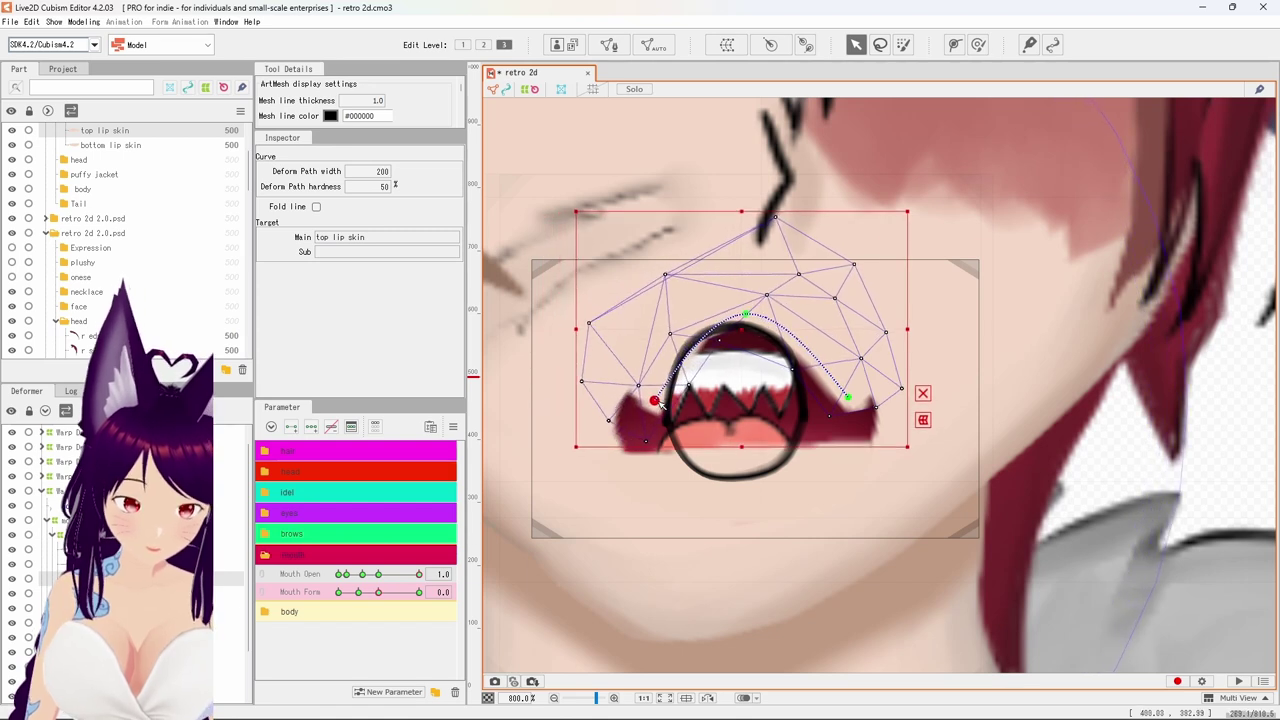
drag(847, 399, 818, 408)
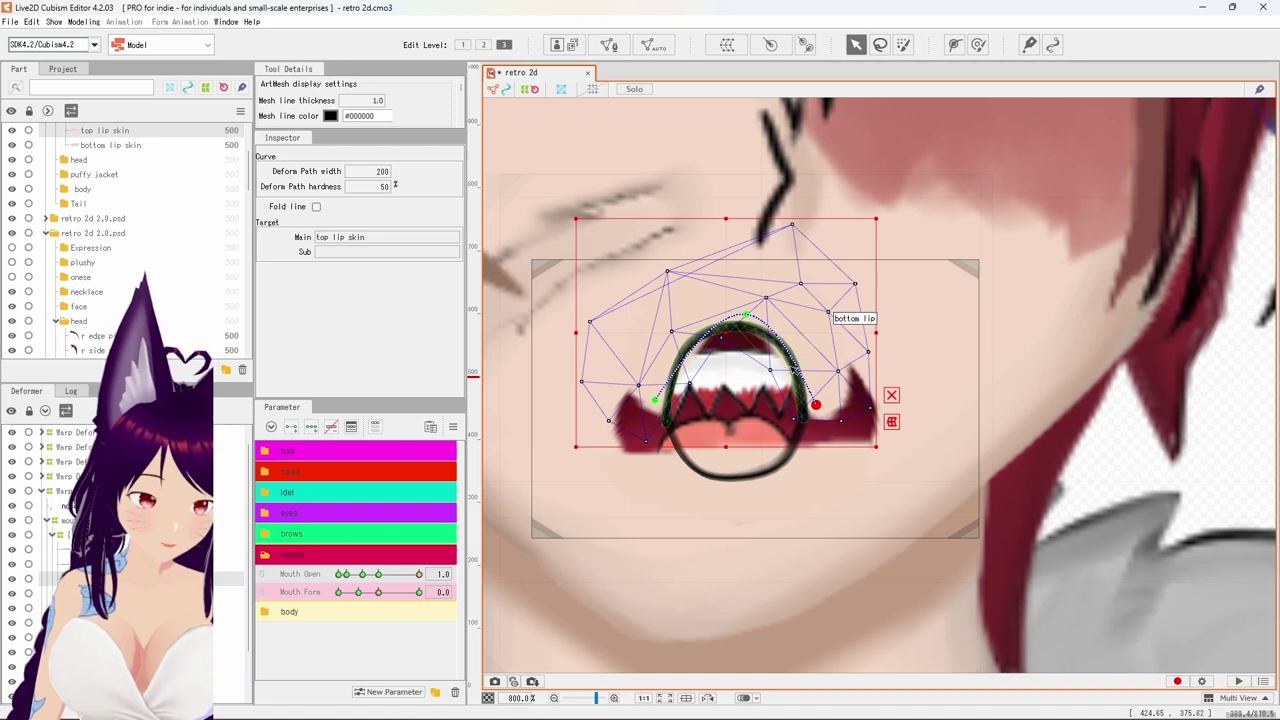
Adjust the top lip skin's inner mesh vertices at Mouth Open 1.0 and pull its right-hand outer vertex outward to clear stray mouth colour.
click(773, 373)
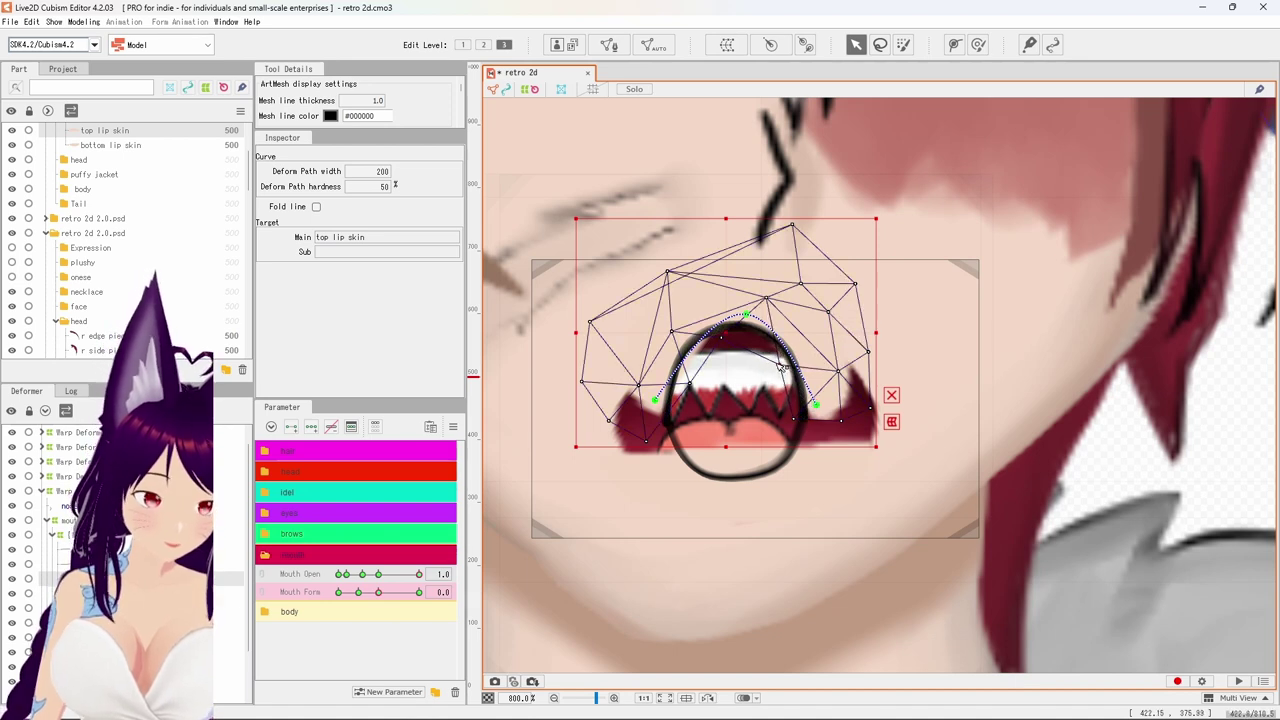
click(786, 368)
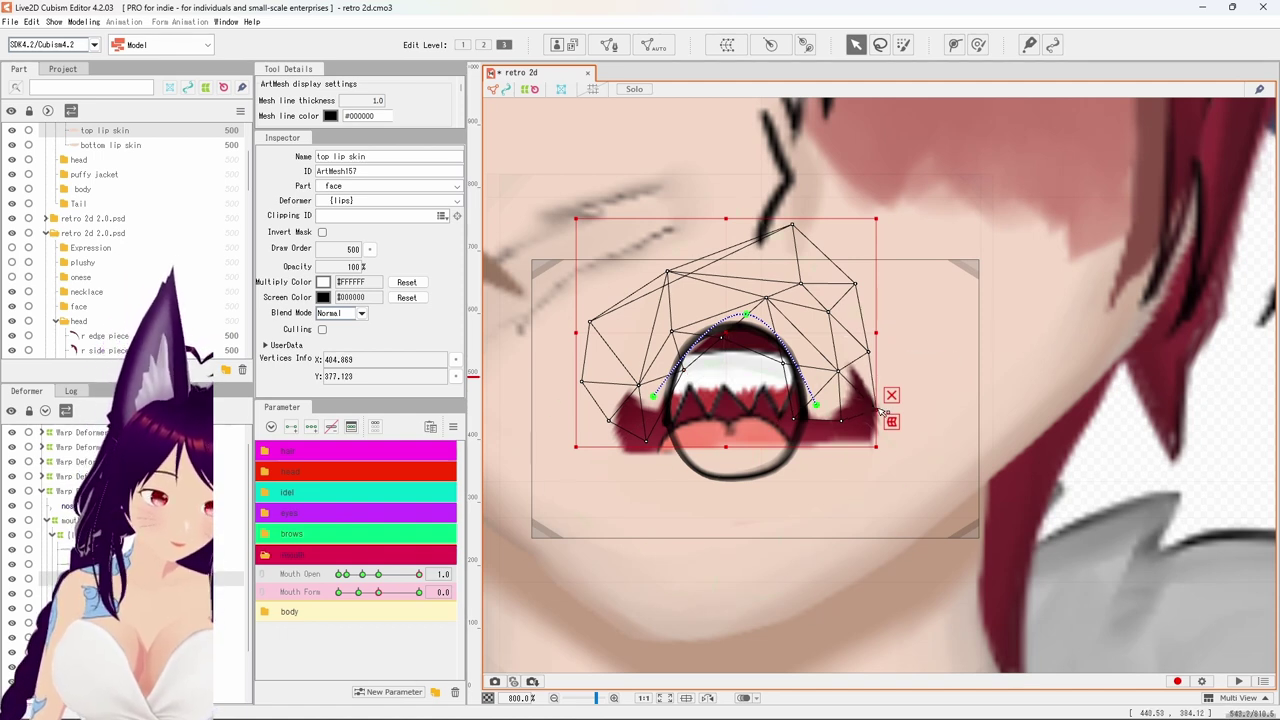
drag(882, 410, 953, 413)
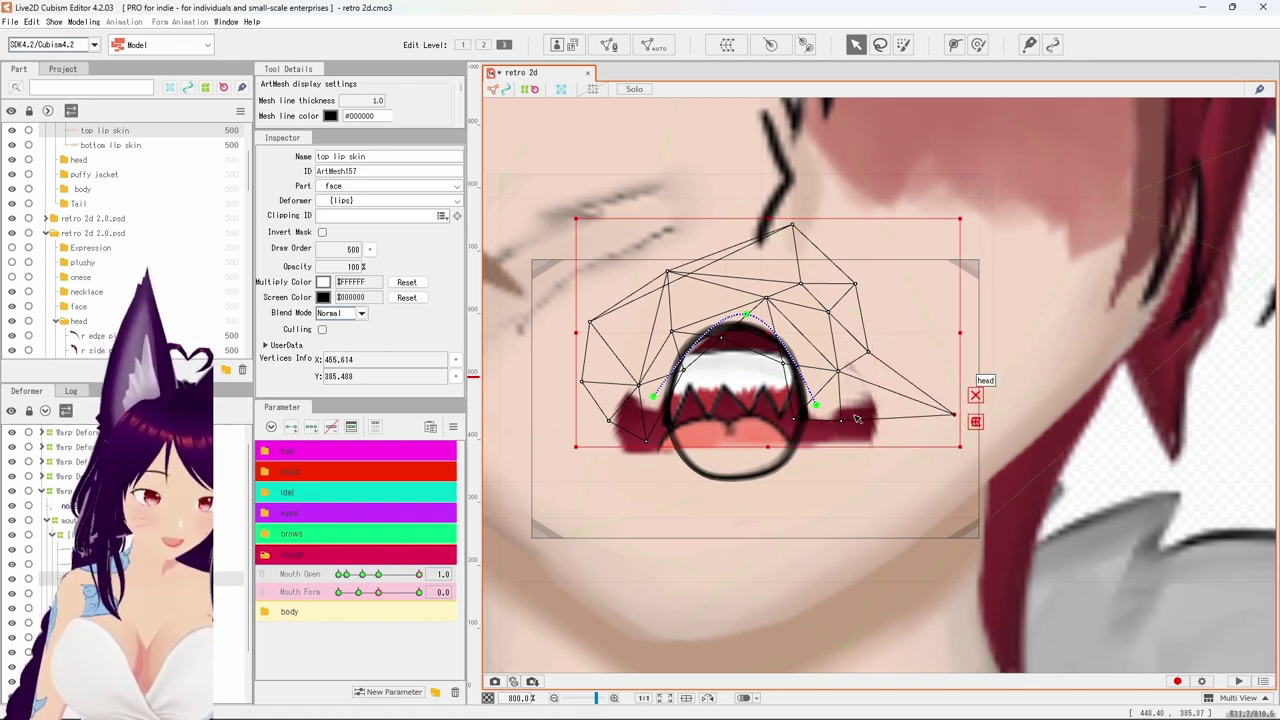
click(842, 374)
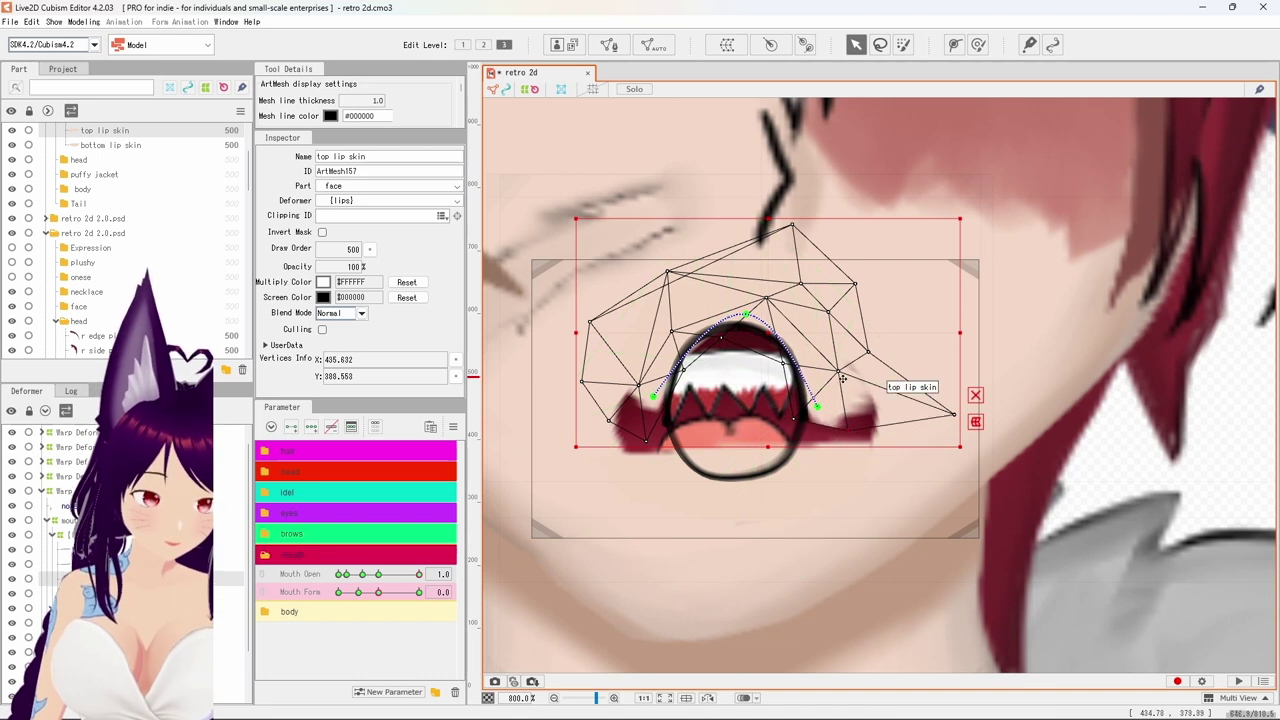
drag(842, 374, 853, 368)
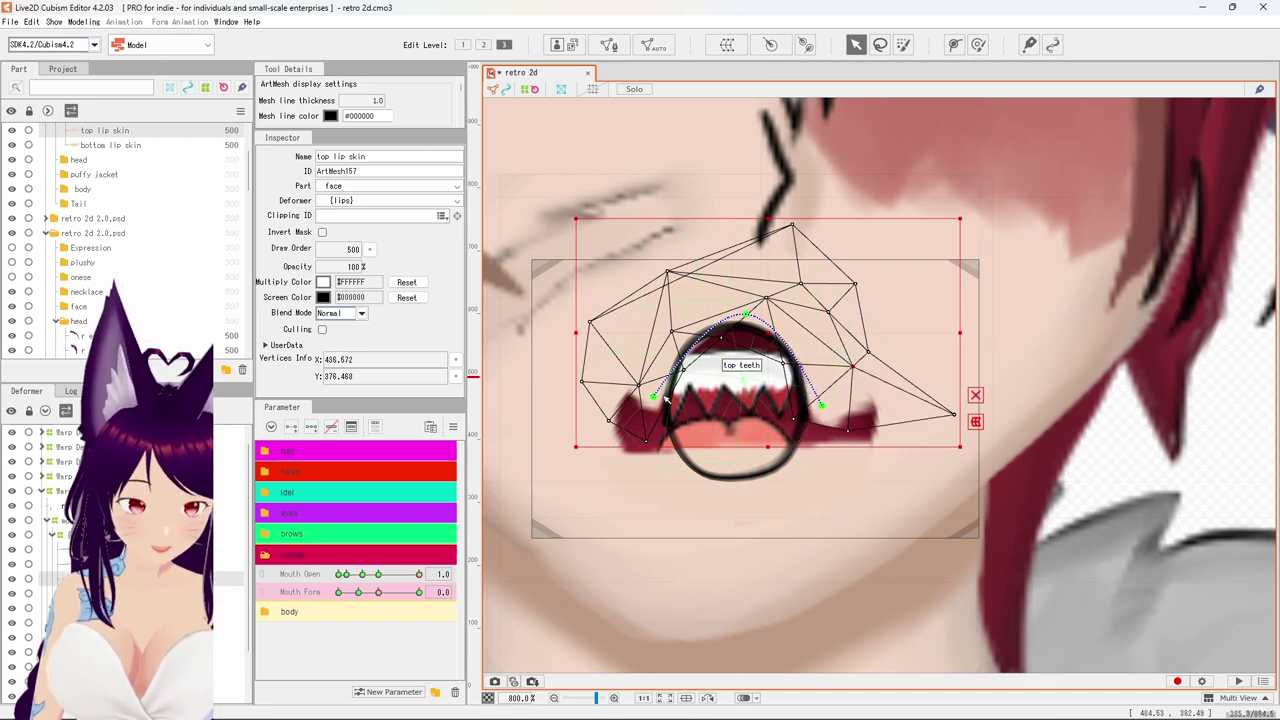
drag(642, 388, 632, 395)
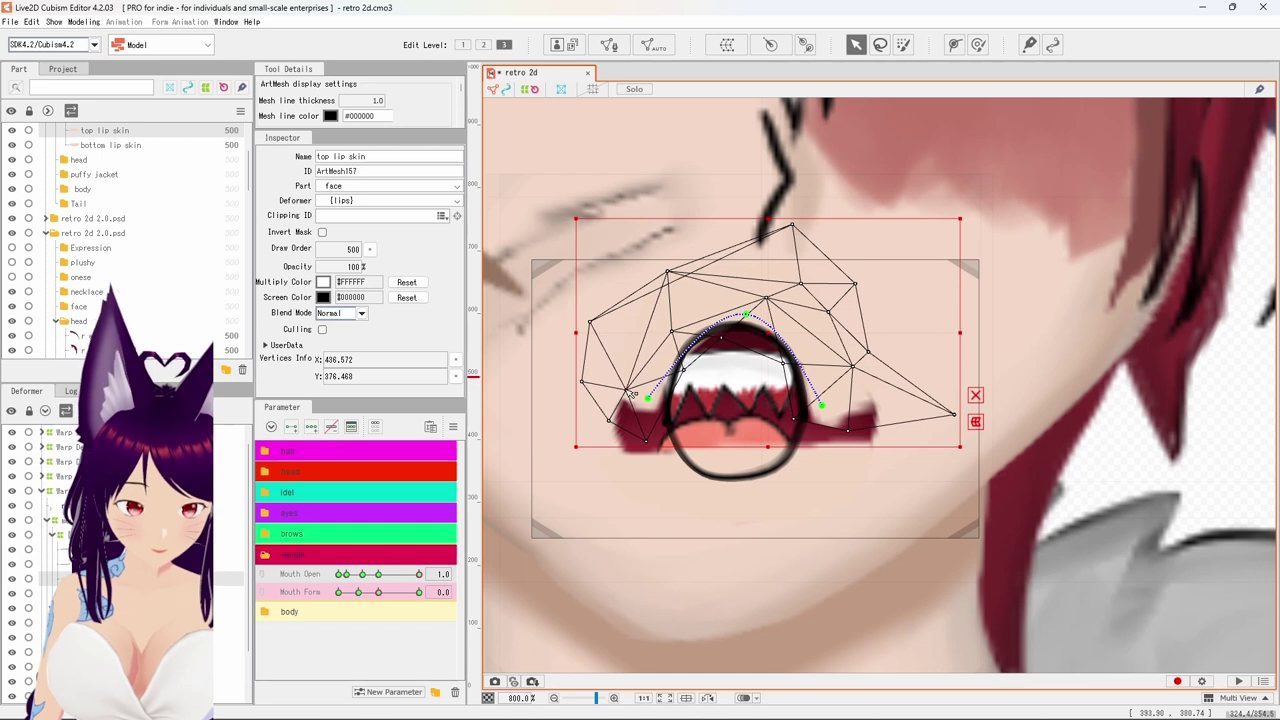
drag(648, 445, 661, 452)
Fit the bottom lip skin's deform path to the lower lip line at Mouth Open 1.0 by lowering its middle point and bringing both ends up and inward.
click(622, 432)
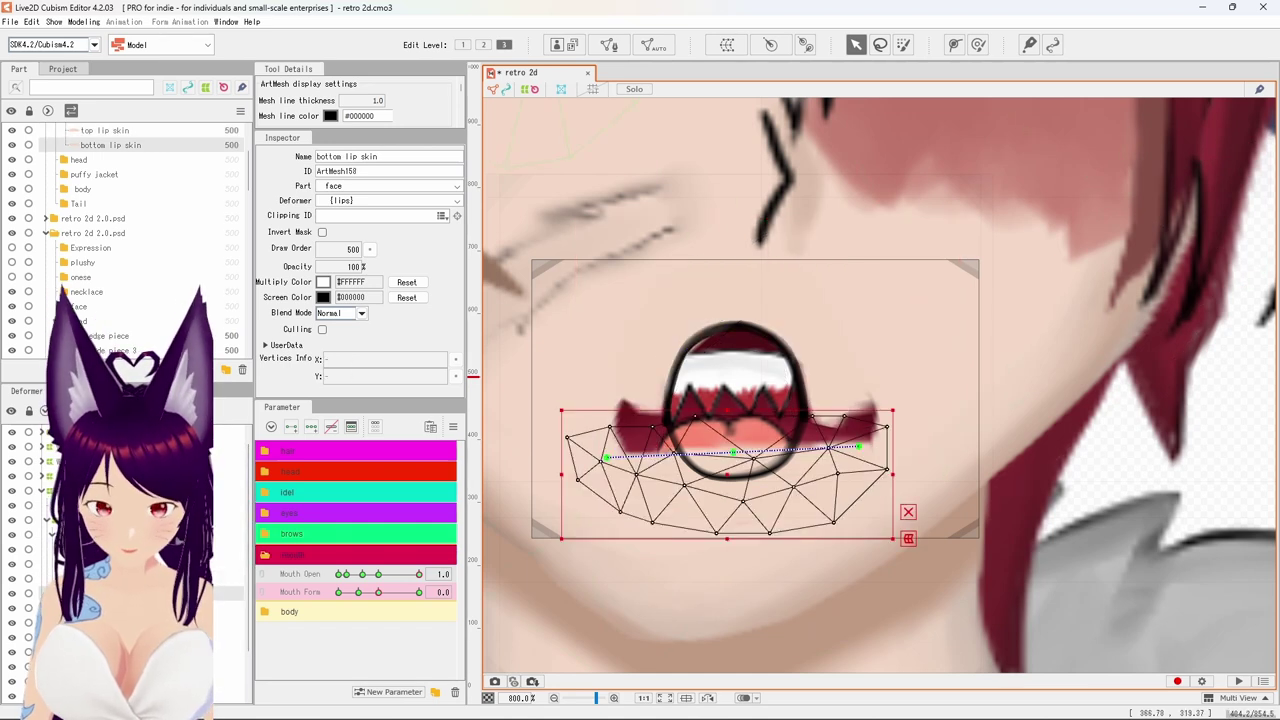
drag(738, 454, 734, 487)
click(636, 471)
drag(606, 461, 655, 420)
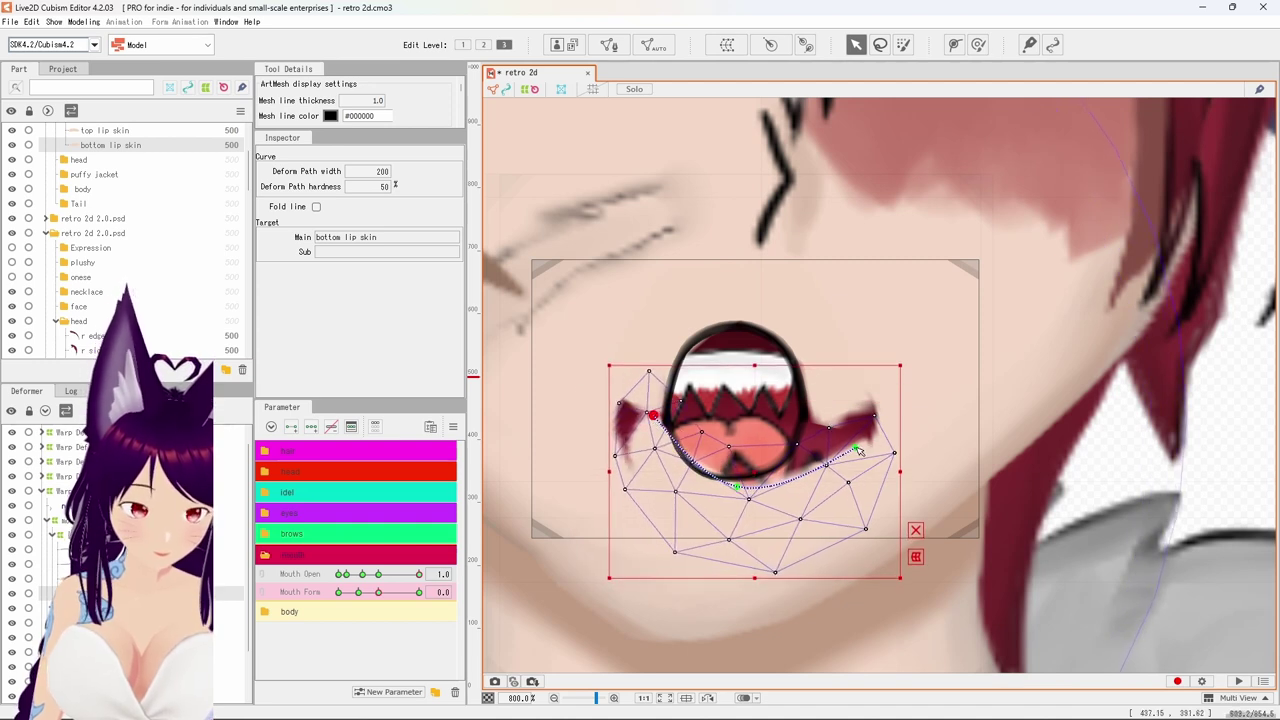
drag(857, 450, 815, 411)
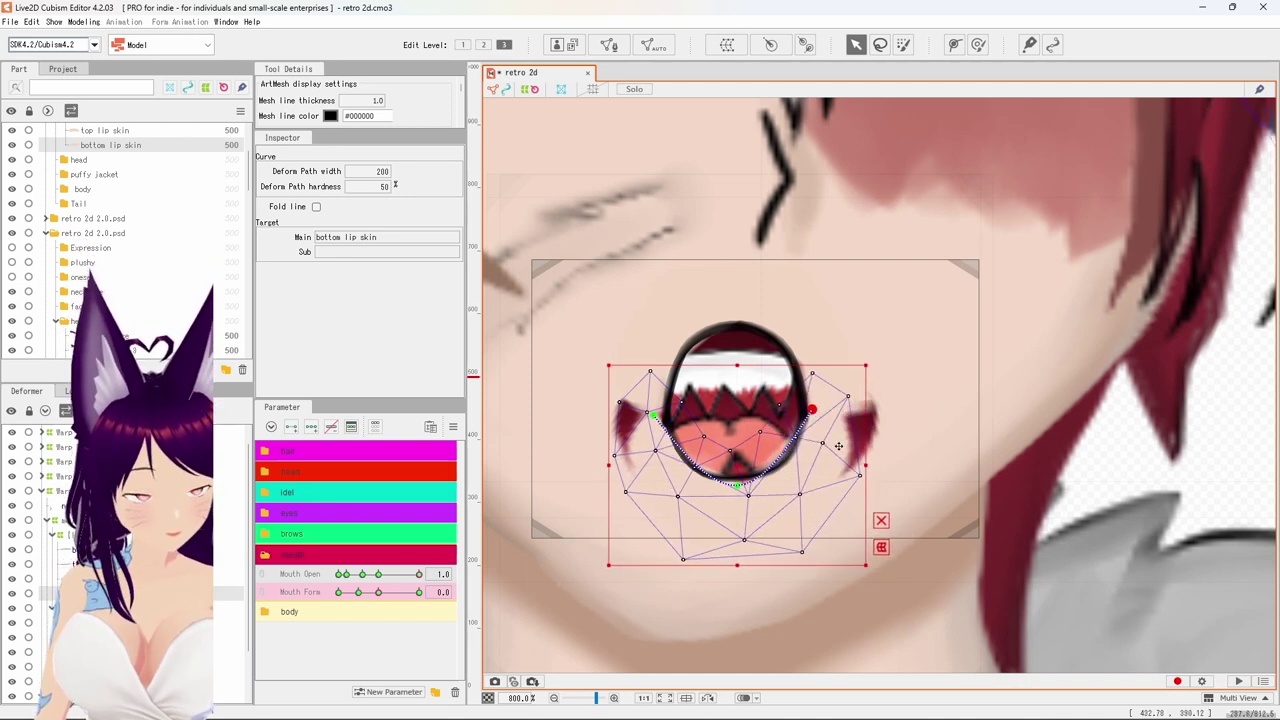
Pull the bottom lip skin's outer mesh vertices outward and up on both sides at Mouth Open 1.0 to cover the stray mouth colour.
click(866, 478)
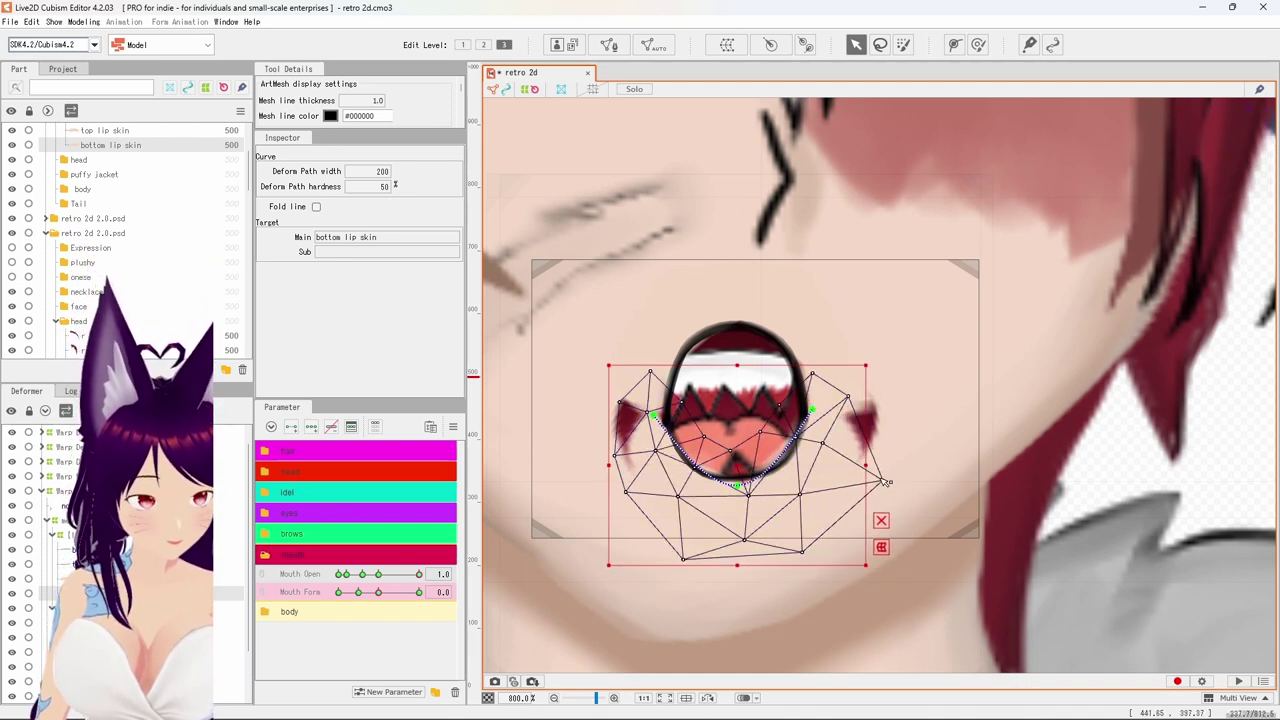
click(886, 482)
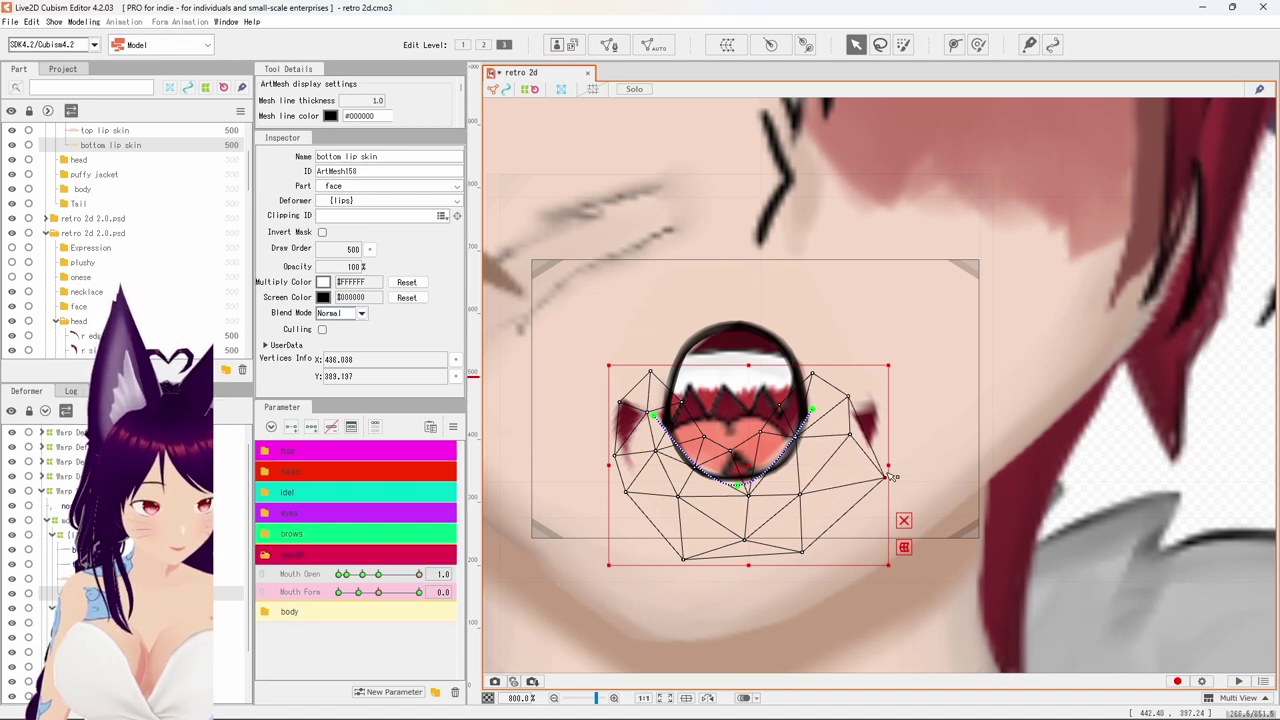
drag(890, 477, 983, 364)
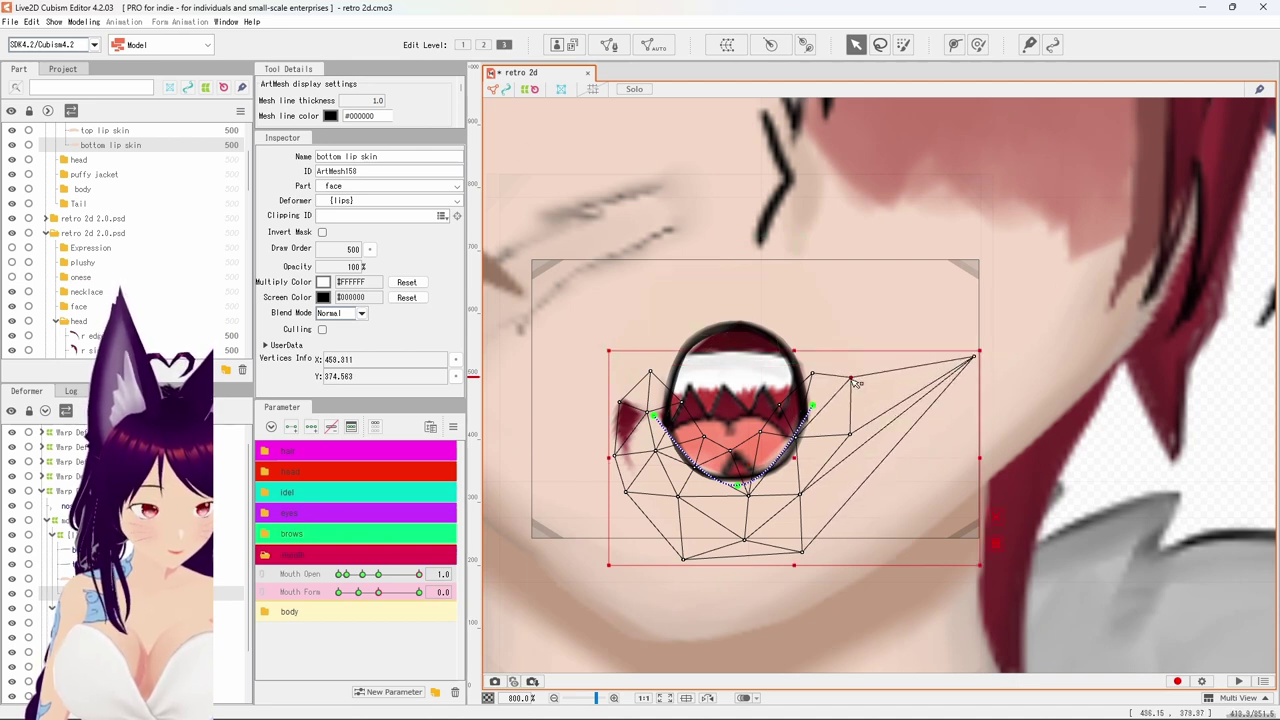
click(851, 379)
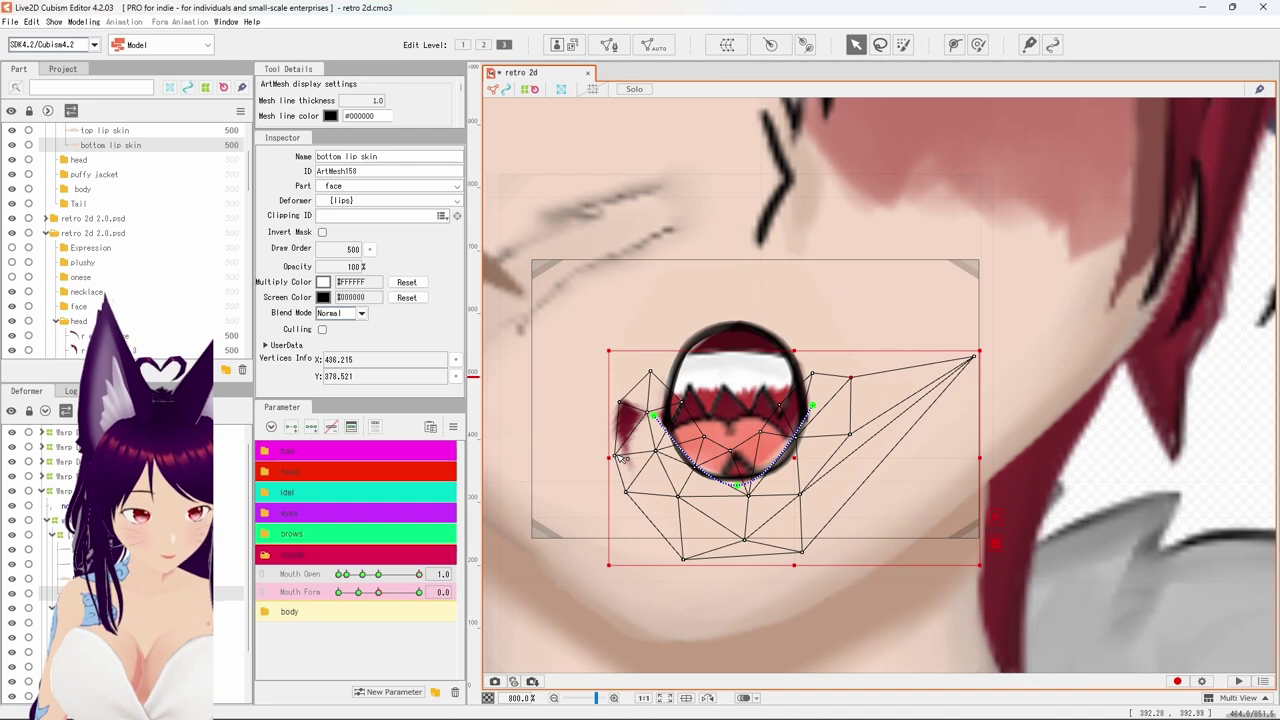
drag(606, 457, 566, 457)
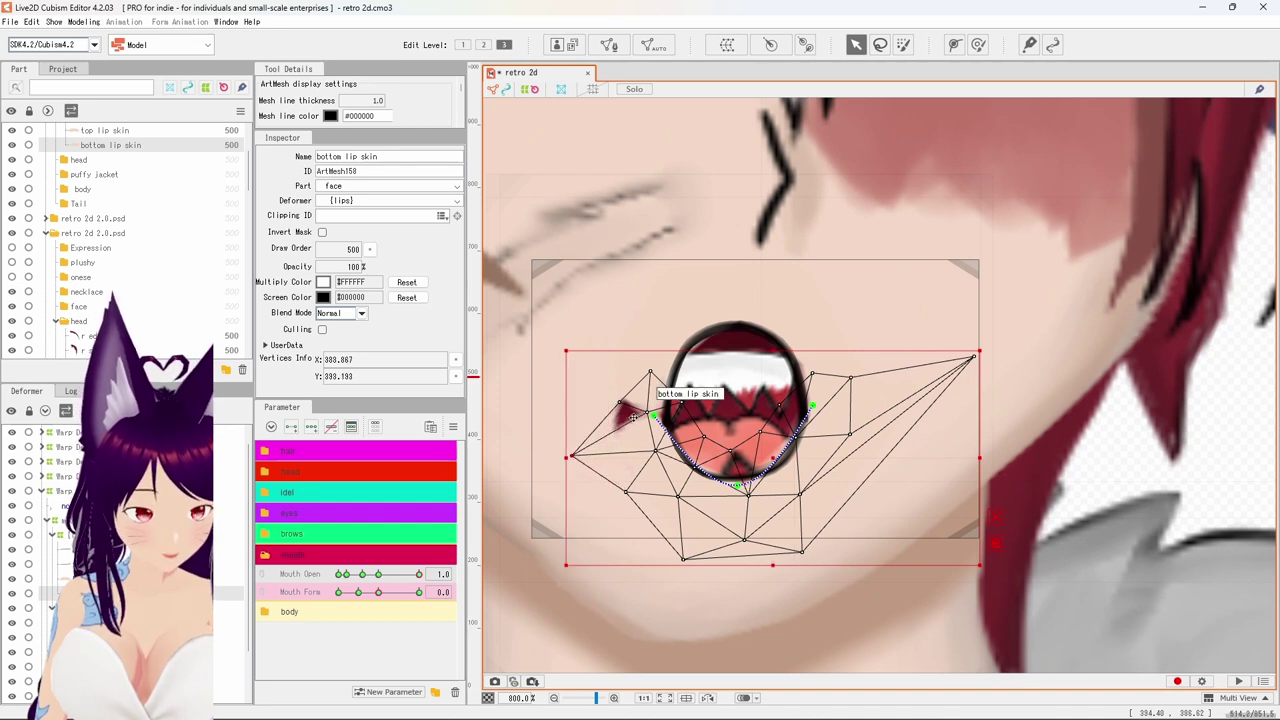
drag(614, 398, 580, 369)
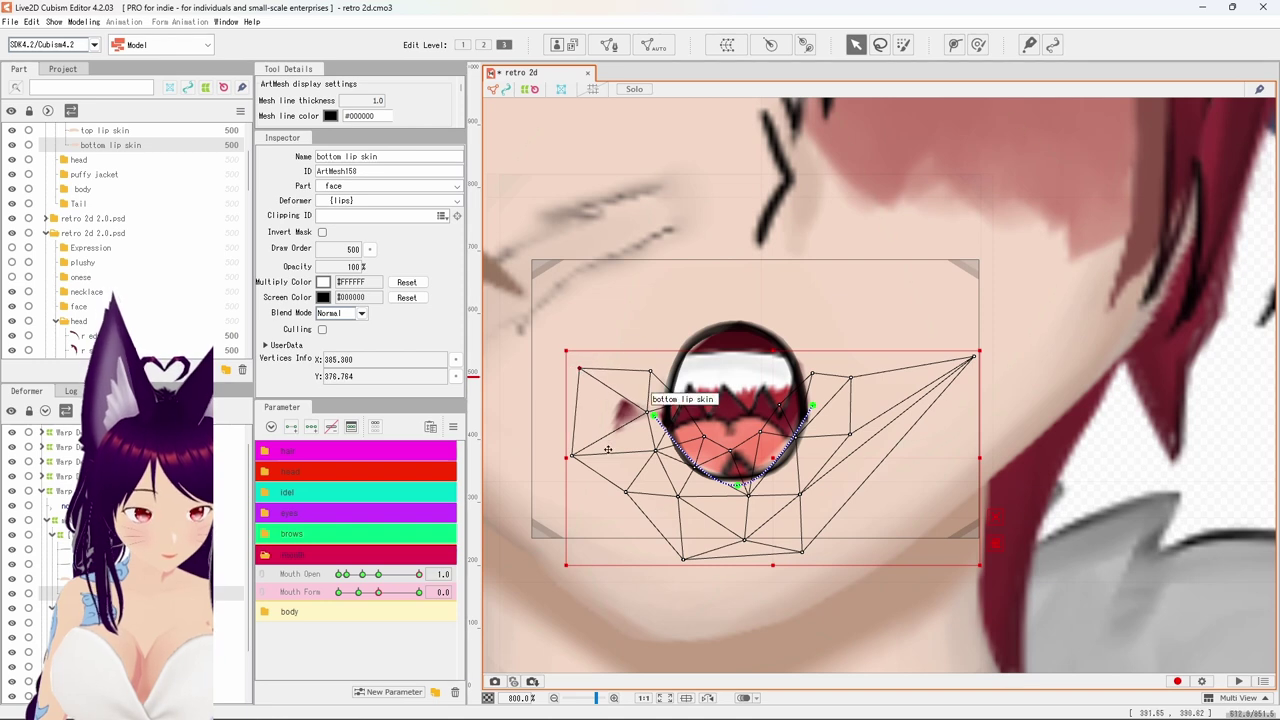
drag(573, 456, 560, 367)
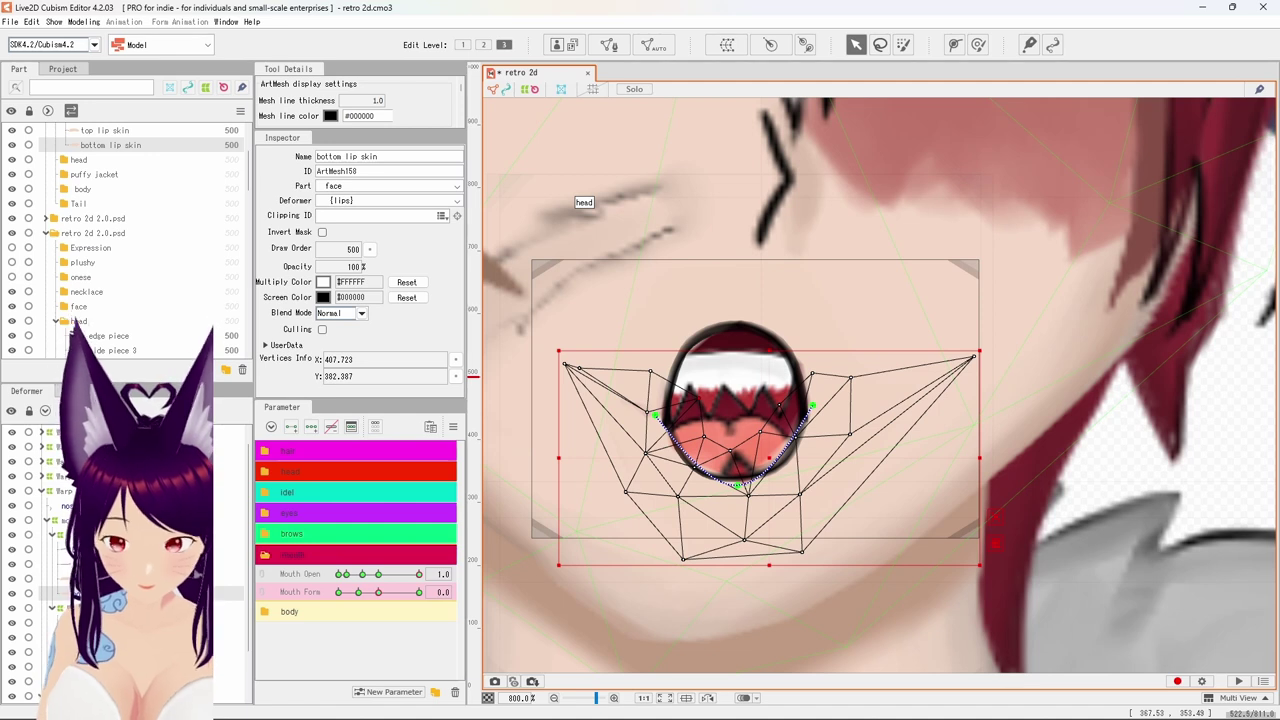
Move the top teeth mesh up against the upper lip at Mouth Open 1.0 and stretch it slightly taller.
click(670, 465)
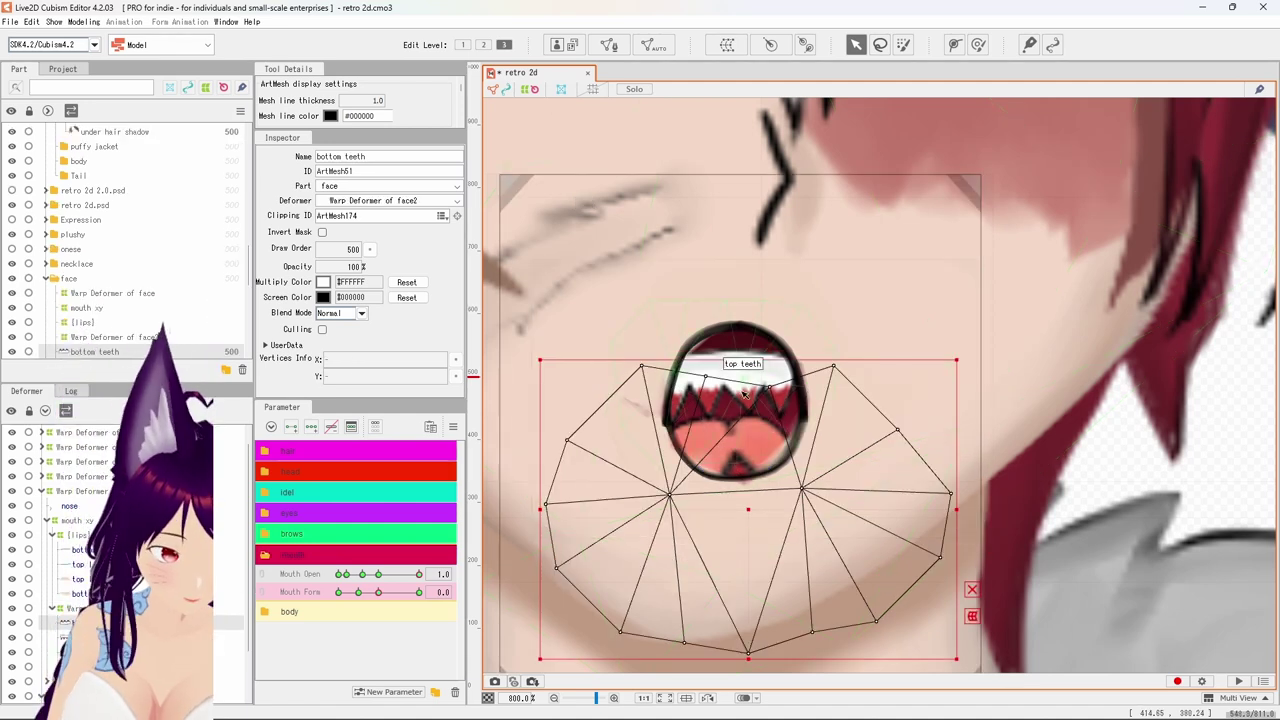
click(762, 364)
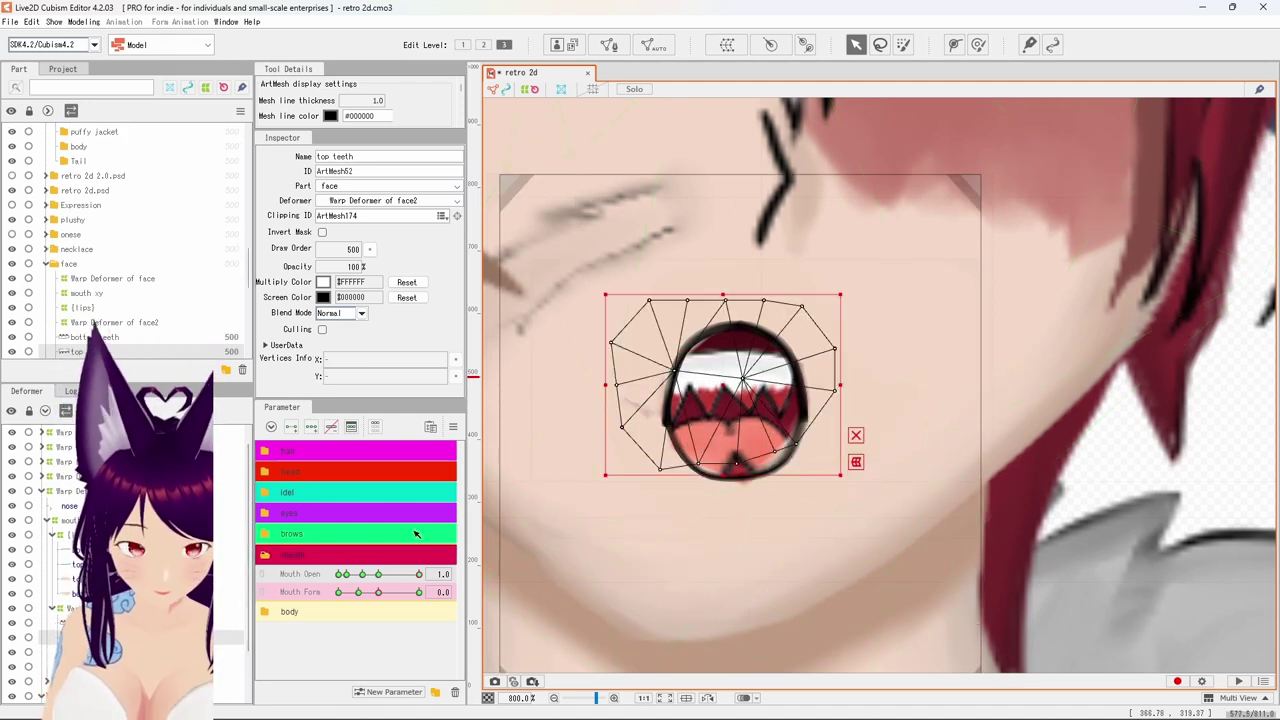
drag(727, 383, 734, 362)
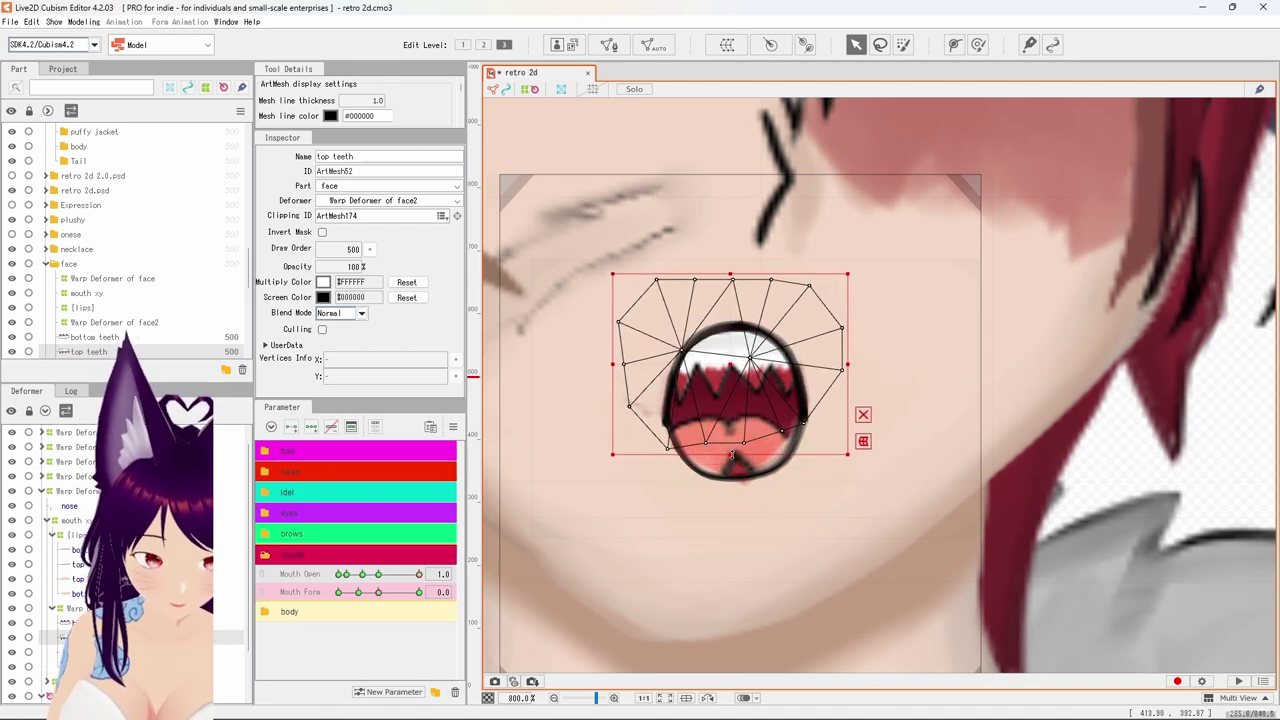
drag(731, 454, 732, 483)
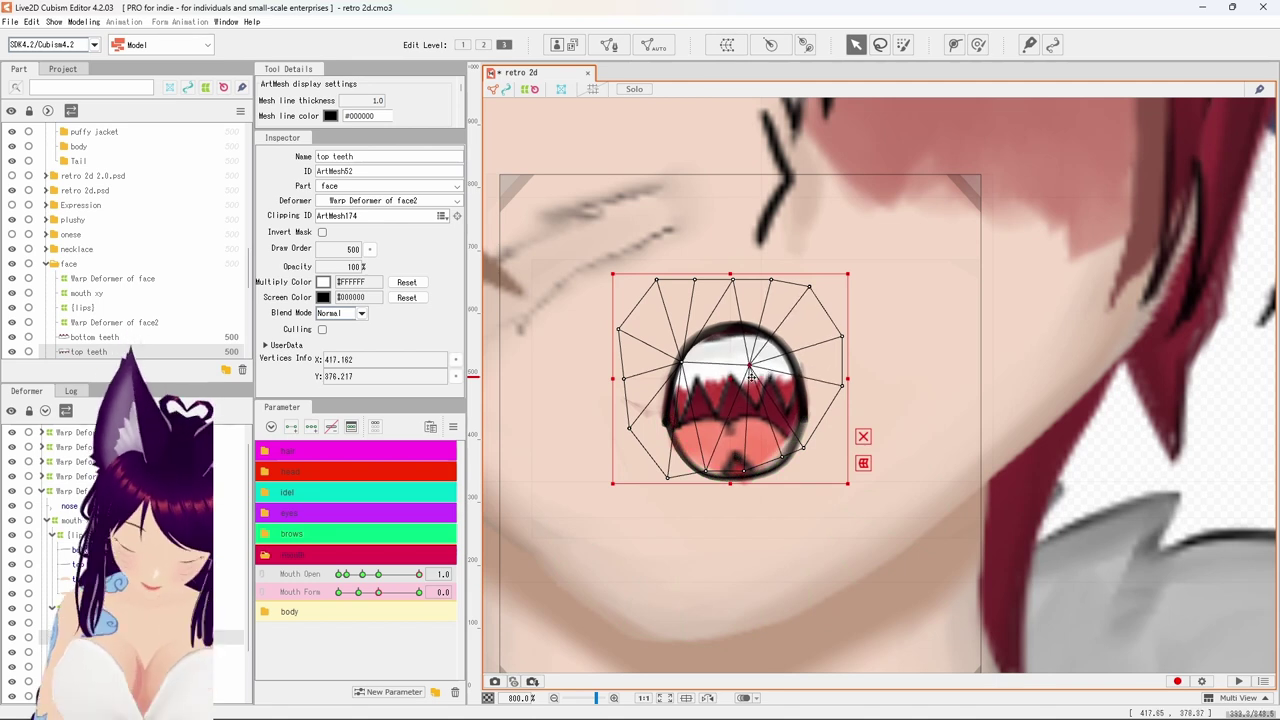
drag(751, 376, 734, 370)
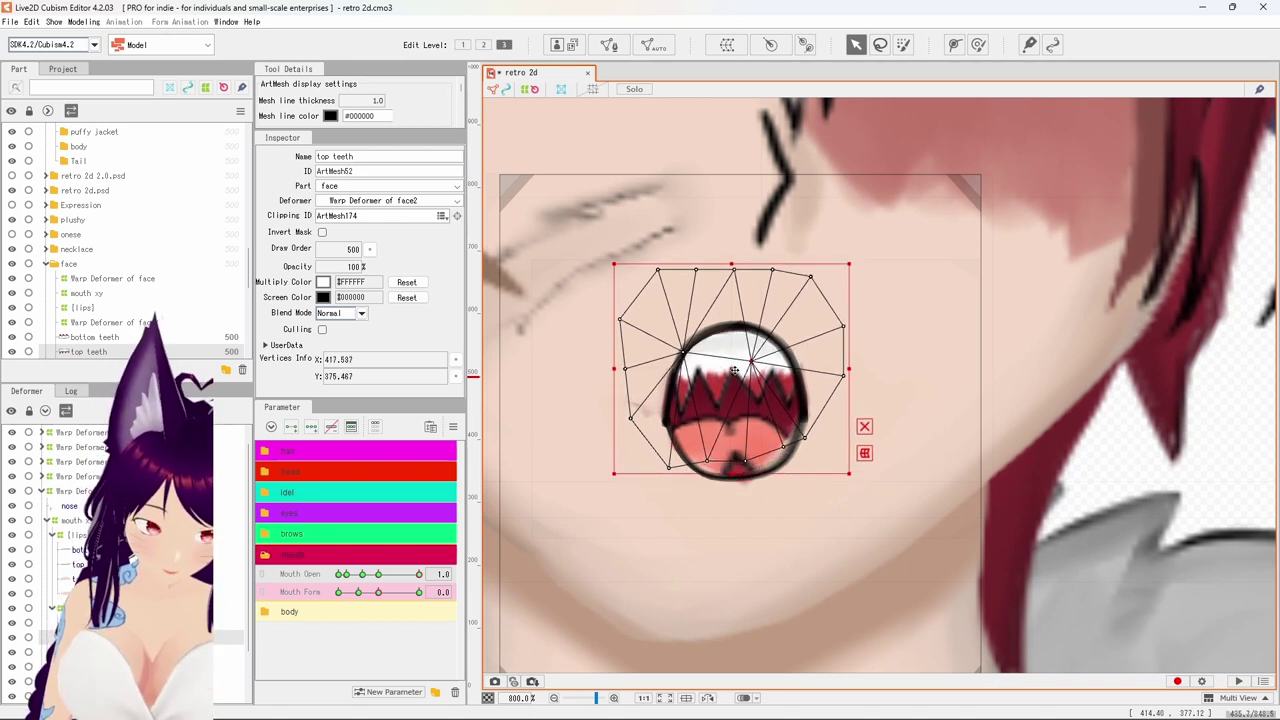
Shrink the bottom teeth mesh at Mouth Open 1.0, center it inside the mouth opening, and adjust its height and width to fit the lower lip.
click(95, 337)
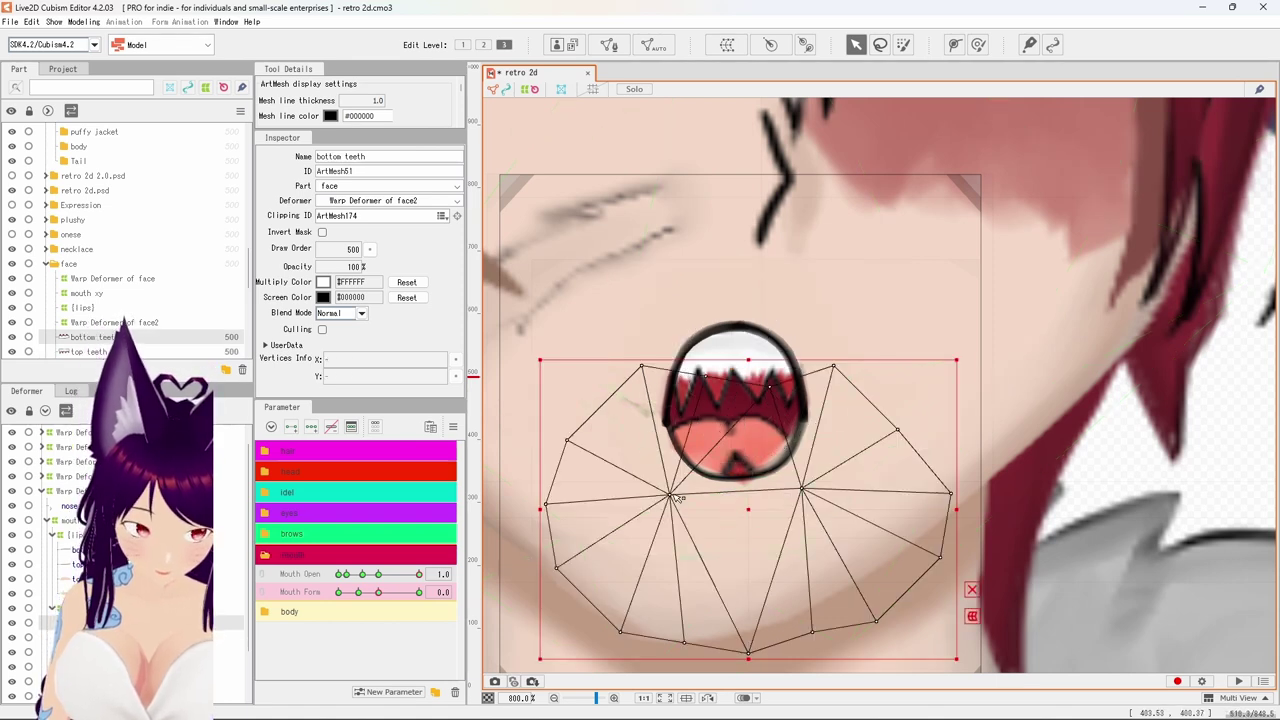
drag(748, 510, 748, 482)
drag(957, 632, 769, 561)
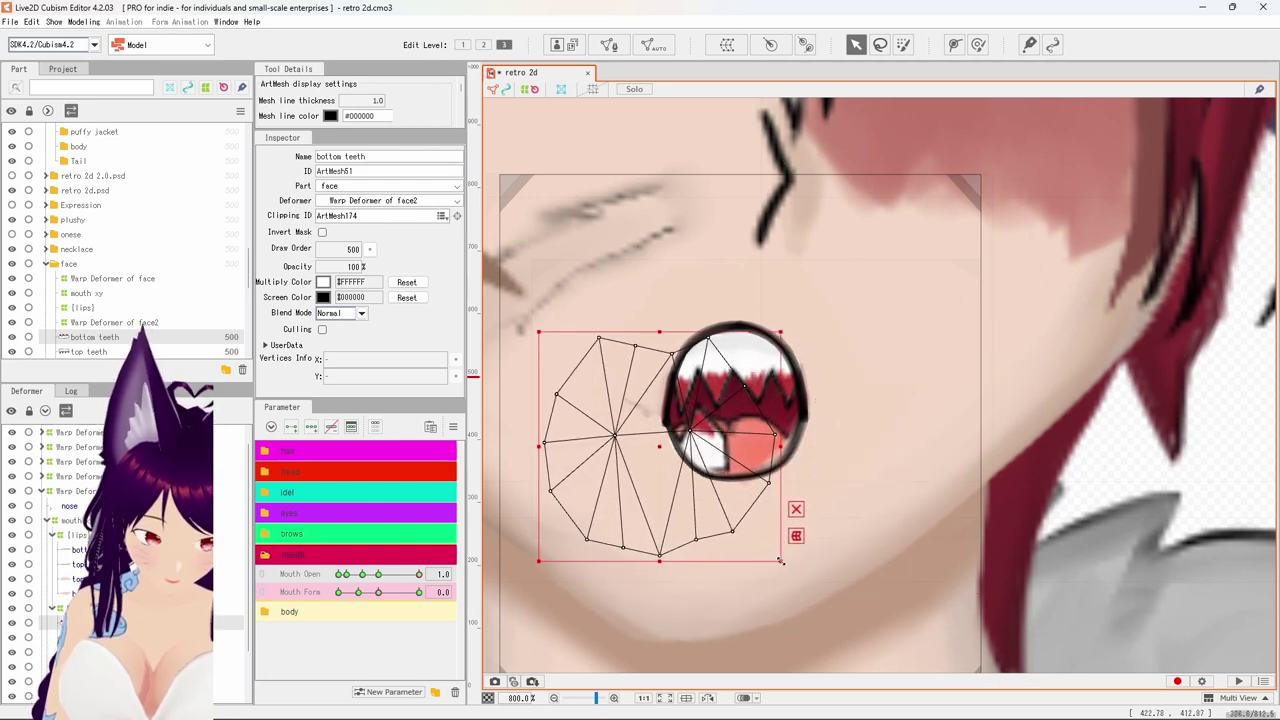
drag(666, 448, 741, 422)
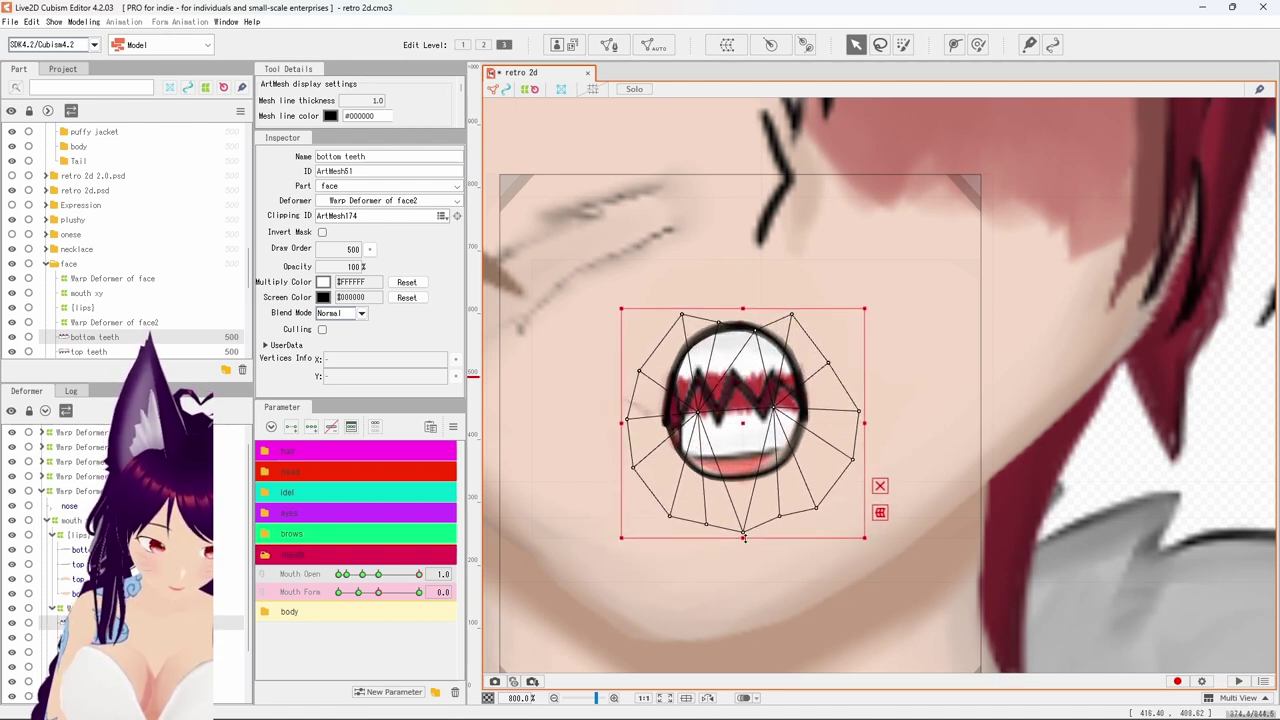
drag(743, 538, 742, 566)
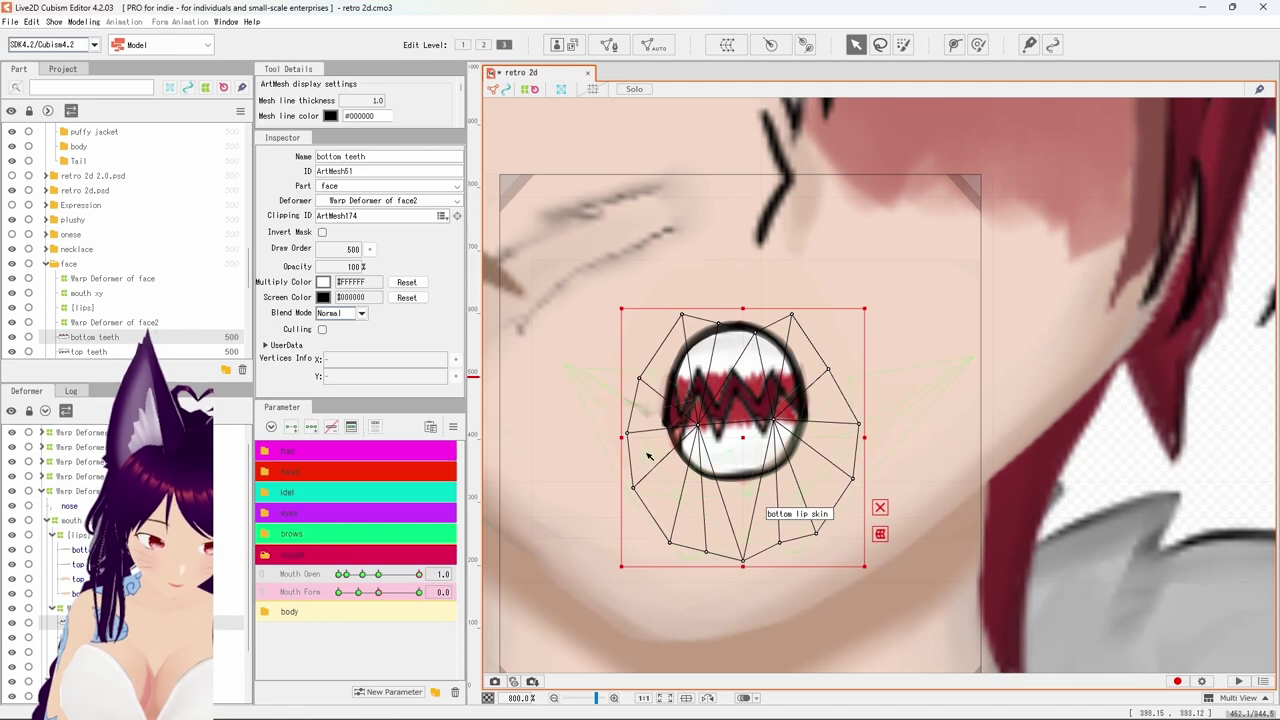
drag(622, 437, 616, 436)
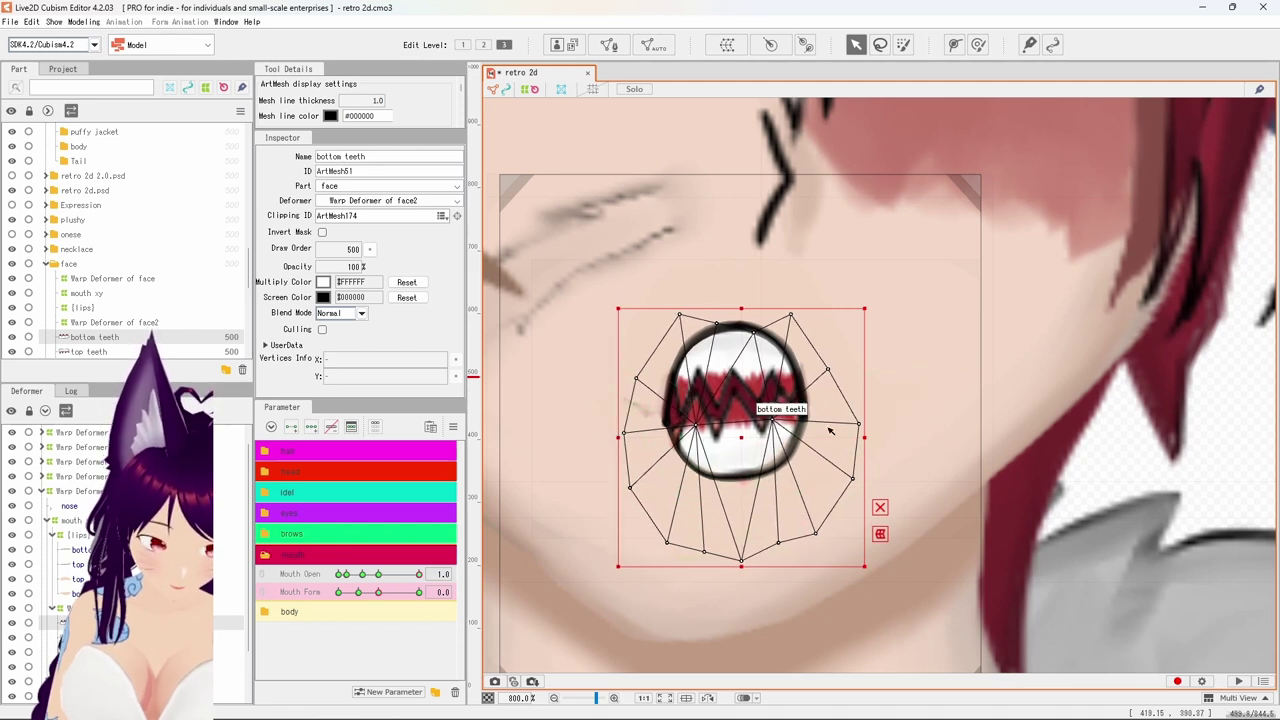
mouse_move(867, 310)
mouse_down()
mouse_move(867, 293)
mouse_move(854, 294)
mouse_up()
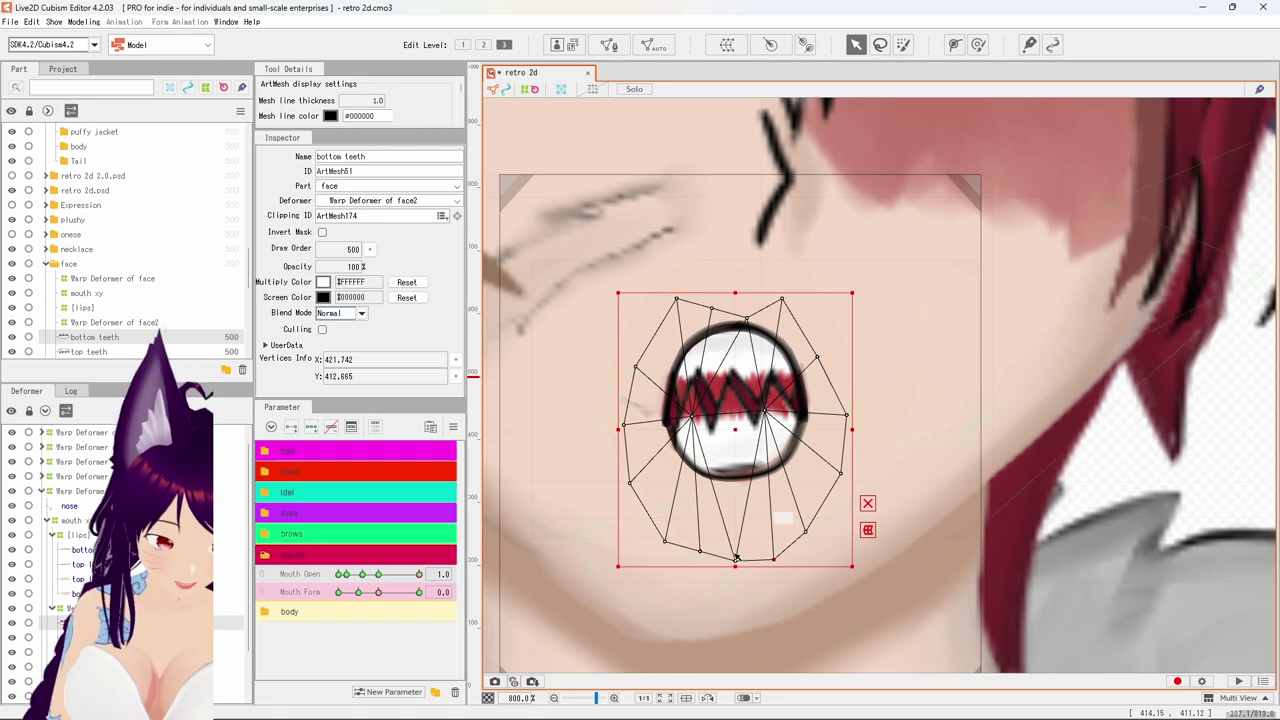
Generate a new automatic mesh for the bottom teeth with the Deformation (Heavy) preset.
click(654, 44)
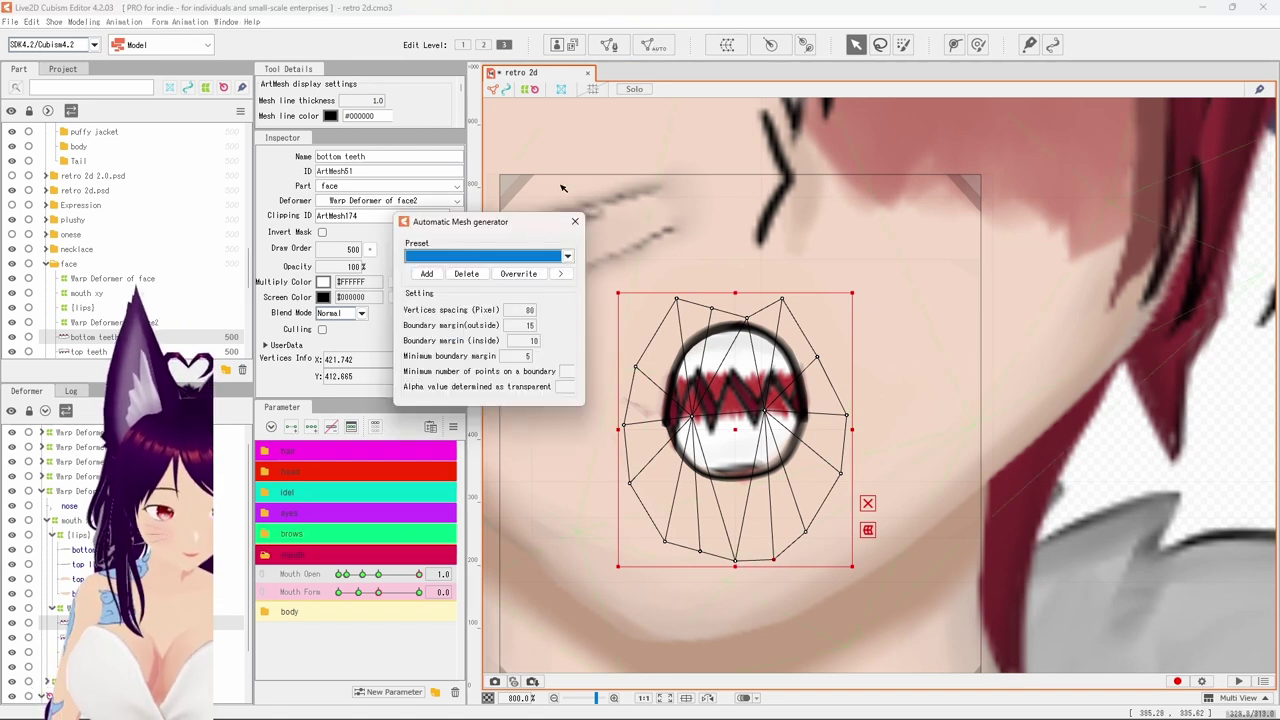
click(530, 259)
click(505, 268)
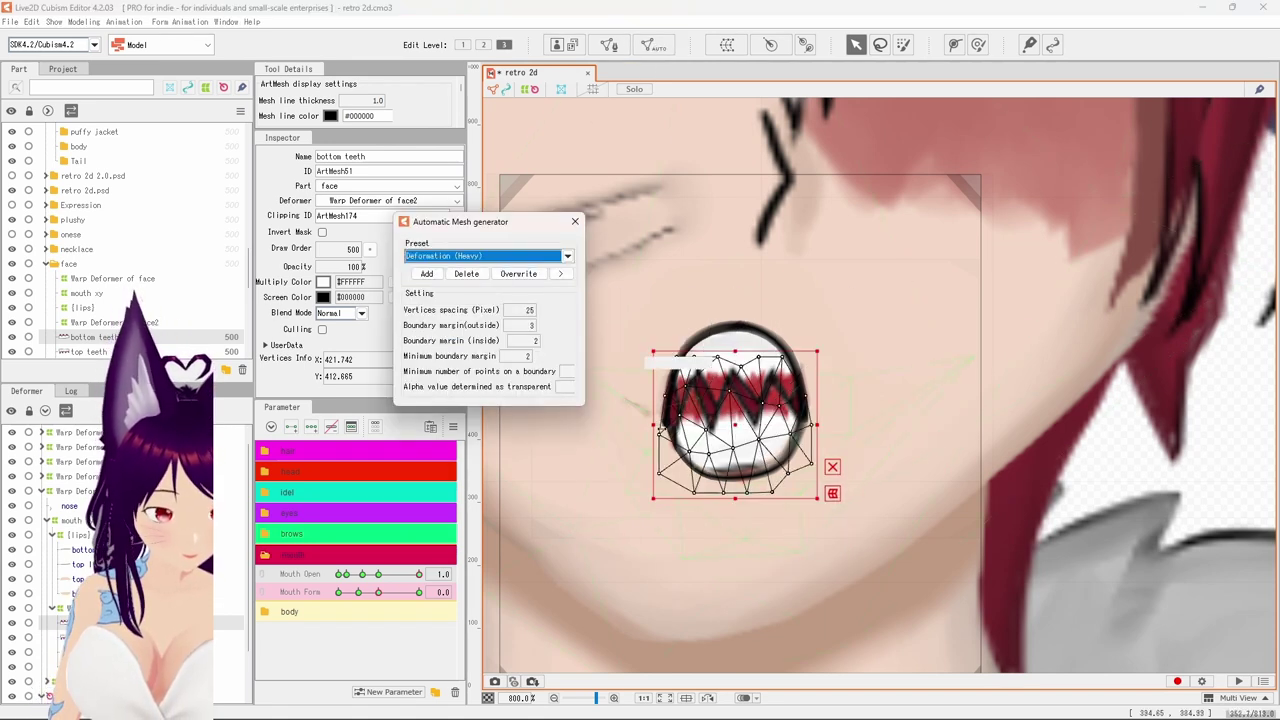
Pull the lower middle vertex of the bottom teeth mesh further down below the lower lip at Mouth Open 1.0.
click(734, 452)
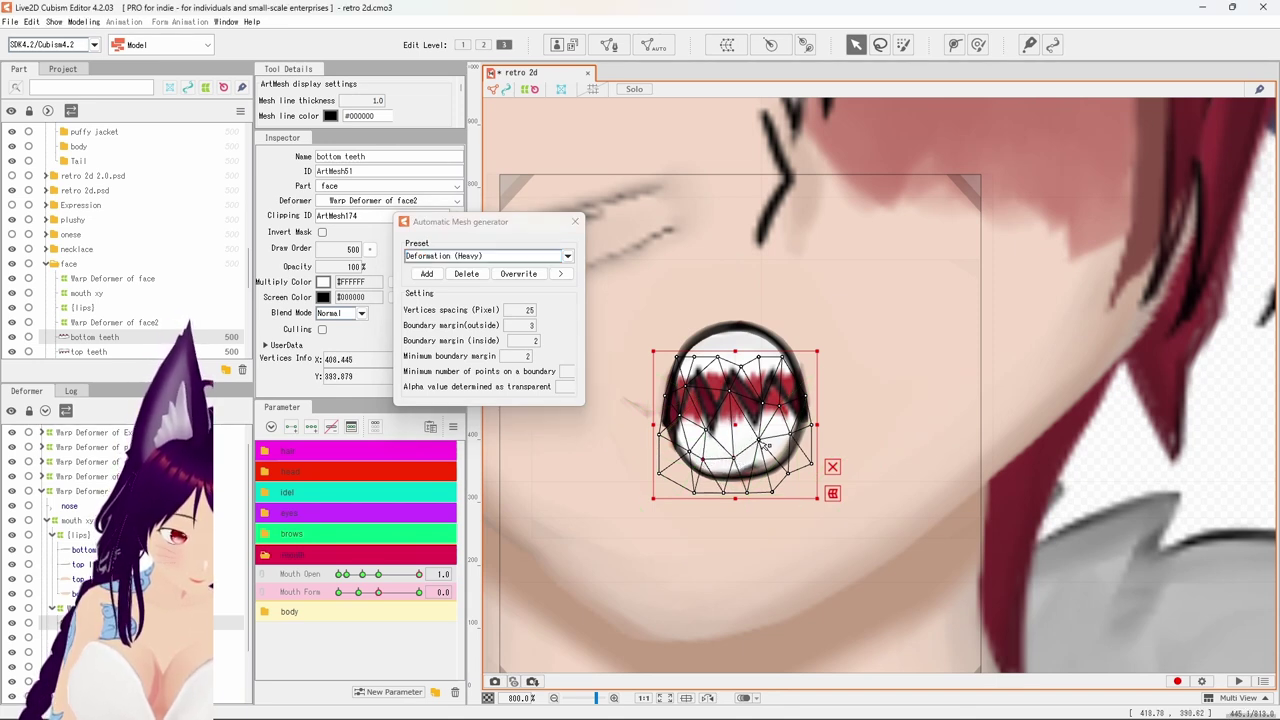
click(766, 452)
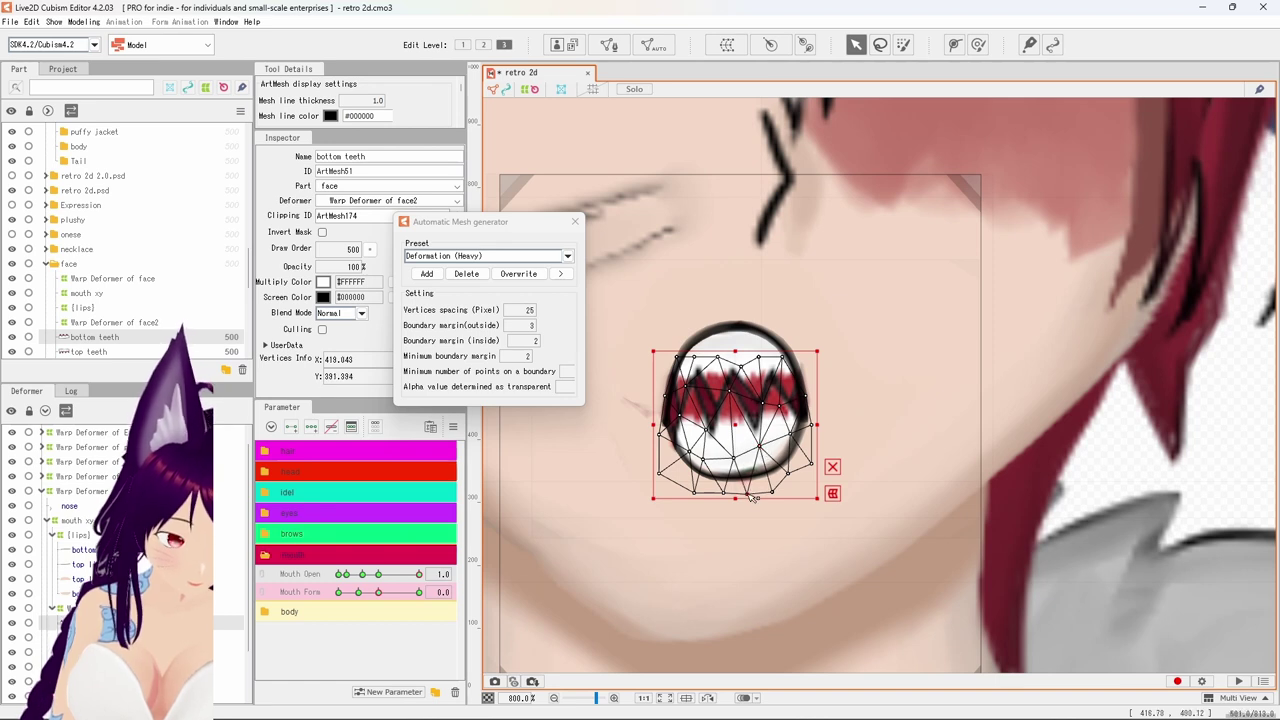
drag(752, 505, 752, 518)
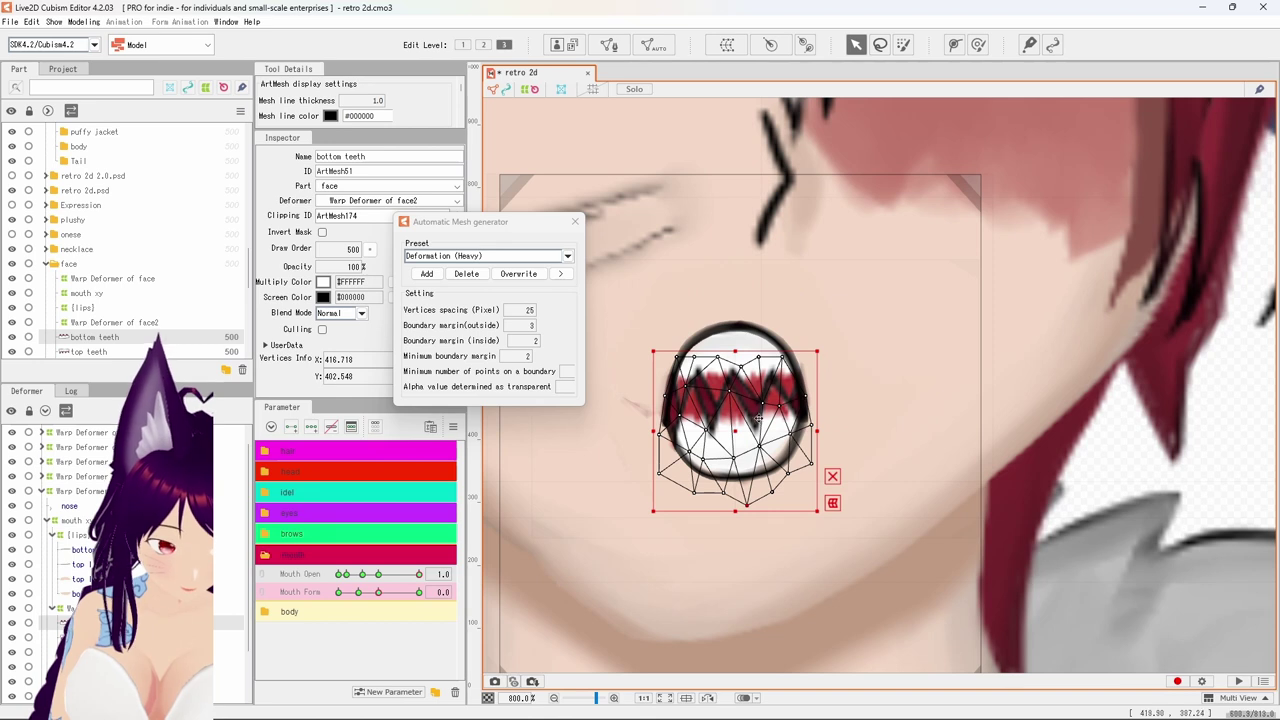
Generate a new automatic mesh for the top teeth with the Deformation (Heavy) preset and close the mesh generator.
click(646, 347)
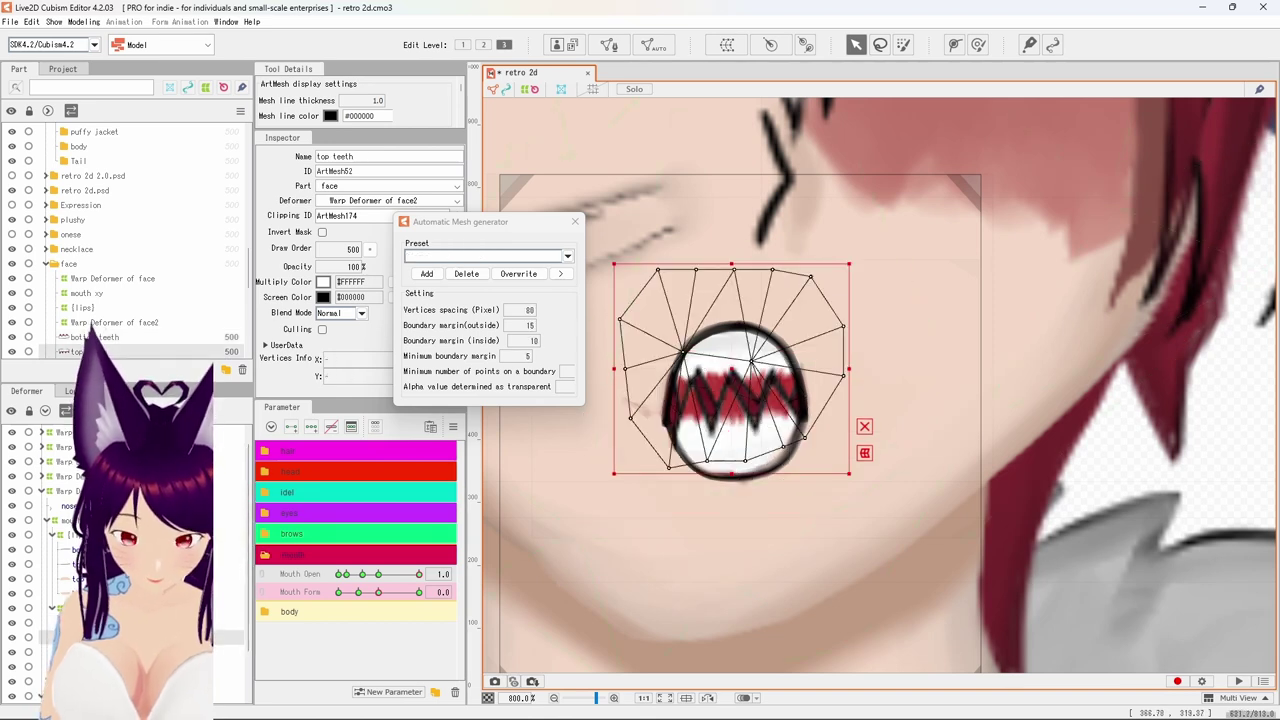
click(538, 257)
click(484, 280)
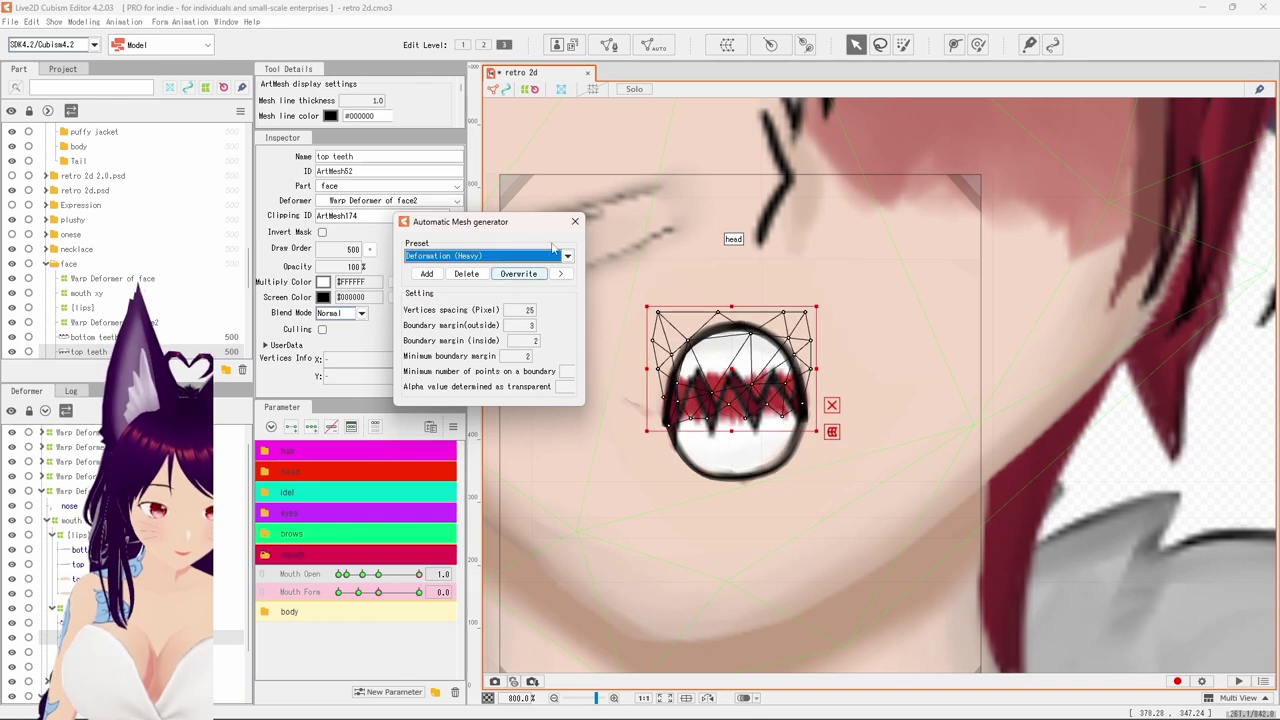
click(575, 221)
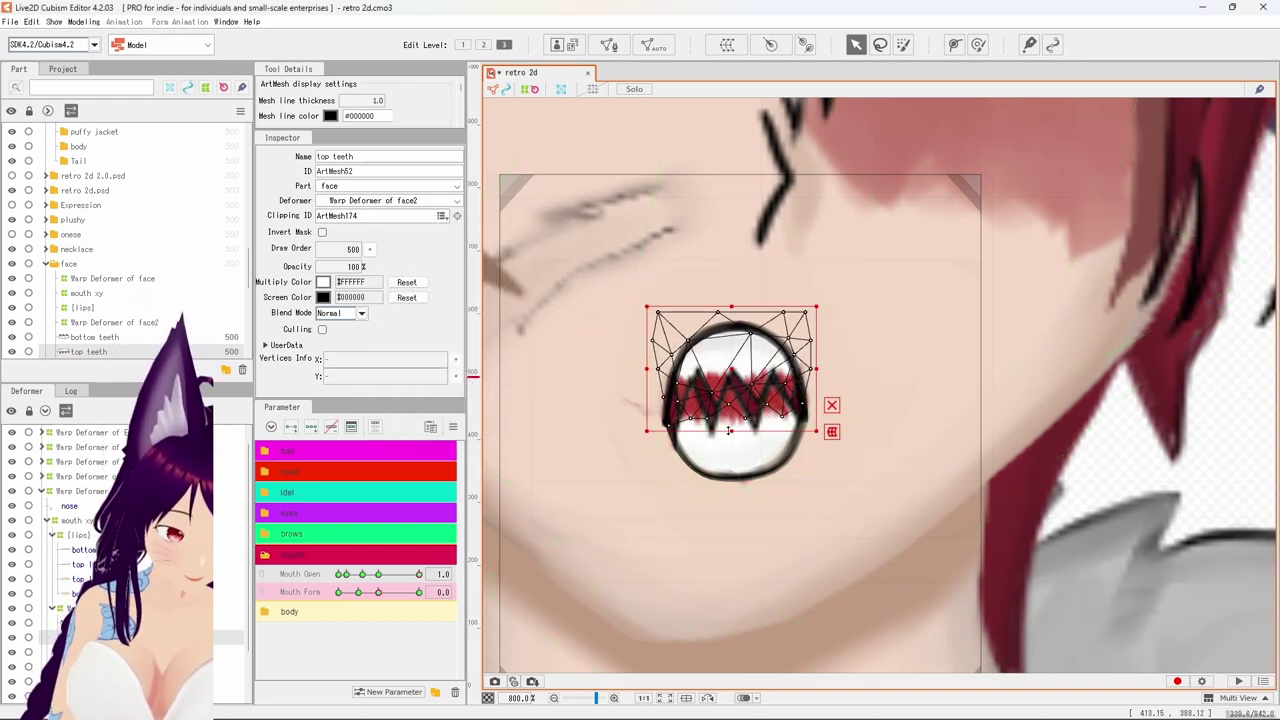
Stretch the top teeth mesh downward at Mouth Open 1.0 to lengthen the teeth, and clear the selection.
drag(731, 432, 716, 461)
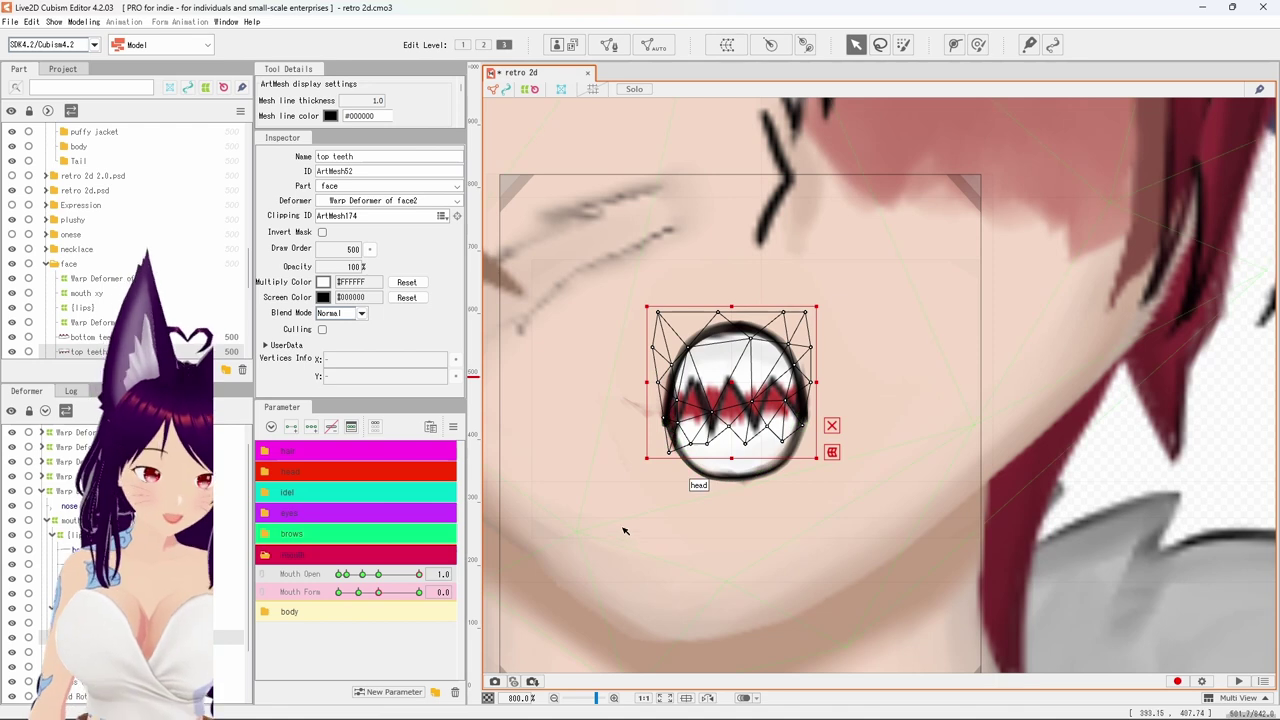
scroll(643, 476, down, 5)
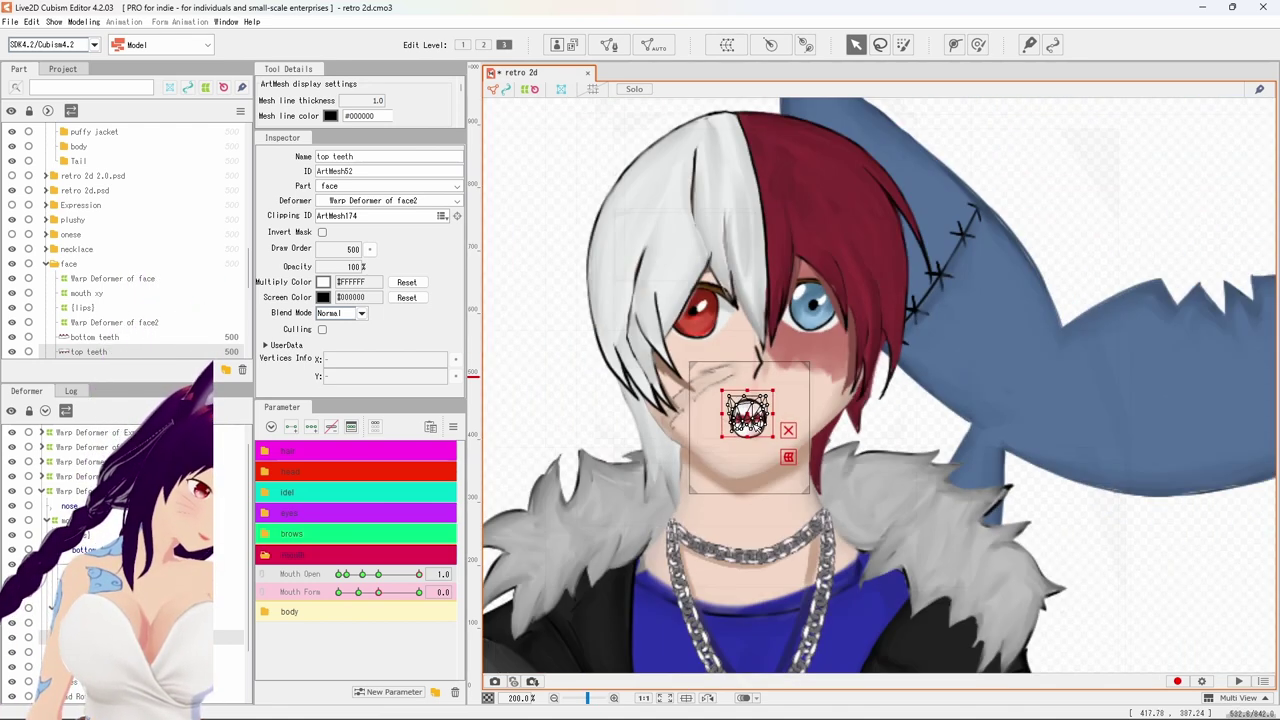
scroll(752, 428, up, 1)
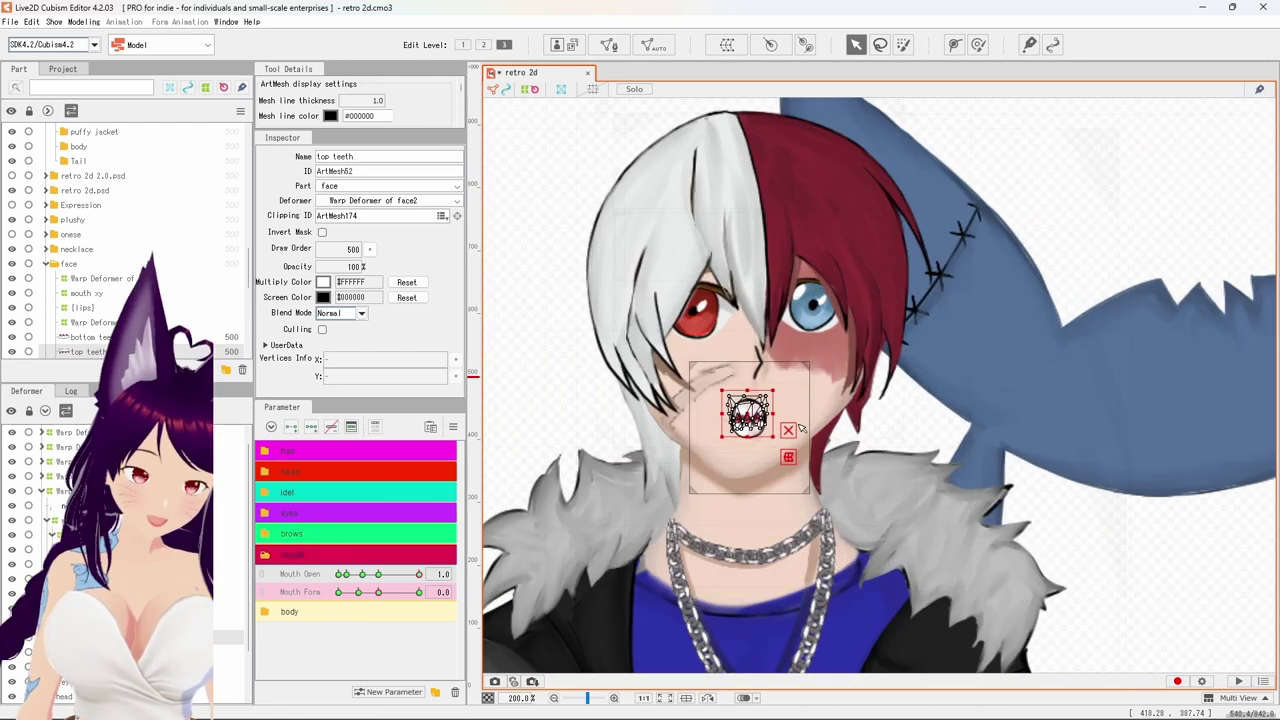
click(1171, 193)
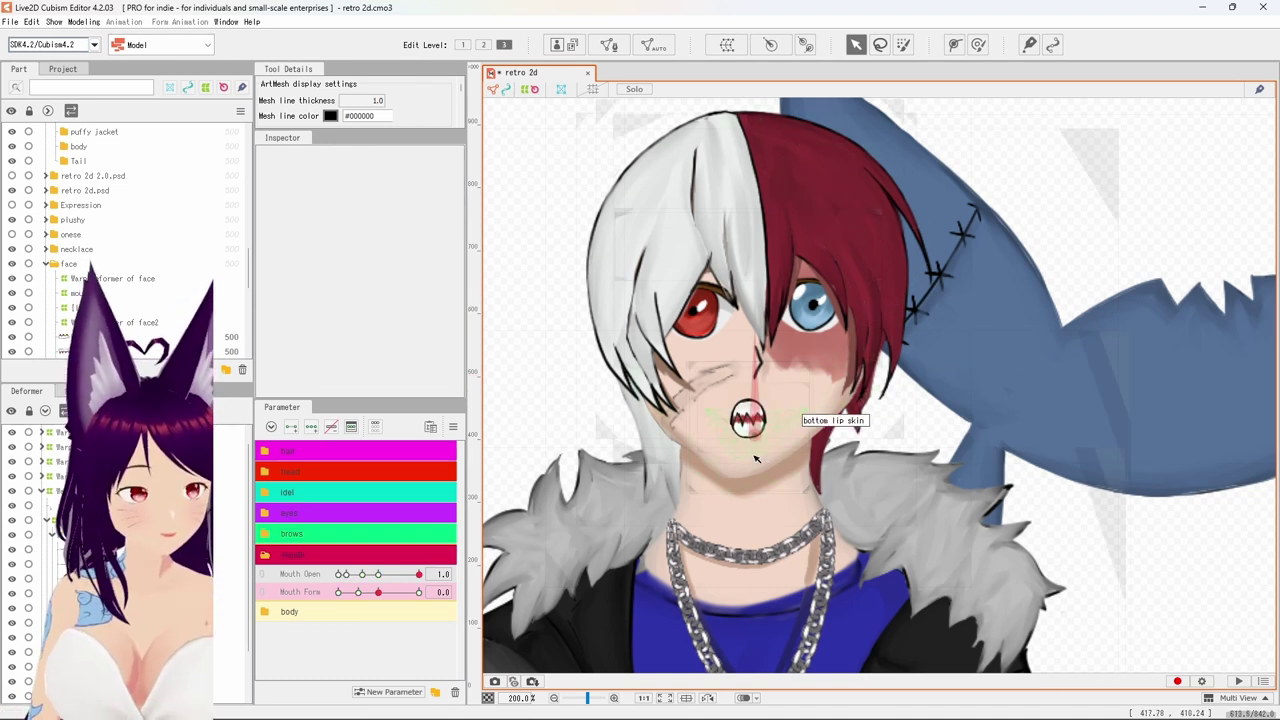
Examine the lips, teeth and tongue while moving Mouth Open through its range between 1.0 and 0.0.
scroll(755, 458, up, 4)
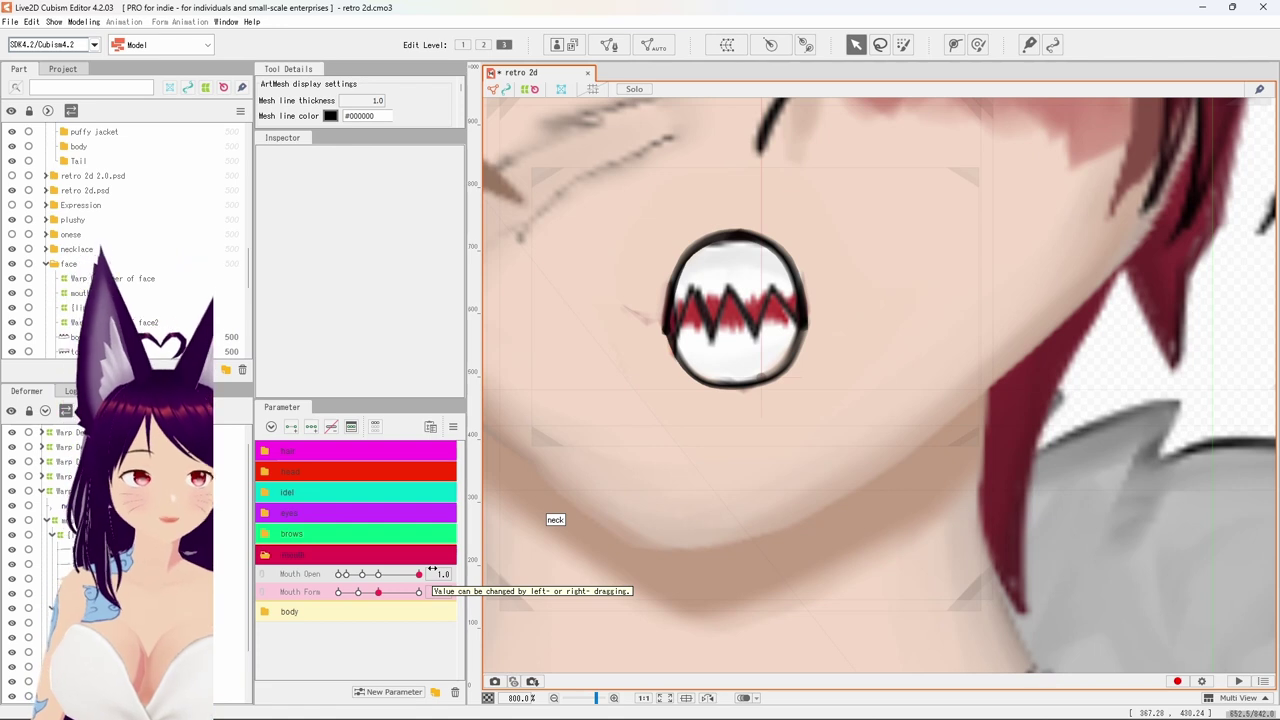
scroll(611, 417, down, 5)
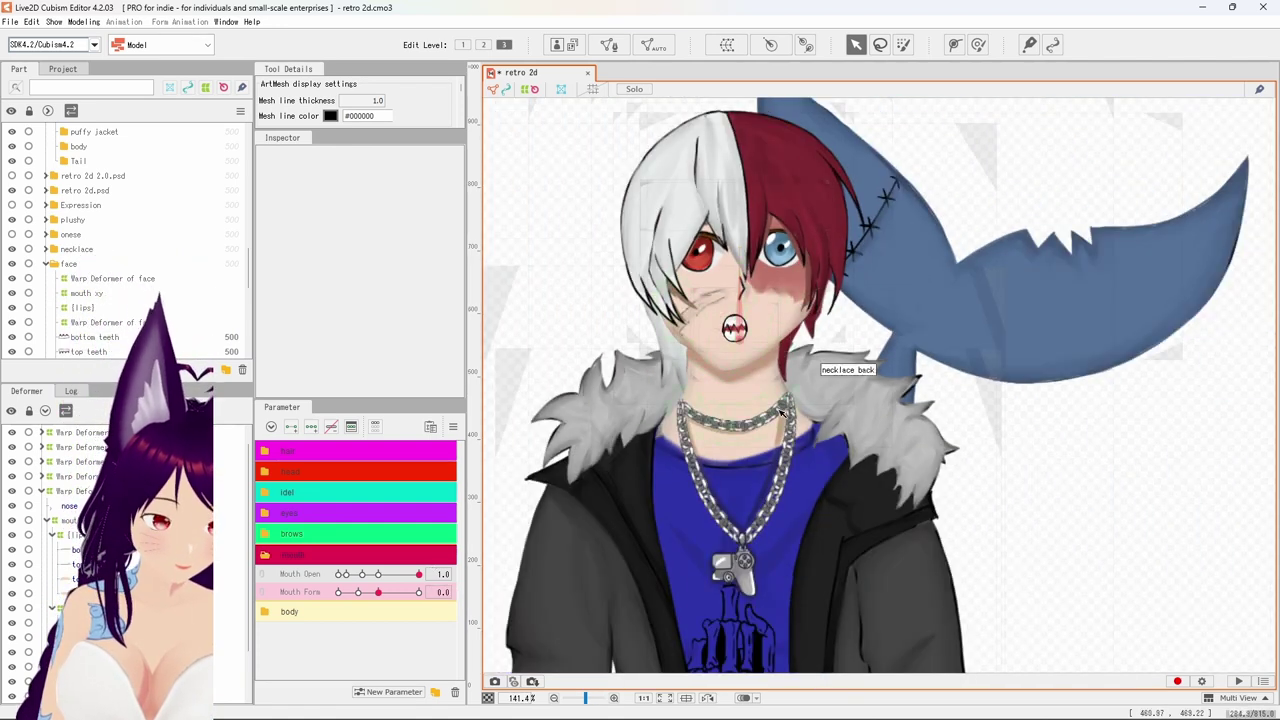
scroll(755, 372, up, 3)
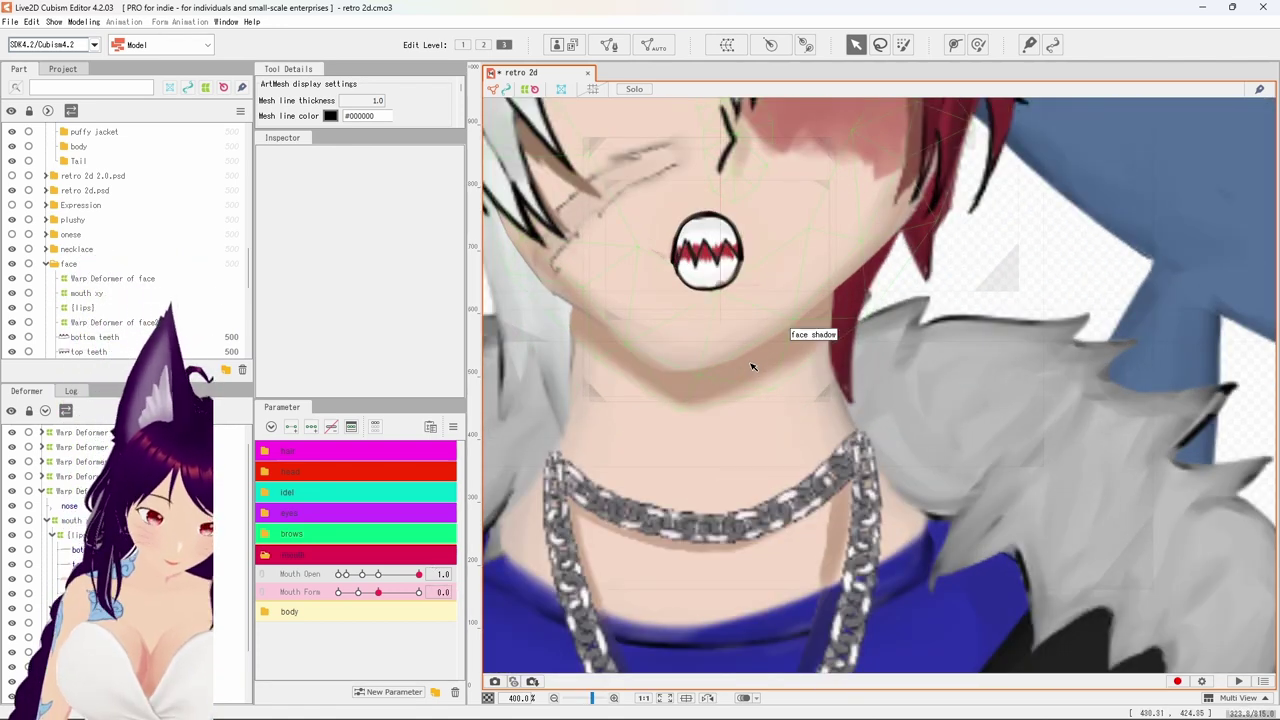
drag(711, 323, 754, 434)
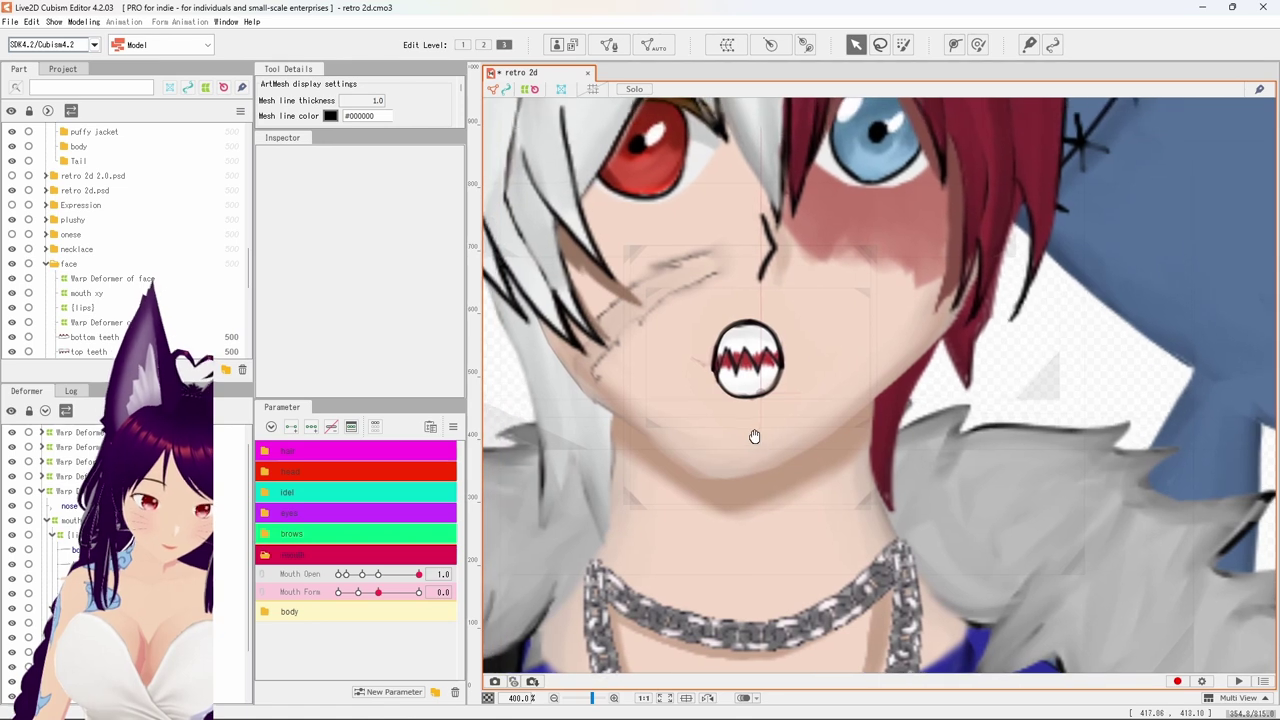
click(341, 576)
drag(341, 577, 339, 577)
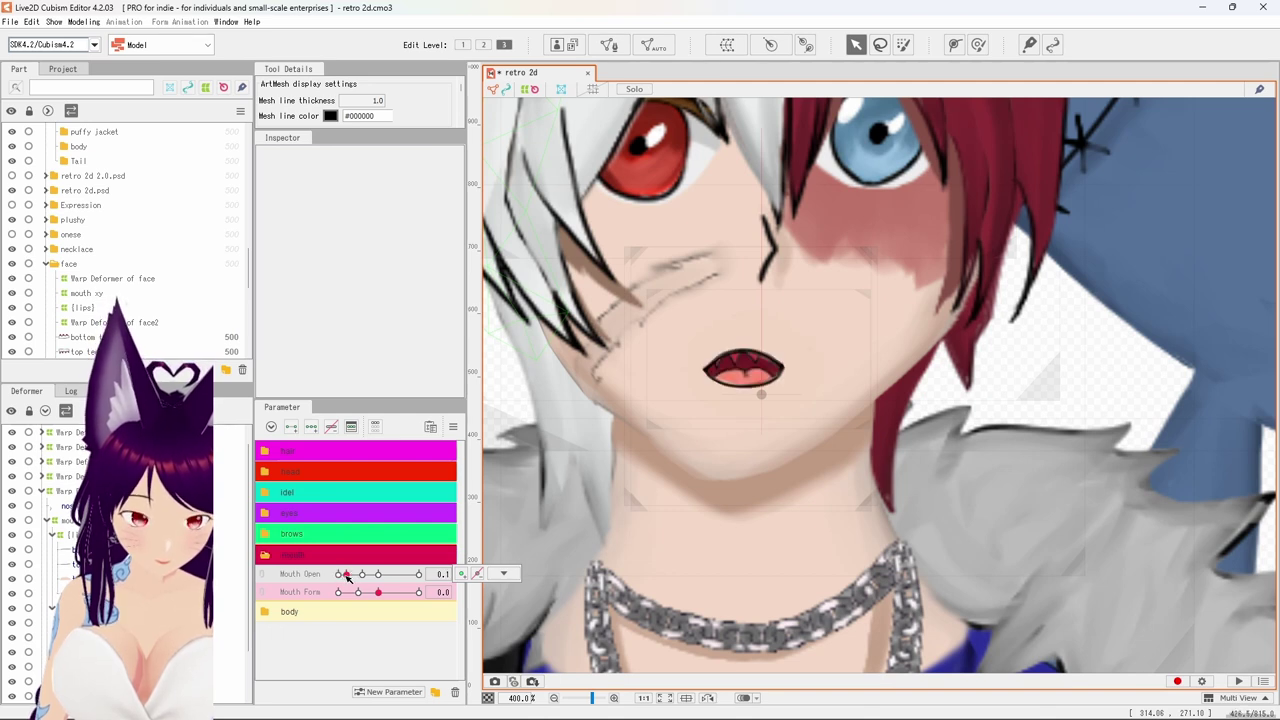
click(363, 576)
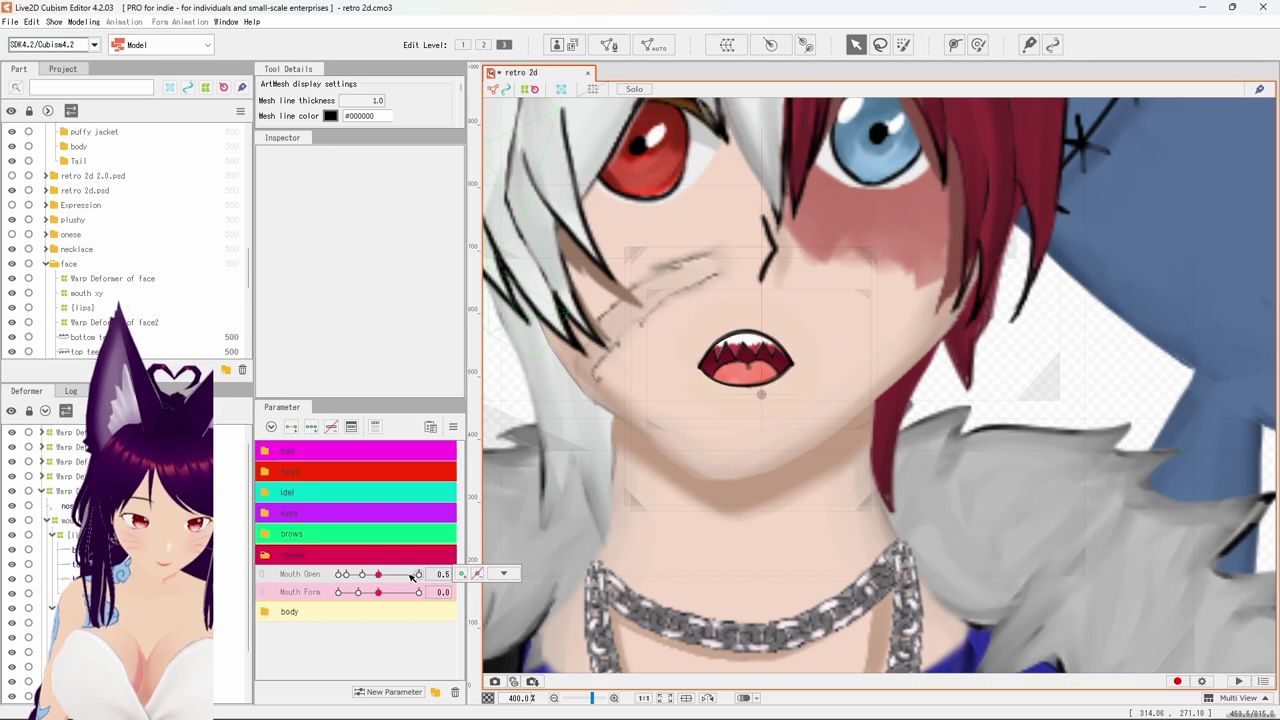
click(393, 575)
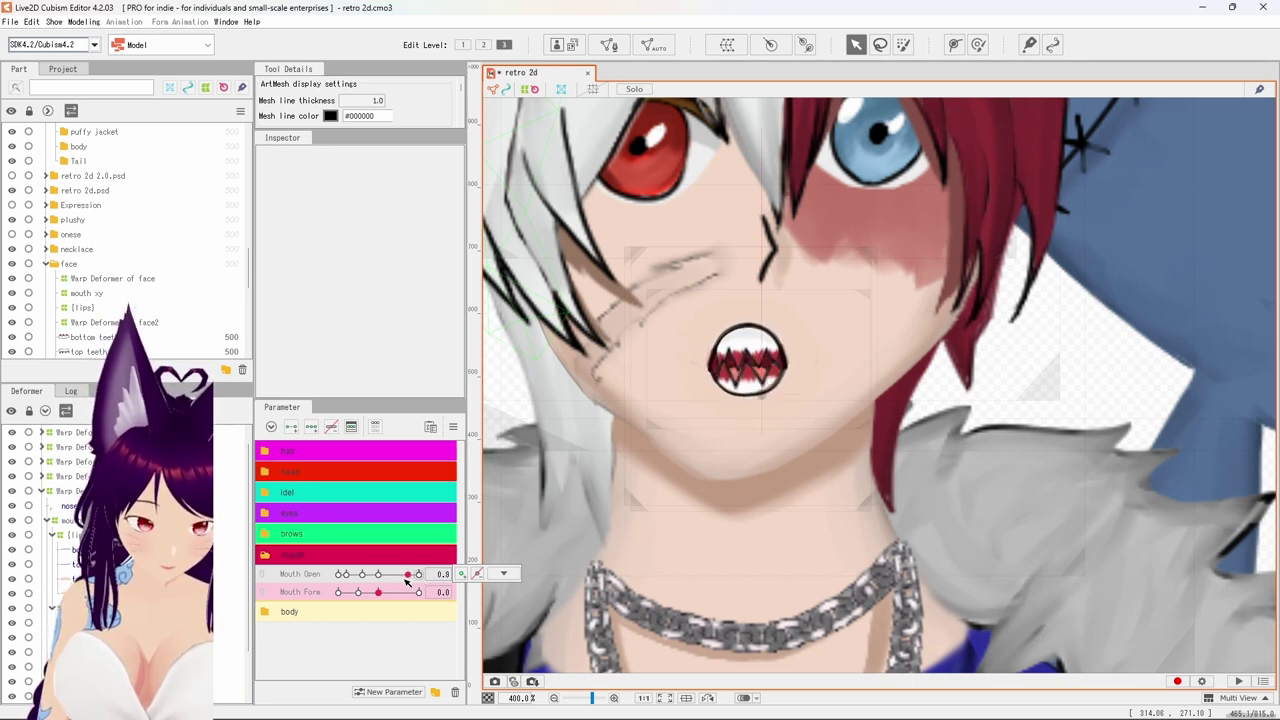
drag(391, 582, 342, 592)
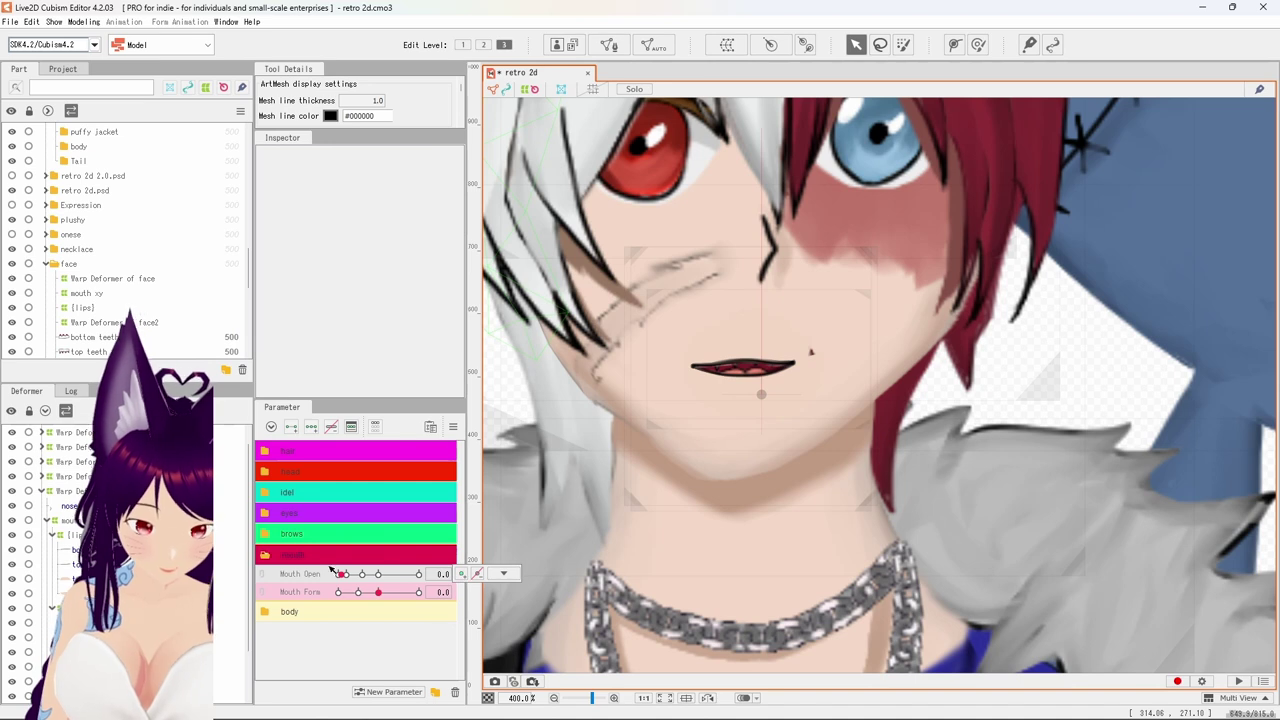
Nudge the top lip skin's vertex beside the right mouth corner slightly outward at Mouth Open 0.1.
click(813, 355)
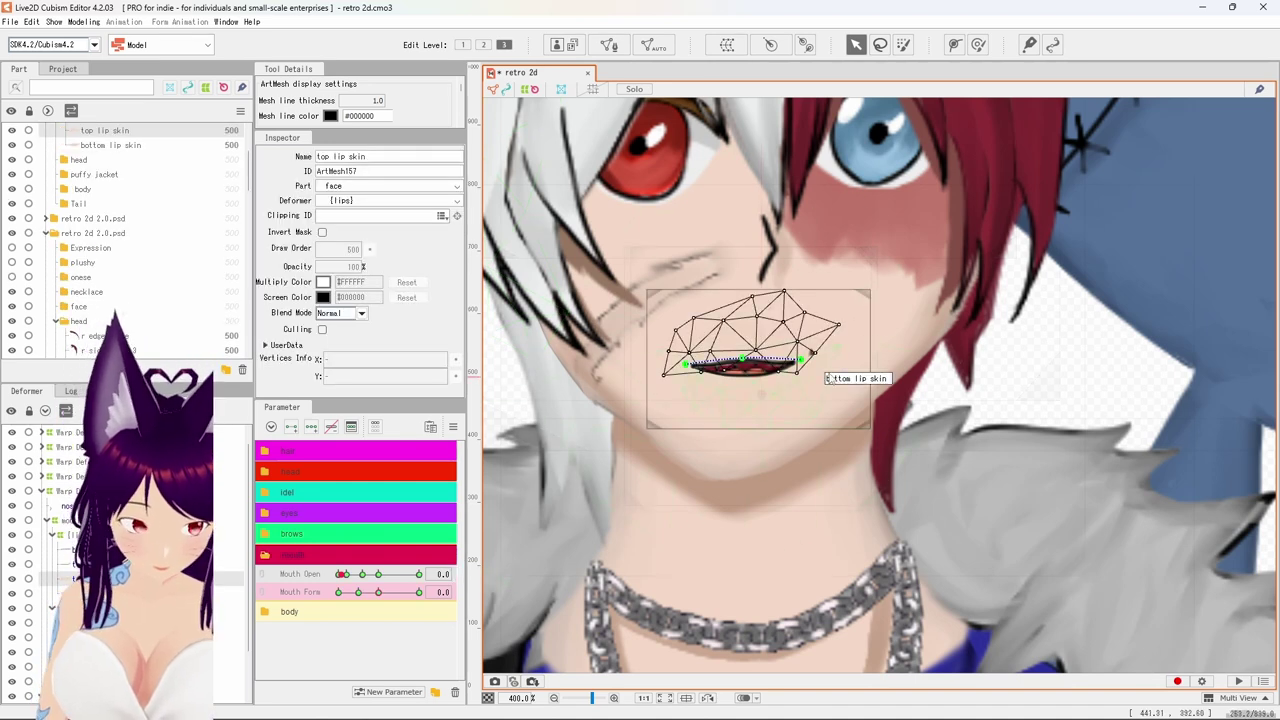
scroll(829, 365, up, 5)
click(769, 325)
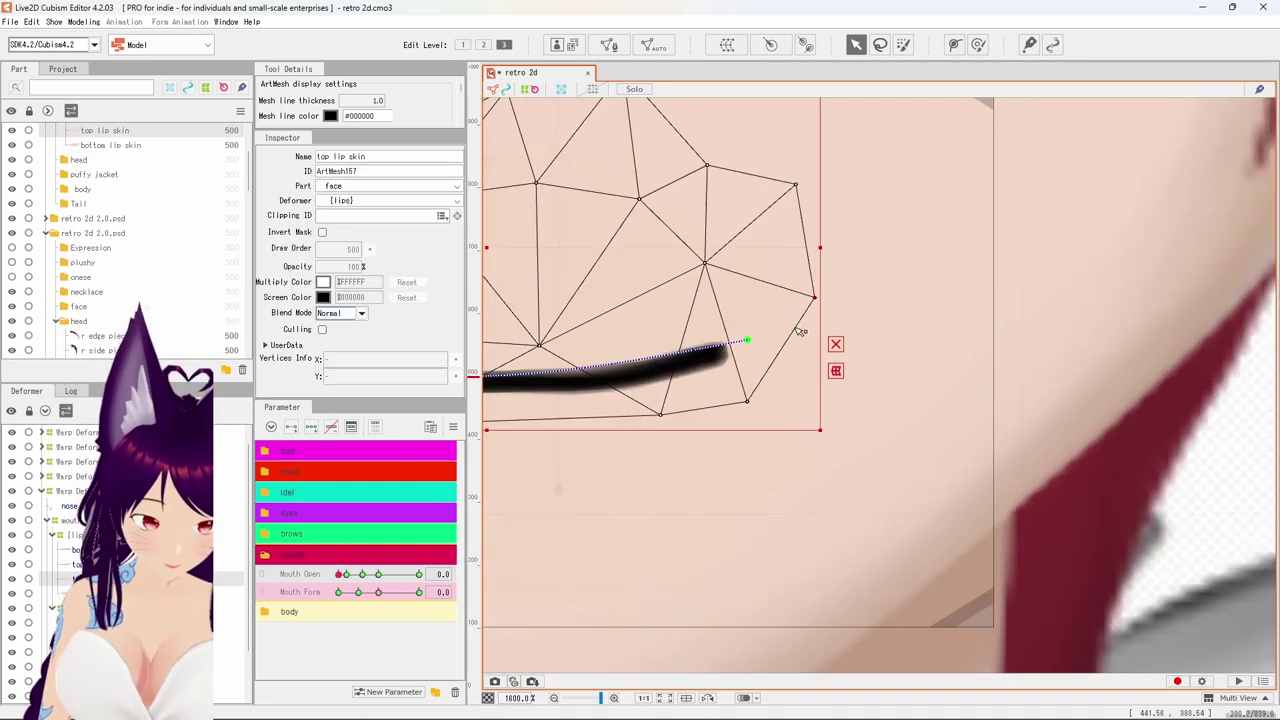
click(345, 574)
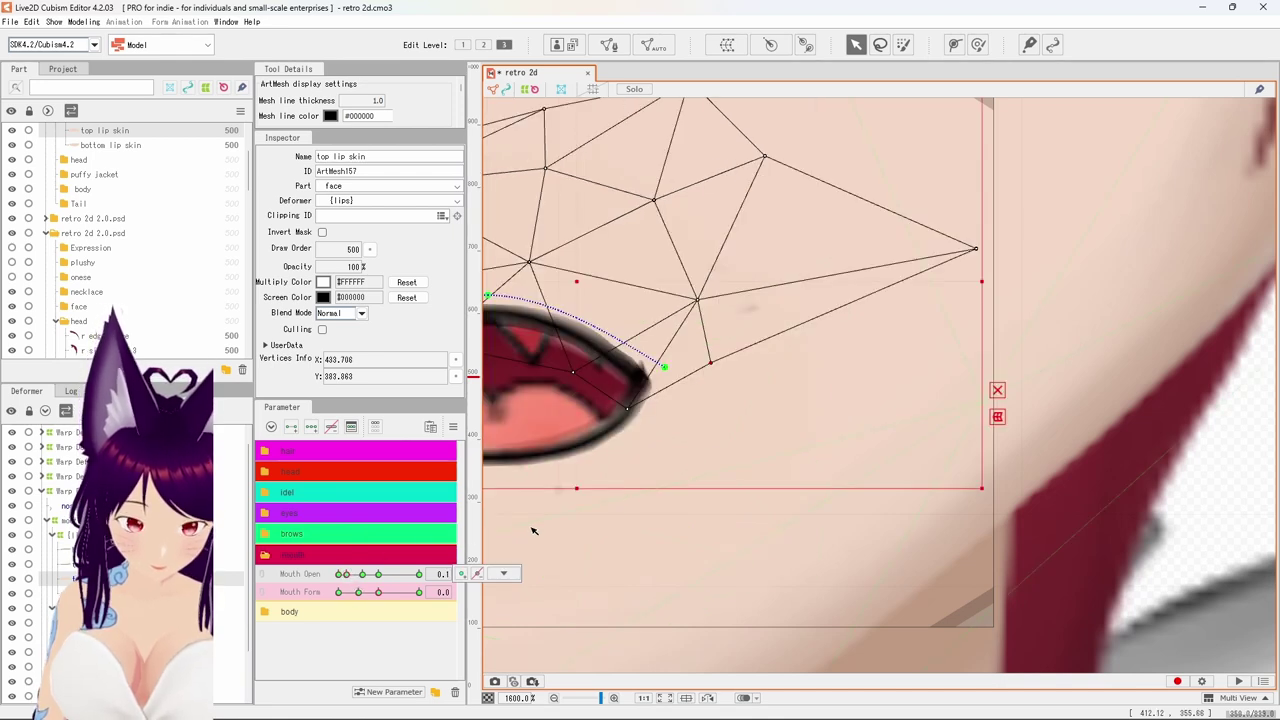
scroll(646, 487, down, 2)
scroll(697, 414, up, 2)
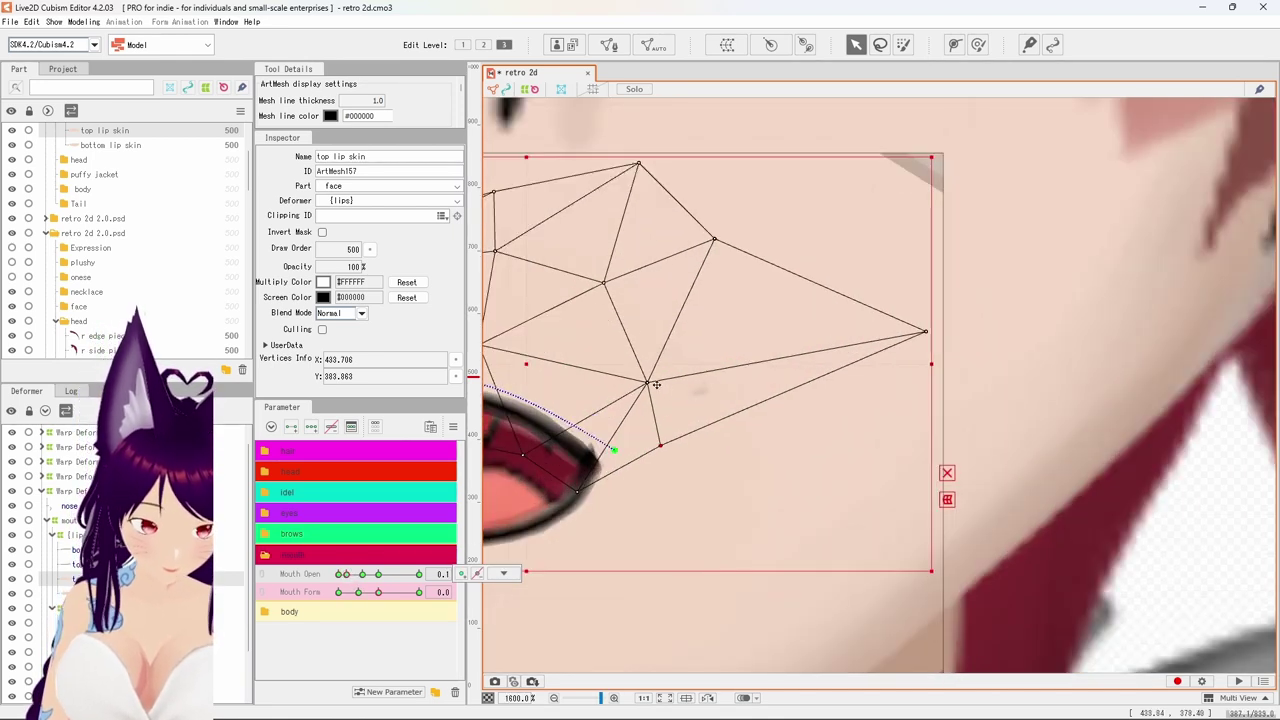
drag(650, 385, 657, 386)
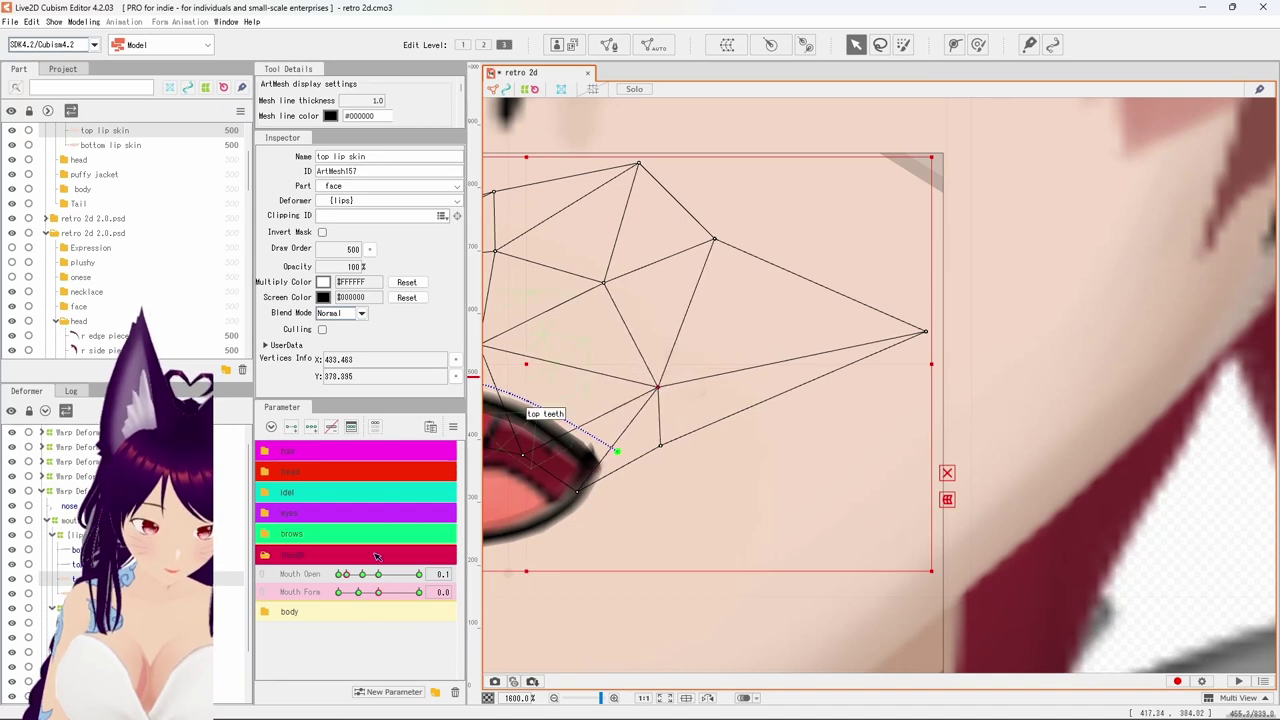
Add a top lip skin keyform between Mouth Open 0.0 and 0.1 and pull its right corner vertex outward and down over the stray mouth colour.
drag(341, 575, 342, 575)
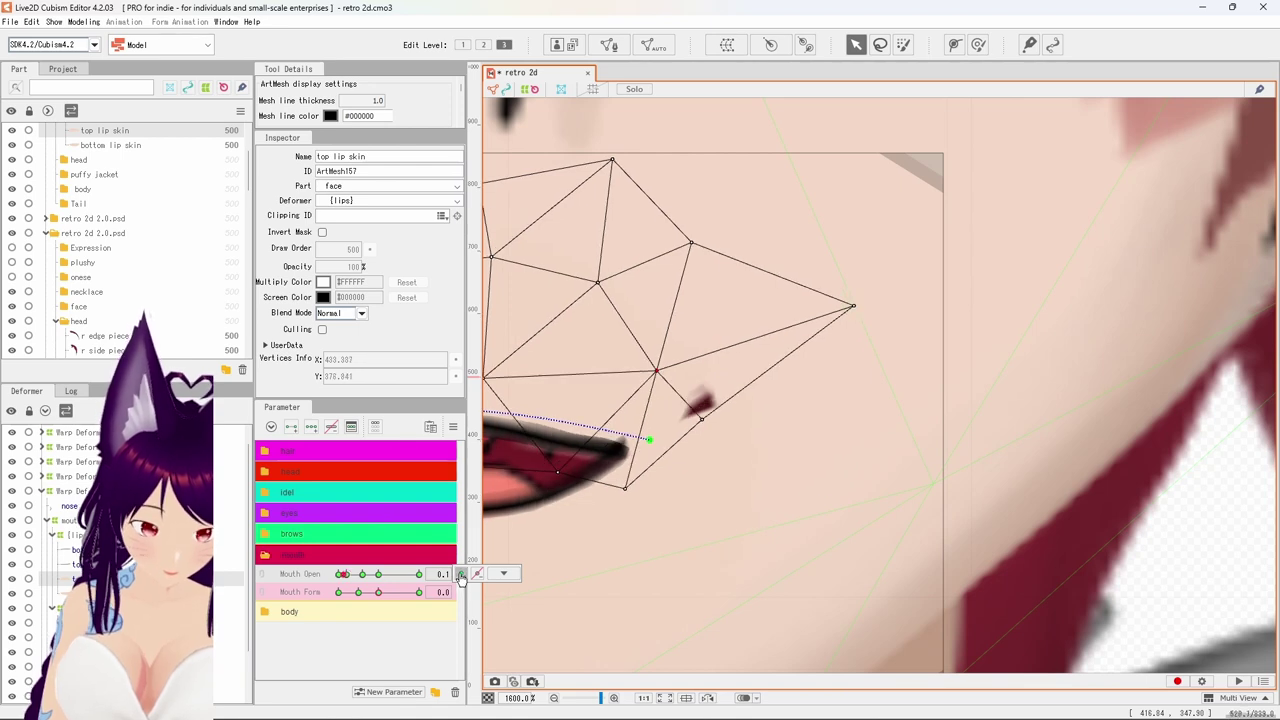
click(503, 573)
click(716, 430)
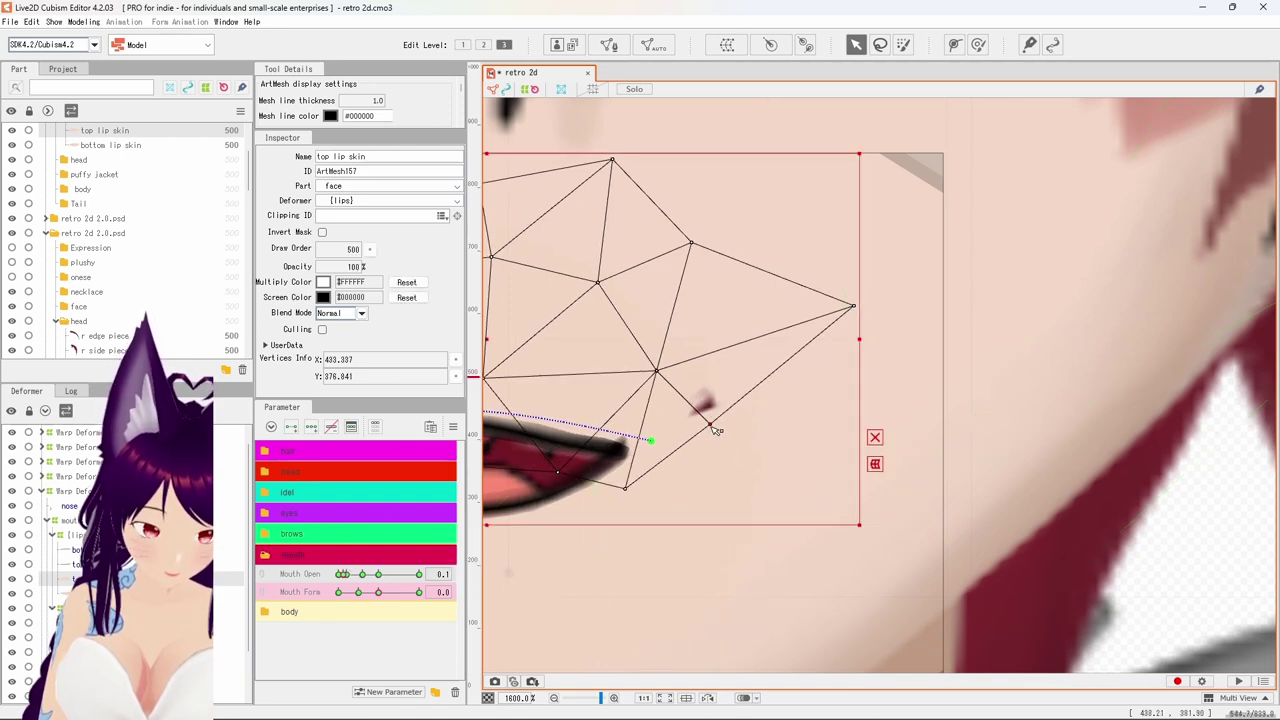
drag(716, 430, 755, 458)
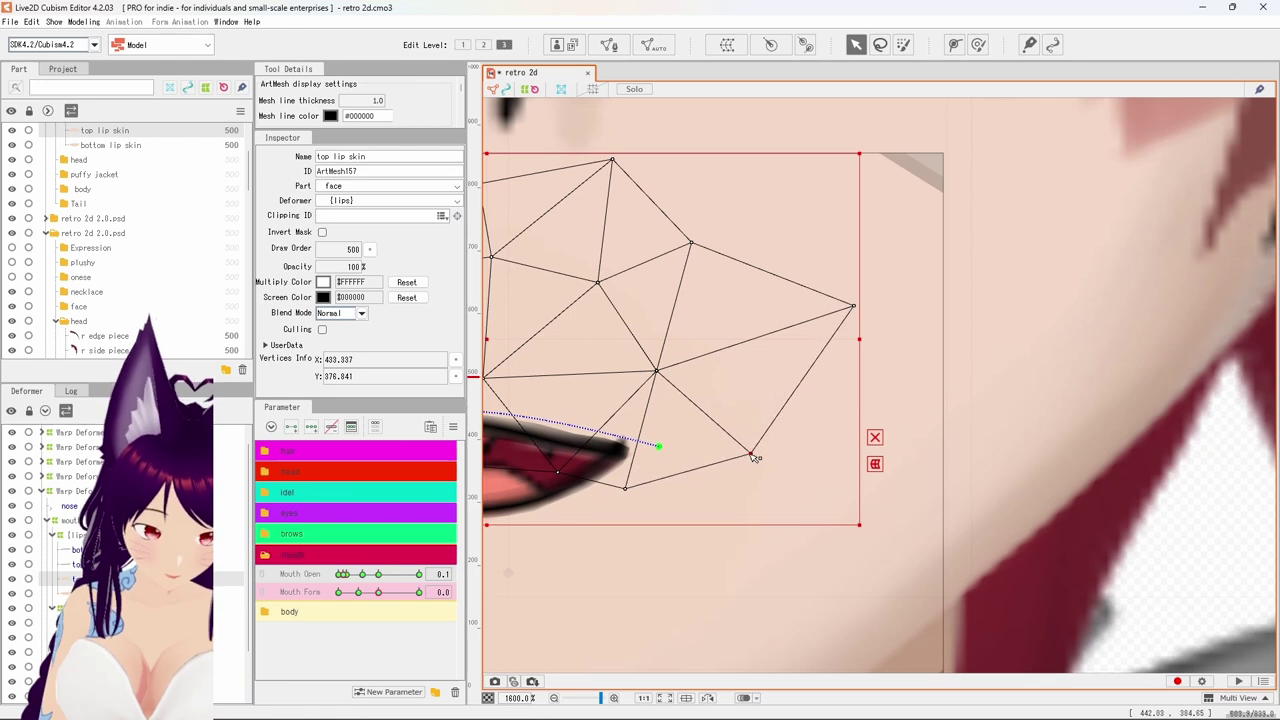
scroll(755, 458, down, 6)
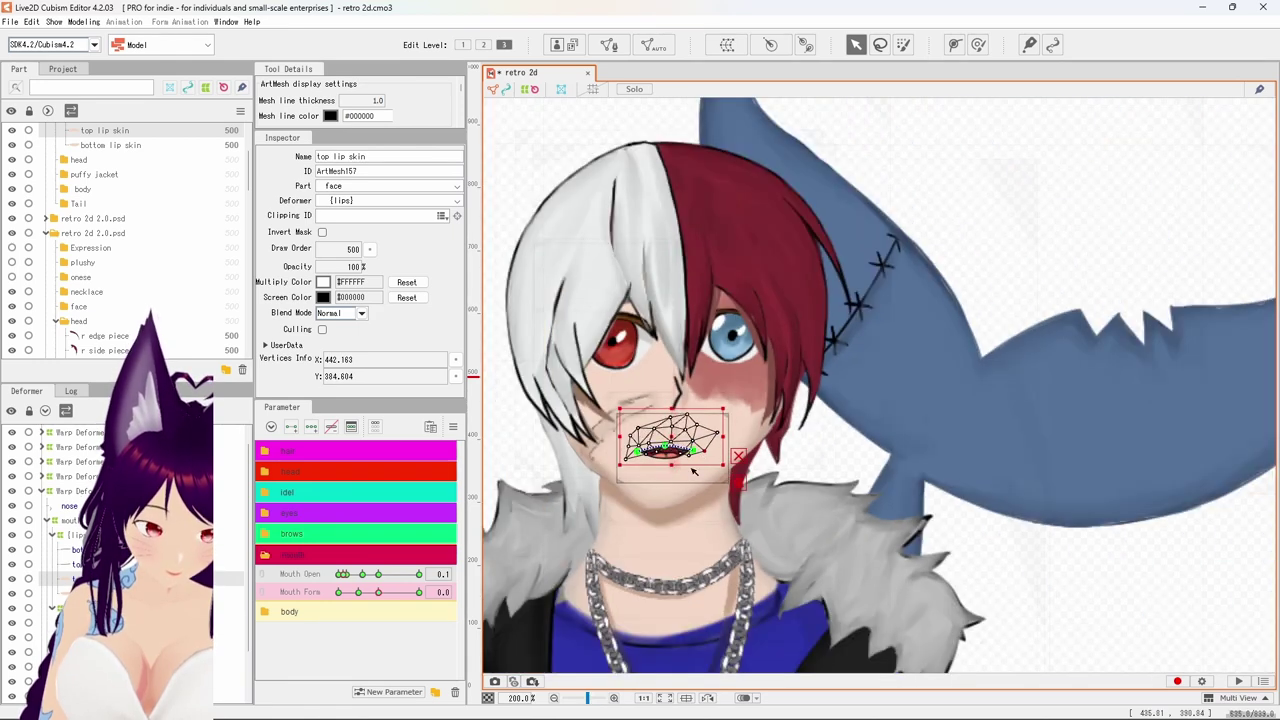
click(339, 575)
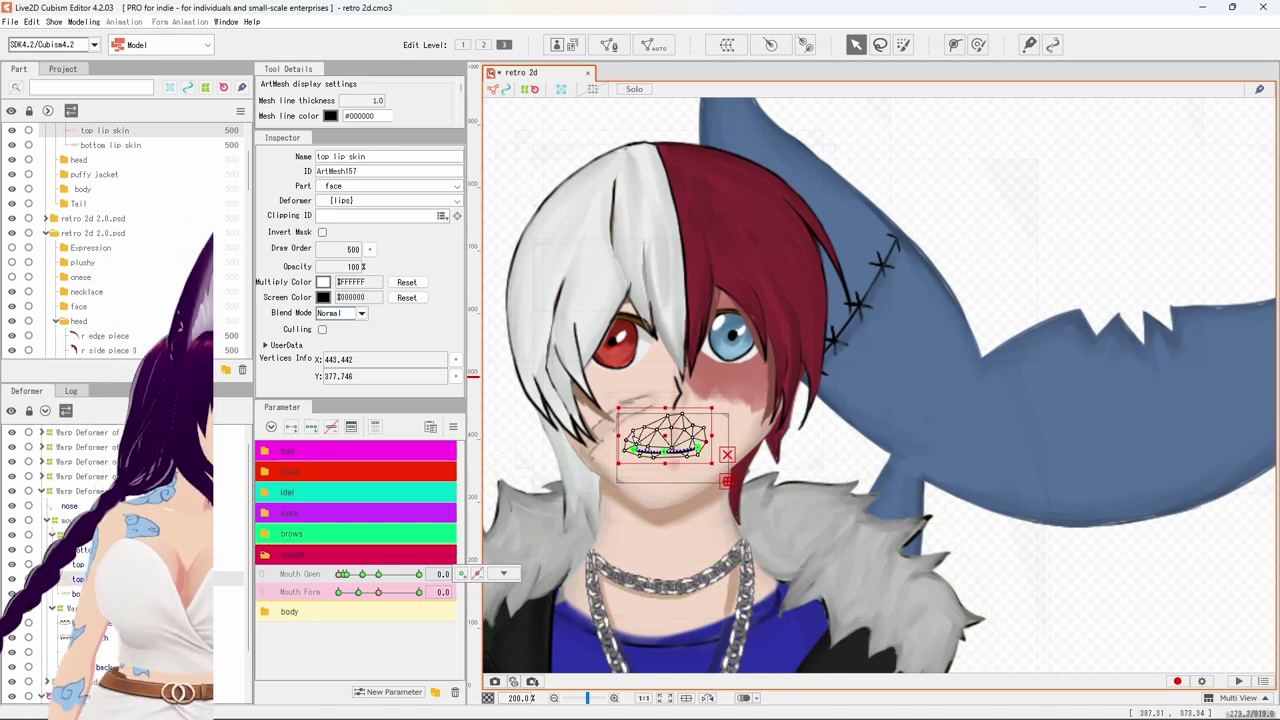
scroll(668, 444, up, 6)
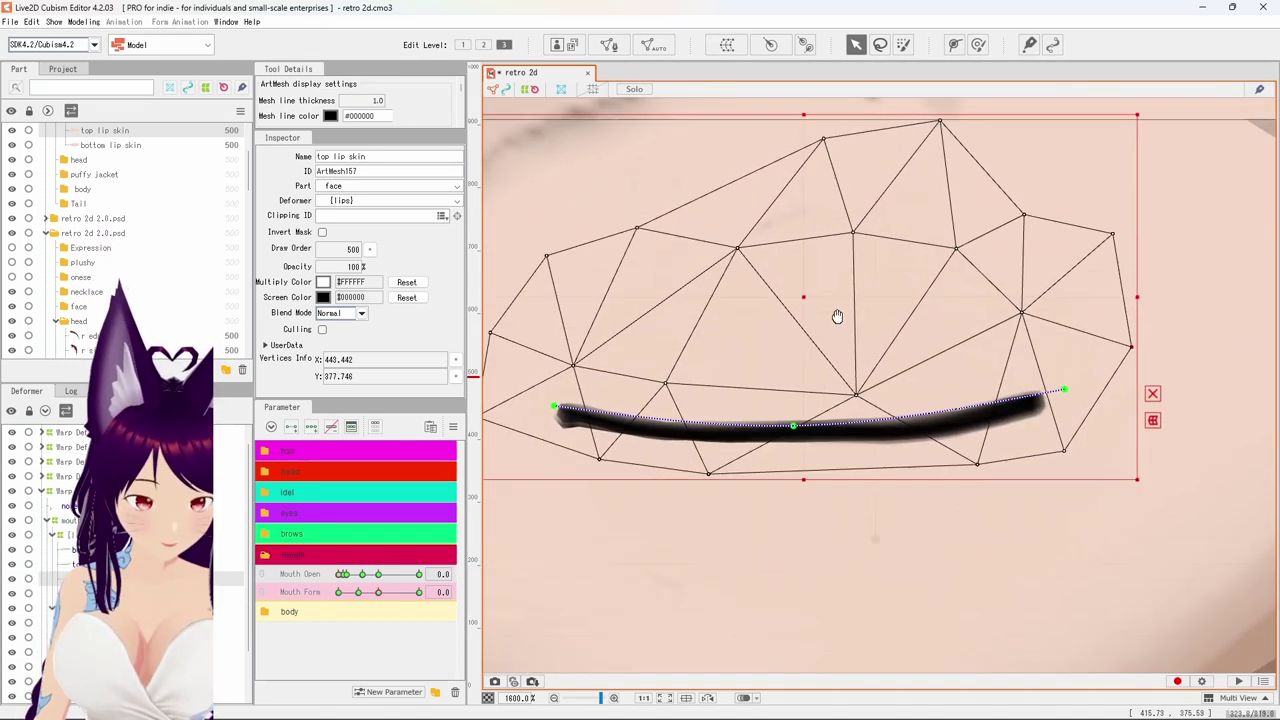
scroll(837, 316, down, 2)
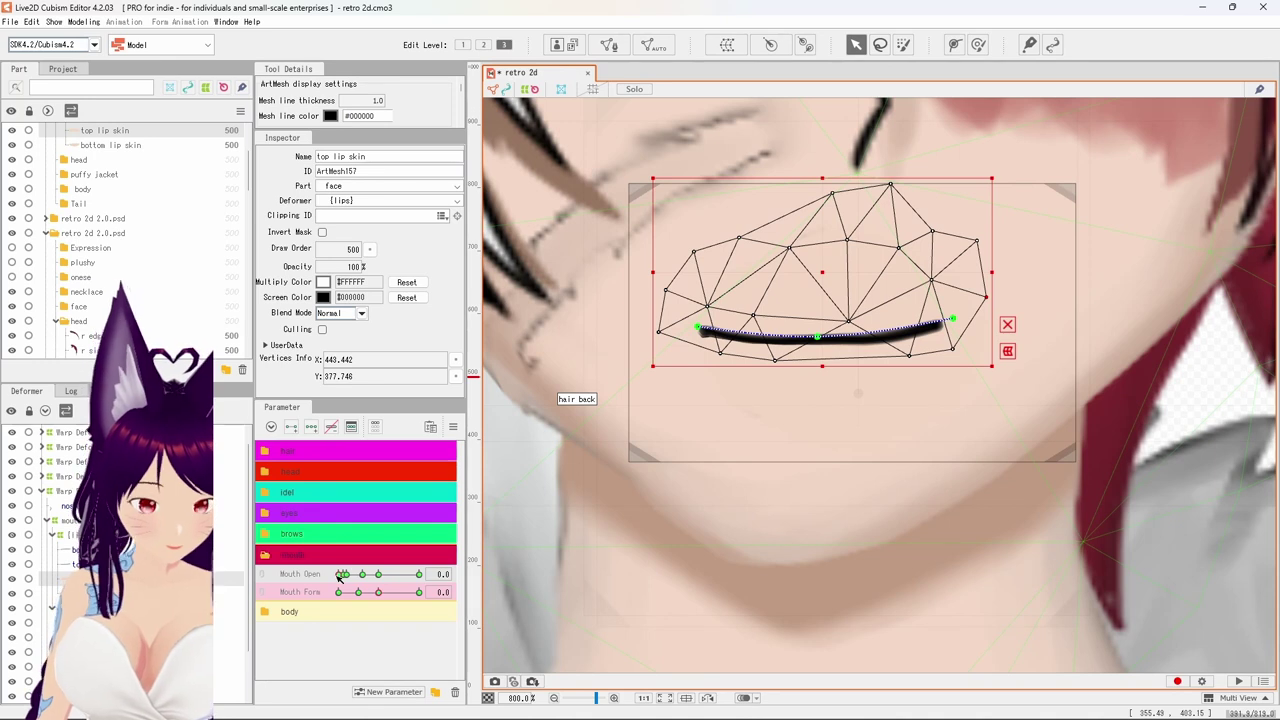
Add a top lip skin keyform at Mouth Open 0.7, pull its rightmost vertex outward, and return Mouth Open to 0.0.
drag(340, 576, 398, 578)
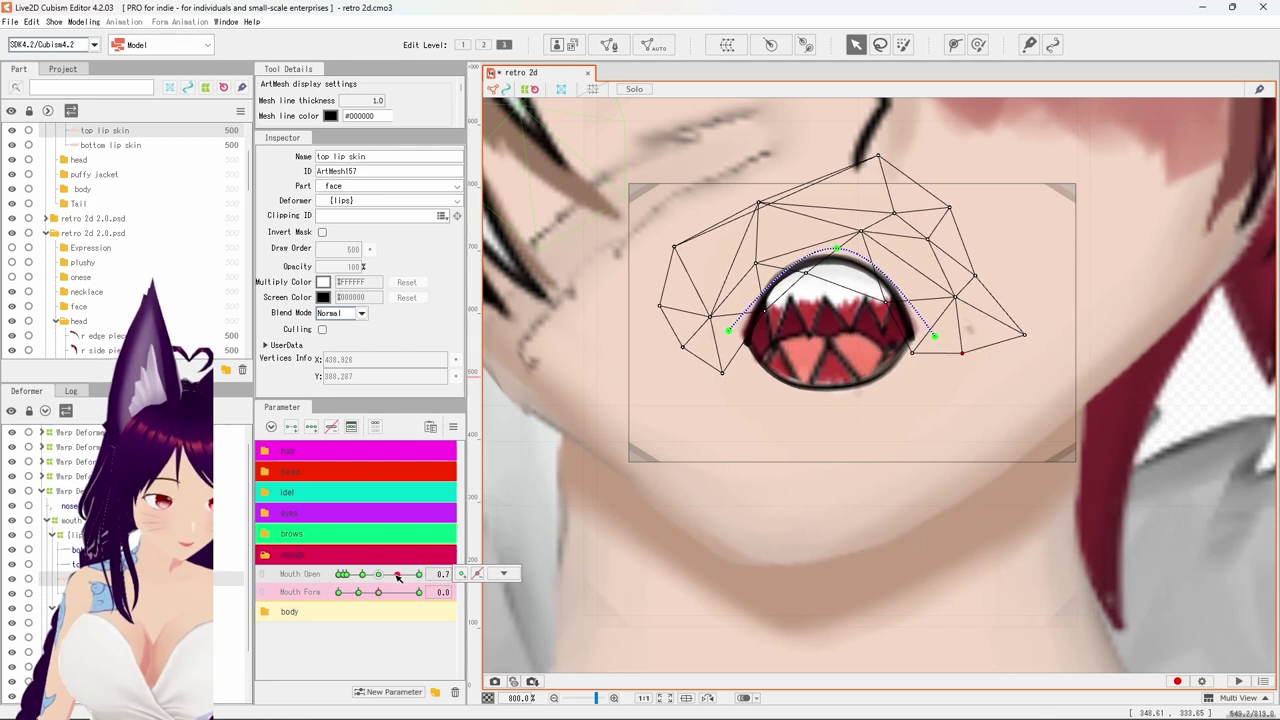
click(463, 576)
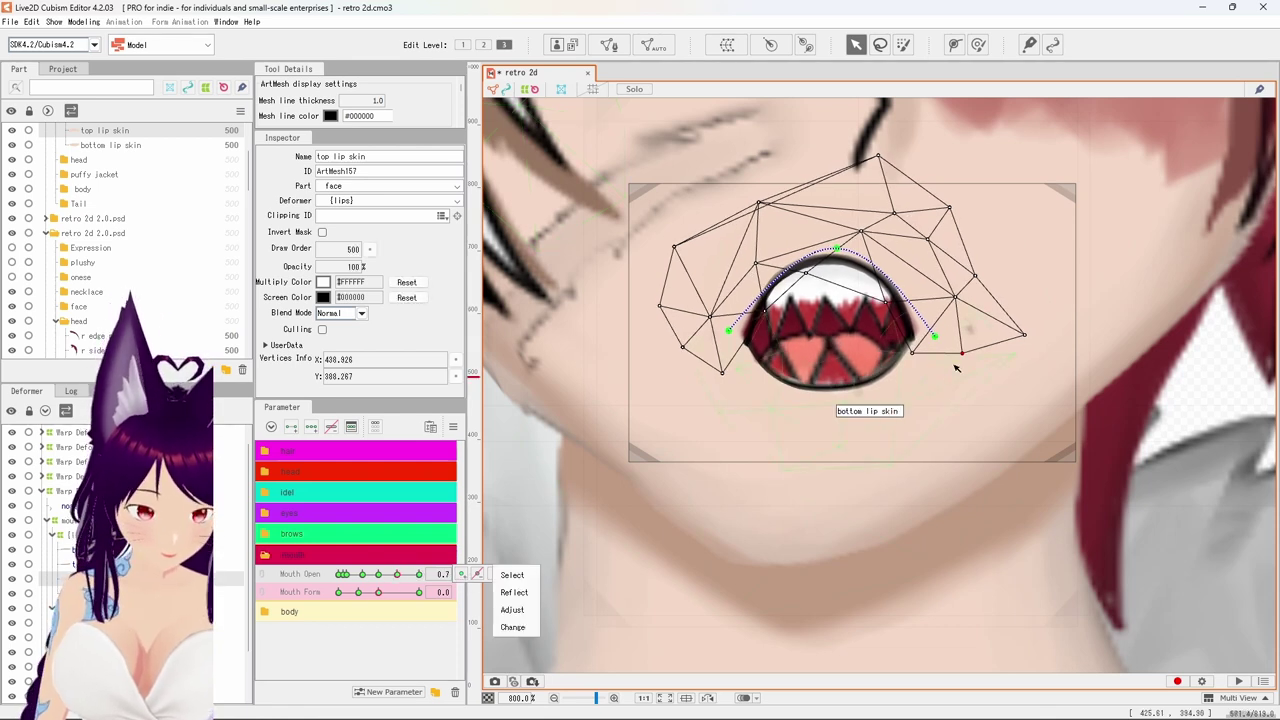
click(1028, 339)
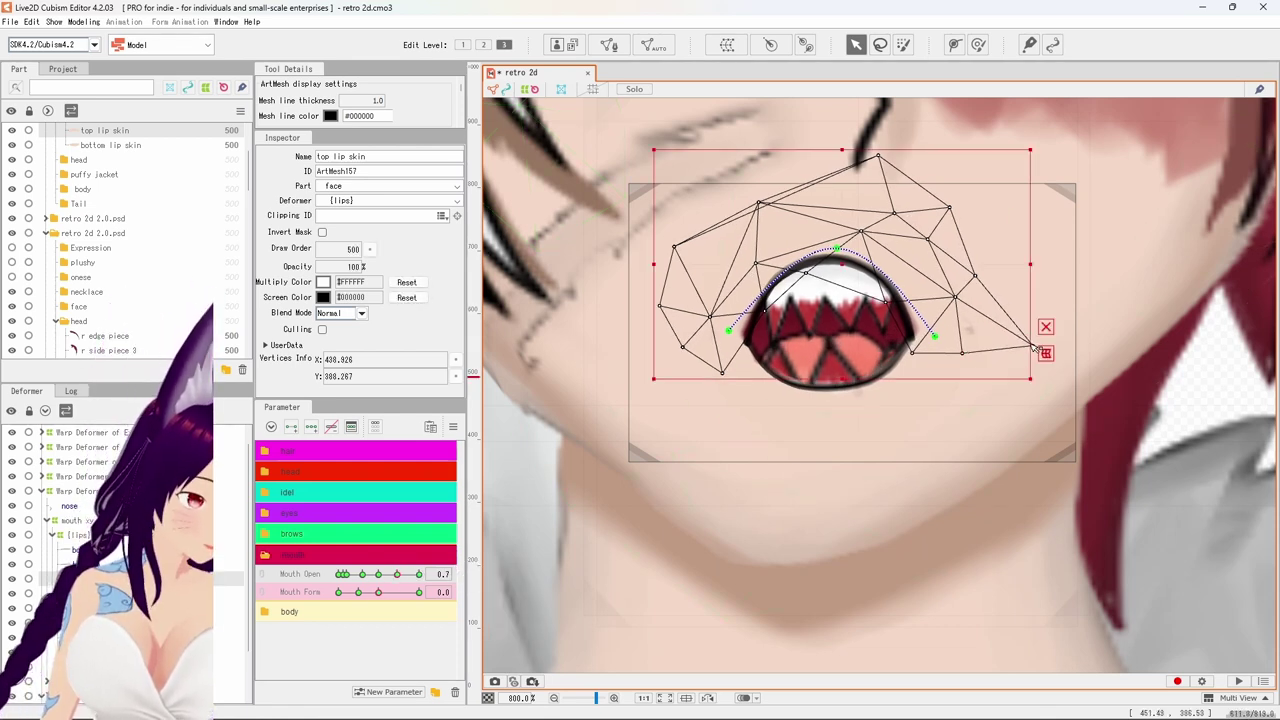
drag(1045, 352, 1064, 352)
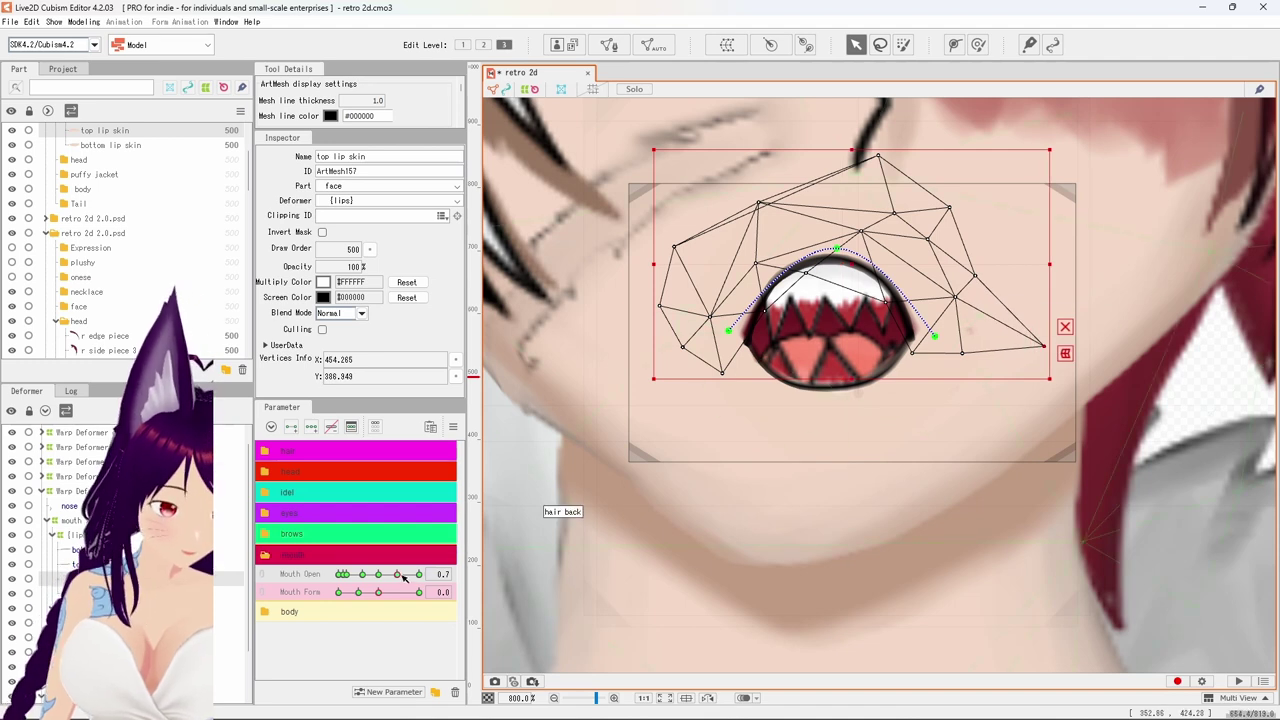
mouse_move(404, 579)
mouse_down()
mouse_move(425, 574)
mouse_move(312, 579)
mouse_move(460, 574)
mouse_move(294, 575)
mouse_up()
scroll(763, 459, down, 5)
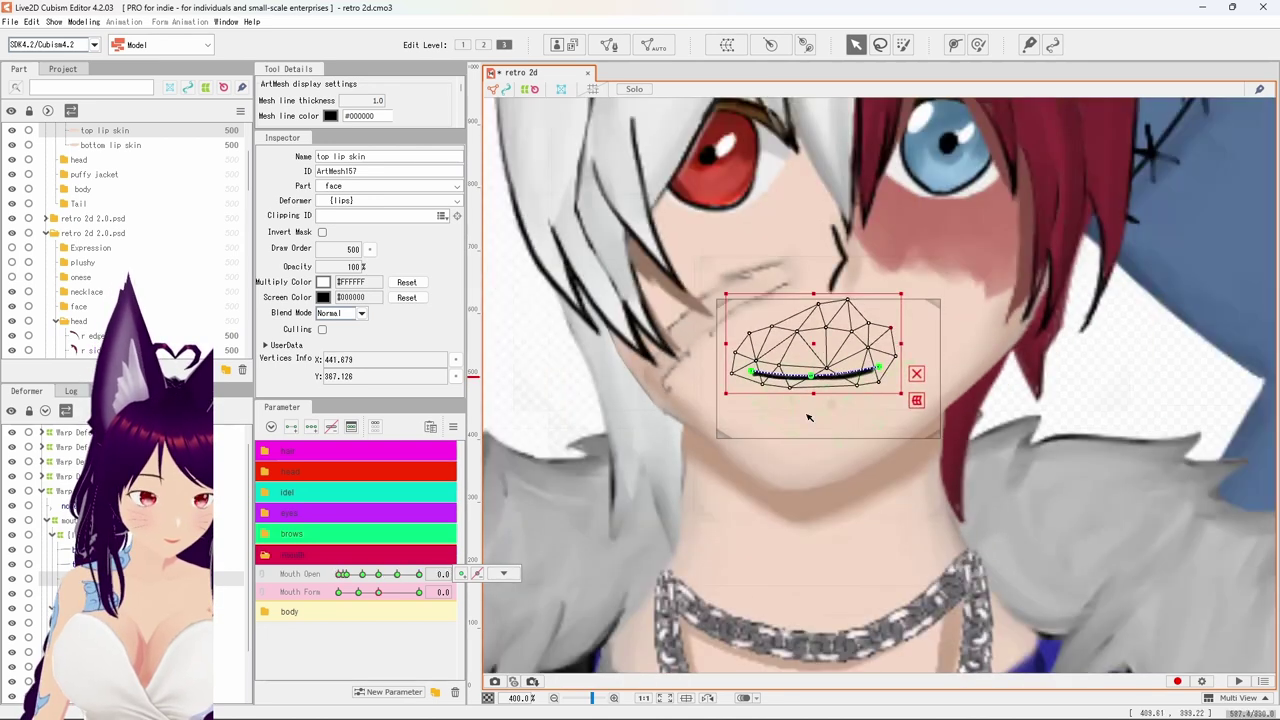
Set Mouth Open to 1.0 and move the bottom teeth mesh downward inside the open mouth.
scroll(835, 447, up, 4)
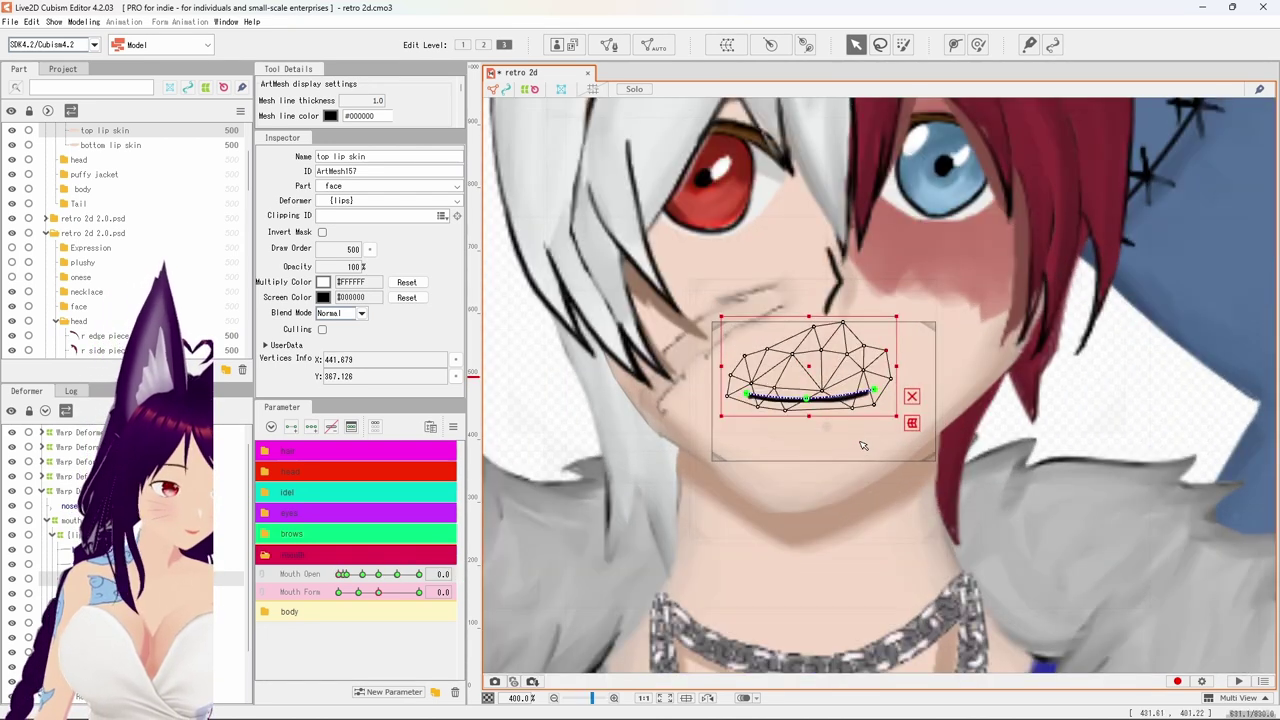
drag(341, 574, 352, 578)
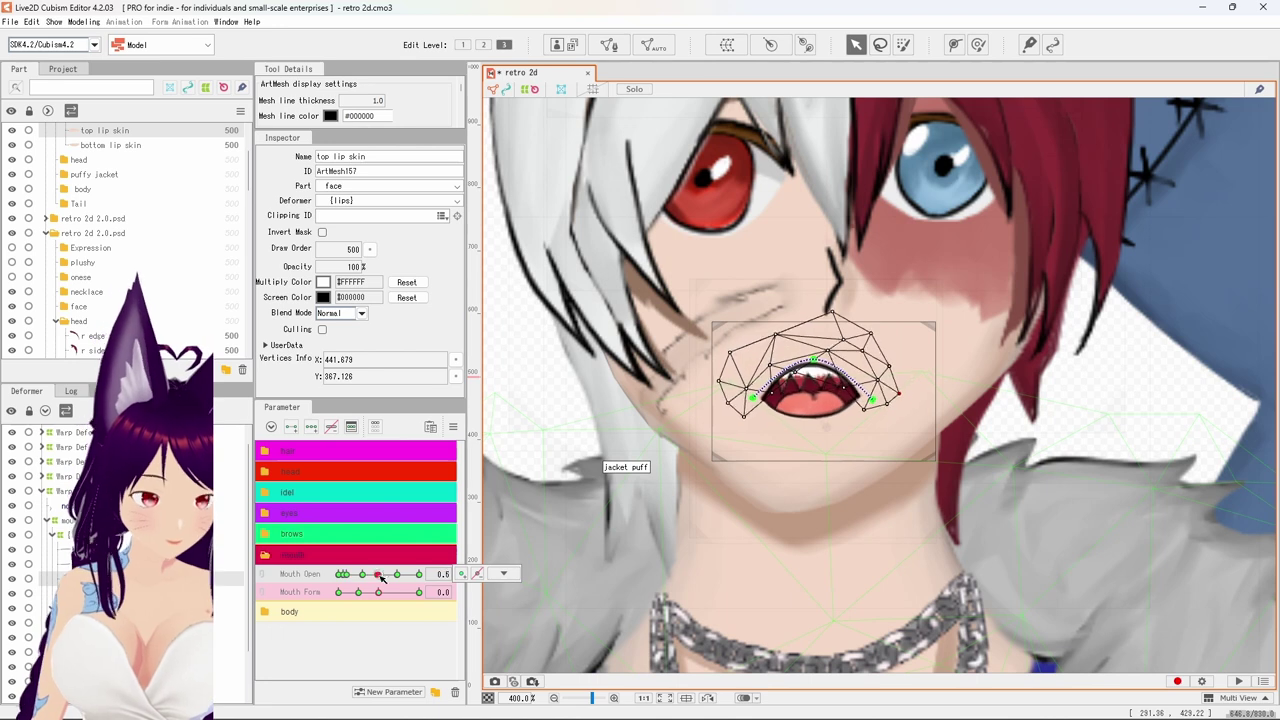
drag(445, 575, 478, 569)
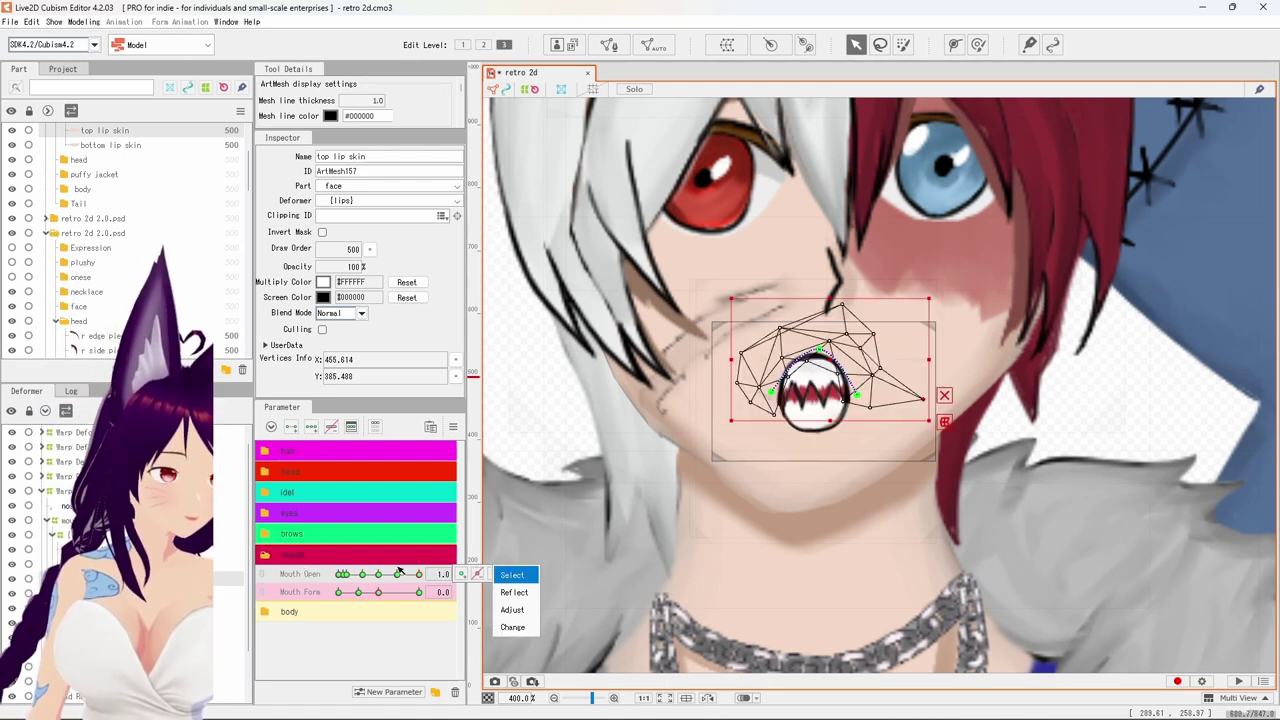
drag(397, 566, 423, 569)
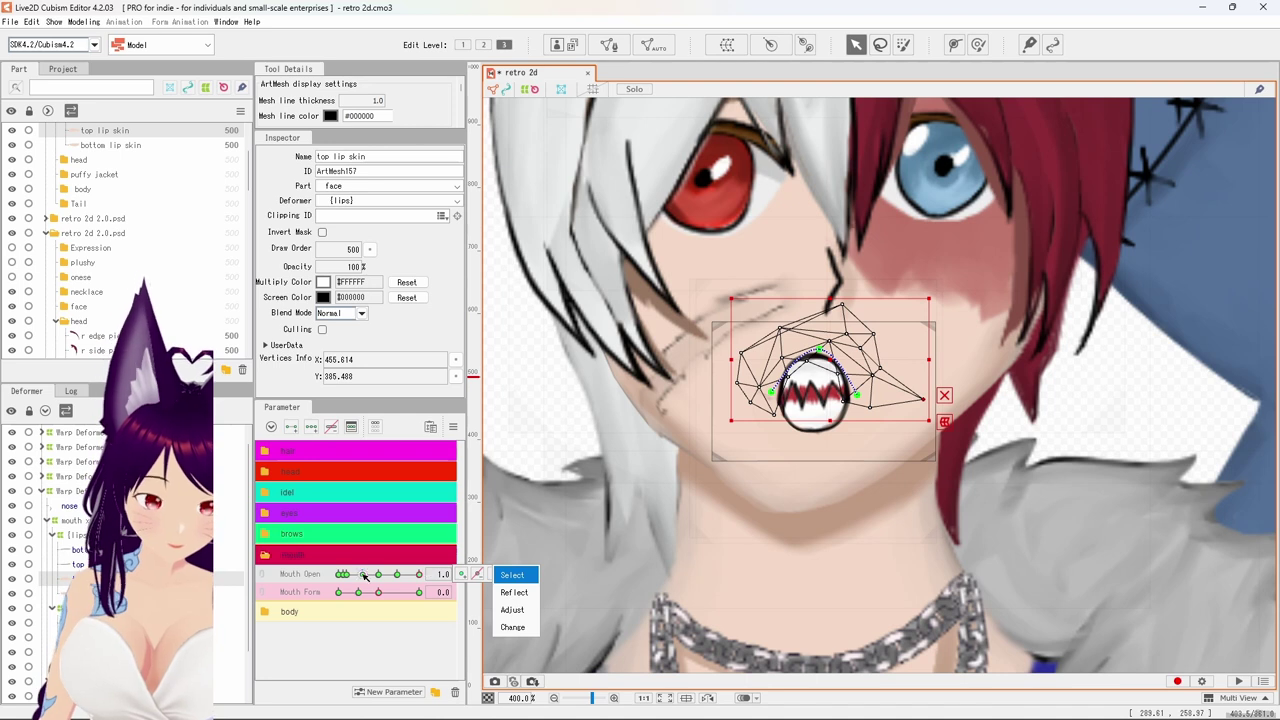
scroll(604, 393, up, 6)
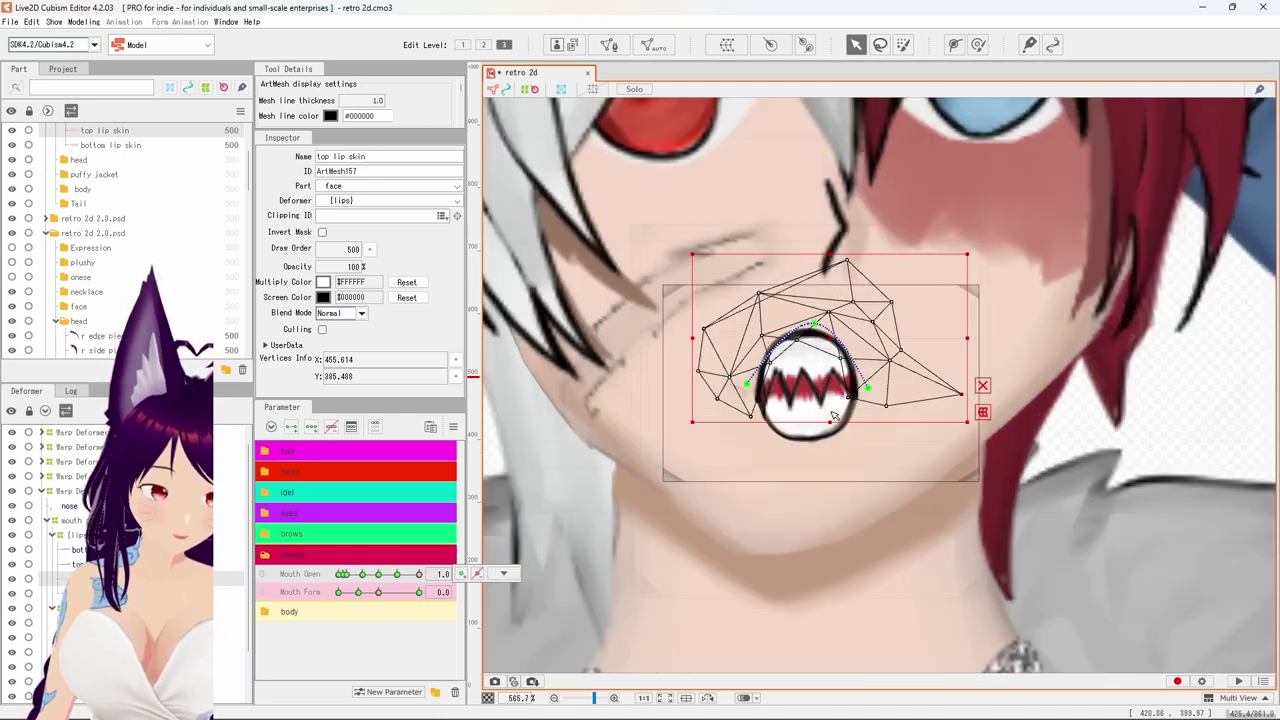
click(228, 622)
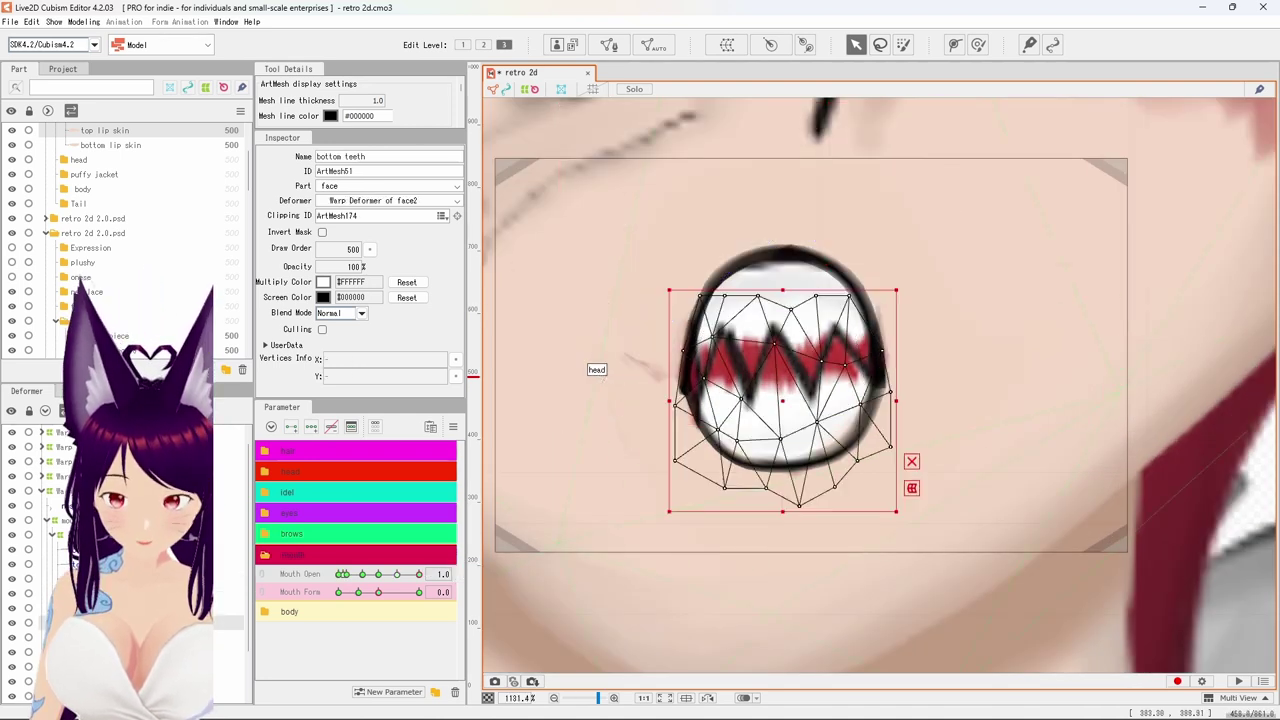
drag(783, 399, 785, 452)
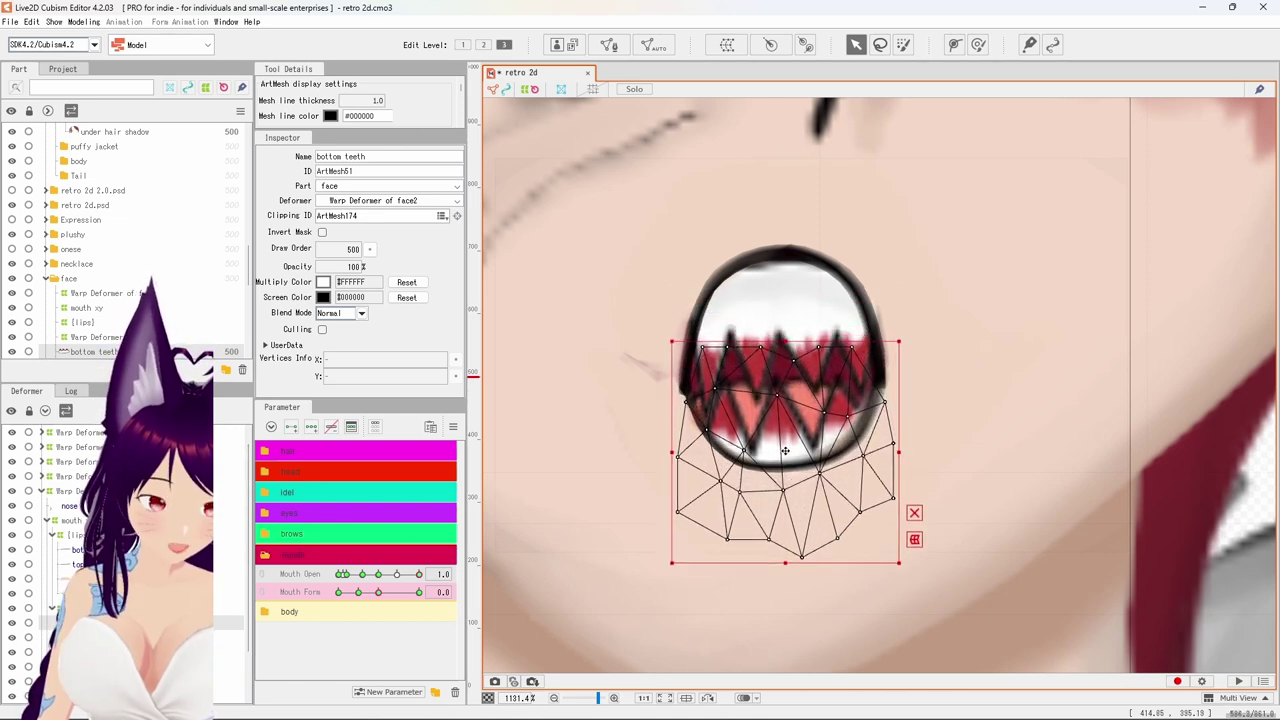
Move the top teeth mesh upward inside the mouth at Mouth Open 1.0, and deselect it.
click(228, 637)
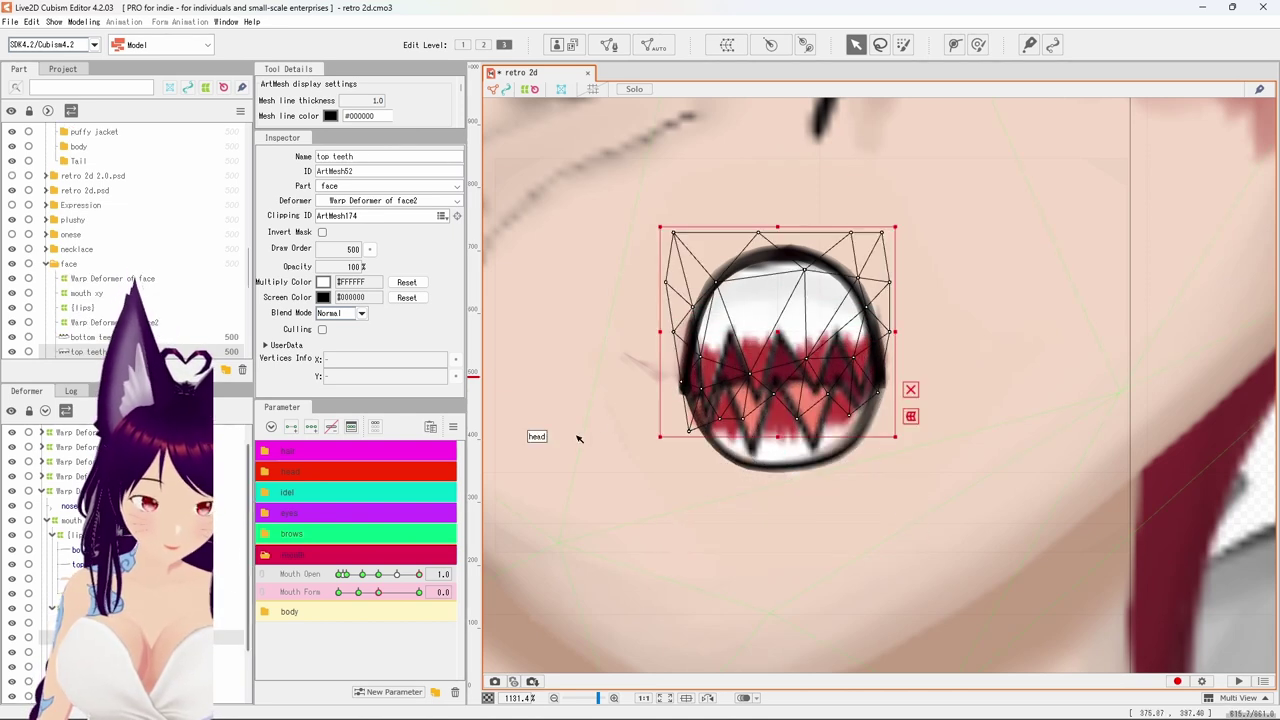
drag(778, 335, 775, 292)
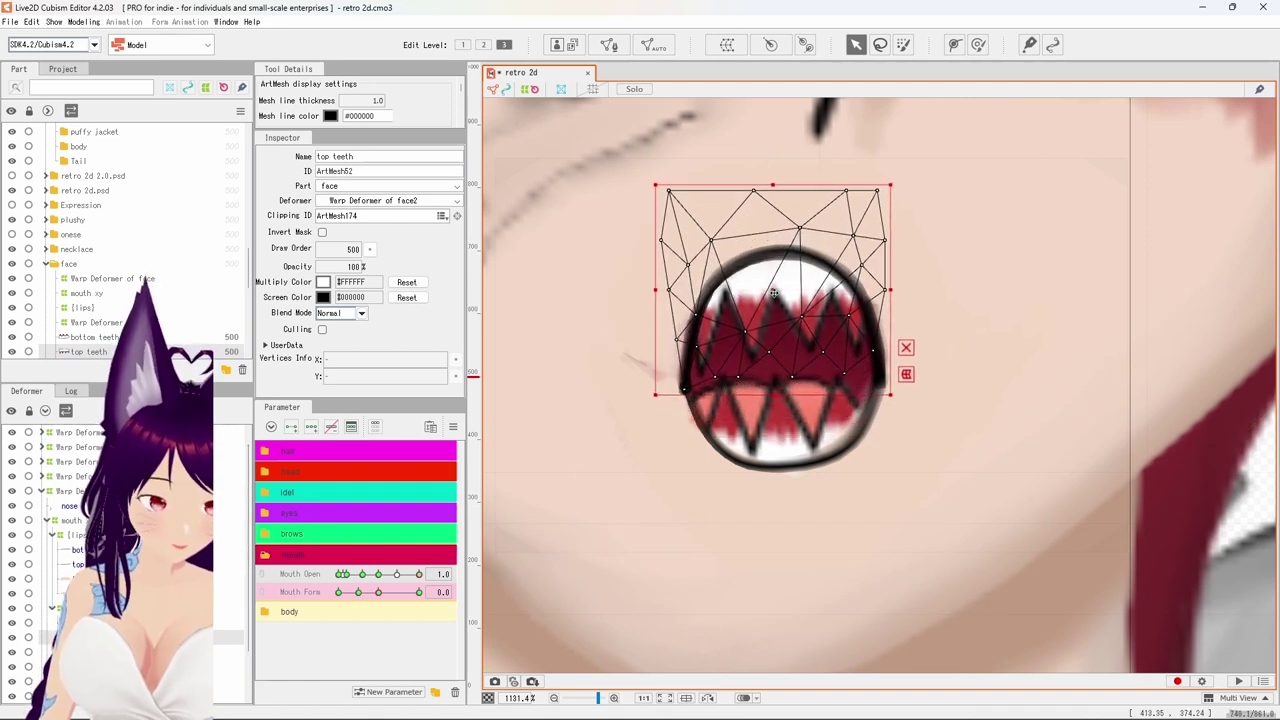
scroll(772, 338, down, 3)
scroll(772, 338, down, 2)
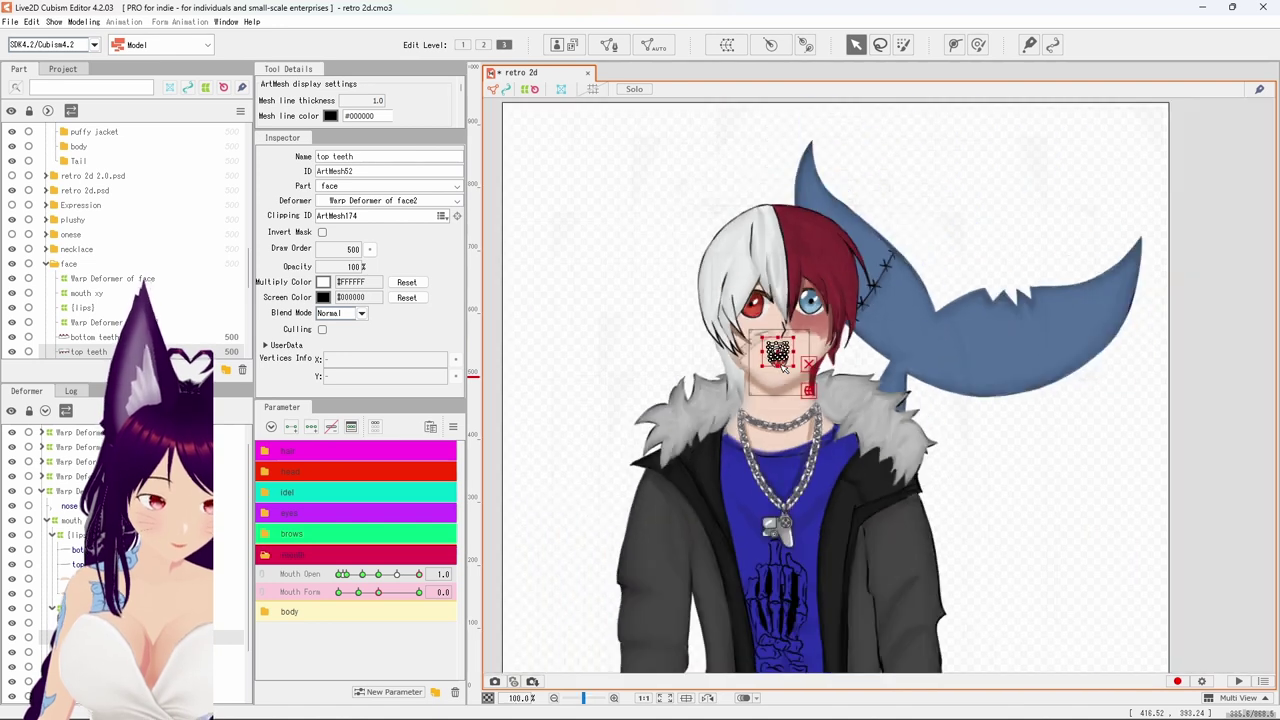
scroll(787, 368, up, 1)
drag(783, 365, 779, 528)
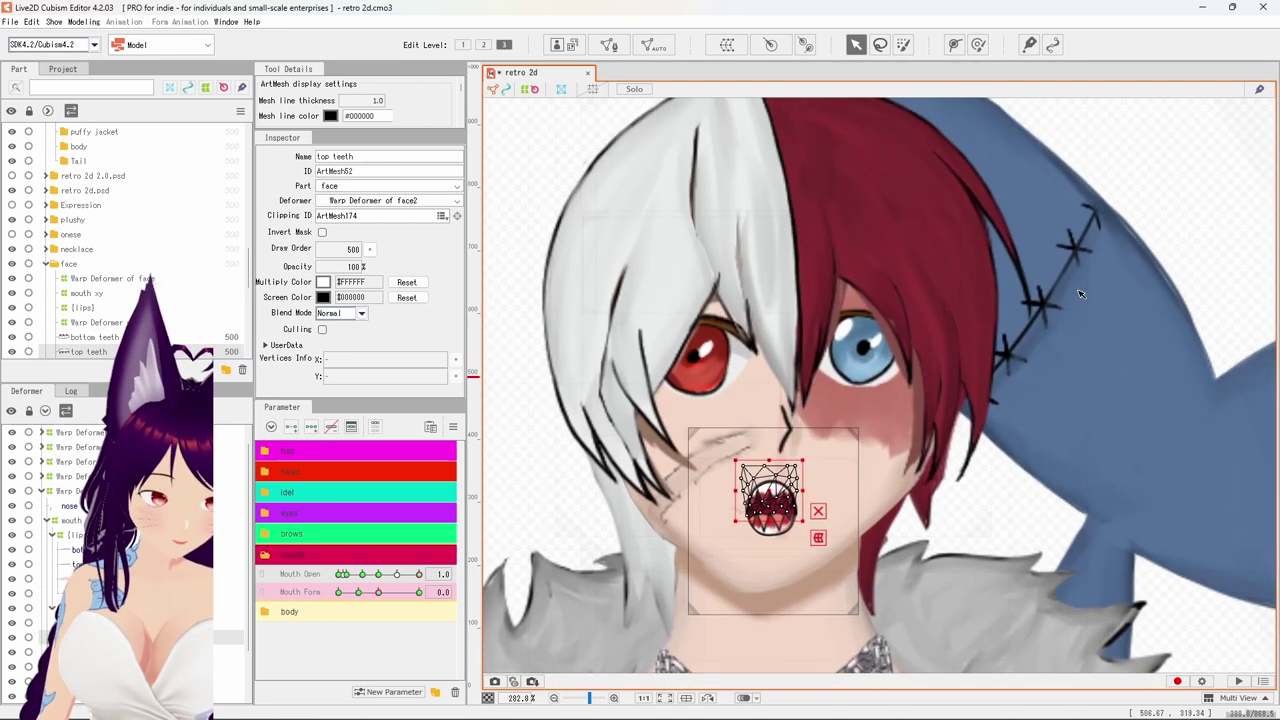
click(1241, 181)
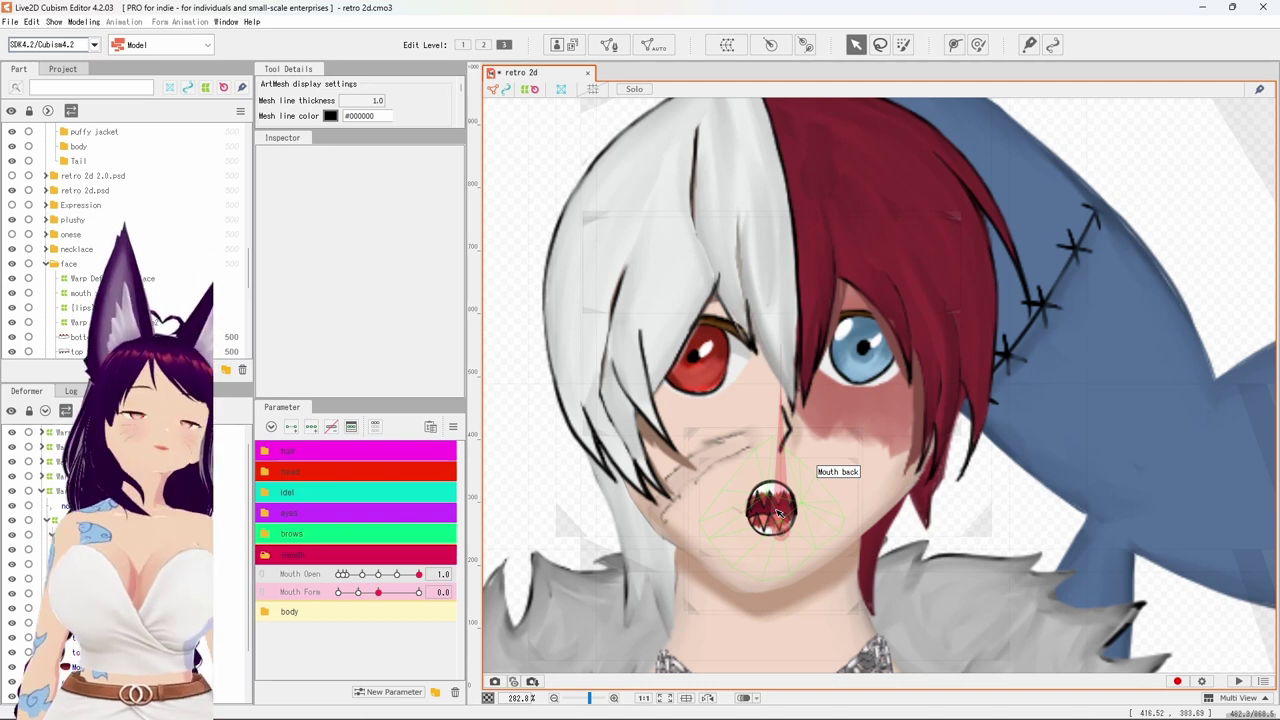
Pull the top lip skin's two lower vertices beside the left mouth corner outward and down at Mouth Open 1.0.
scroll(777, 513, up, 10)
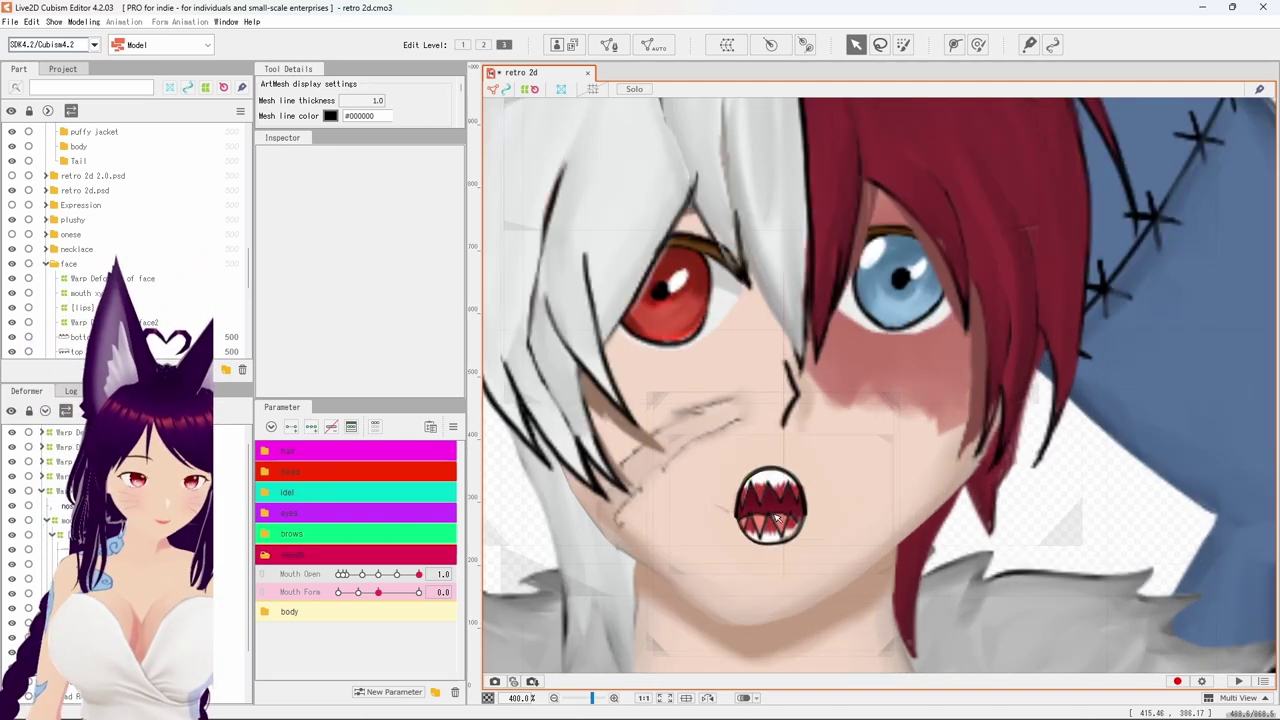
scroll(777, 517, down, 5)
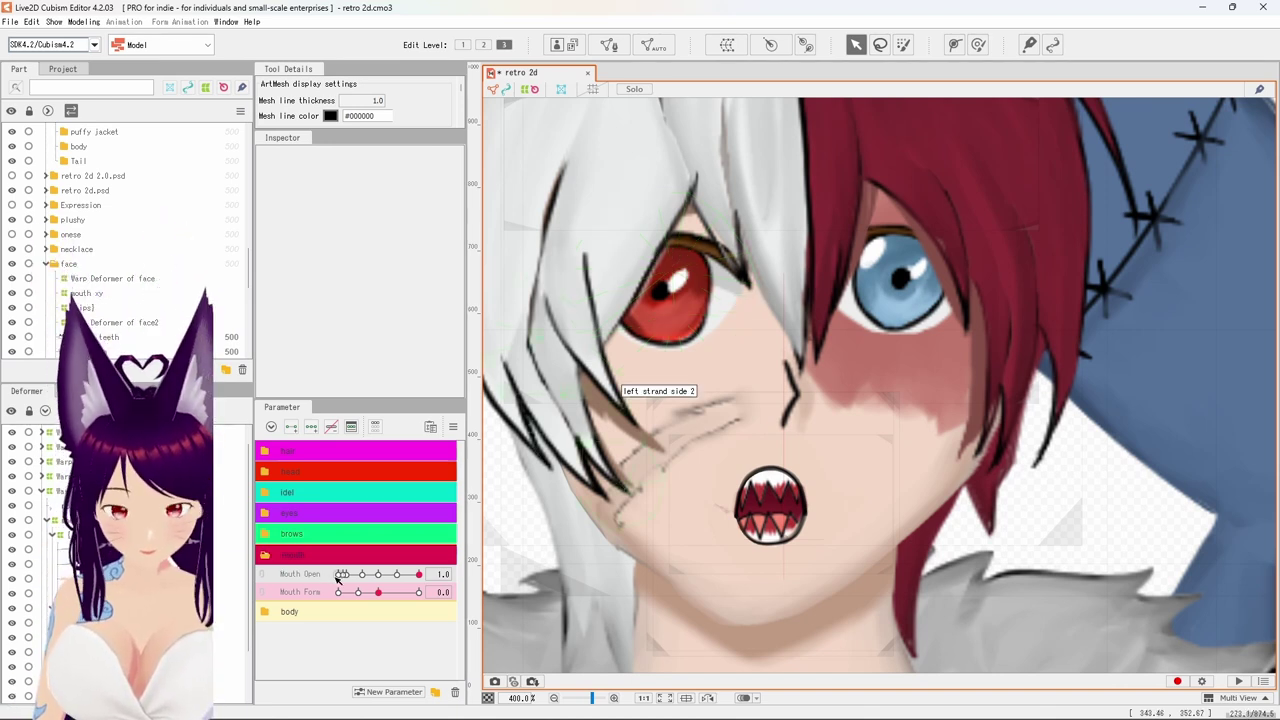
drag(338, 578, 428, 591)
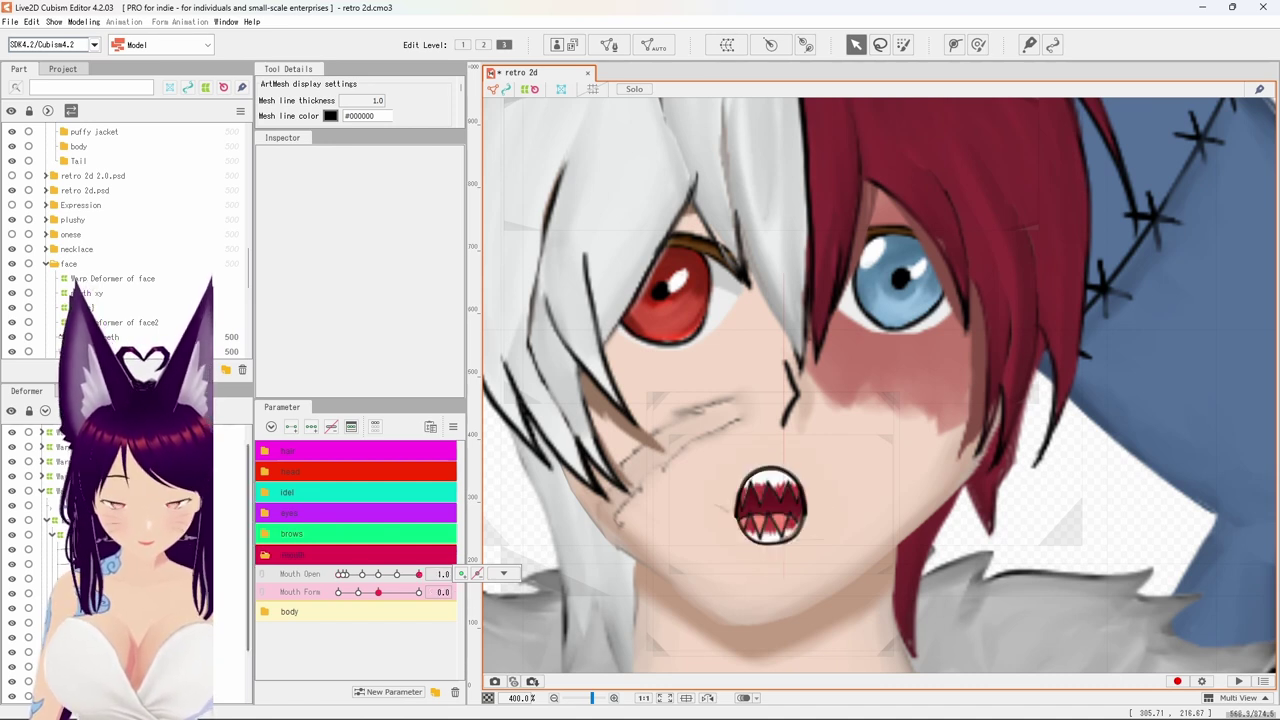
click(762, 510)
scroll(736, 523, up, 5)
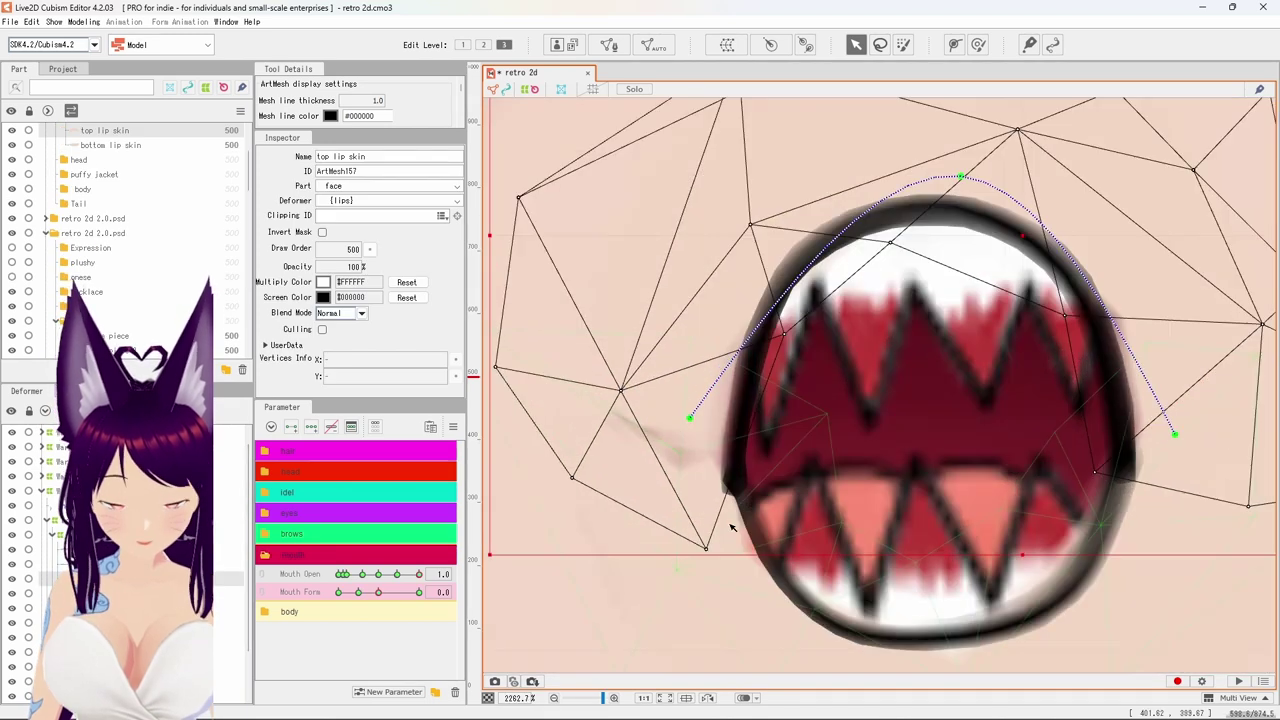
drag(701, 546, 681, 627)
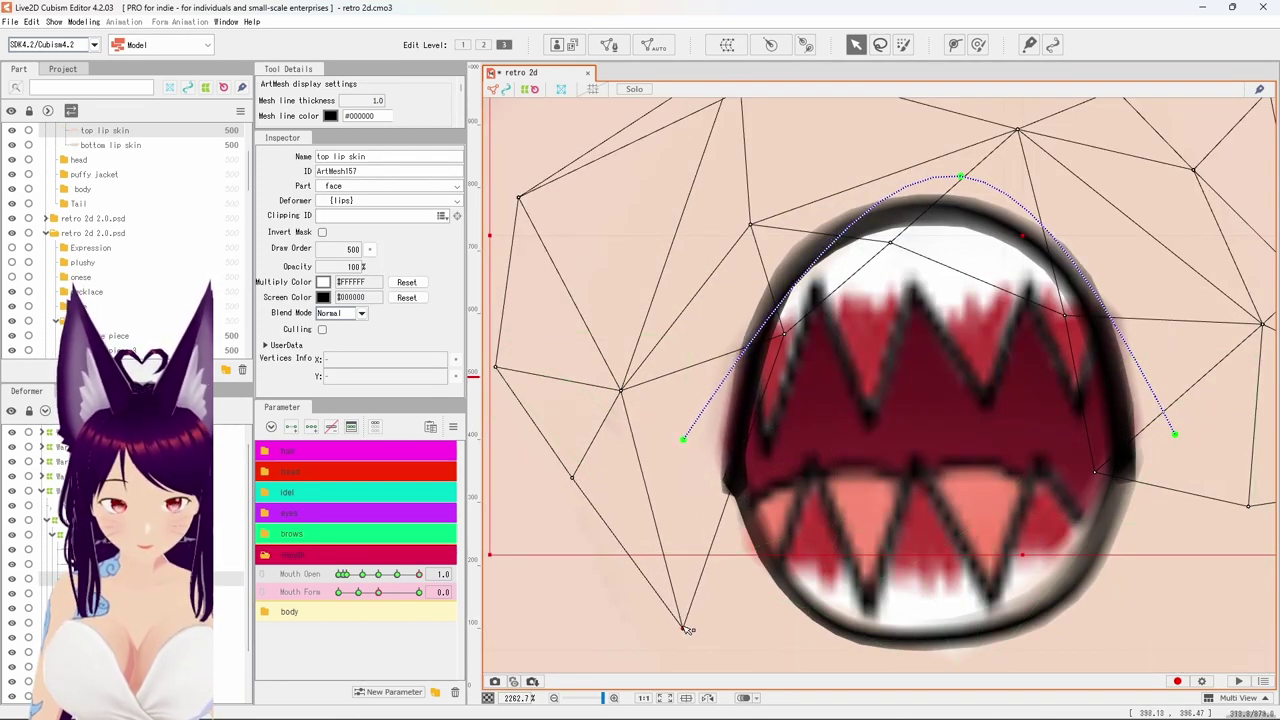
drag(573, 478, 520, 502)
Adjust the bottom lip skin's vertices around the left mouth corner at Mouth Open 1.0, return Mouth Open to 0.0 and deselect the mesh.
click(723, 575)
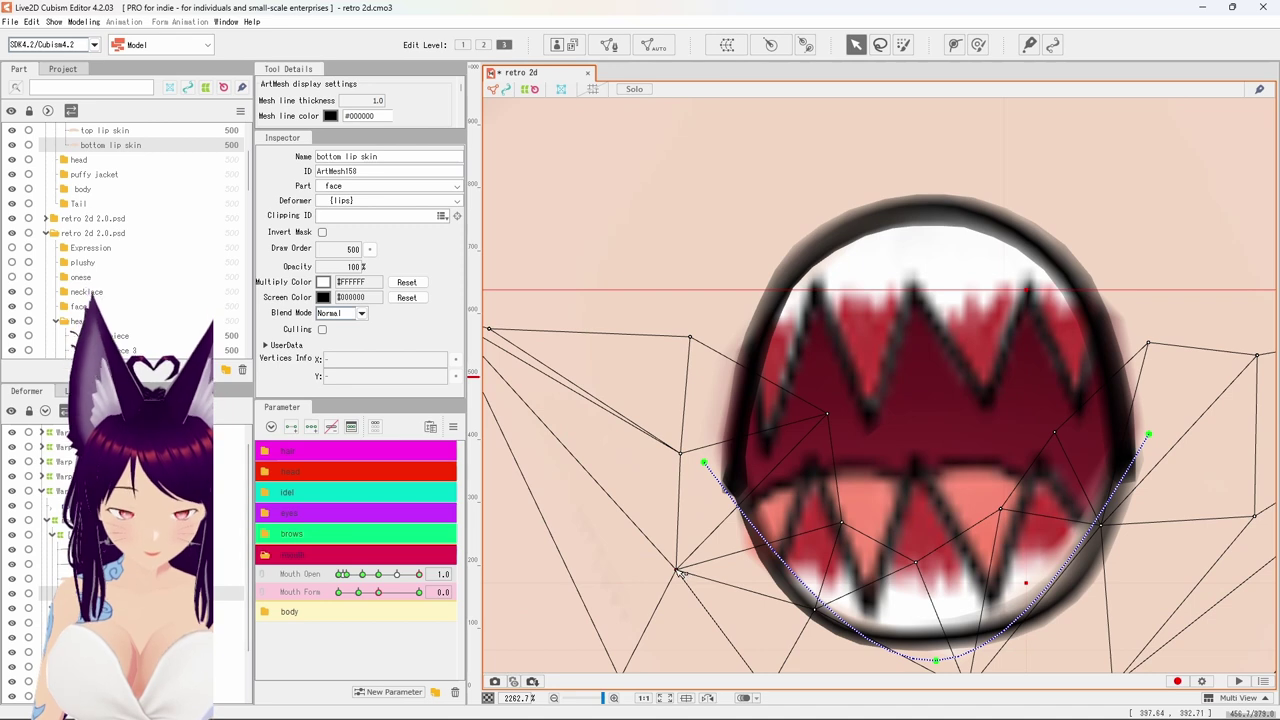
drag(680, 572, 694, 566)
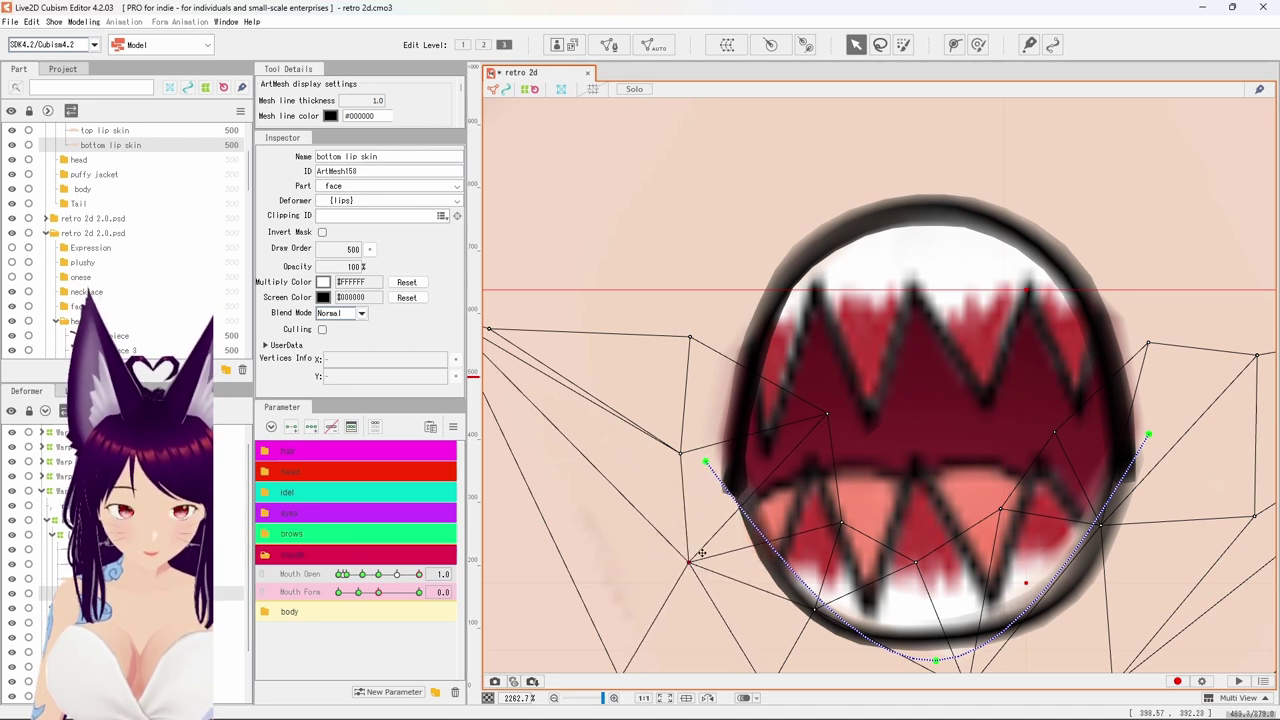
drag(828, 414, 818, 422)
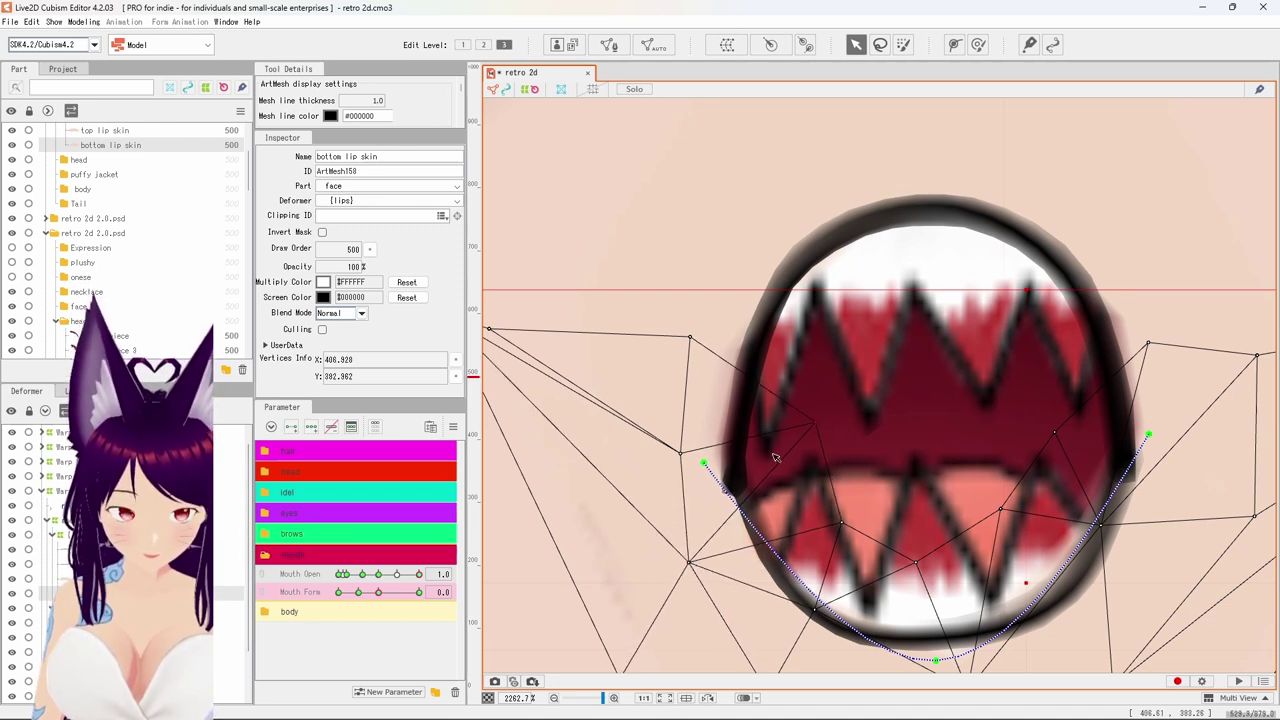
scroll(618, 586, down, 2)
drag(631, 594, 655, 510)
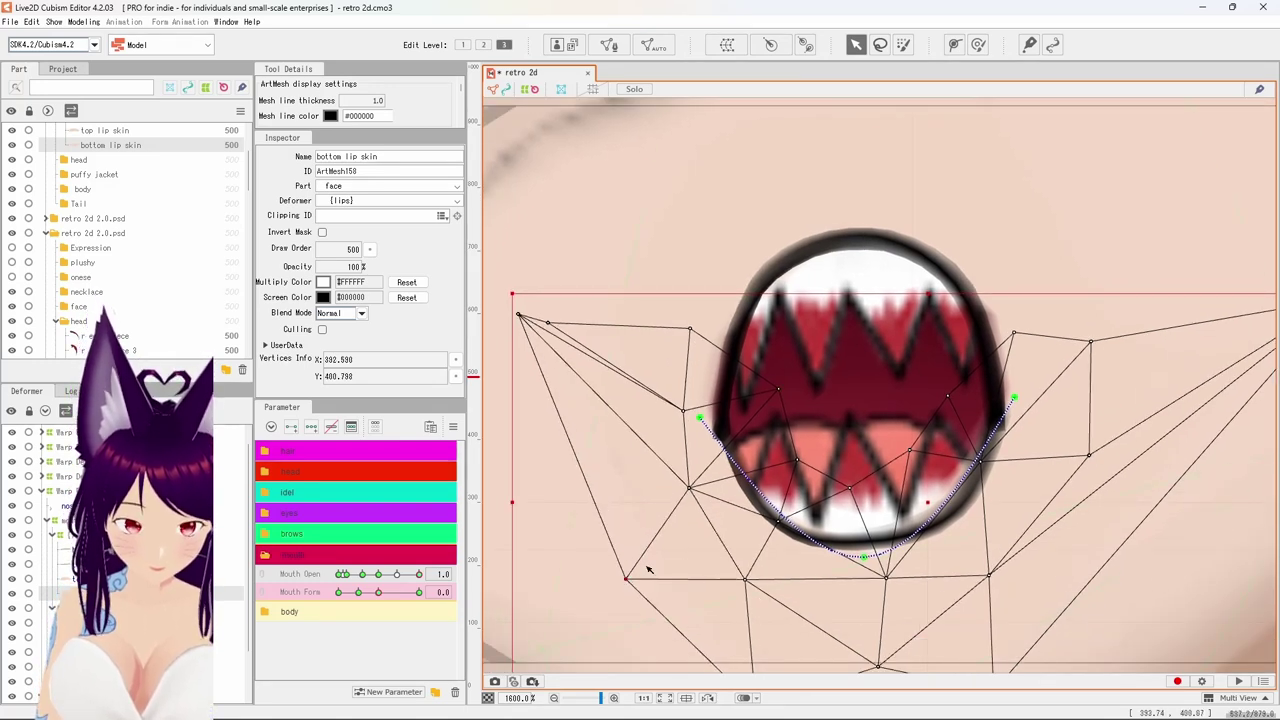
scroll(647, 568, down, 6)
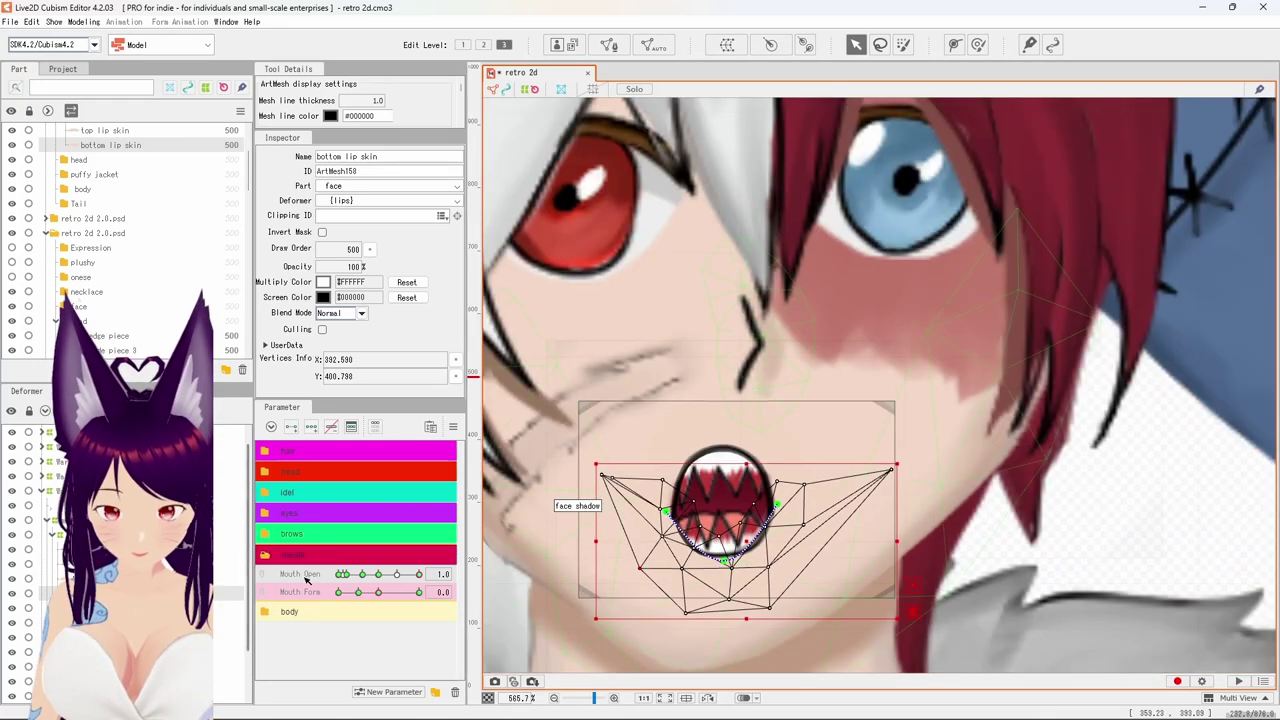
click(339, 577)
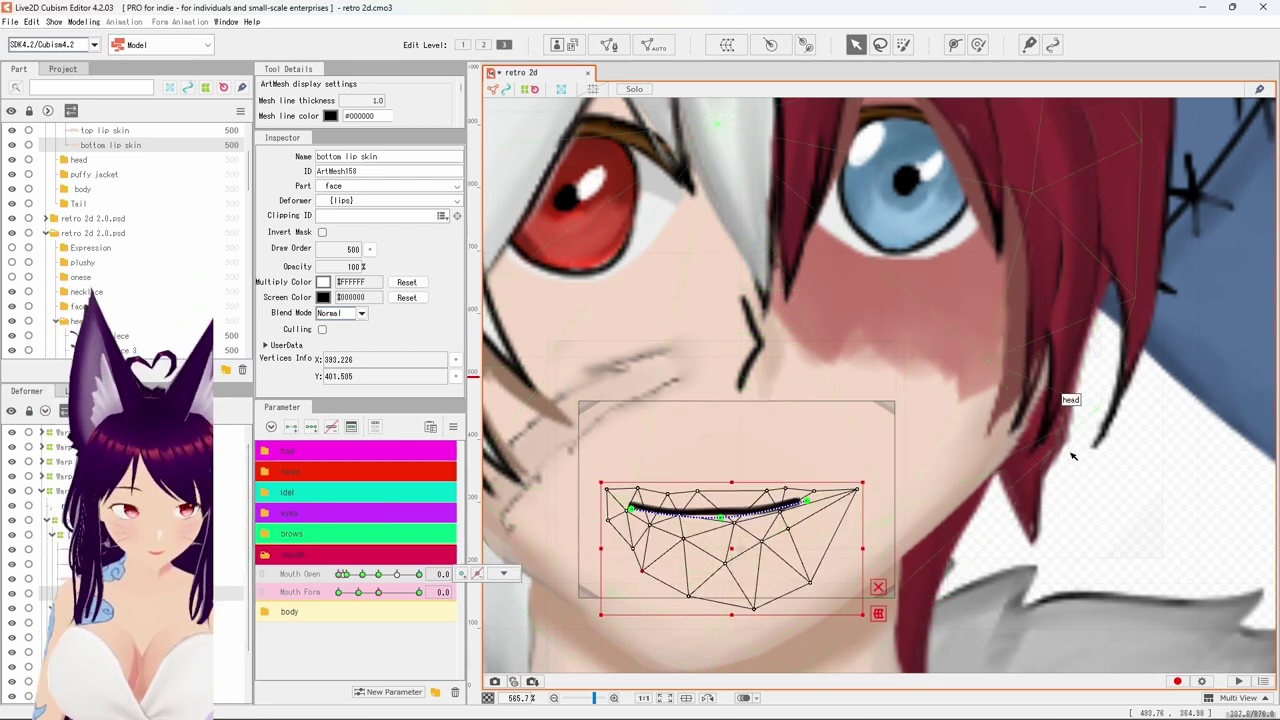
click(1160, 507)
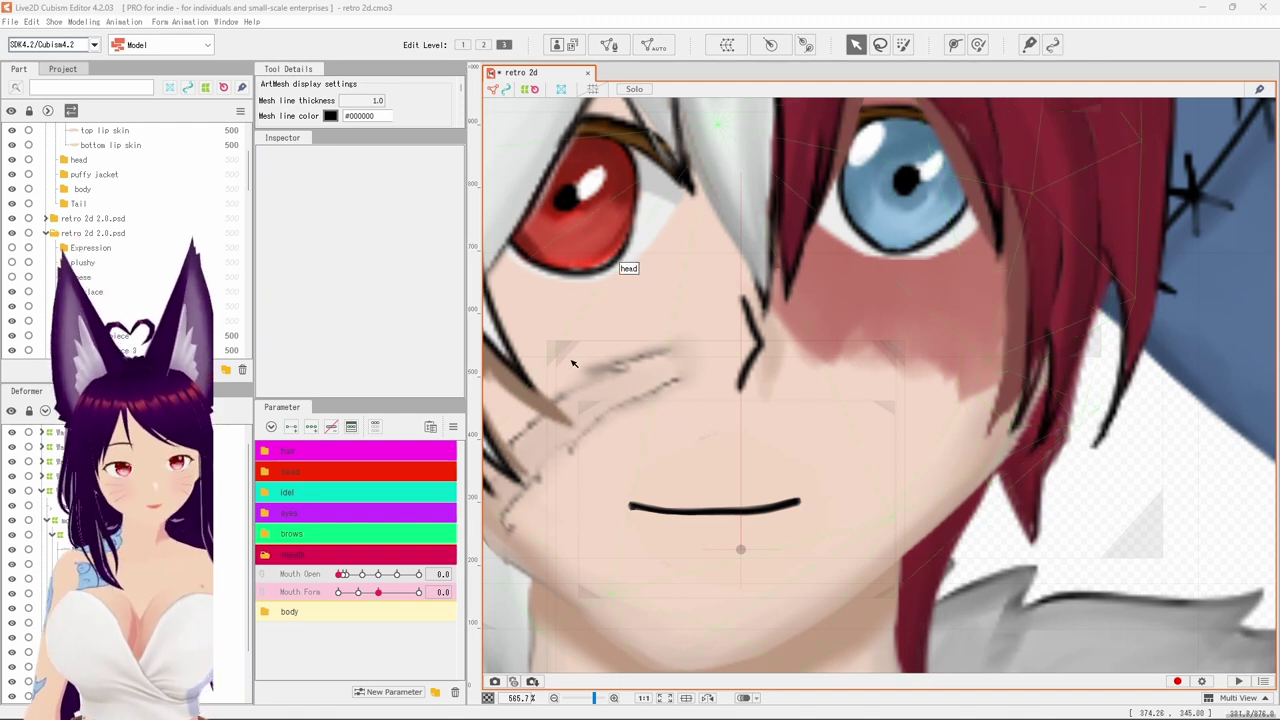
Examine the mouth shape on the whole face while sweeping Mouth Open back and forth at Mouth Form 0.0.
drag(341, 576, 300, 576)
drag(371, 553, 326, 553)
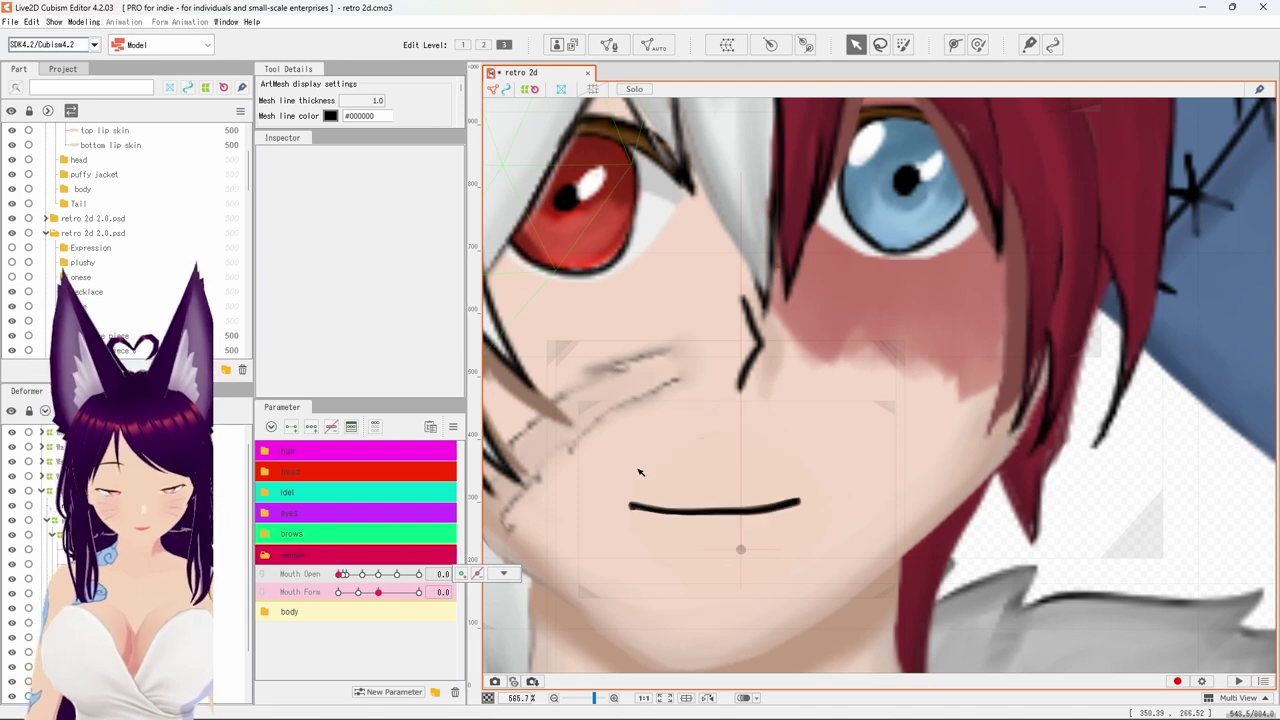
scroll(880, 375, down, 5)
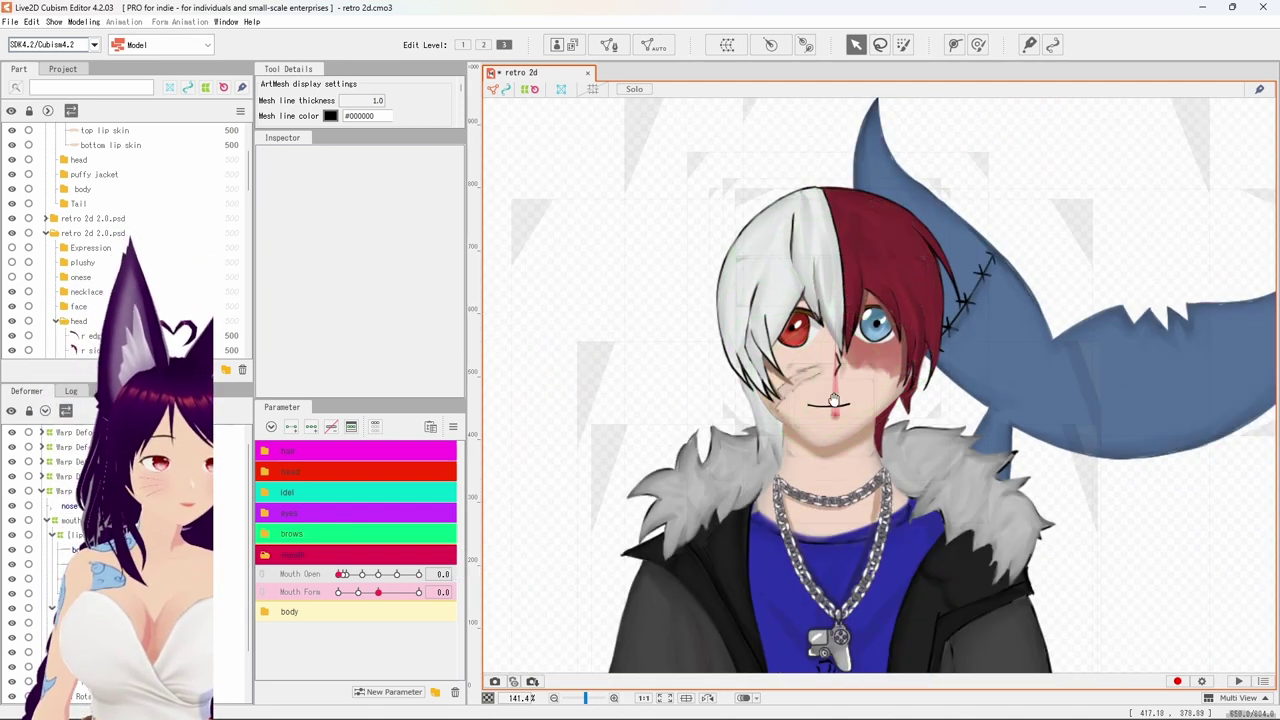
scroll(835, 400, up, 2)
scroll(816, 341, up, 2)
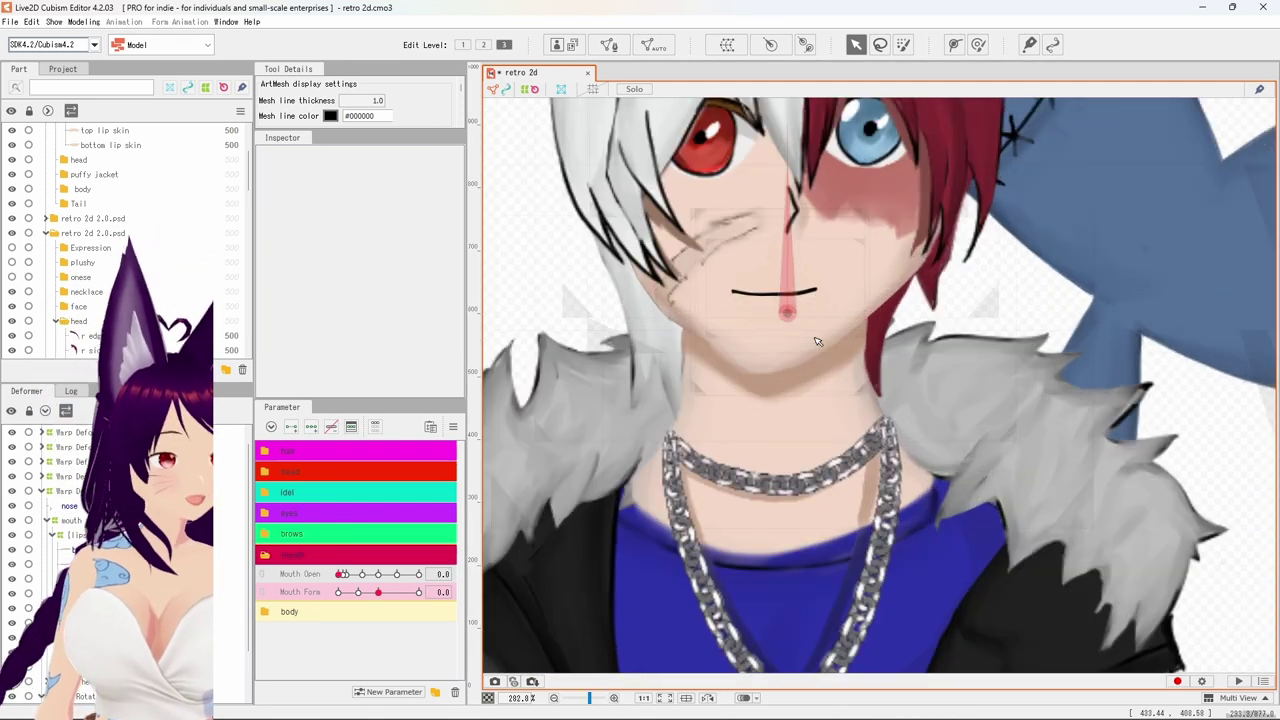
scroll(815, 340, down, 1)
scroll(818, 355, down, 3)
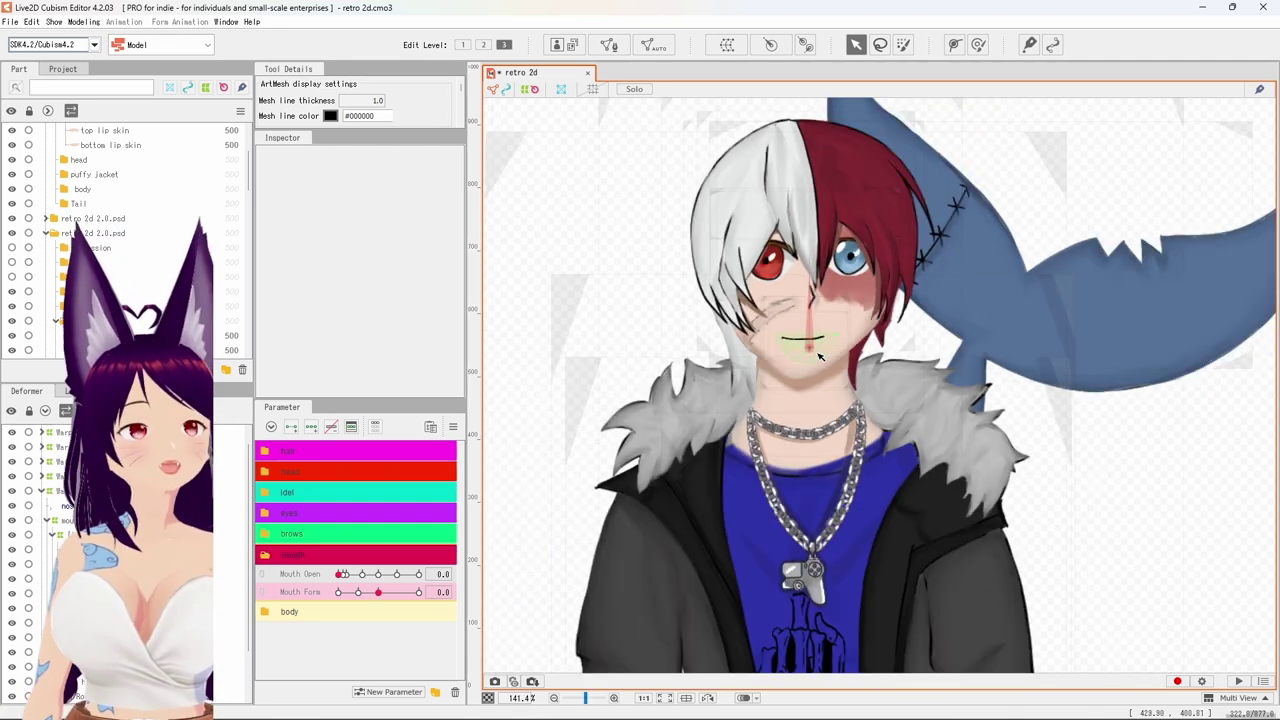
scroll(818, 355, up, 1)
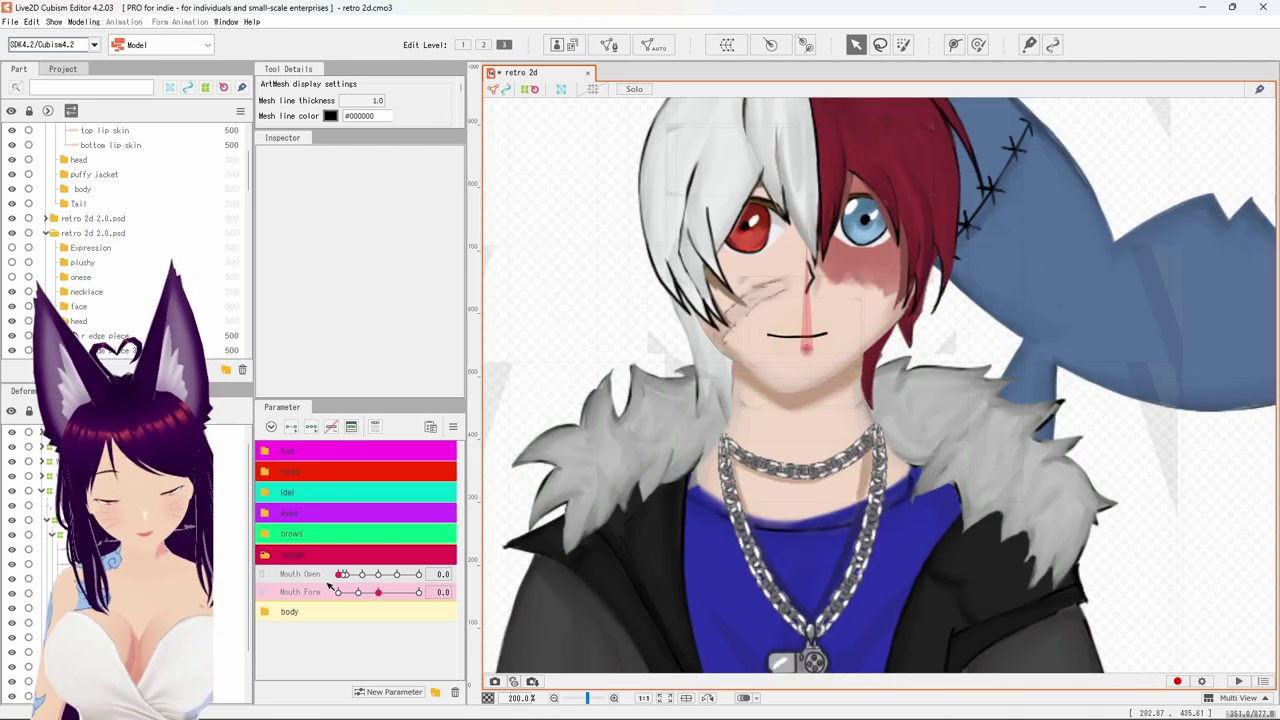
mouse_move(339, 577)
mouse_down()
mouse_move(424, 582)
mouse_move(363, 584)
mouse_up()
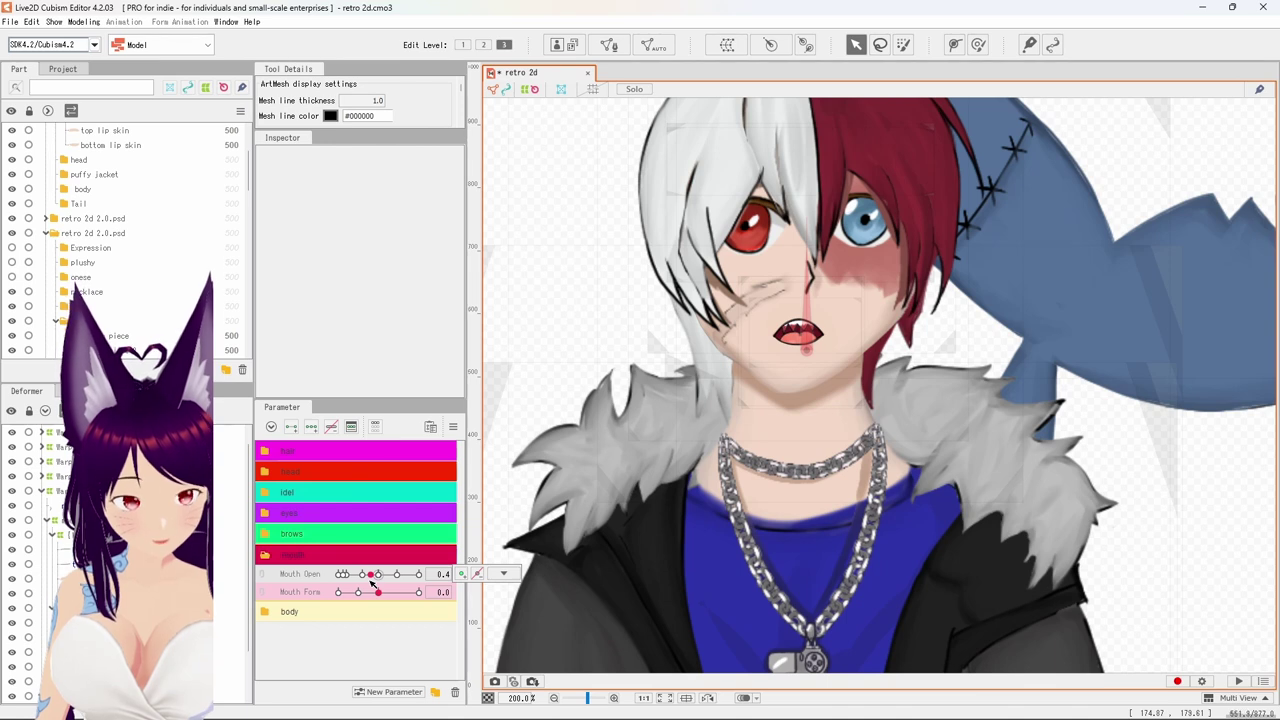
drag(389, 583, 351, 582)
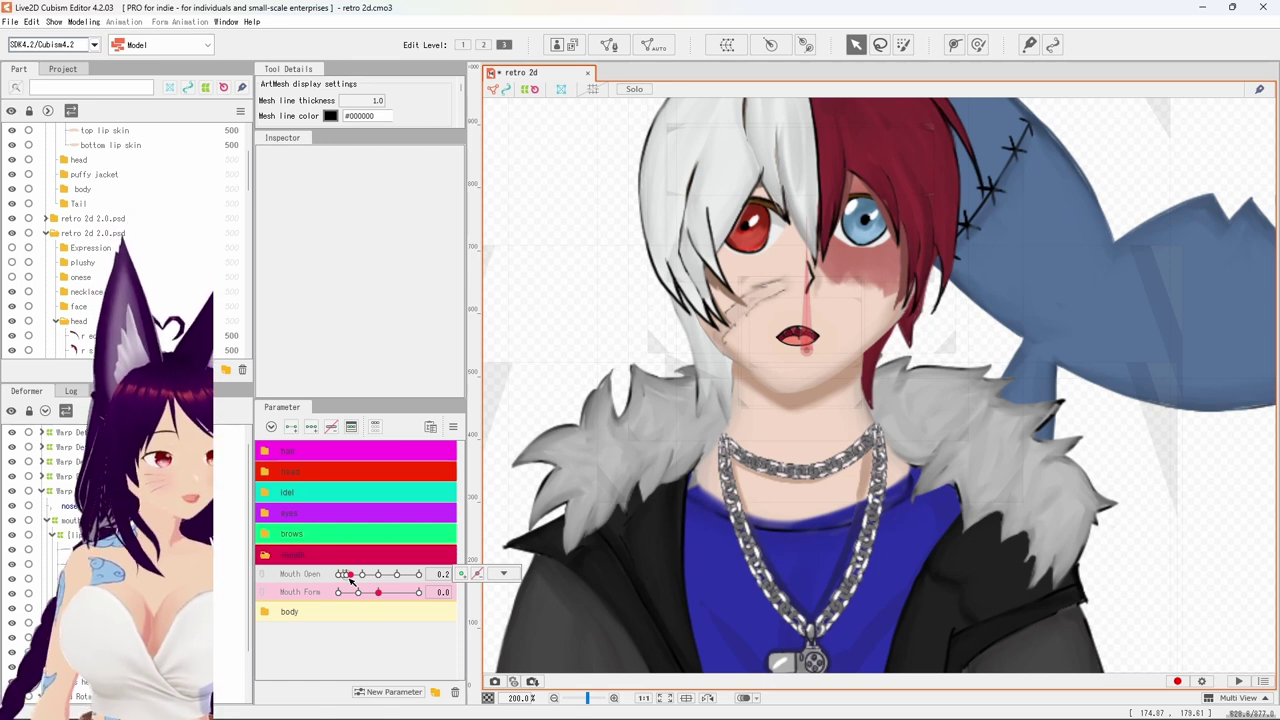
drag(398, 580, 338, 579)
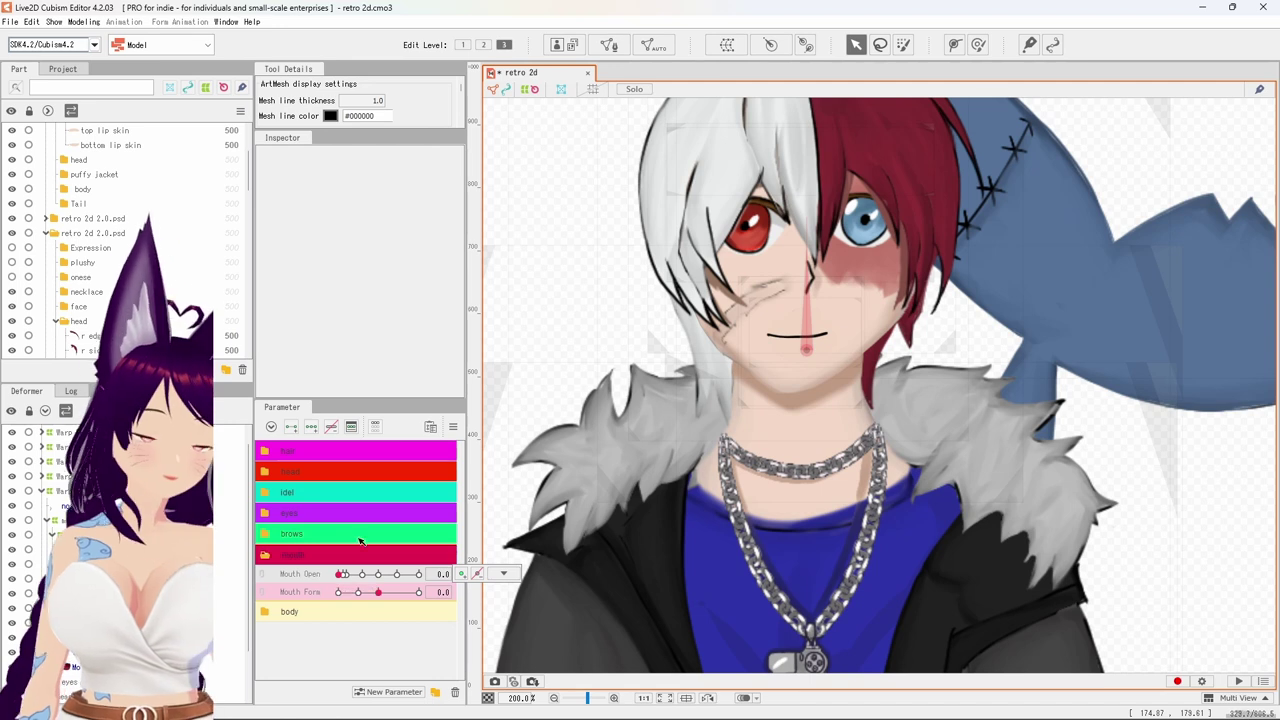
Check the mouth at different Mouth Form and Mouth Open values, and set Mouth Form to -1.0 with Mouth Open at 0.0.
click(340, 593)
drag(340, 593, 382, 600)
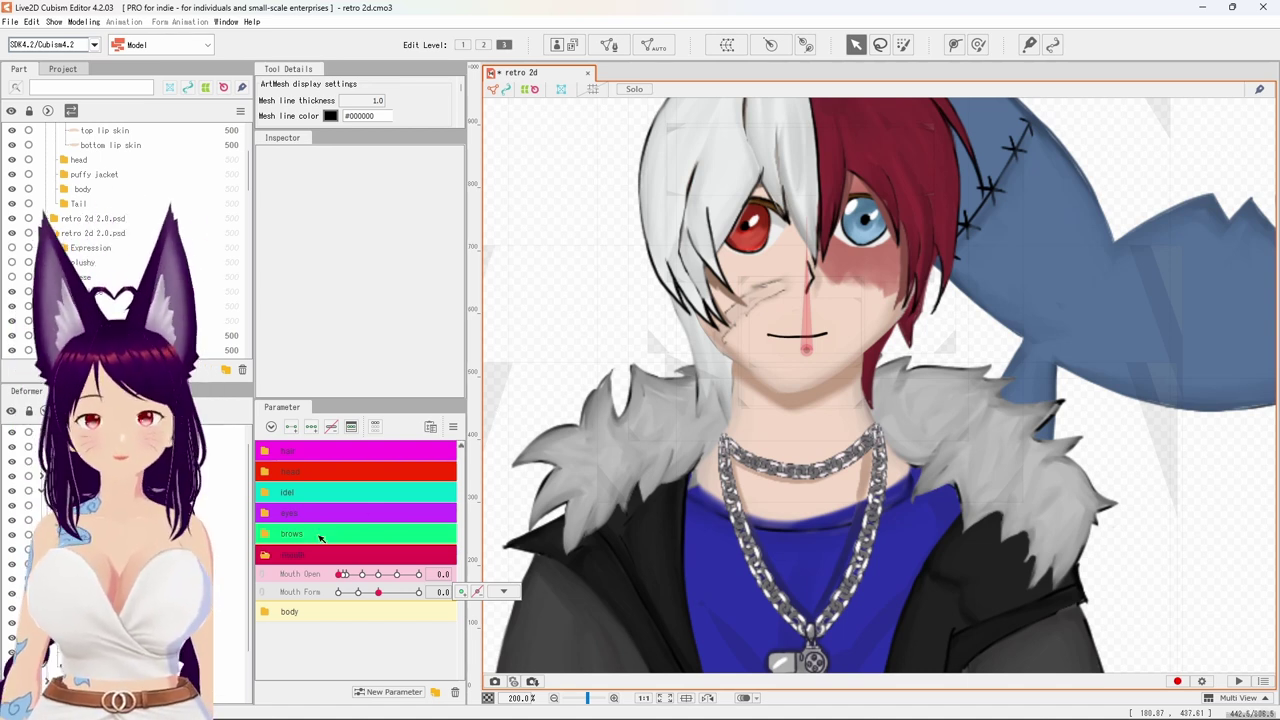
drag(341, 578, 319, 594)
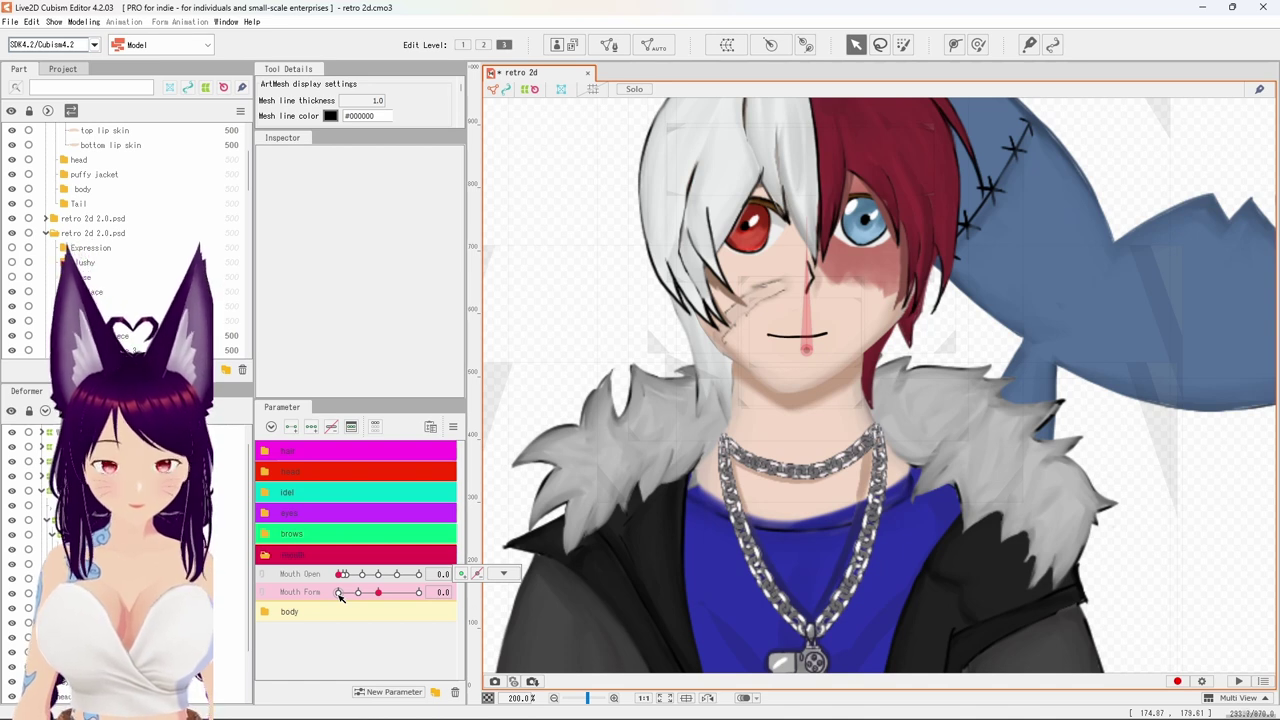
click(339, 593)
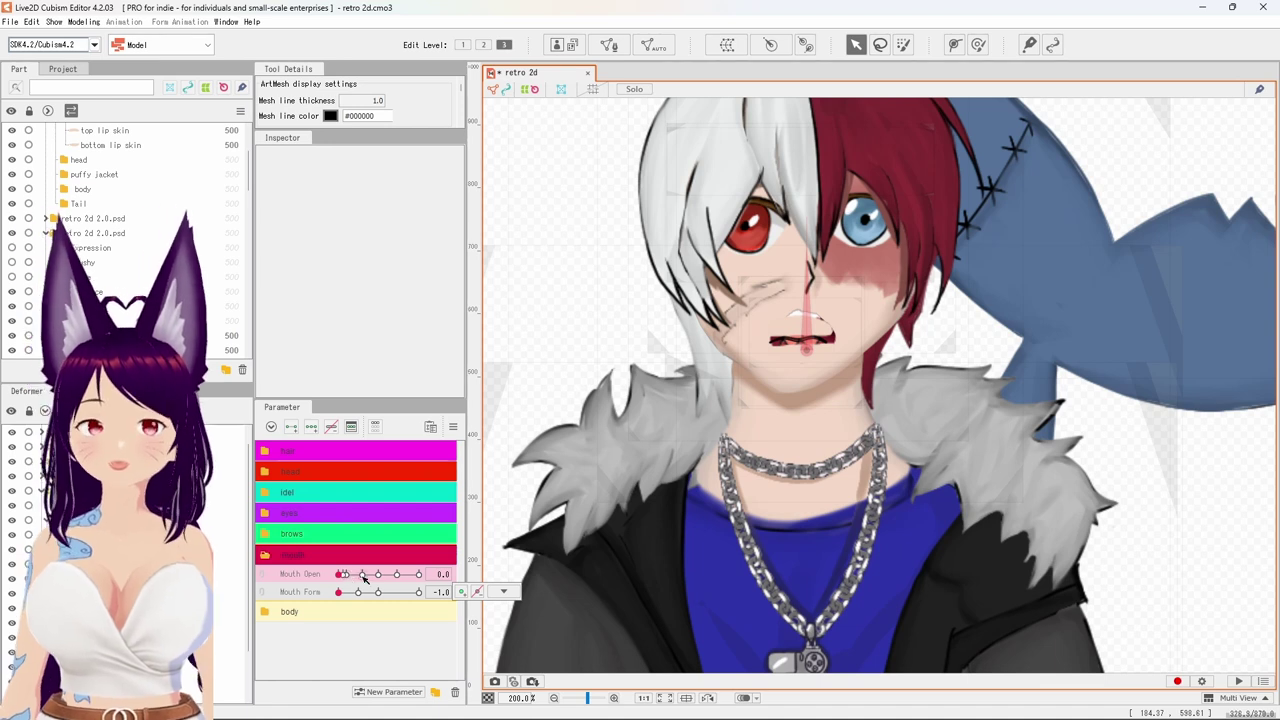
Bend the top lip skin's deform path at edit level 2 to follow the wavy closed lip line at Mouth Form -1.0.
click(798, 335)
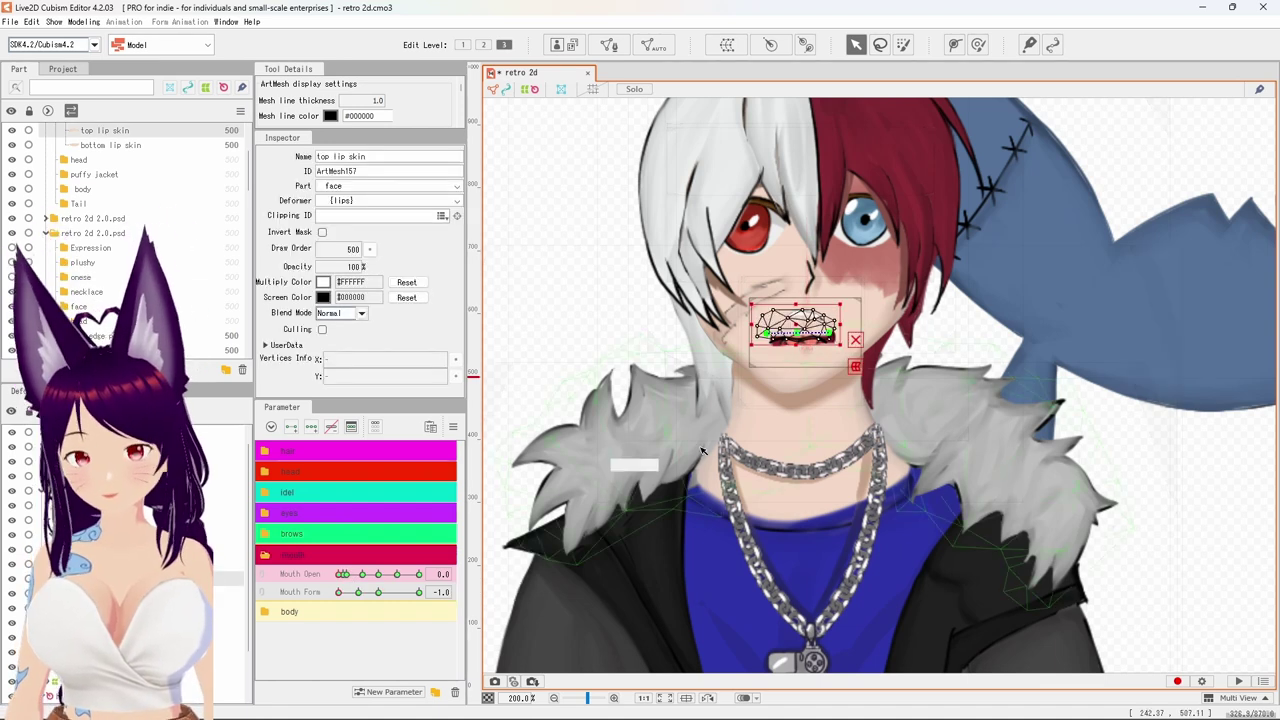
scroll(820, 330, up, 8)
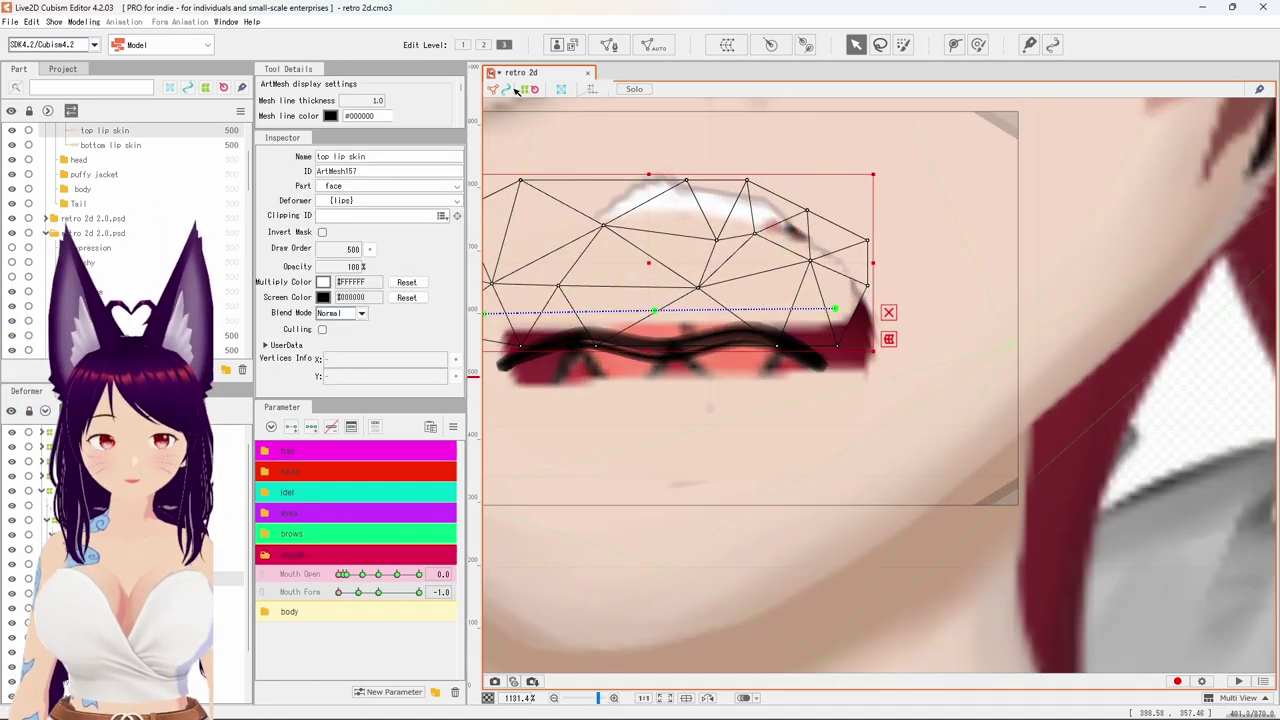
click(484, 45)
drag(691, 467, 830, 520)
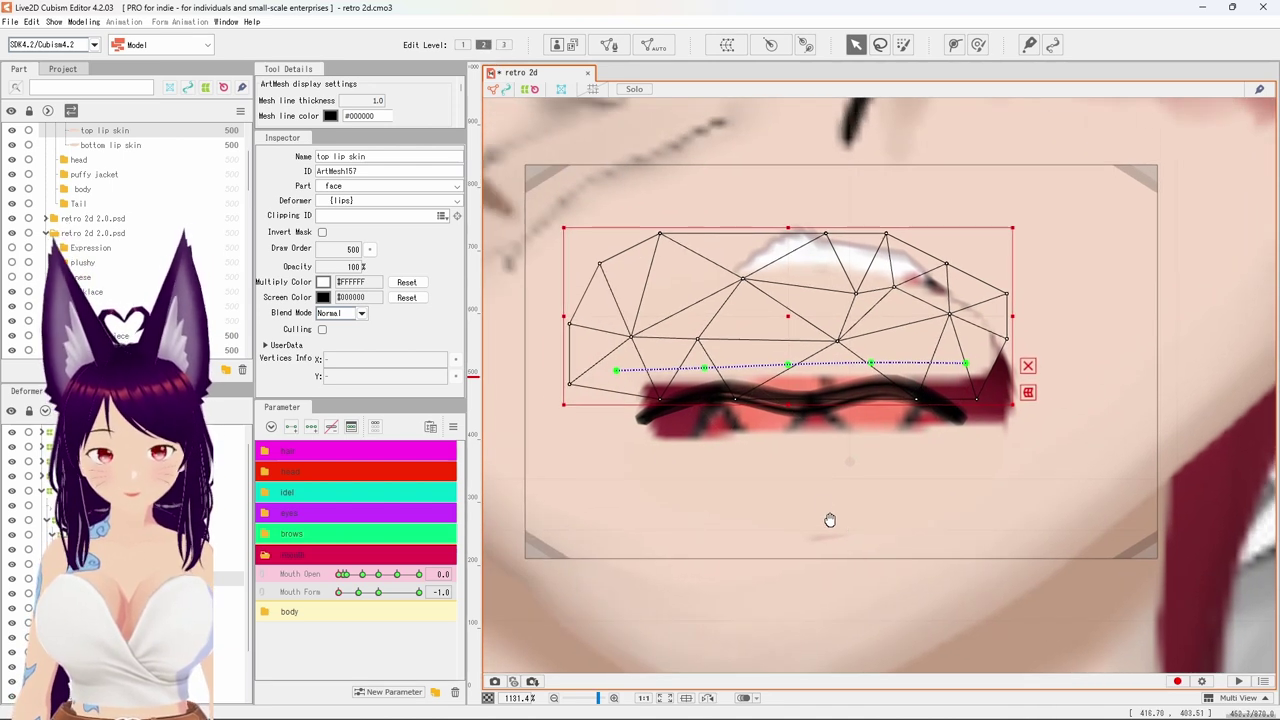
drag(790, 368, 788, 415)
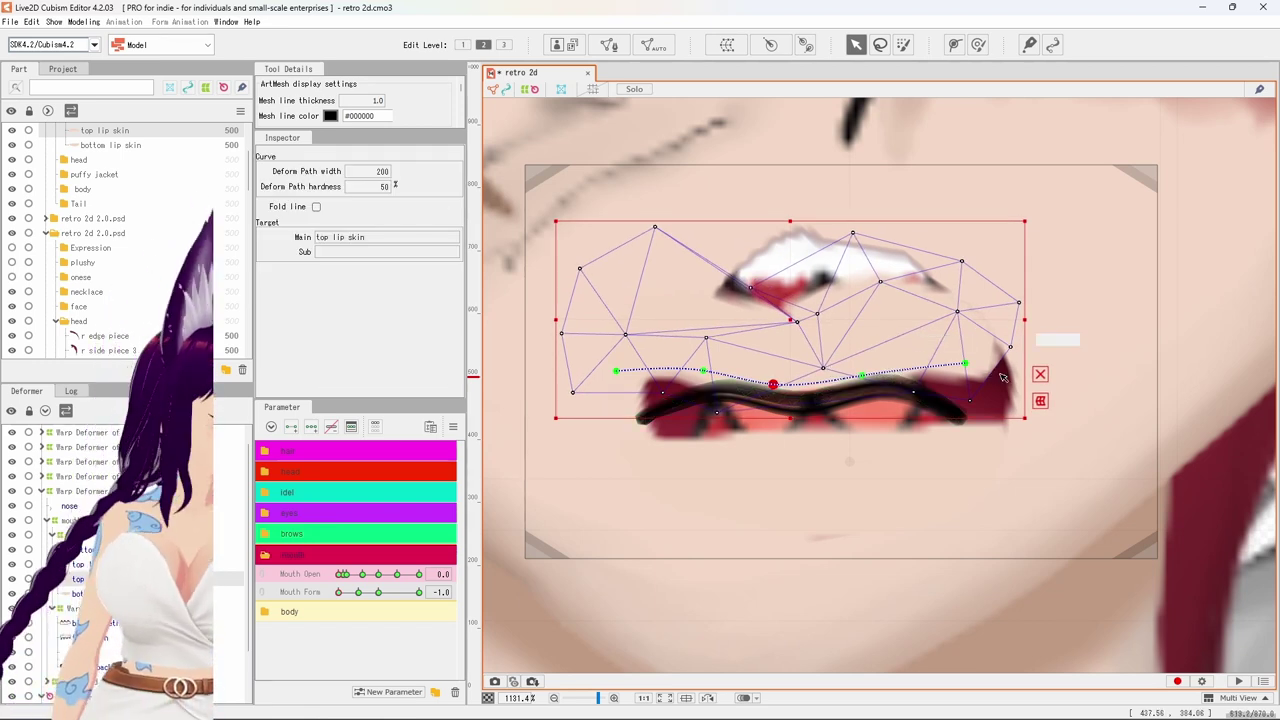
drag(970, 369, 957, 396)
drag(619, 375, 631, 410)
drag(704, 374, 705, 382)
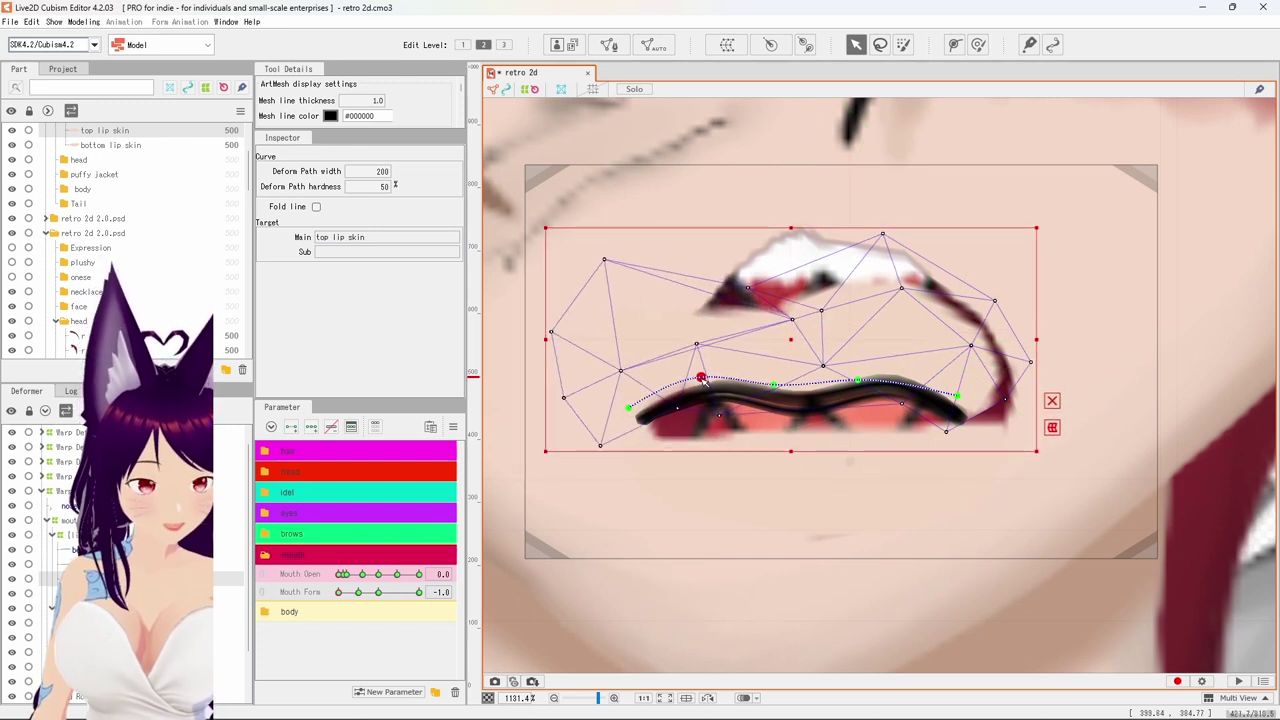
Move the top lip skin's inner vertices upward and outward to cover the exposed teeth above the lip line.
click(822, 311)
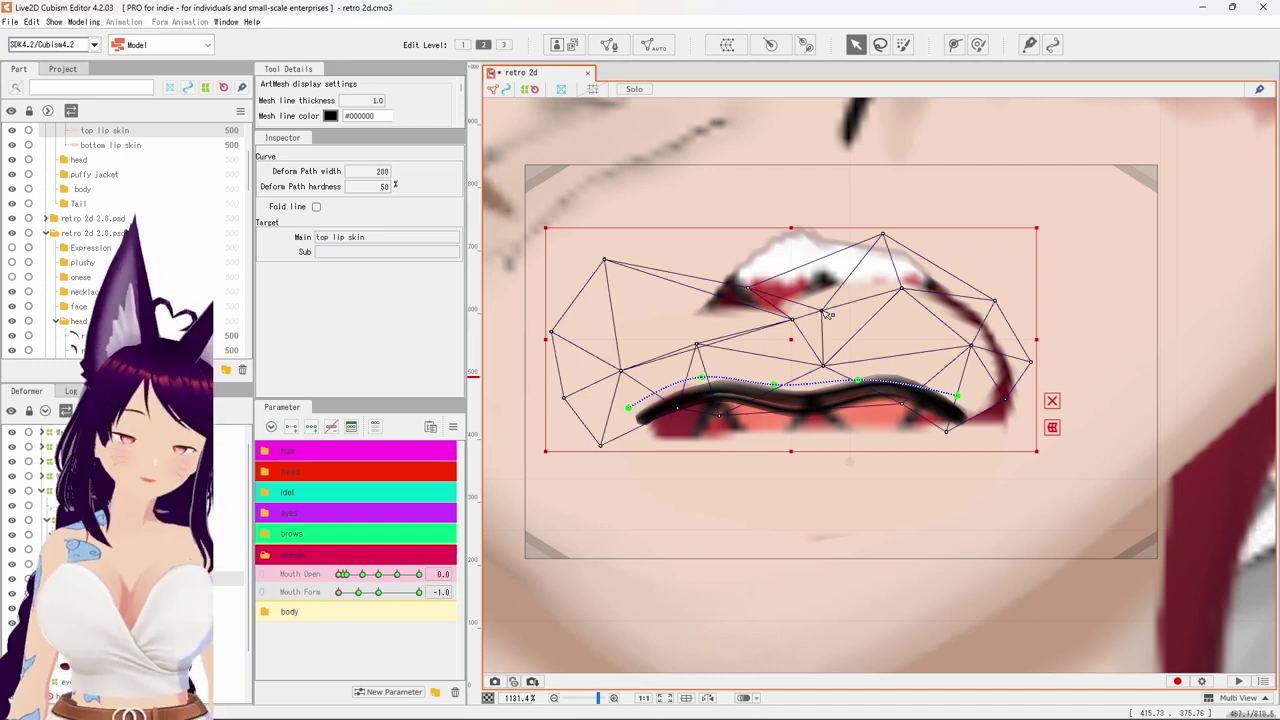
drag(828, 314, 853, 238)
drag(749, 289, 729, 214)
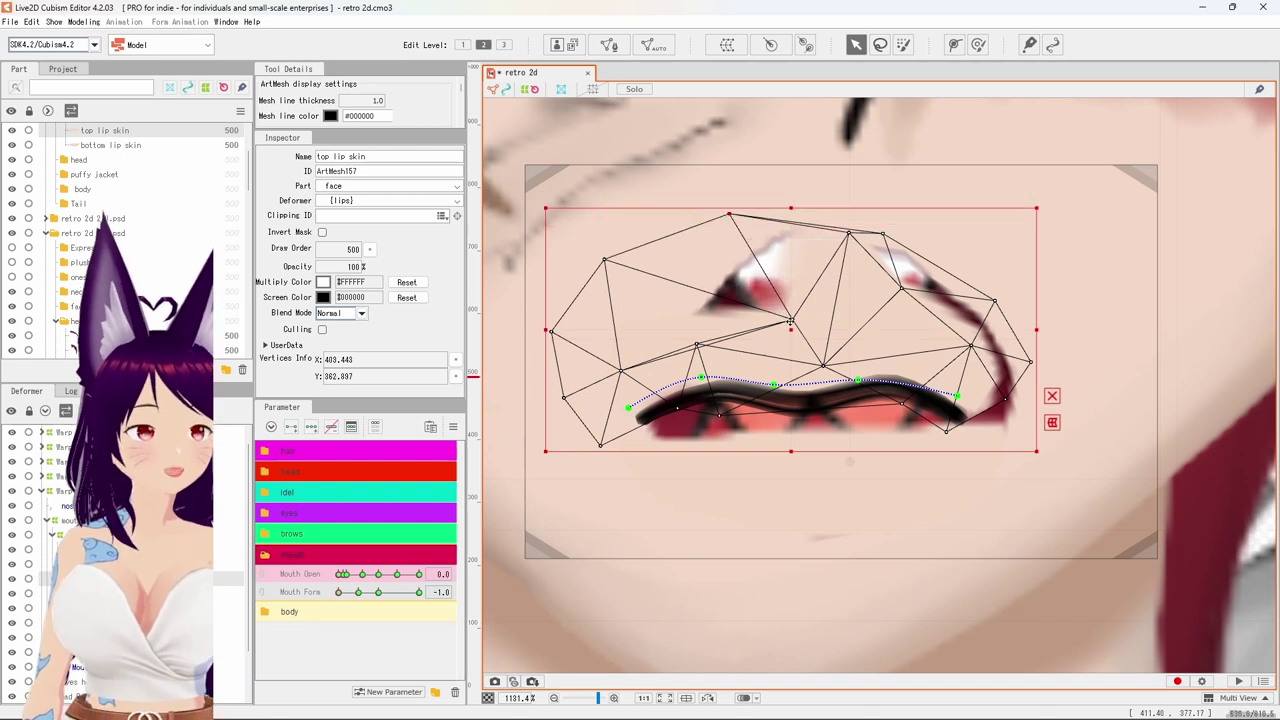
scroll(793, 320, up, 2)
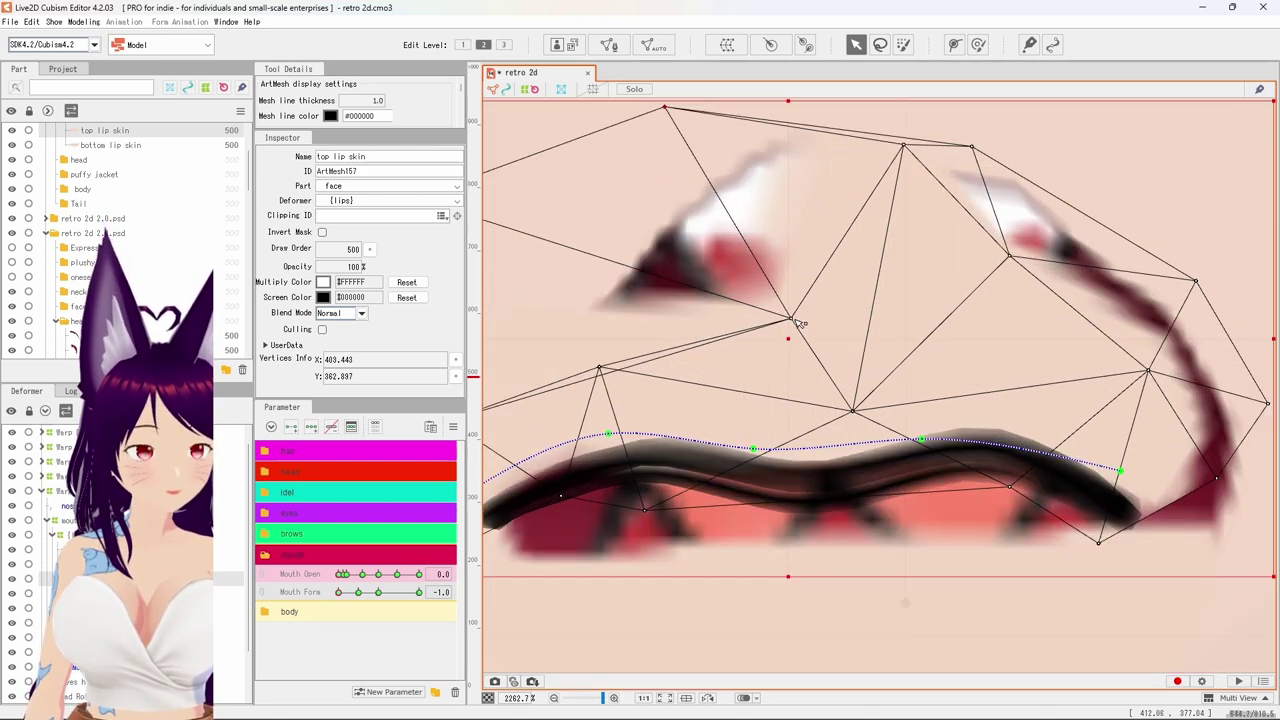
drag(798, 322, 706, 194)
scroll(934, 275, down, 2)
scroll(998, 263, up, 2)
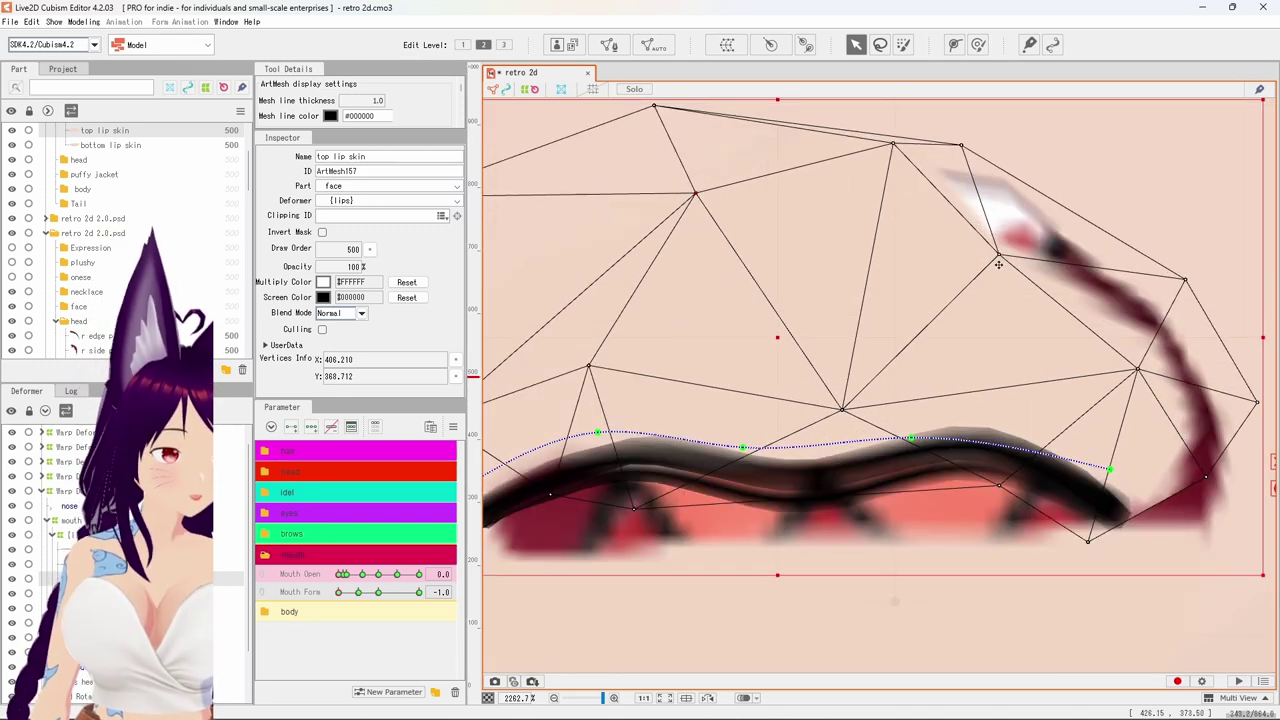
drag(1004, 258, 1066, 177)
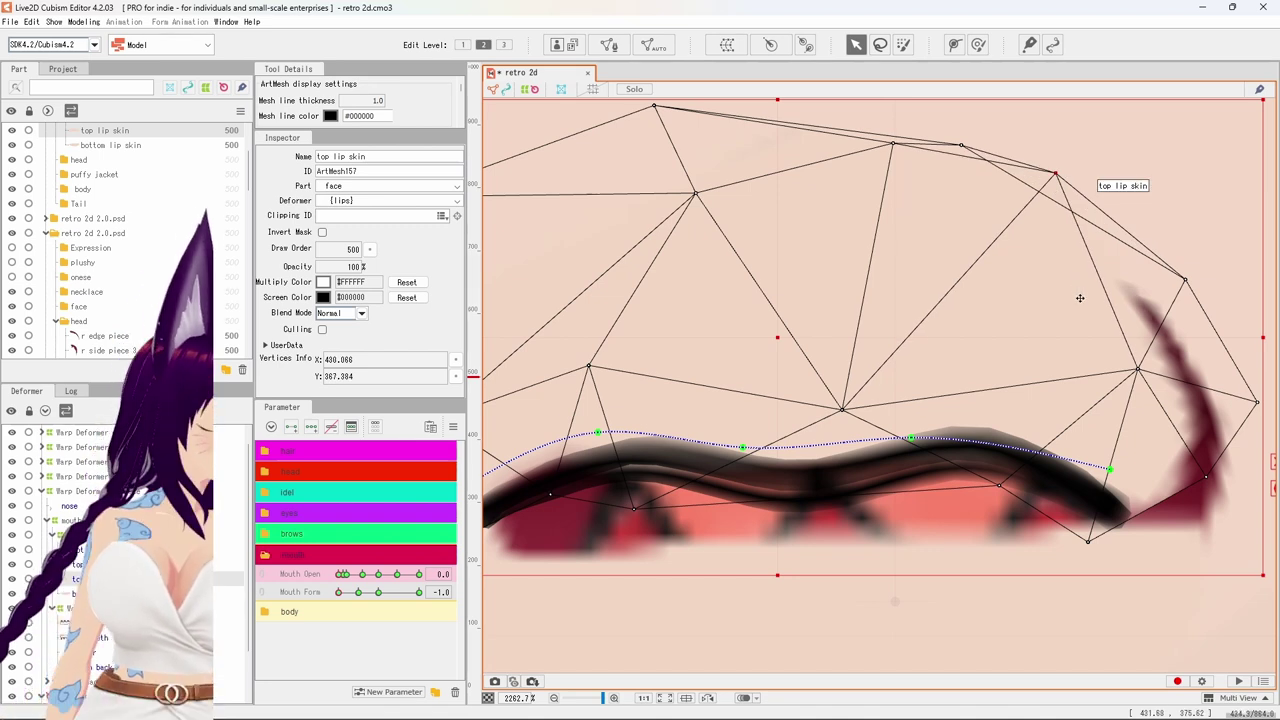
Spread the top lip skin's vertices around the right mouth corner outward and down to cover the exposed mouth interior.
scroll(1098, 358, up, 1)
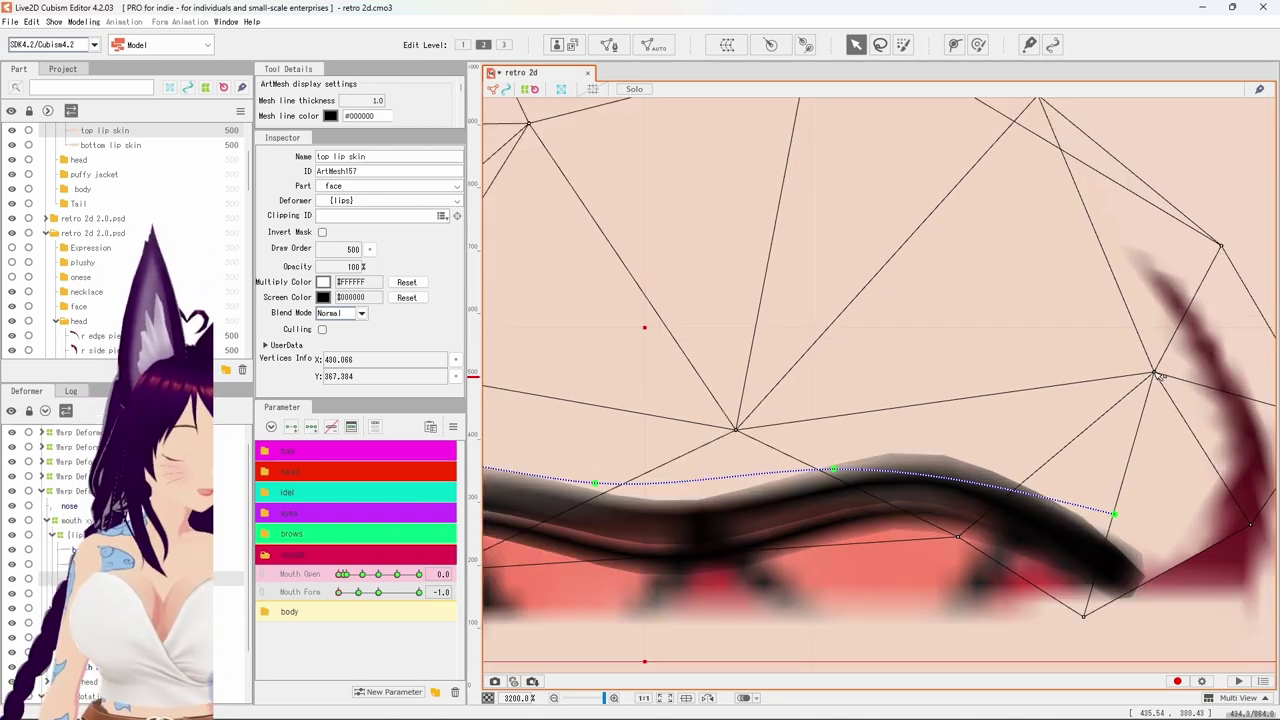
drag(1158, 376, 994, 333)
scroll(1056, 353, down, 3)
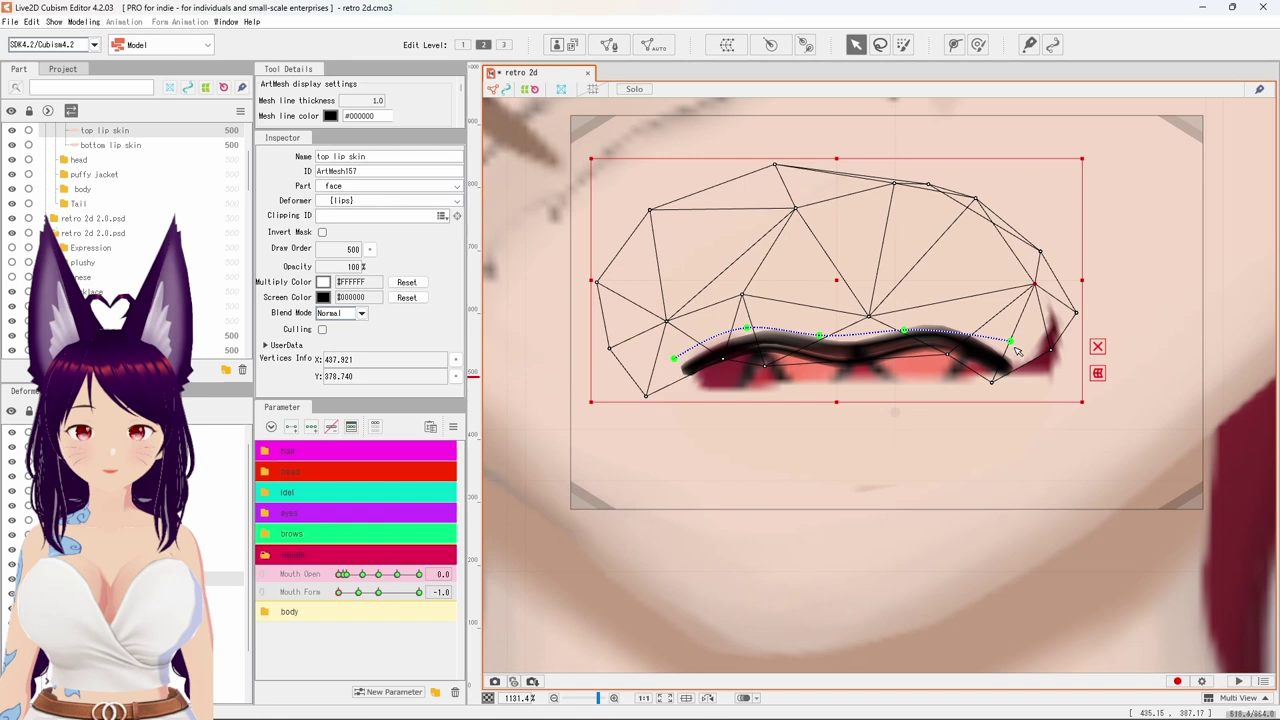
scroll(1035, 355, up, 3)
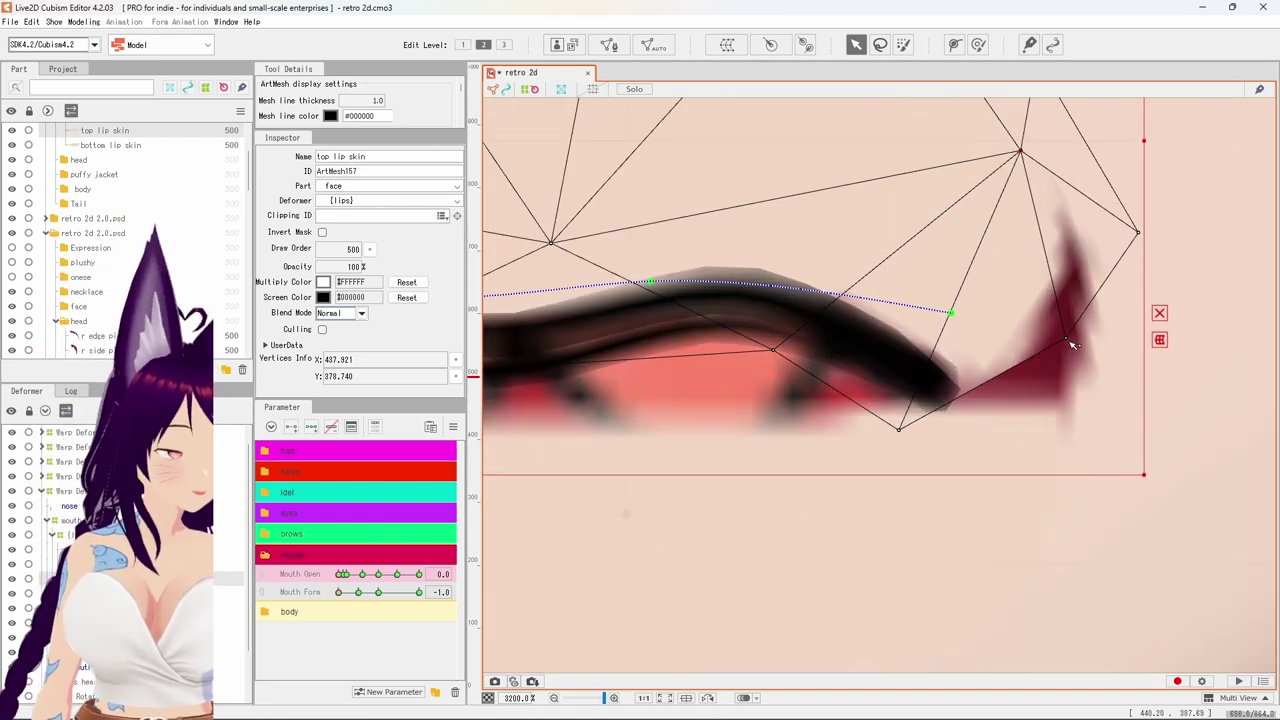
drag(1069, 343, 1203, 456)
drag(901, 432, 884, 438)
scroll(868, 417, down, 3)
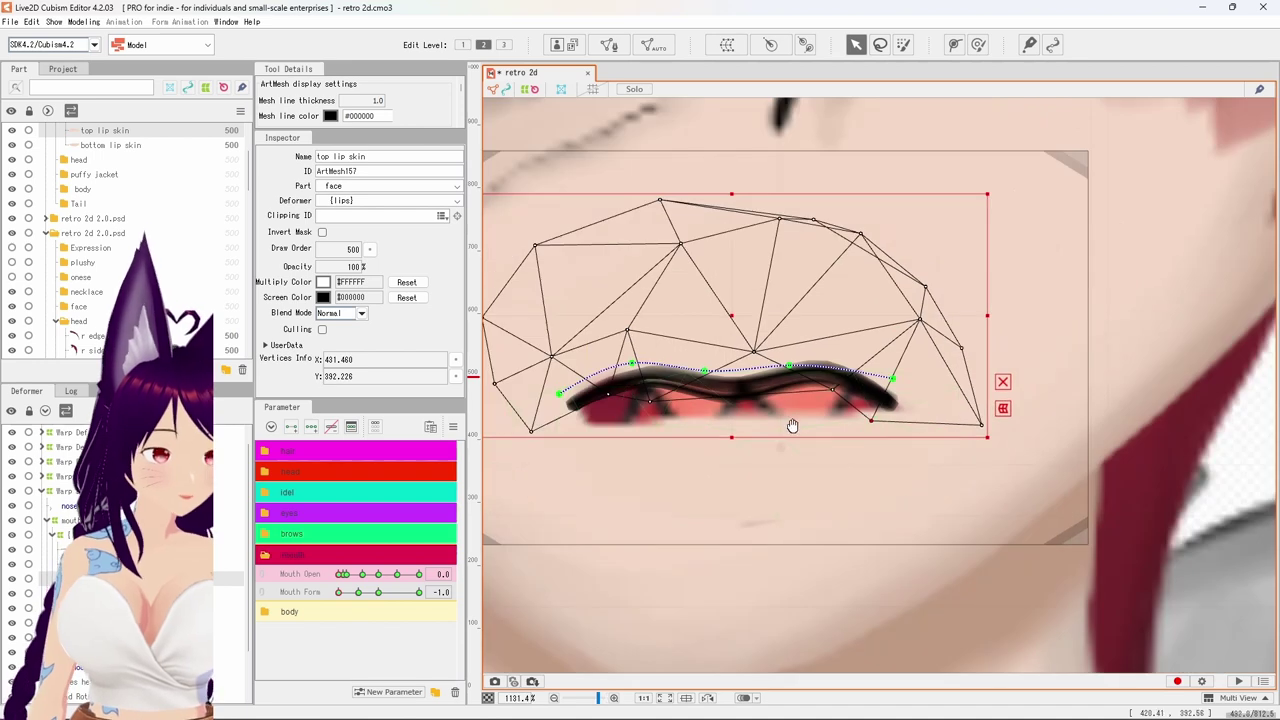
Raise the bottom lip skin's deform path points so the path follows the underside of the closed lip line at Mouth Form -1.0.
drag(791, 423, 946, 397)
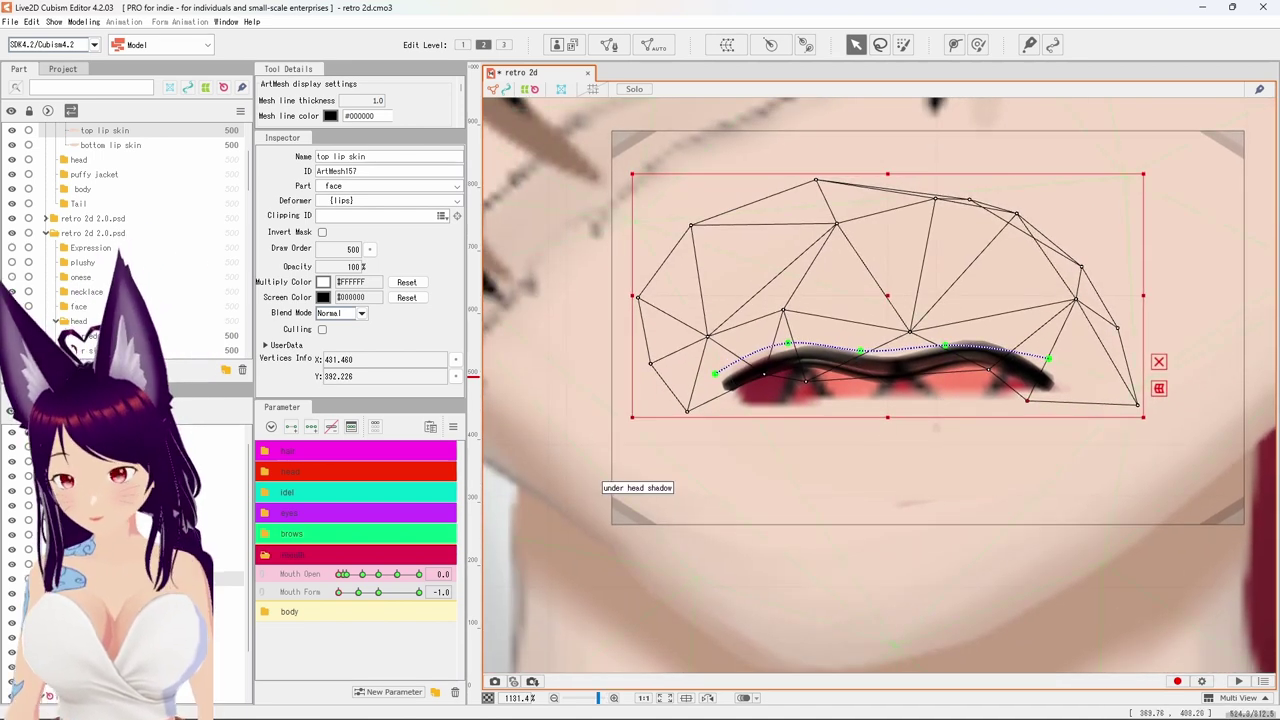
click(776, 463)
scroll(817, 446, up, 2)
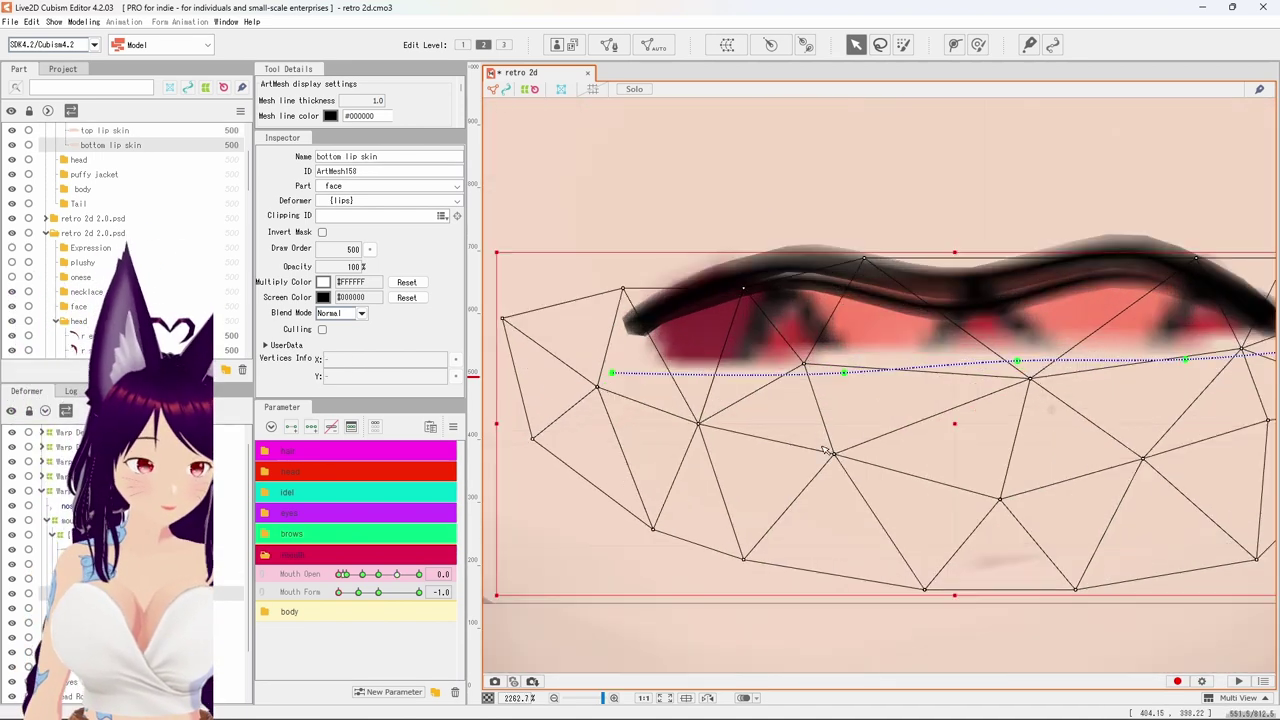
drag(849, 380, 833, 318)
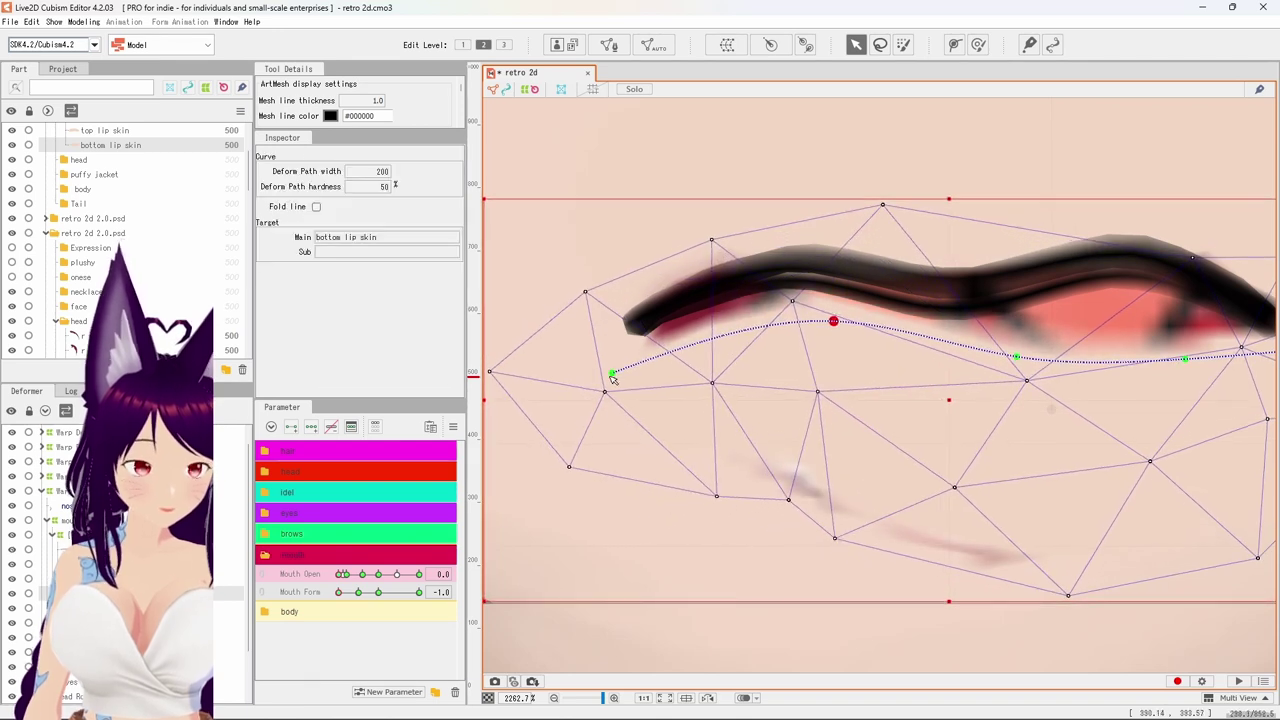
drag(613, 378, 609, 342)
drag(865, 426, 656, 438)
drag(751, 375, 754, 345)
drag(919, 369, 892, 299)
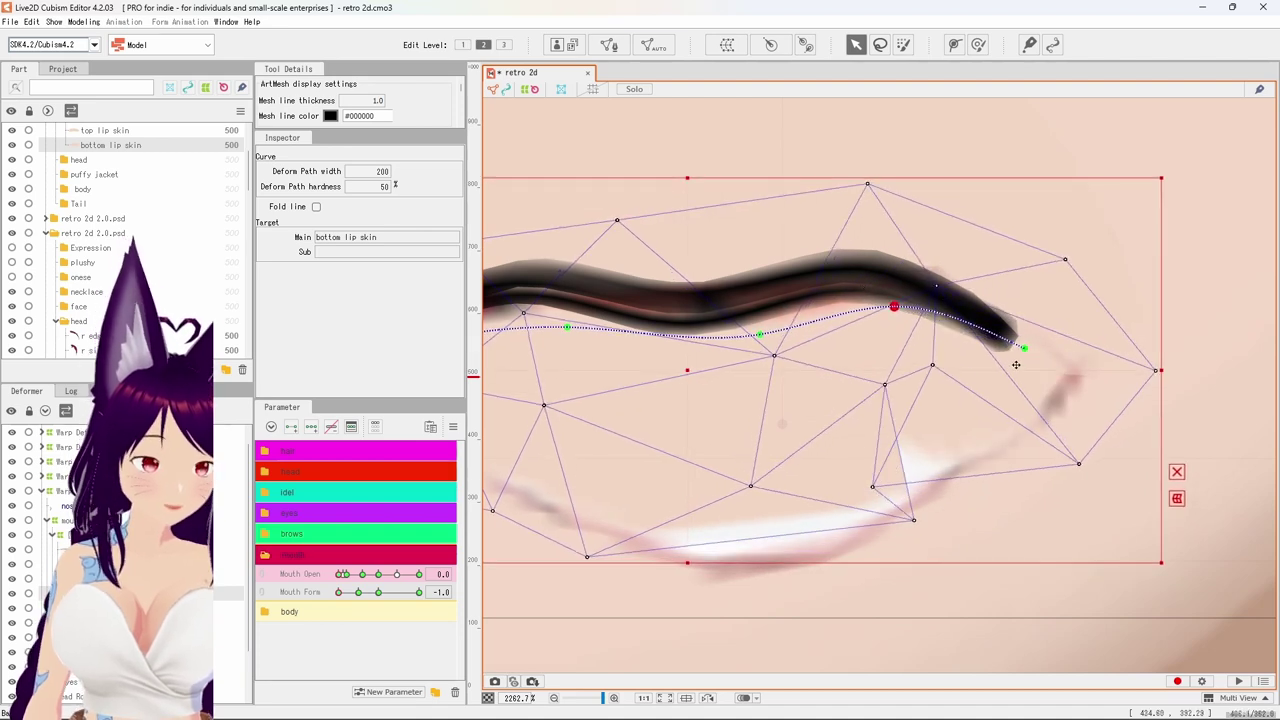
drag(1021, 350, 1013, 367)
Rearrange the bottom lip skin's lower-edge vertices downward and toward the right corner to cover the exposed lower teeth.
drag(880, 184, 824, 190)
drag(821, 439, 893, 372)
scroll(932, 327, down, 2)
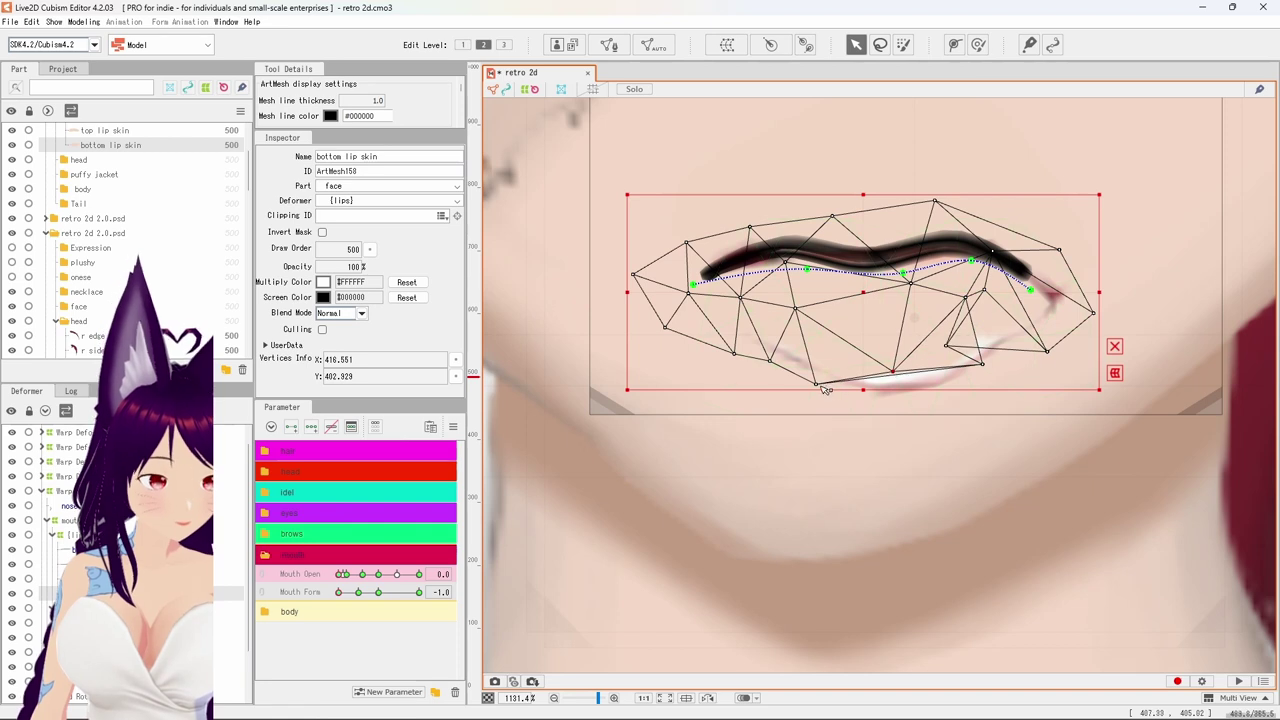
drag(817, 393, 811, 418)
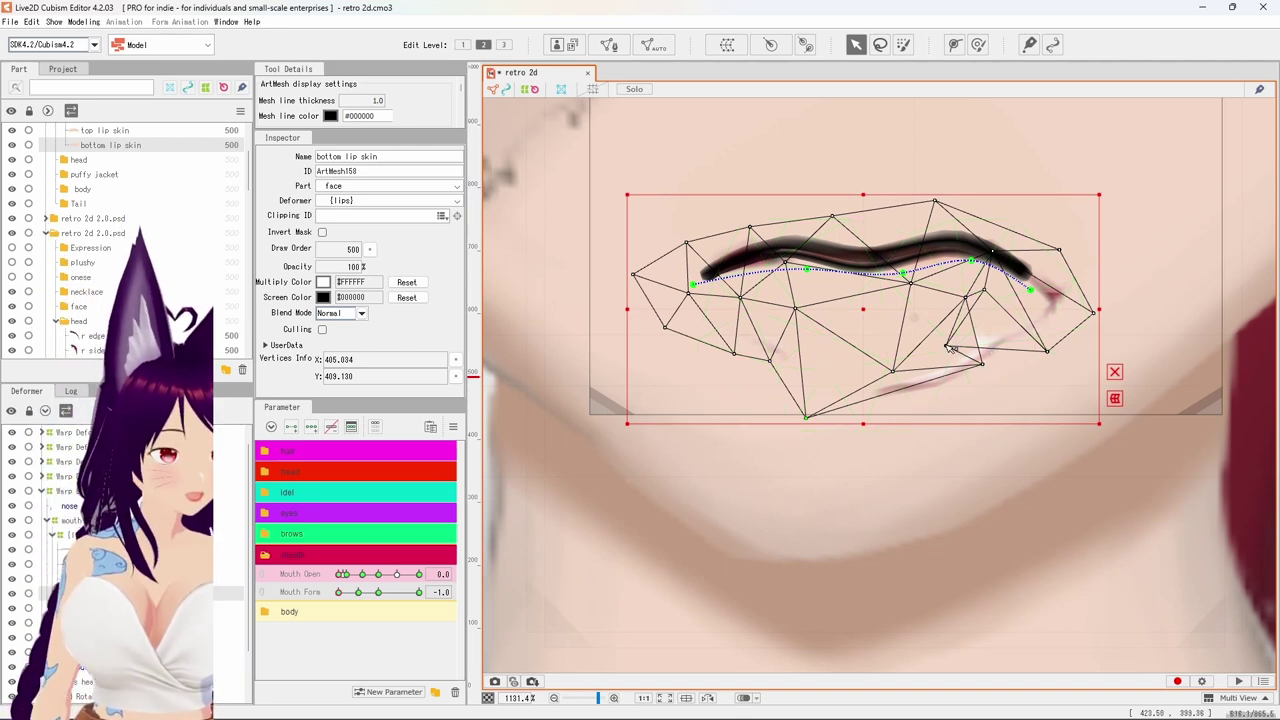
drag(948, 345, 1022, 356)
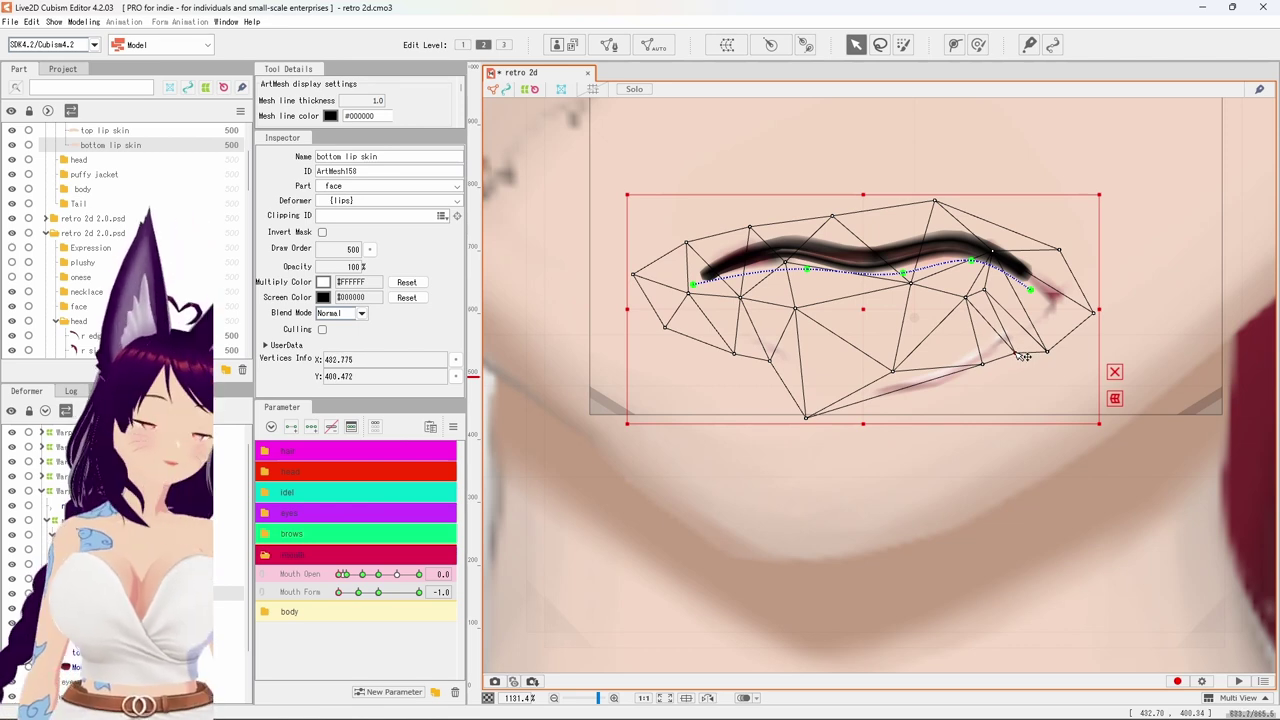
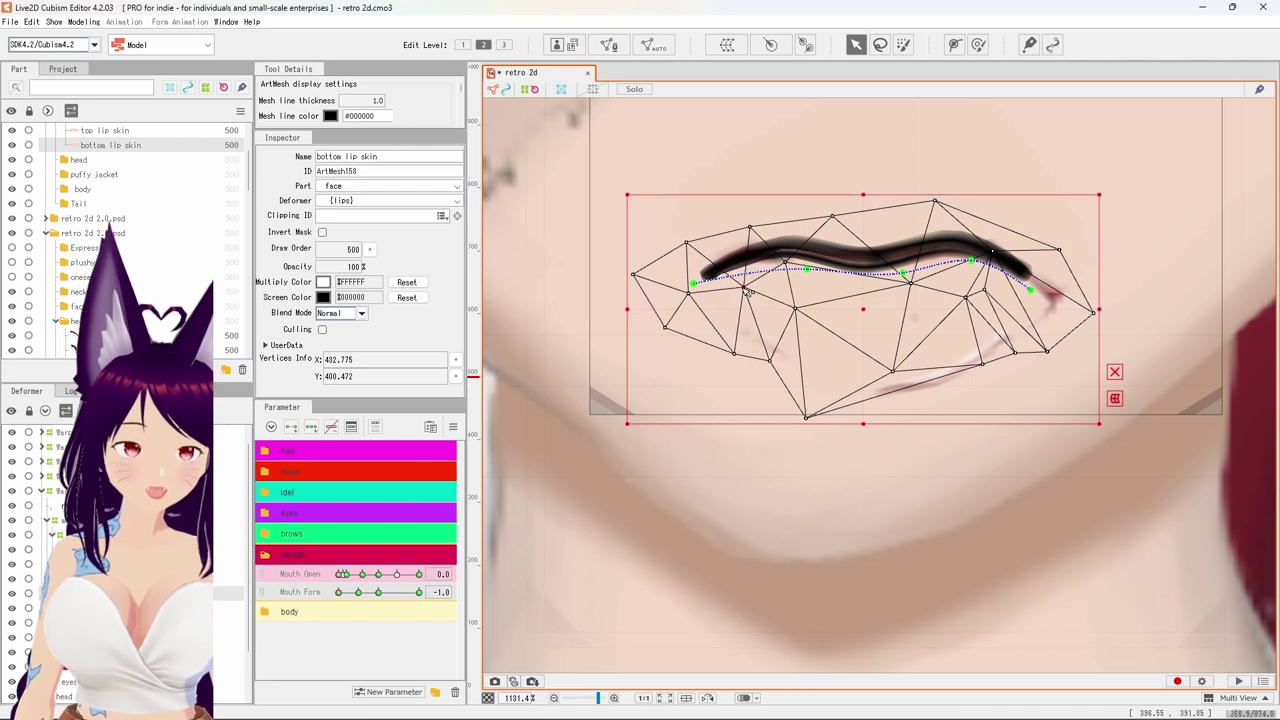
Push the bottom lip skin's lower vertices and right corner vertex farther outward to cover the remaining mouth interior.
drag(770, 361, 759, 372)
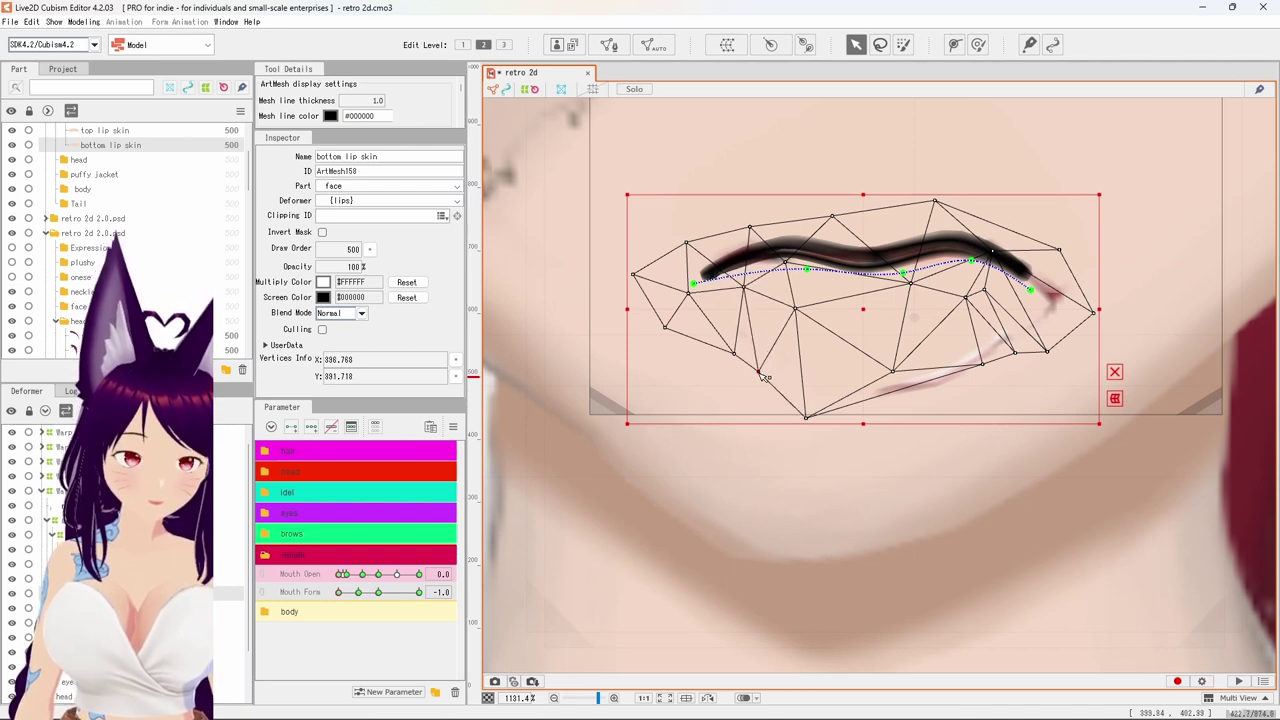
drag(893, 373, 901, 404)
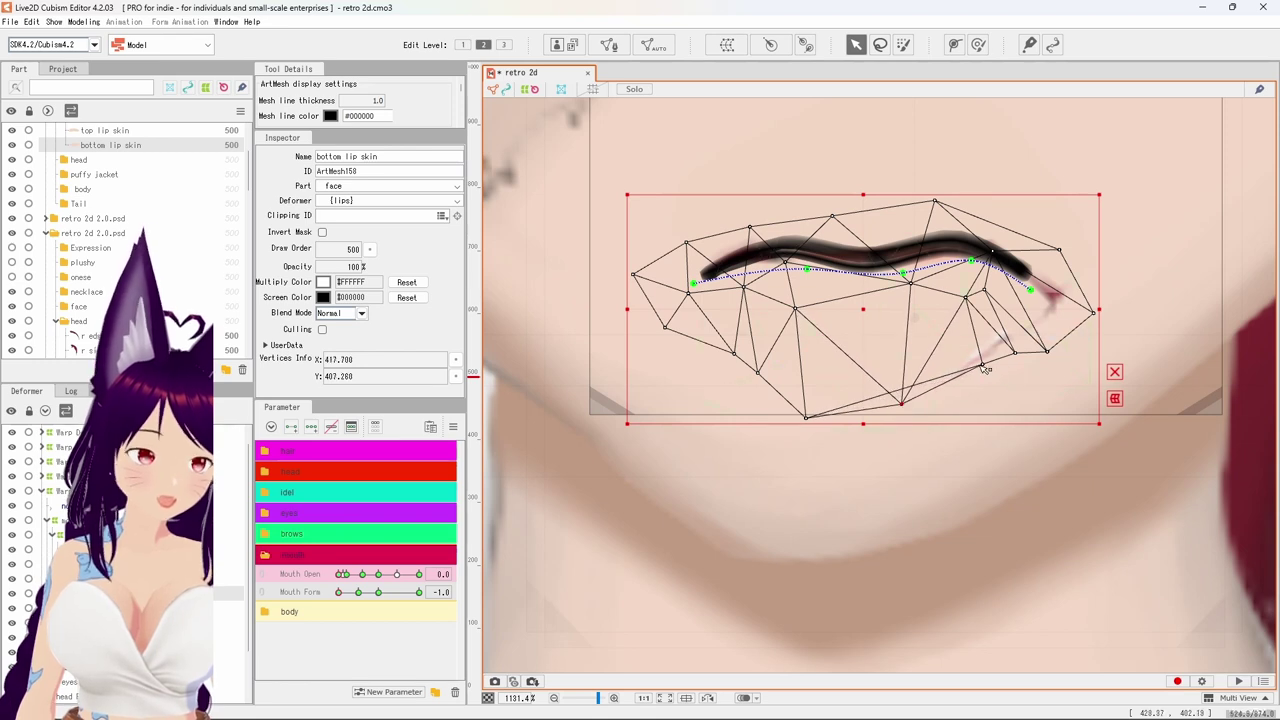
drag(985, 369, 1037, 369)
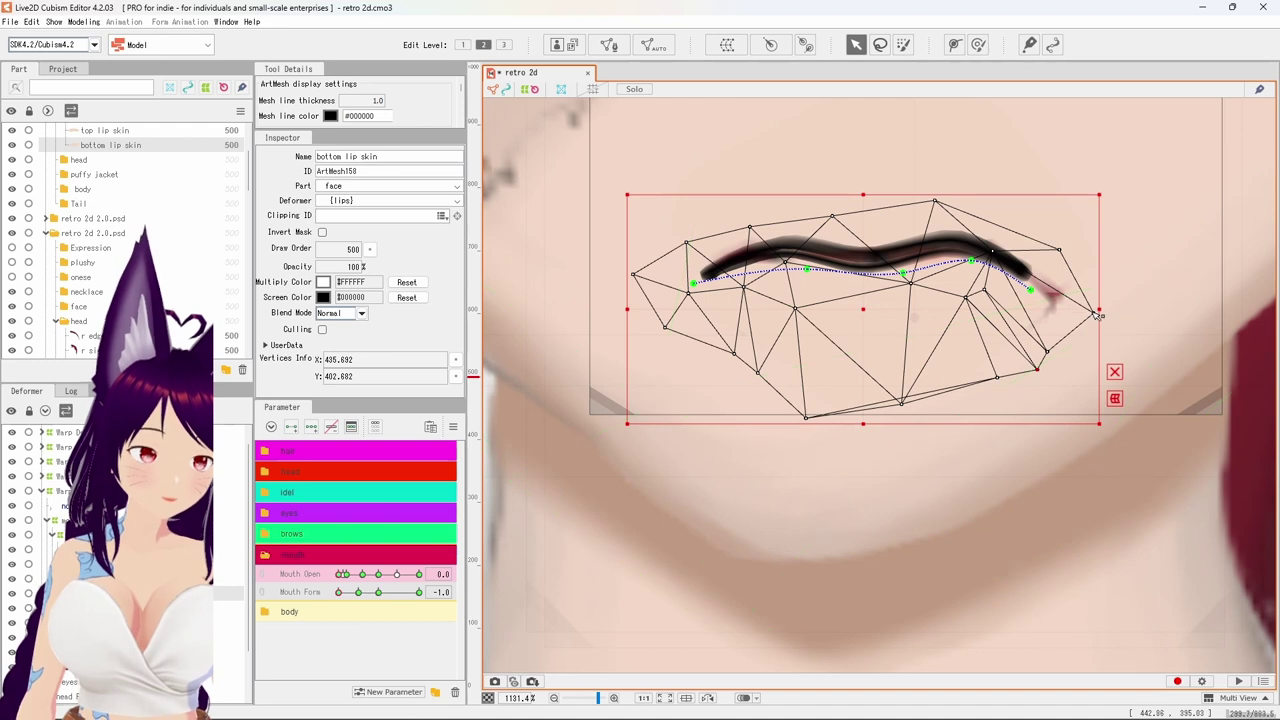
drag(1093, 313, 1125, 309)
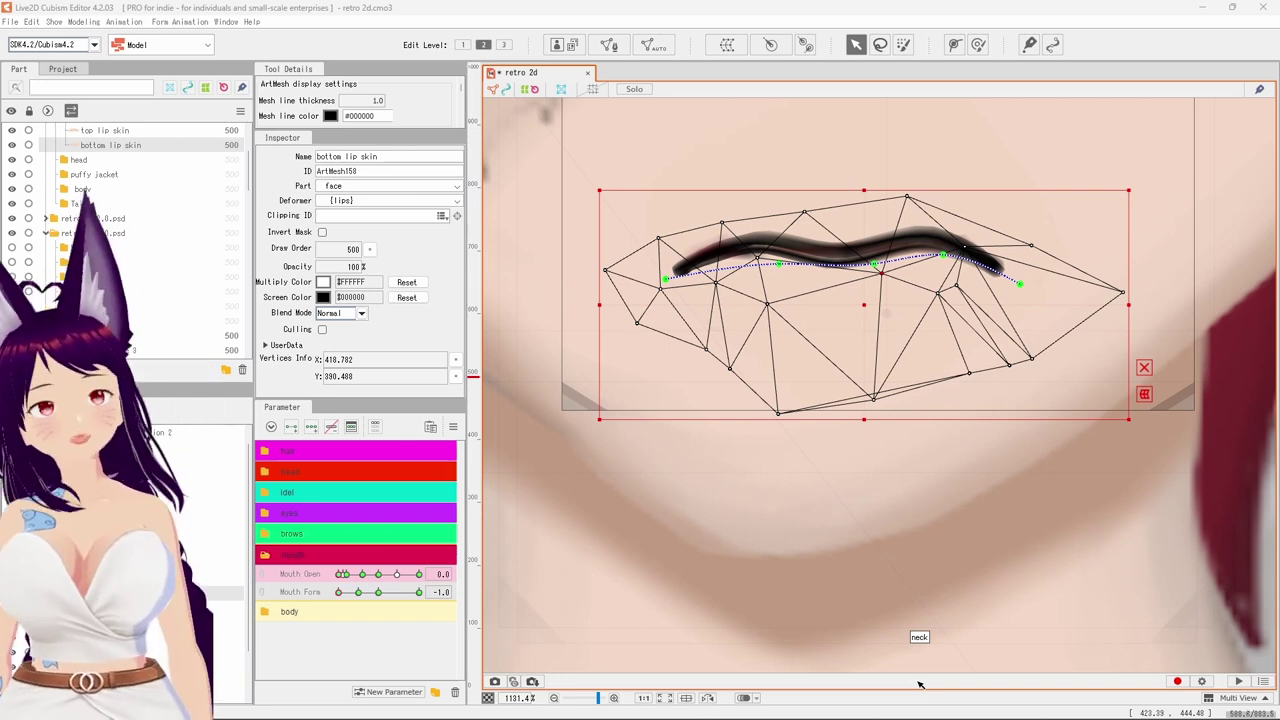
Nudge the bottom lip skin's inner vertex on the left half of the mouth up toward the lip line.
scroll(731, 270, up, 5)
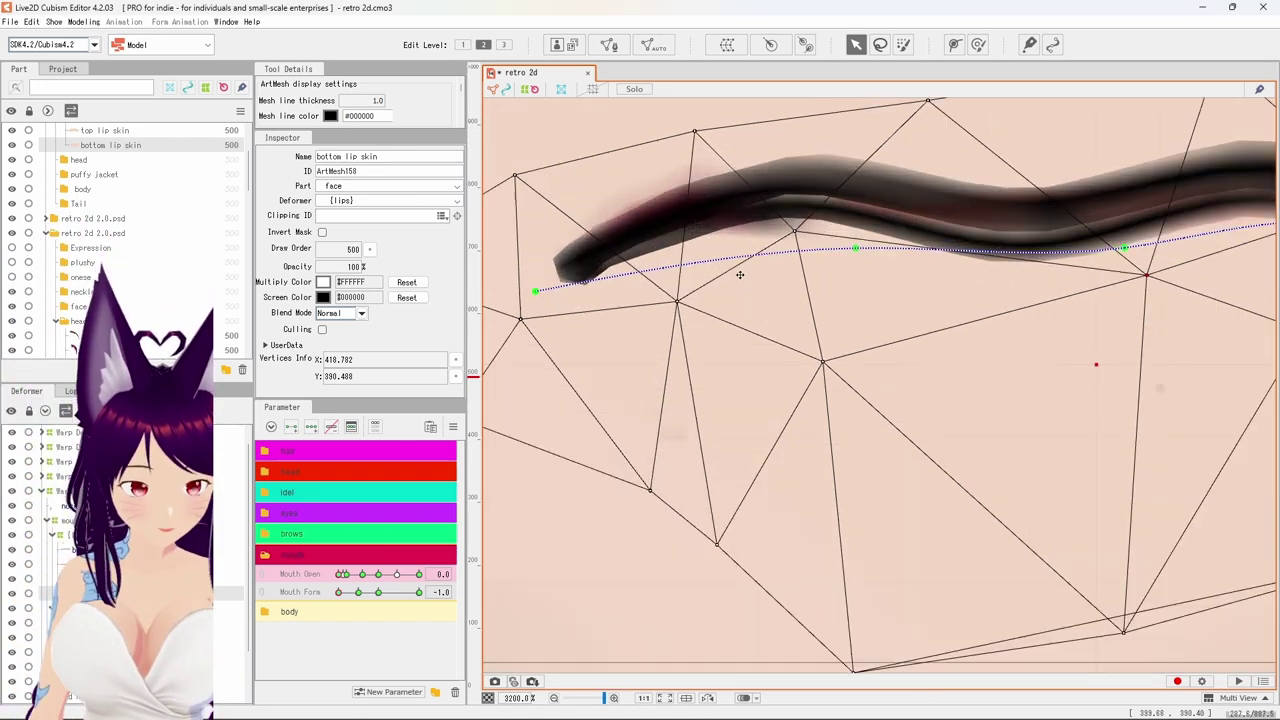
drag(800, 233, 810, 220)
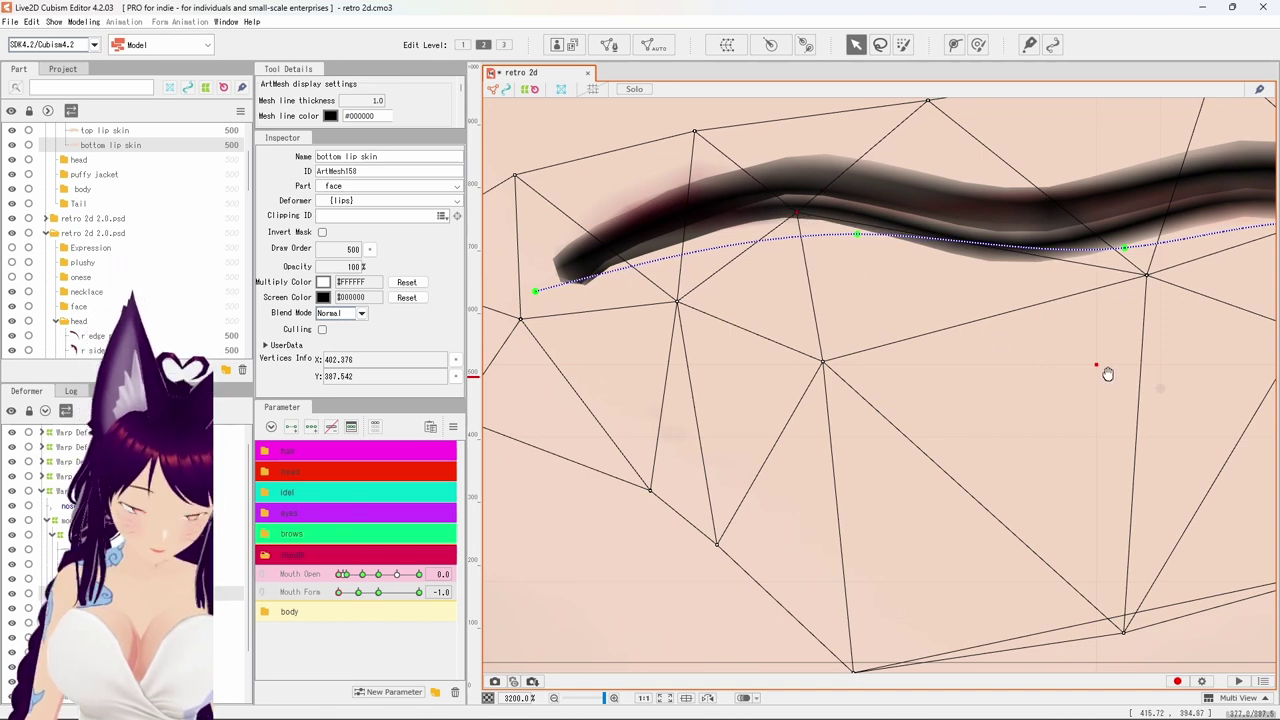
drag(1108, 374, 1124, 470)
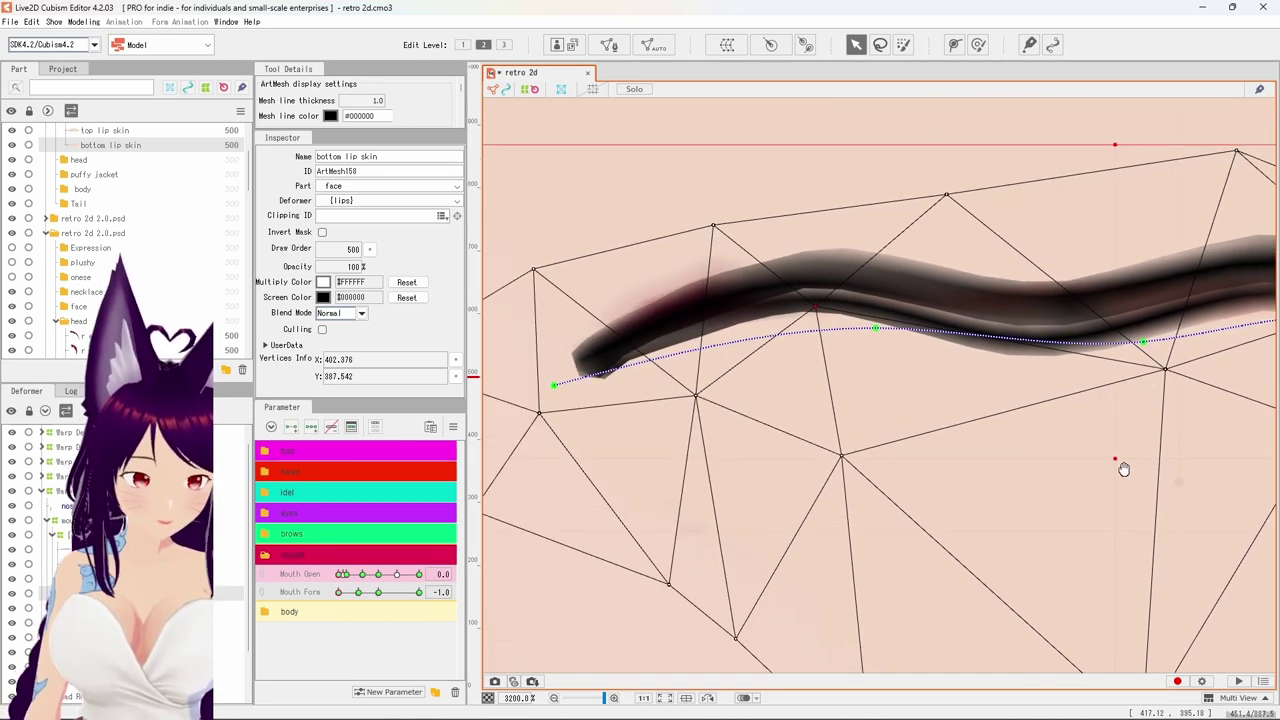
Adjust the top lip skin's left-end vertices and right corner vertex around the closed lip line at Mouth Open 0.0, Mouth Form -1.0.
click(568, 405)
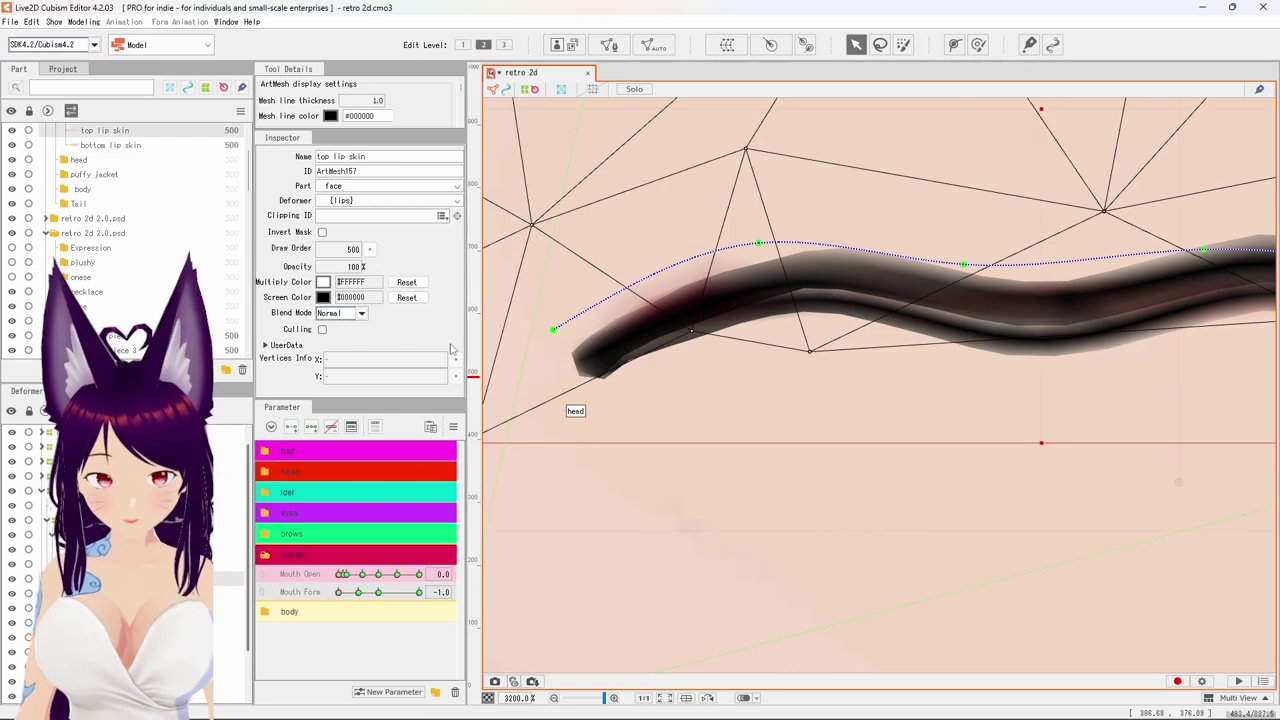
drag(533, 225, 544, 246)
drag(779, 337, 518, 380)
drag(695, 369, 685, 372)
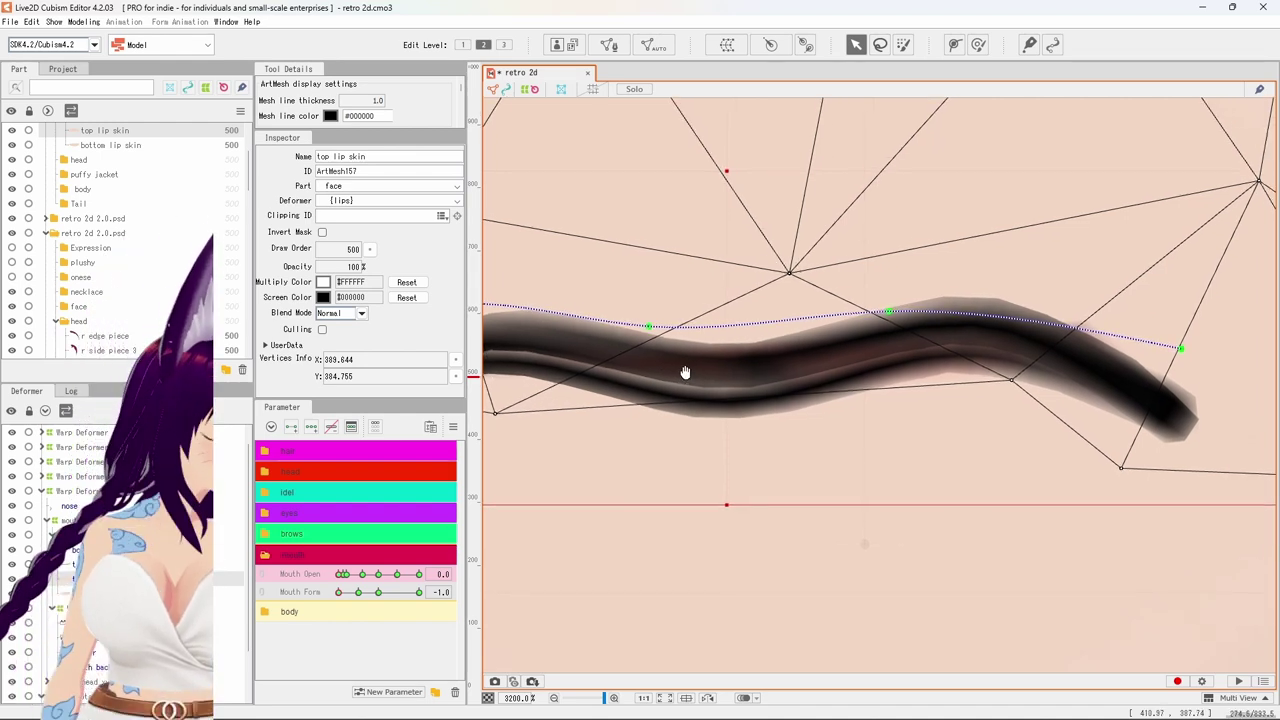
scroll(810, 350, down, 2)
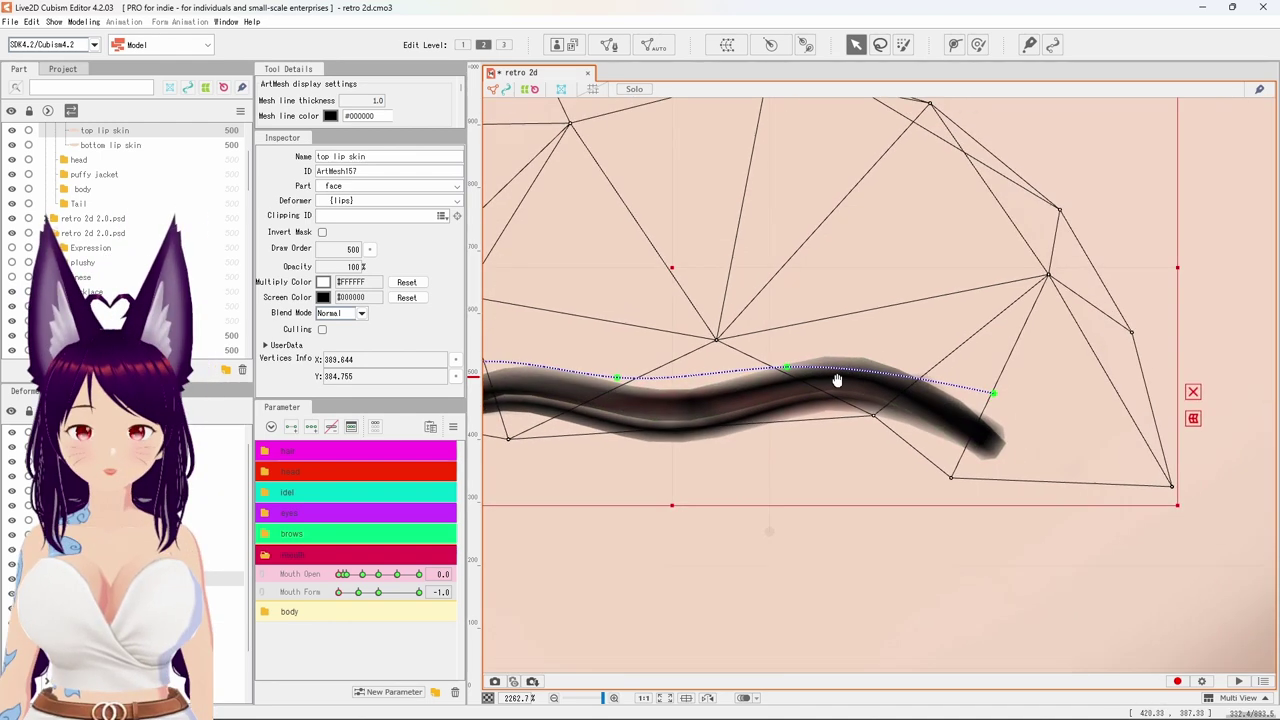
drag(1050, 276, 1059, 279)
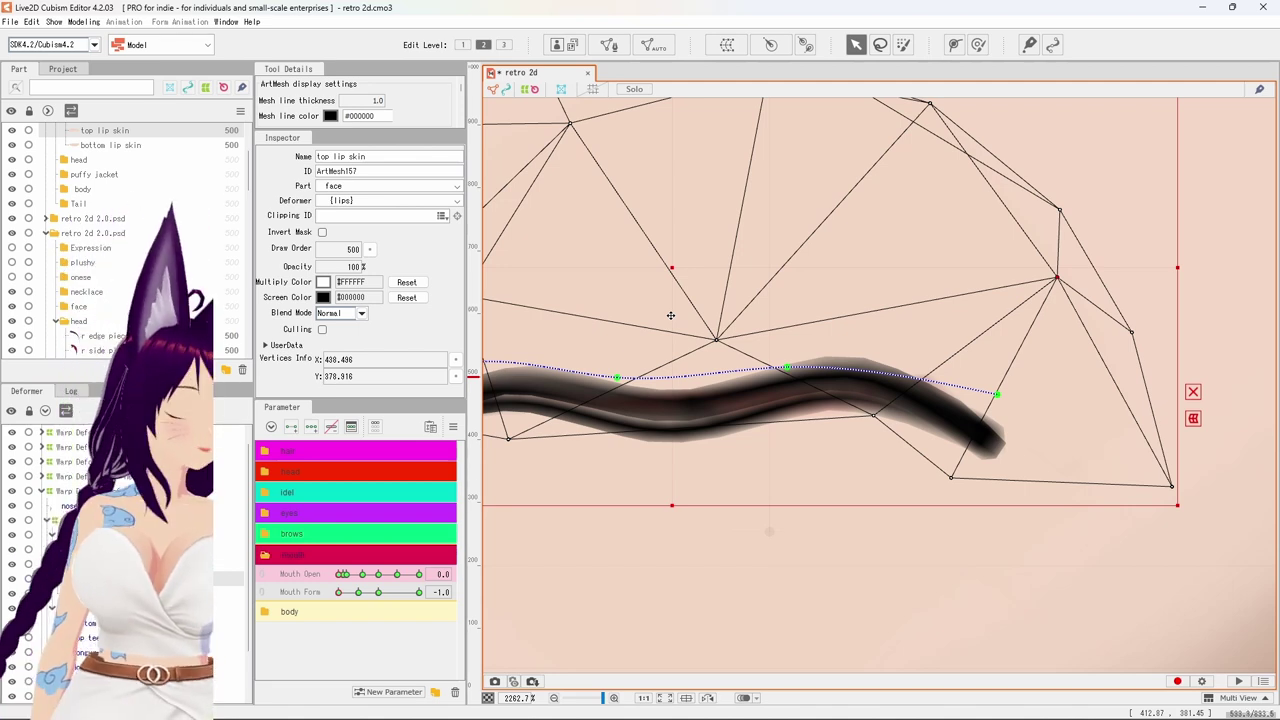
At Mouth Open 0.1, lower the top lip skin's middle and both end deform path points toward the upper lip line.
scroll(670, 315, down, 6)
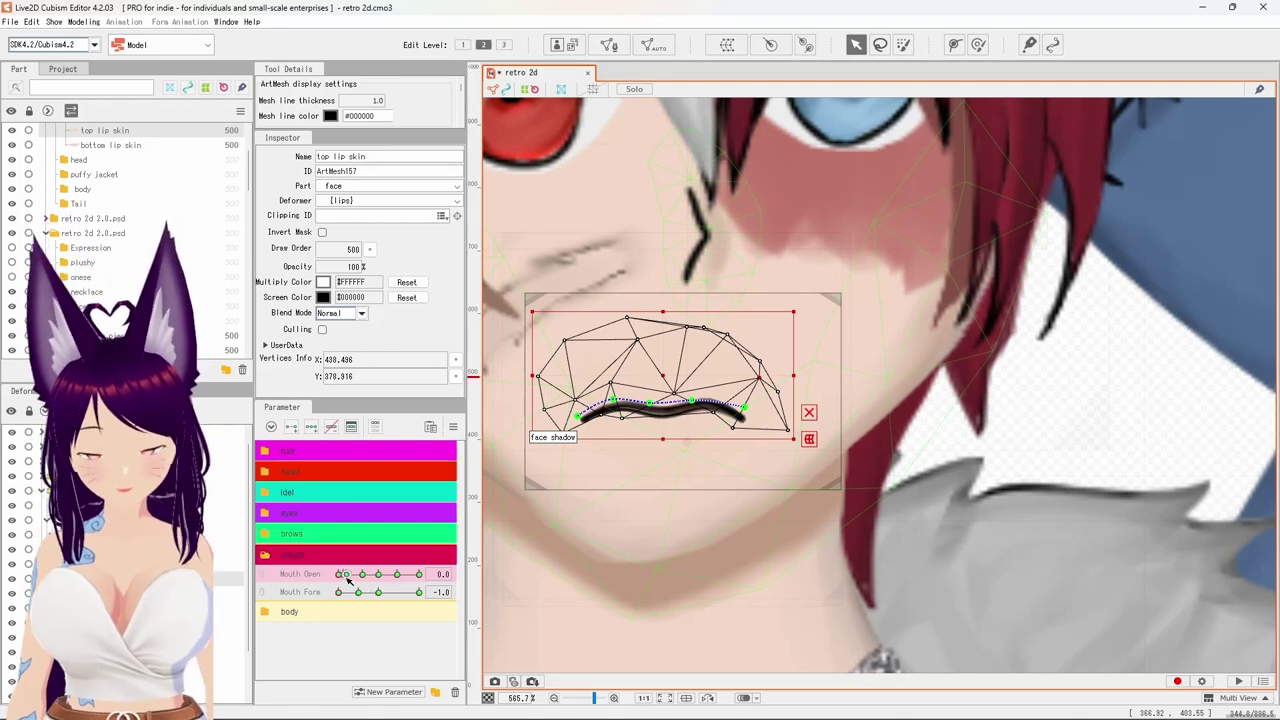
click(348, 578)
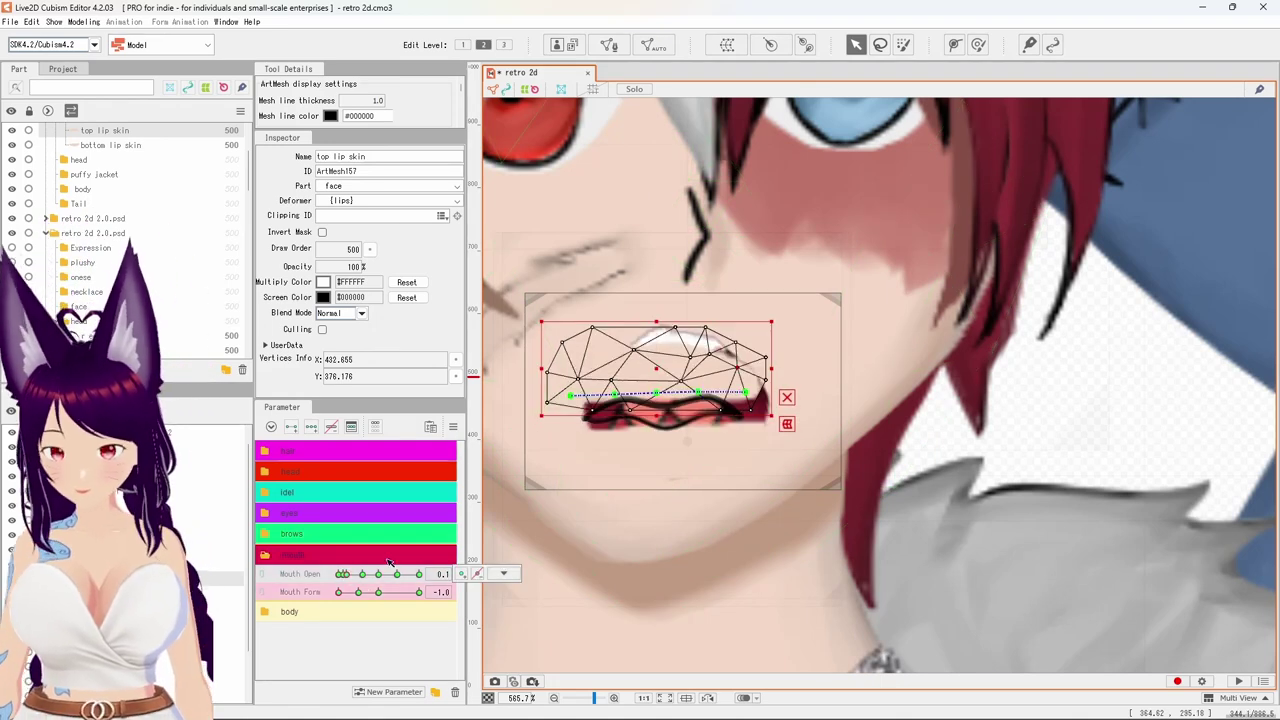
scroll(670, 388, up, 3)
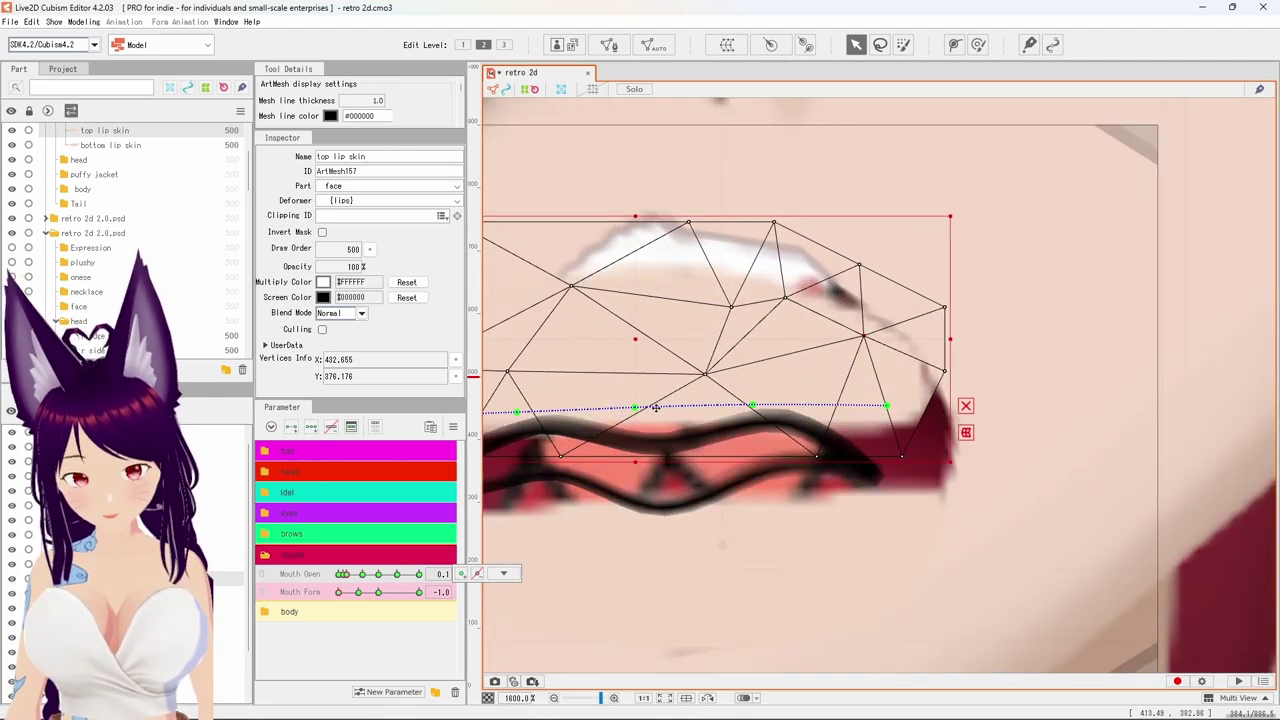
drag(637, 408, 633, 437)
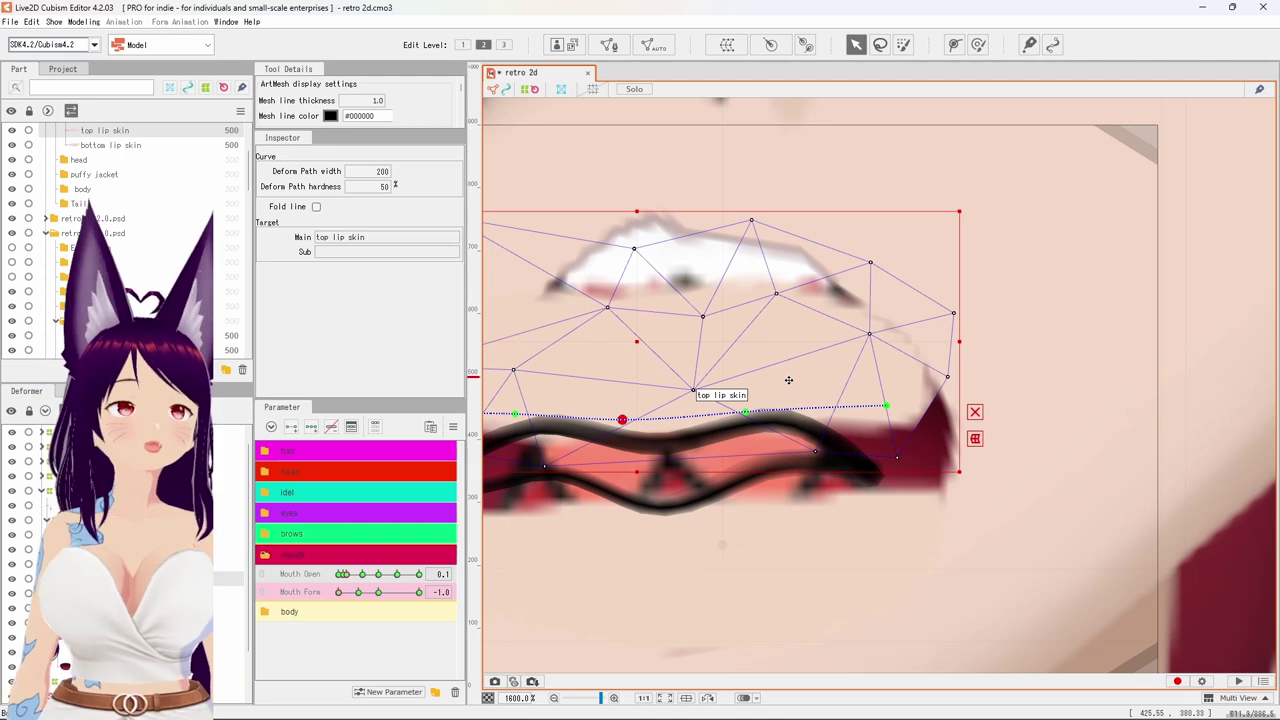
scroll(788, 380, down, 1)
drag(872, 416, 861, 438)
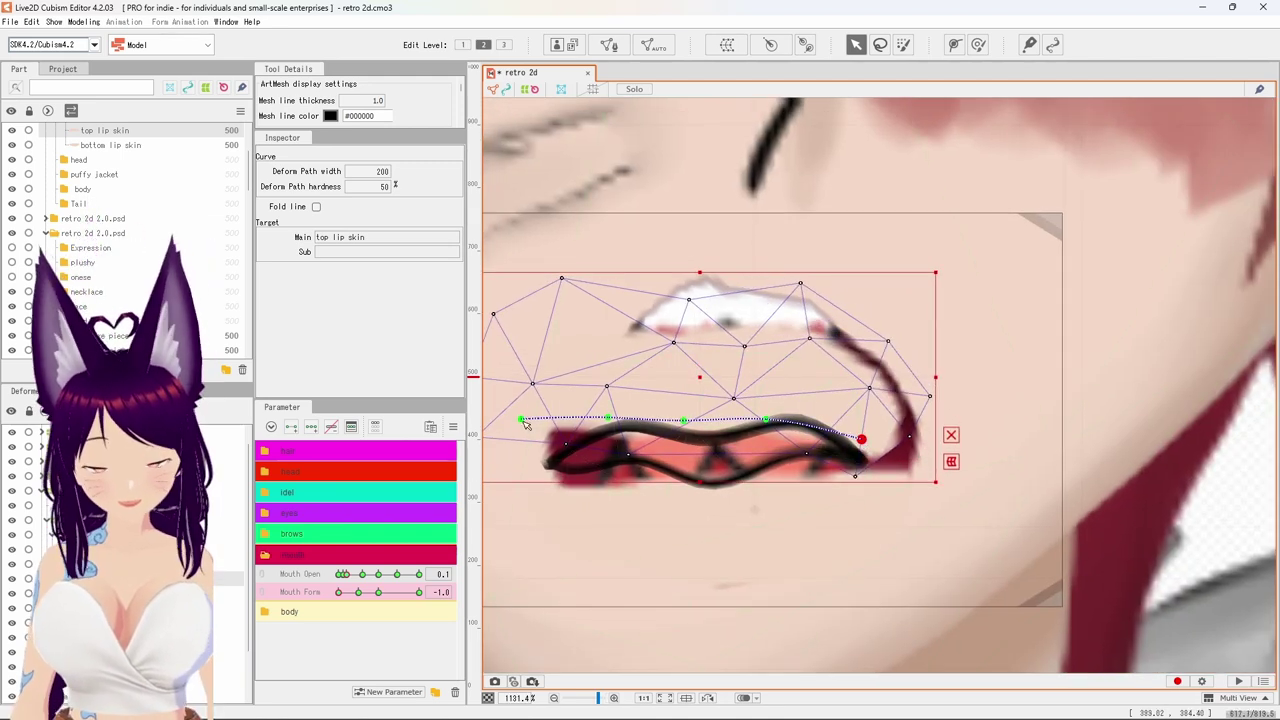
drag(524, 420, 540, 461)
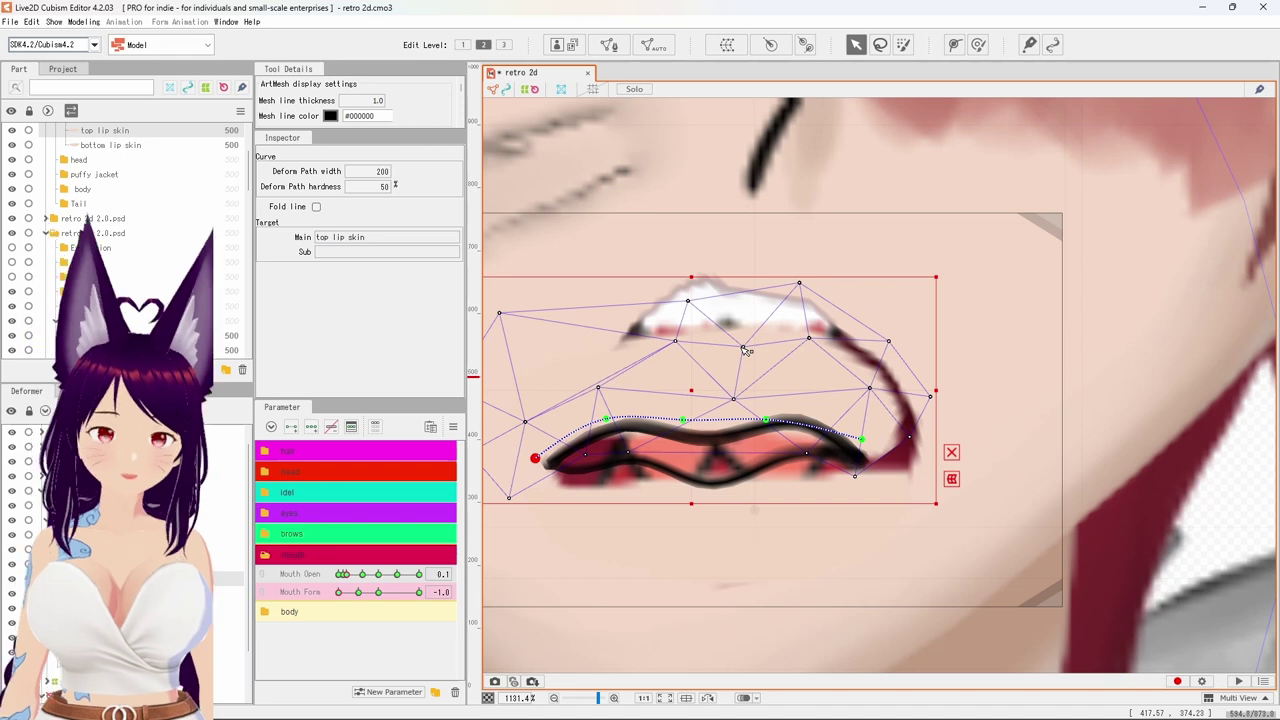
Spread the top lip skin's upper and right-side vertices outward to cover the exposed upper teeth and mouth interior.
drag(688, 302, 682, 213)
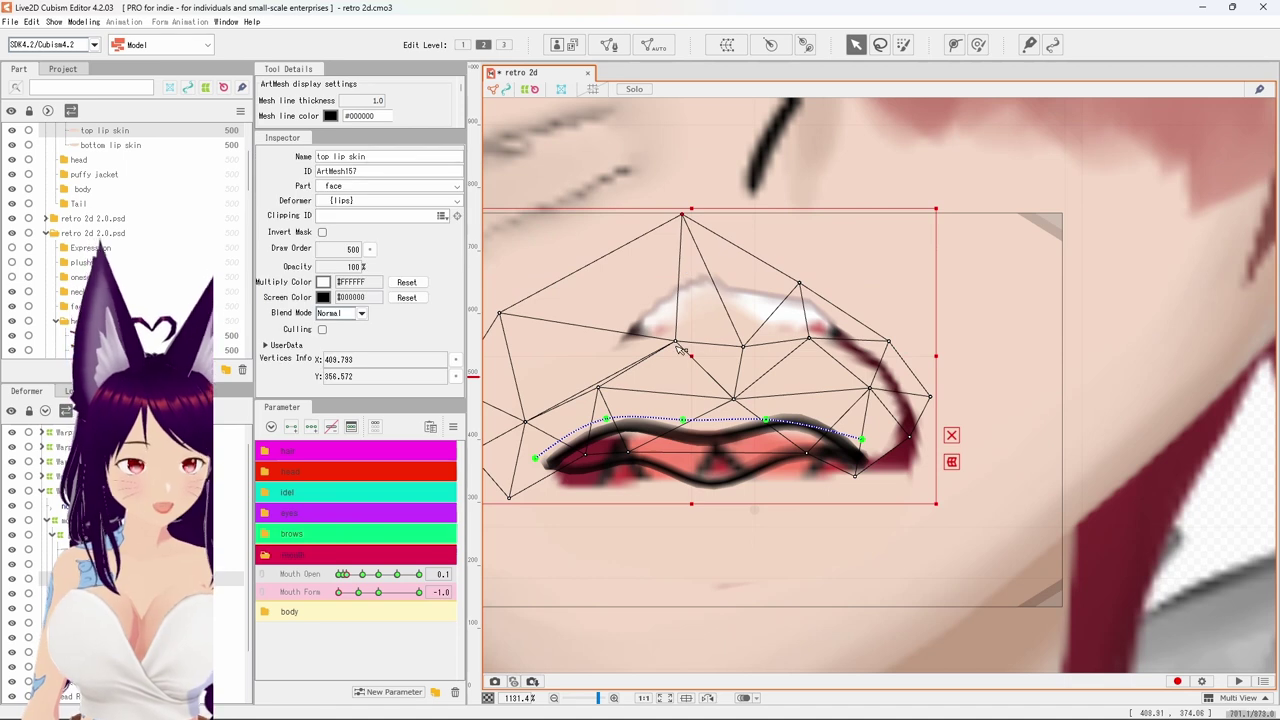
drag(683, 346, 661, 298)
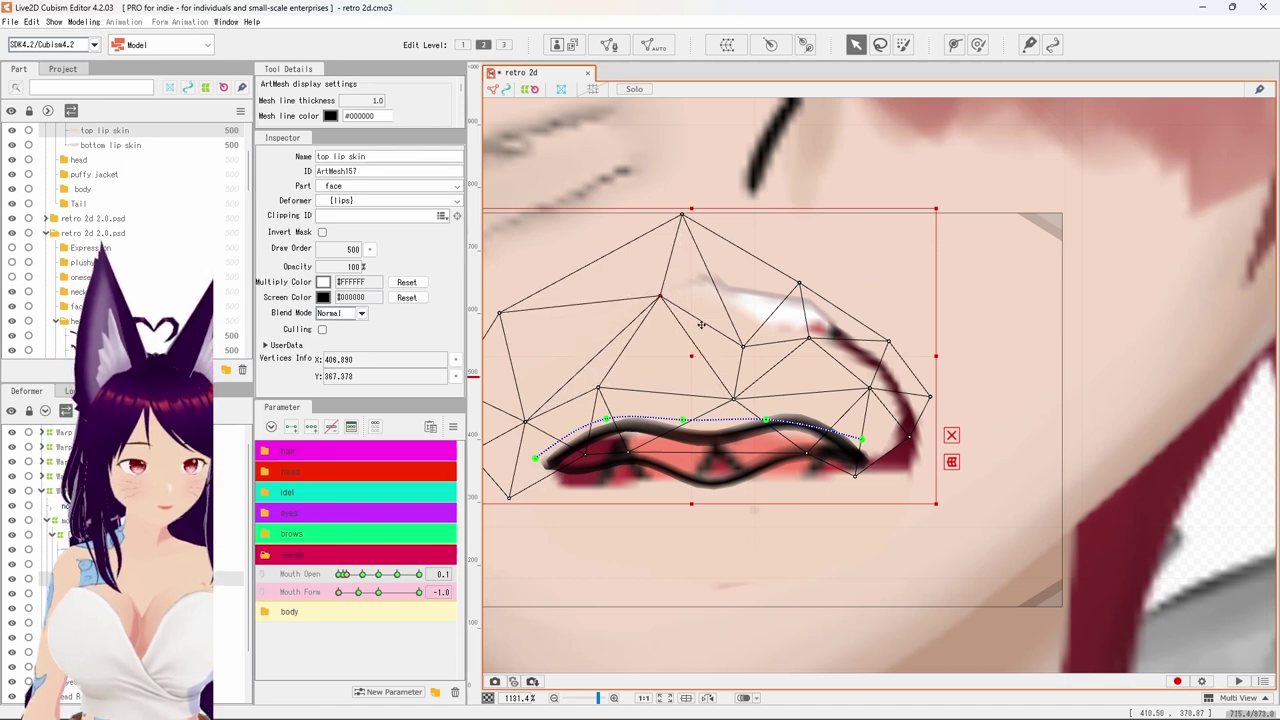
drag(747, 346, 761, 305)
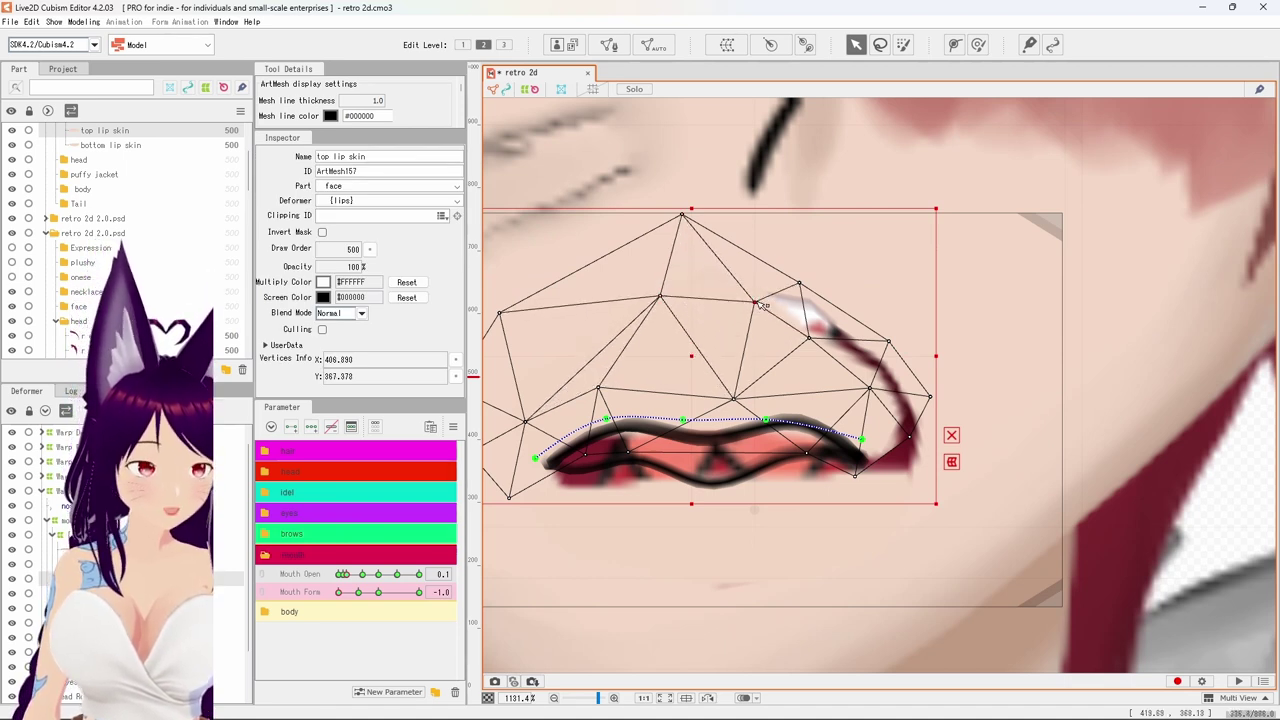
drag(816, 342, 830, 242)
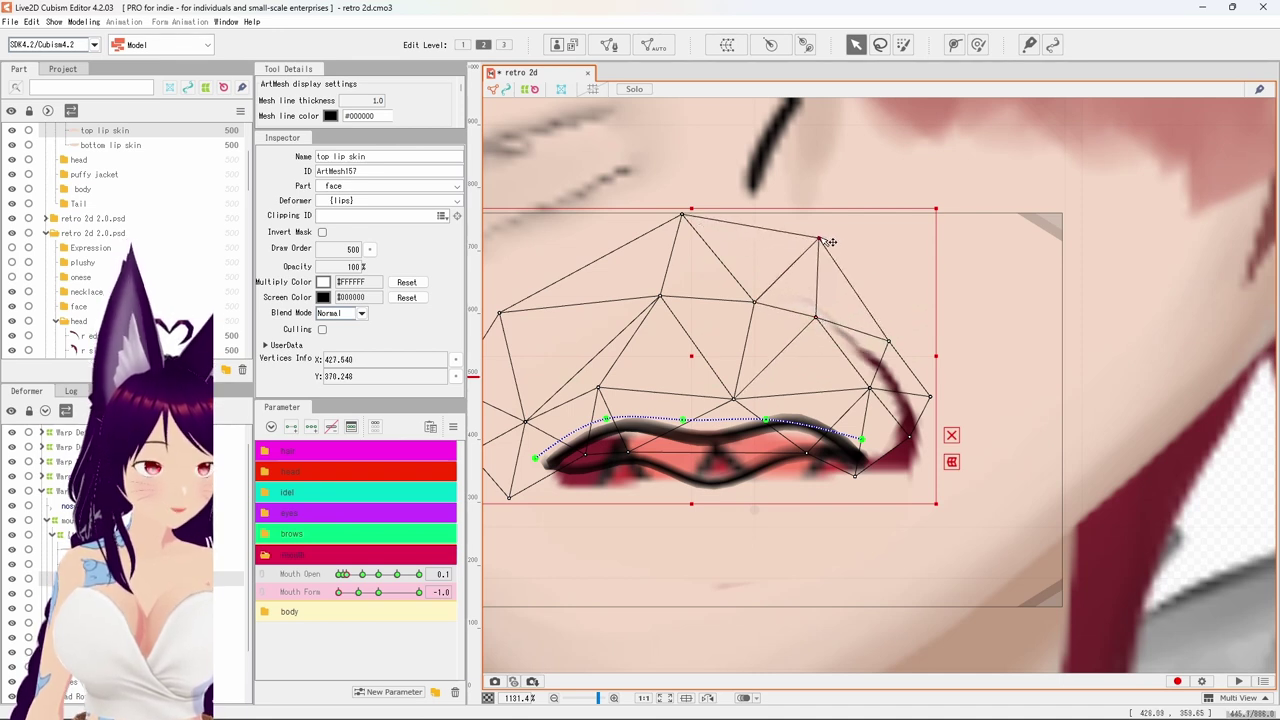
drag(819, 320, 828, 312)
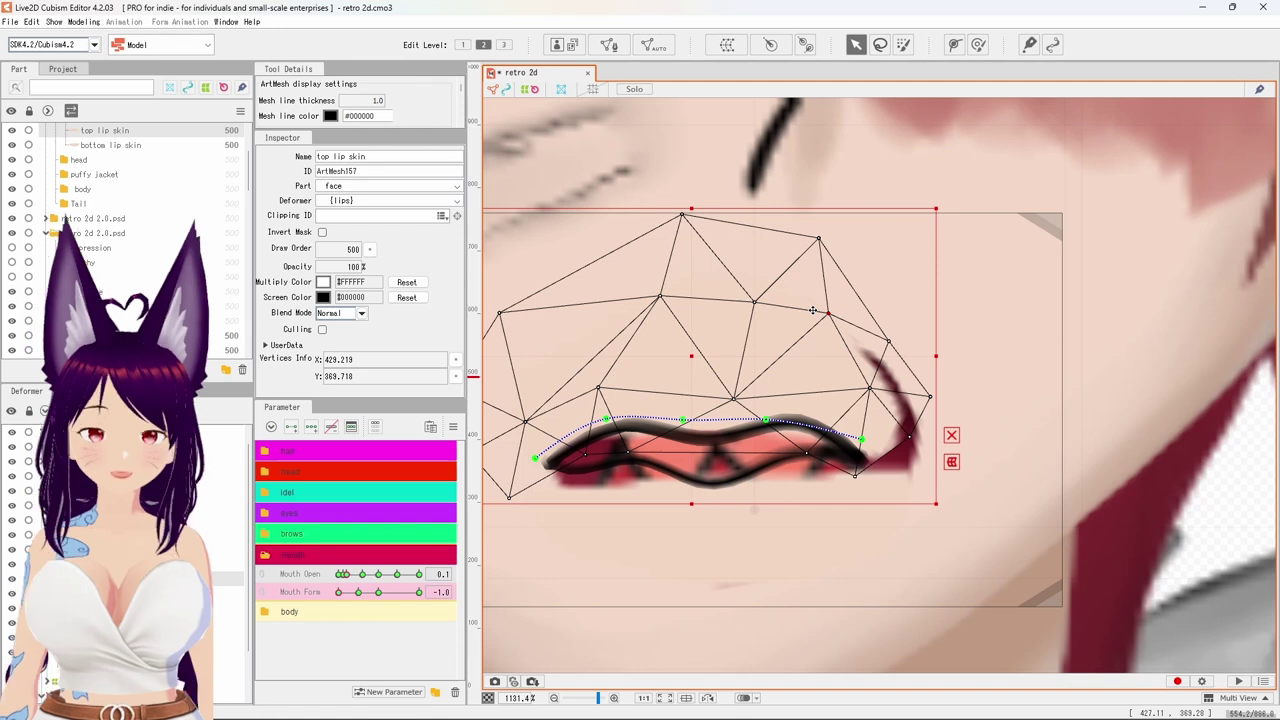
drag(876, 395, 943, 467)
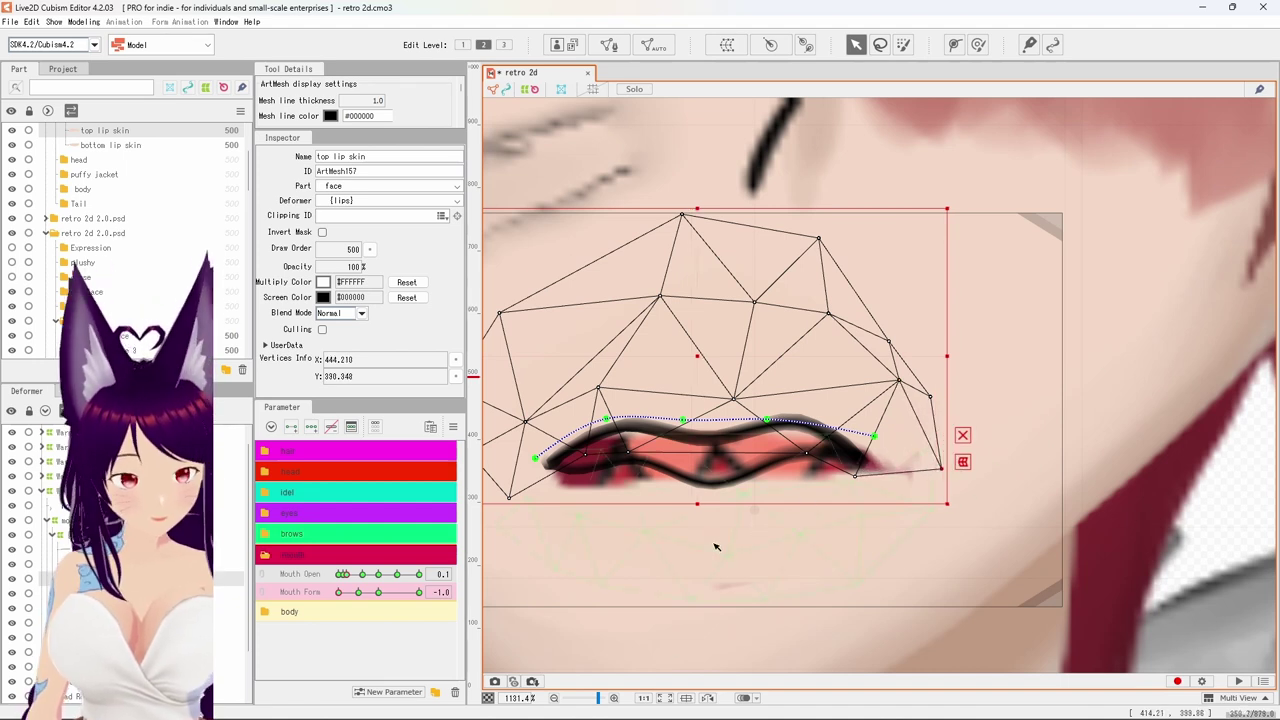
Select the bottom lip skin and lower its middle deform path point below the lower lip line at Mouth Open 0.1.
drag(716, 546, 806, 509)
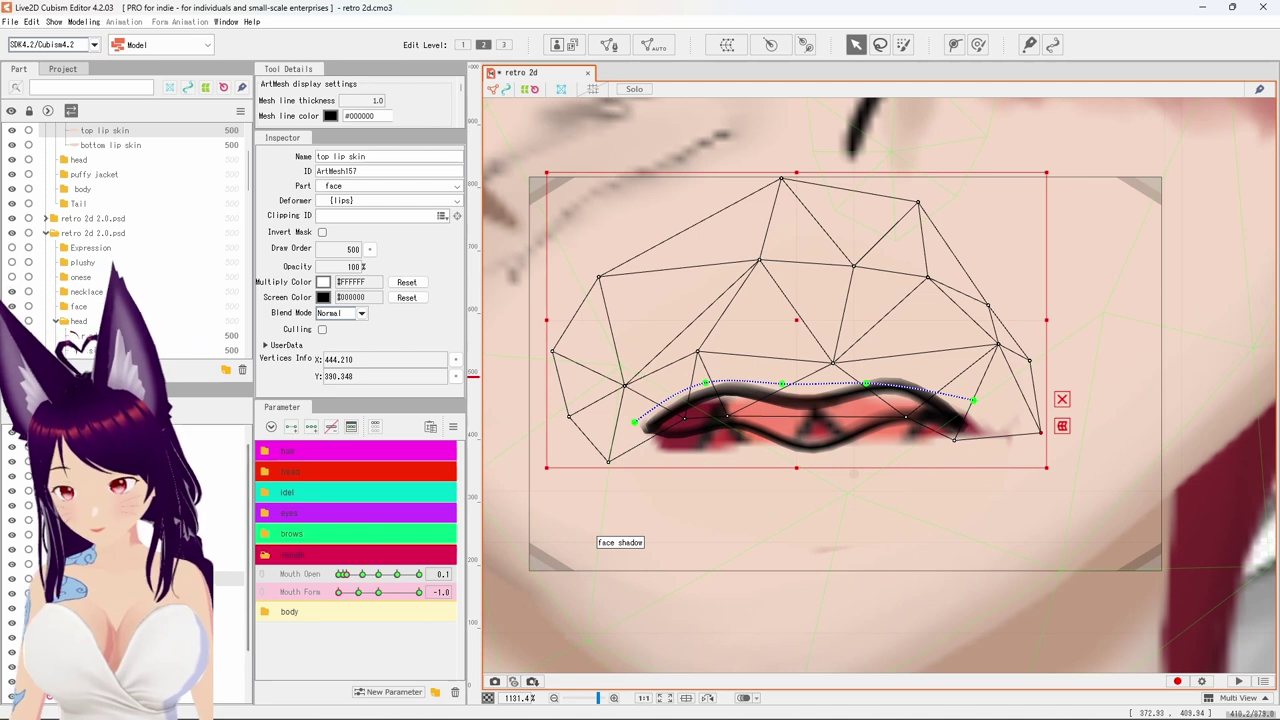
click(805, 505)
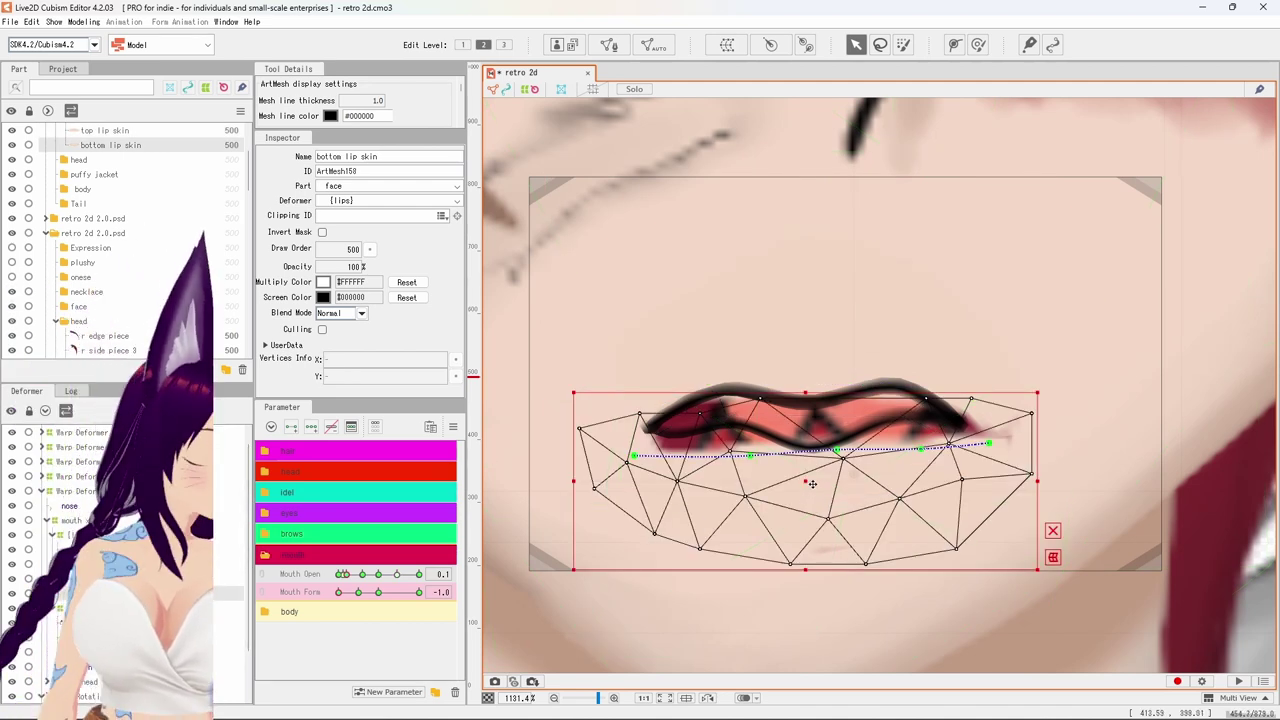
scroll(815, 472, up, 4)
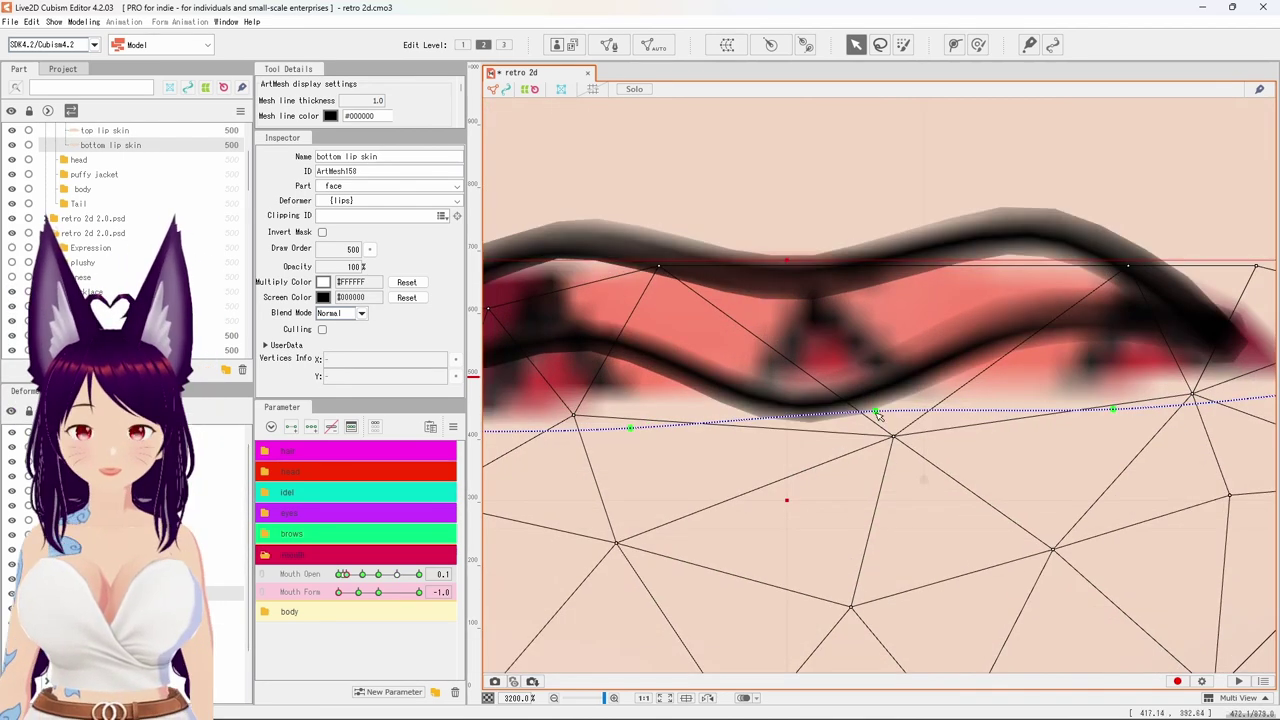
drag(878, 414, 872, 441)
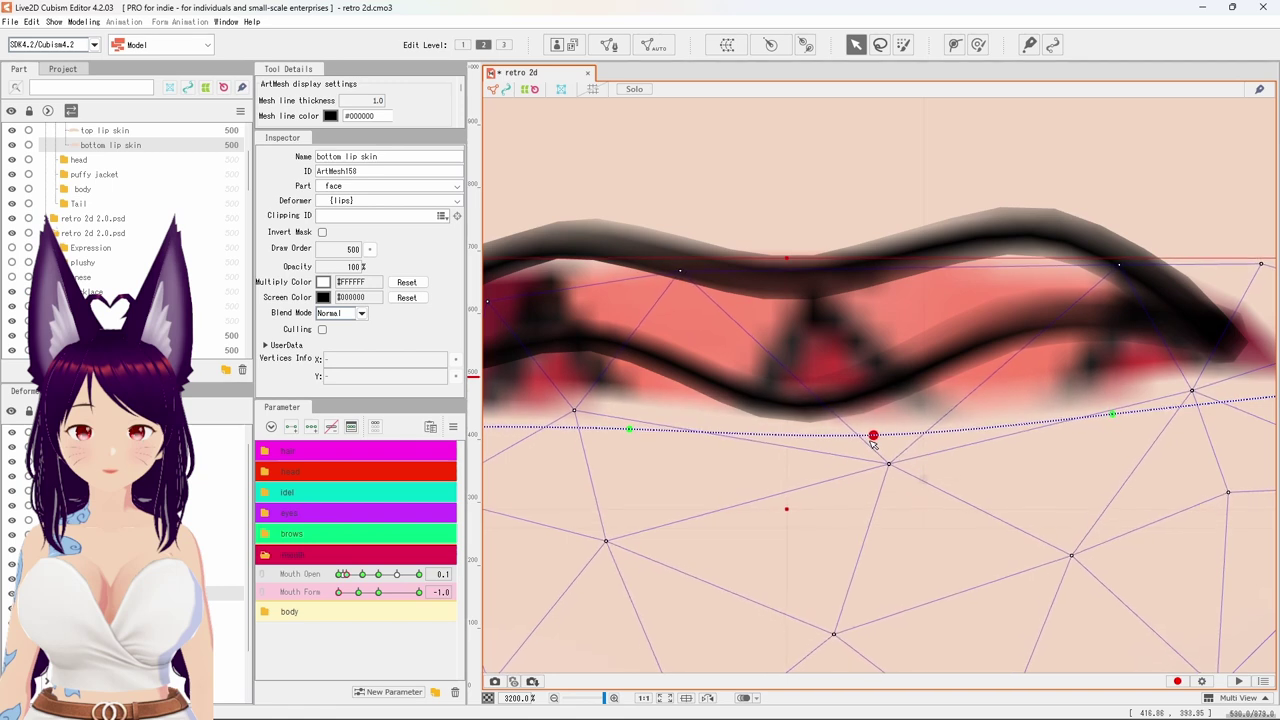
With the deform path edit tool, slide the bottom lip skin's two path points beside the middle one leftward along the path.
drag(808, 484, 1006, 466)
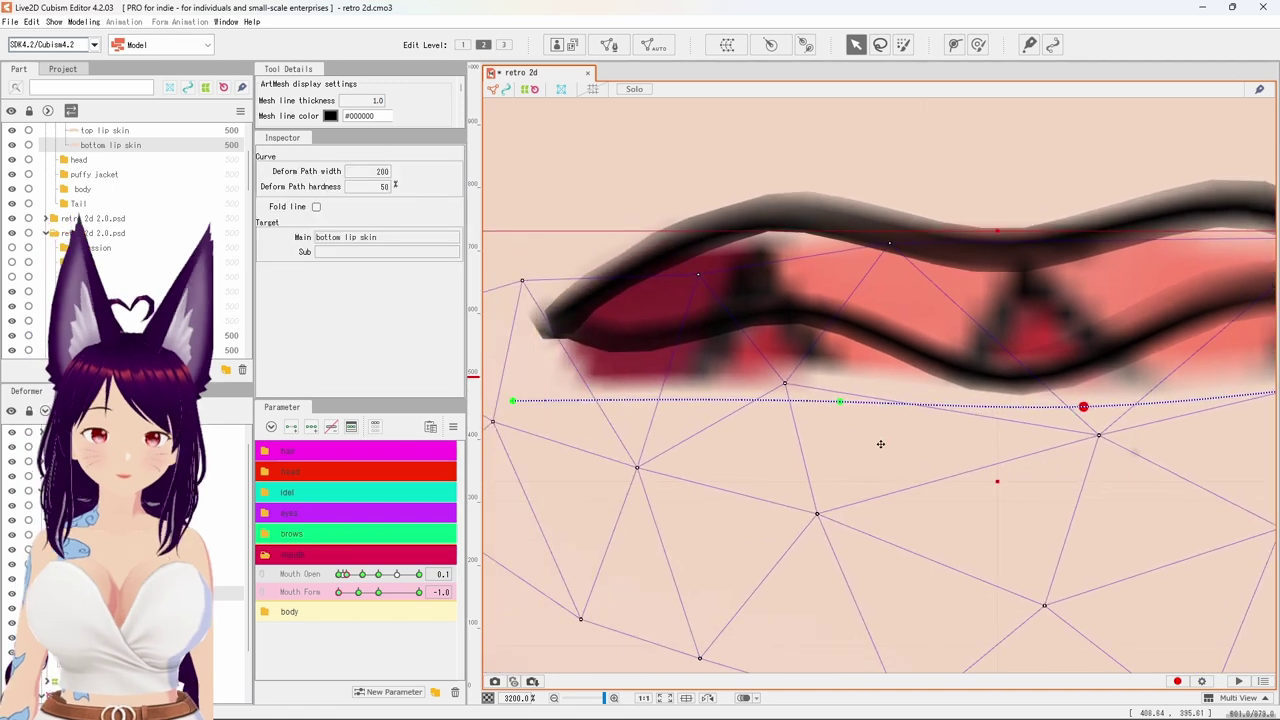
click(955, 45)
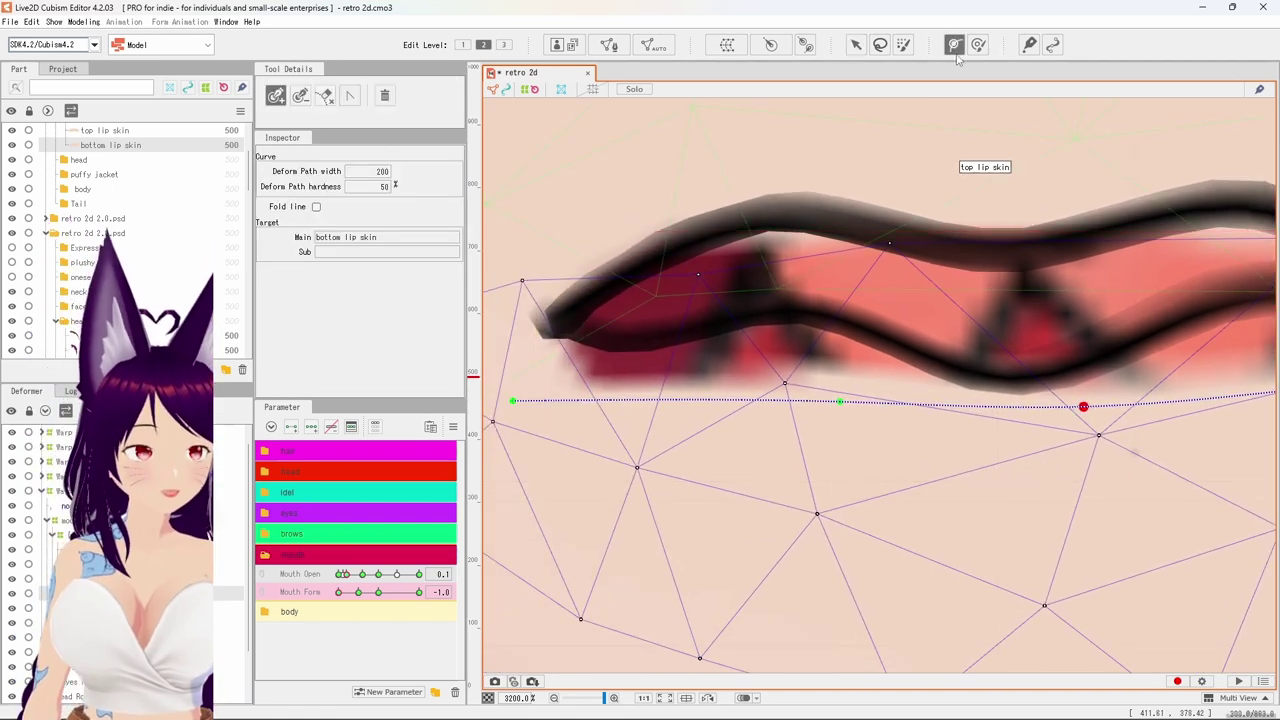
drag(843, 402, 806, 400)
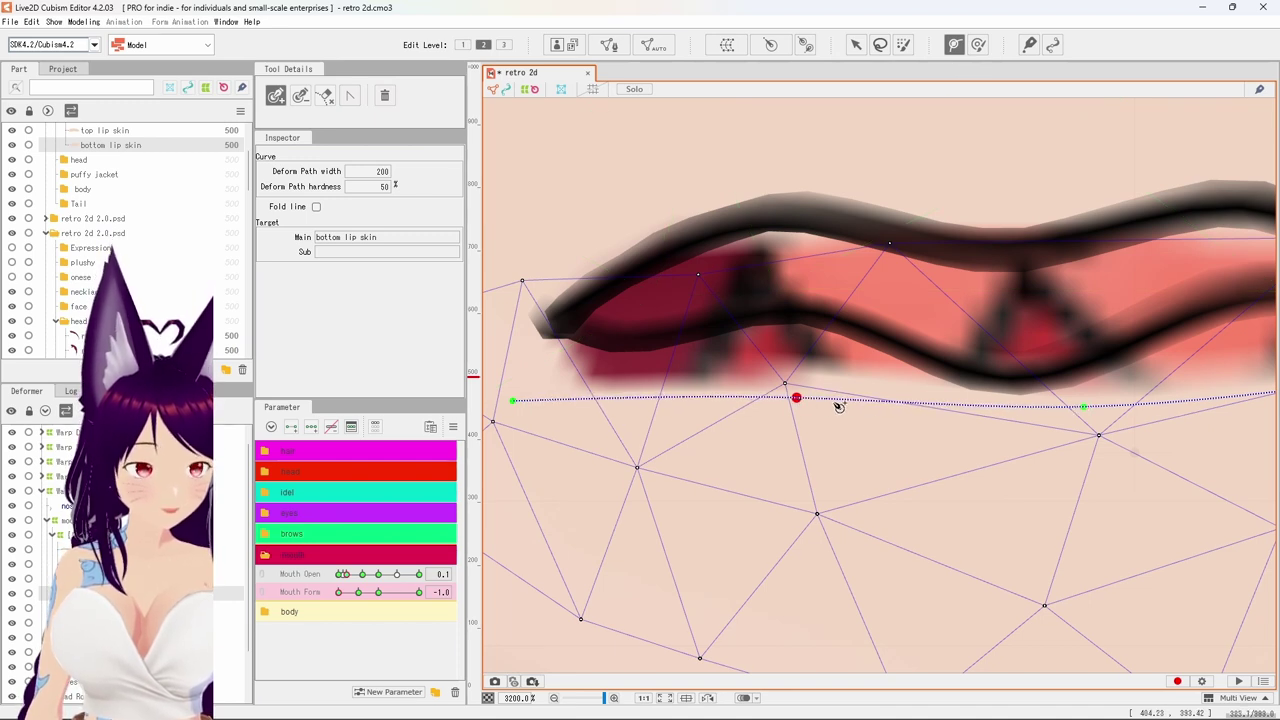
drag(964, 405, 662, 411)
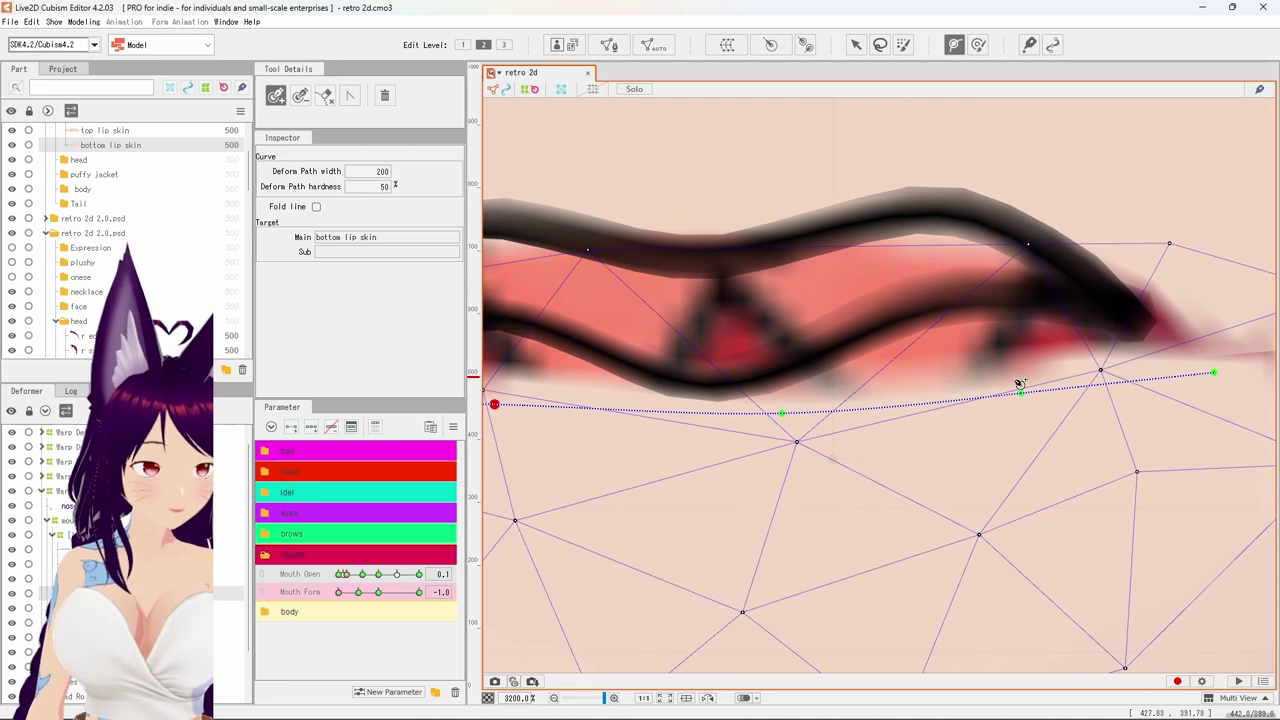
drag(1028, 396, 965, 400)
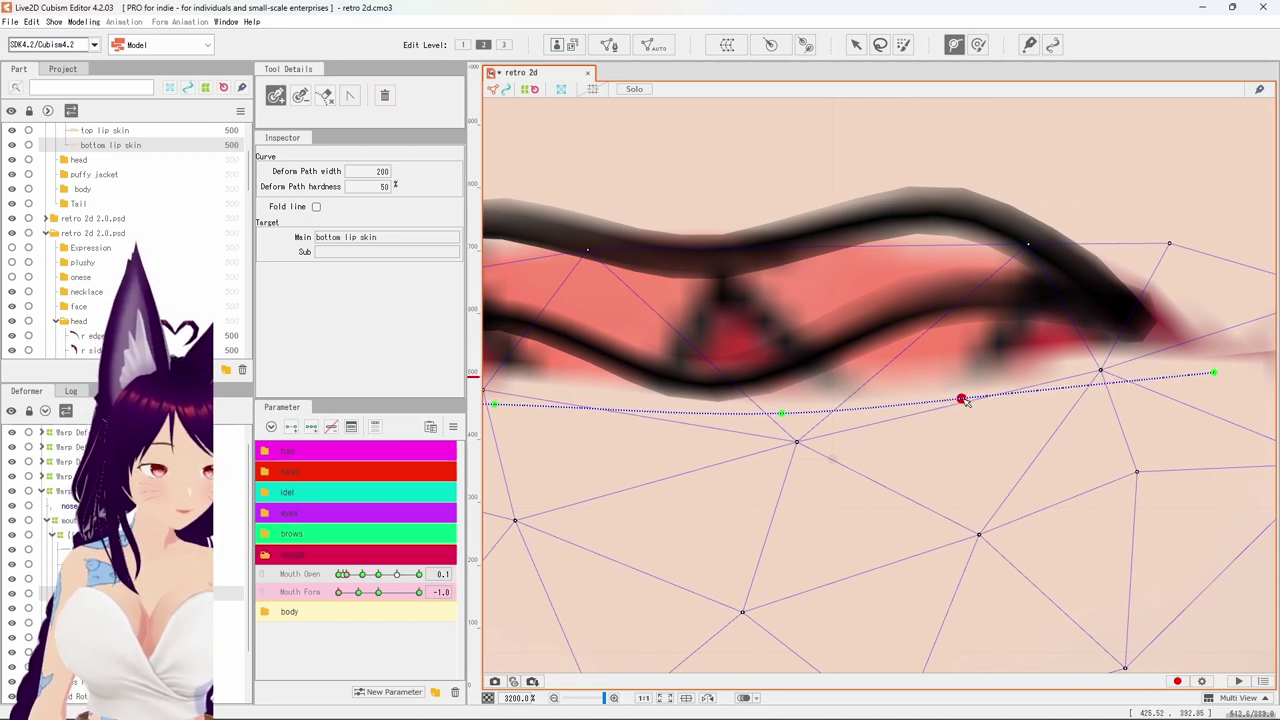
drag(888, 413, 969, 403)
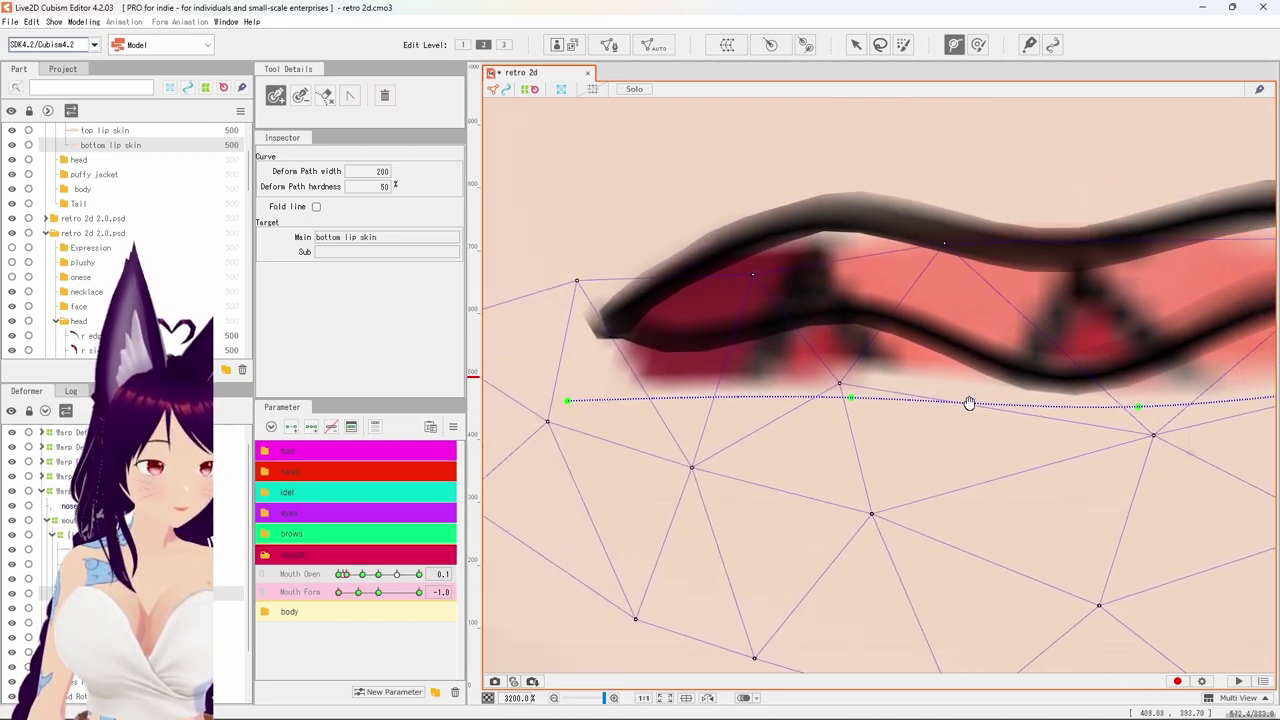
Reposition the bottom lip skin's deform path points with the Arrow tool so the path follows the underside of the lower lip line.
click(855, 44)
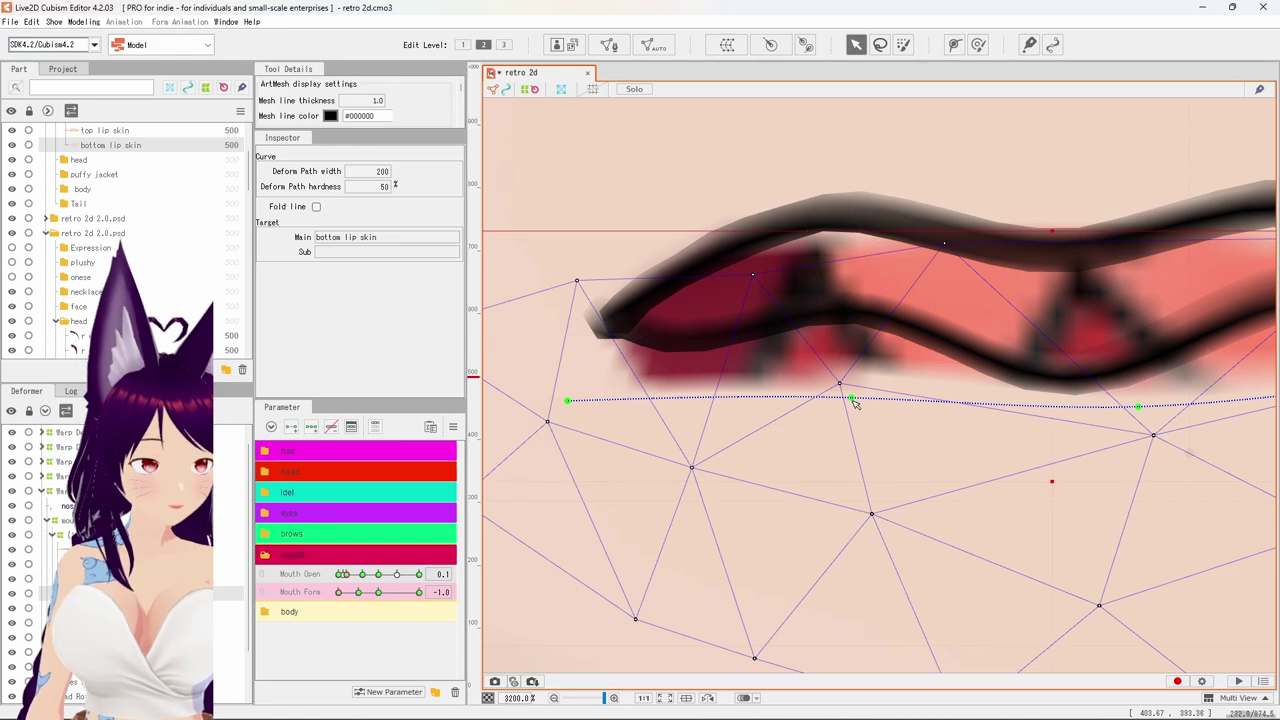
drag(851, 398, 843, 349)
drag(570, 402, 561, 363)
drag(928, 405, 583, 379)
mouse_move(967, 357)
mouse_down()
mouse_move(967, 338)
mouse_move(965, 374)
mouse_up()
drag(1111, 346, 1108, 366)
click(968, 393)
drag(968, 393, 968, 305)
drag(971, 349, 970, 346)
scroll(1166, 374, down, 5)
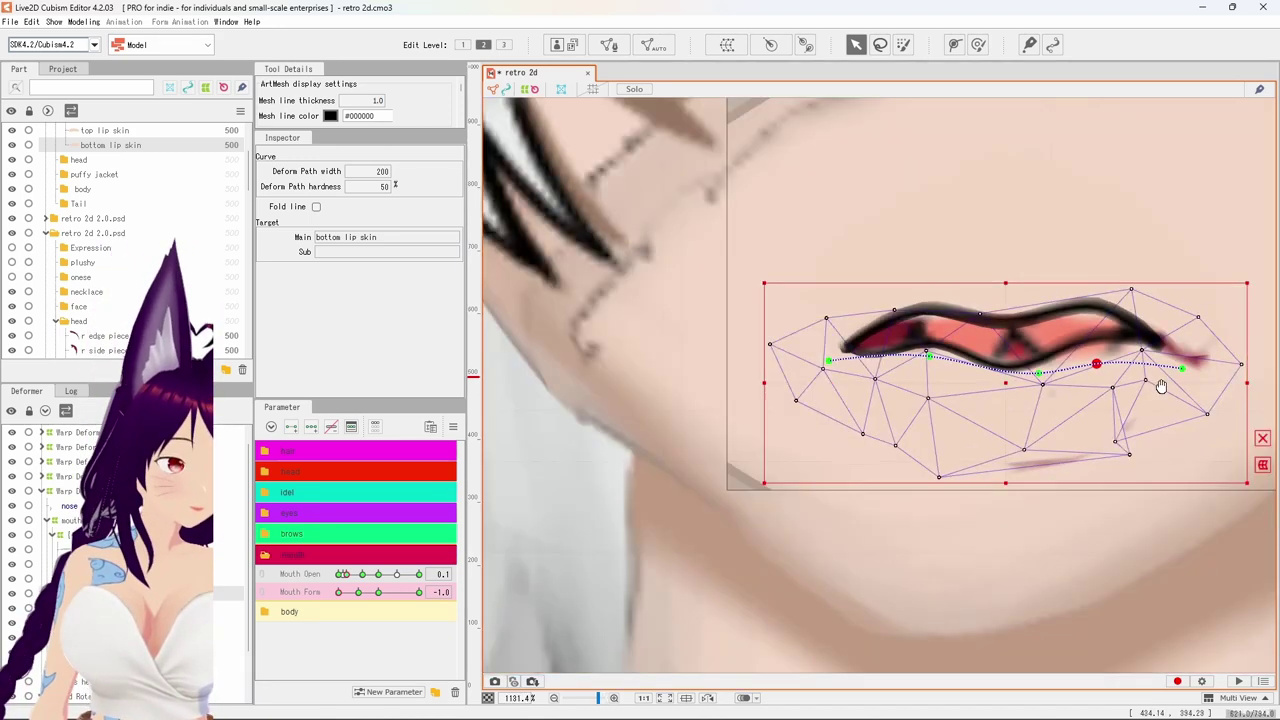
drag(1126, 405, 1137, 377)
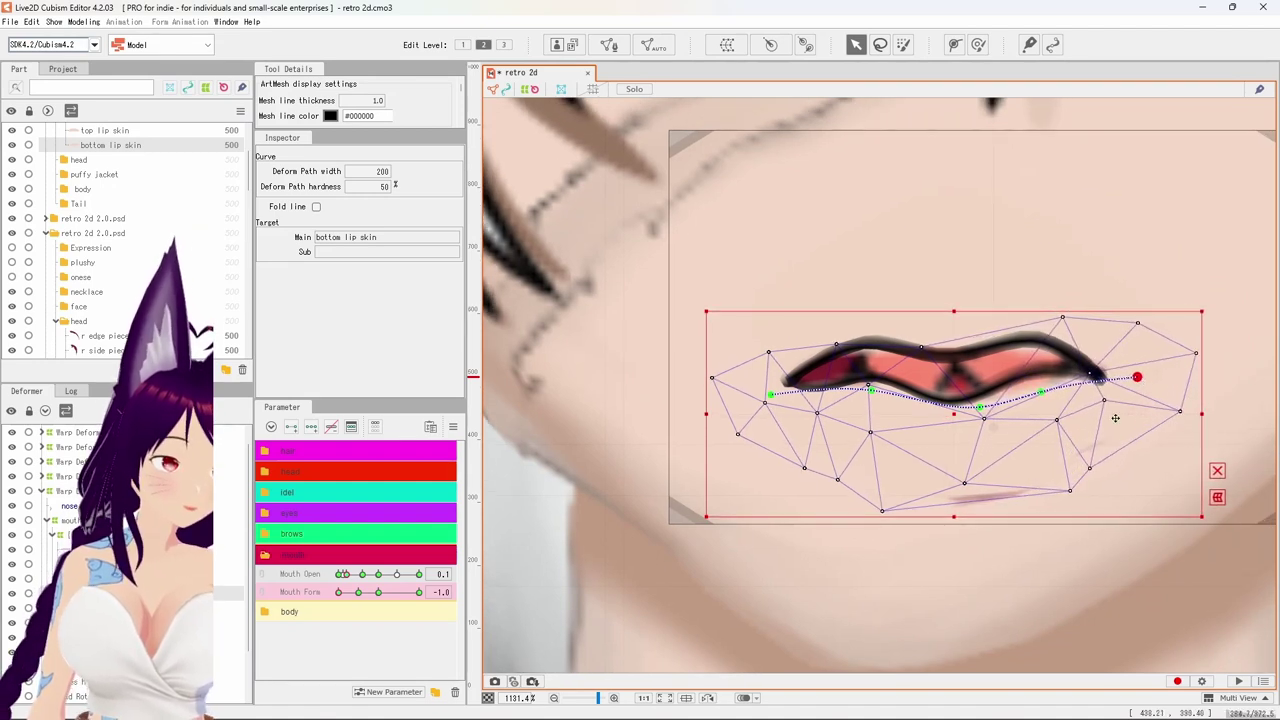
Push the bottom lip skin's lower-edge vertices downward and slightly to the right to cover the leftover mark beneath the mouth.
drag(1093, 471, 1098, 479)
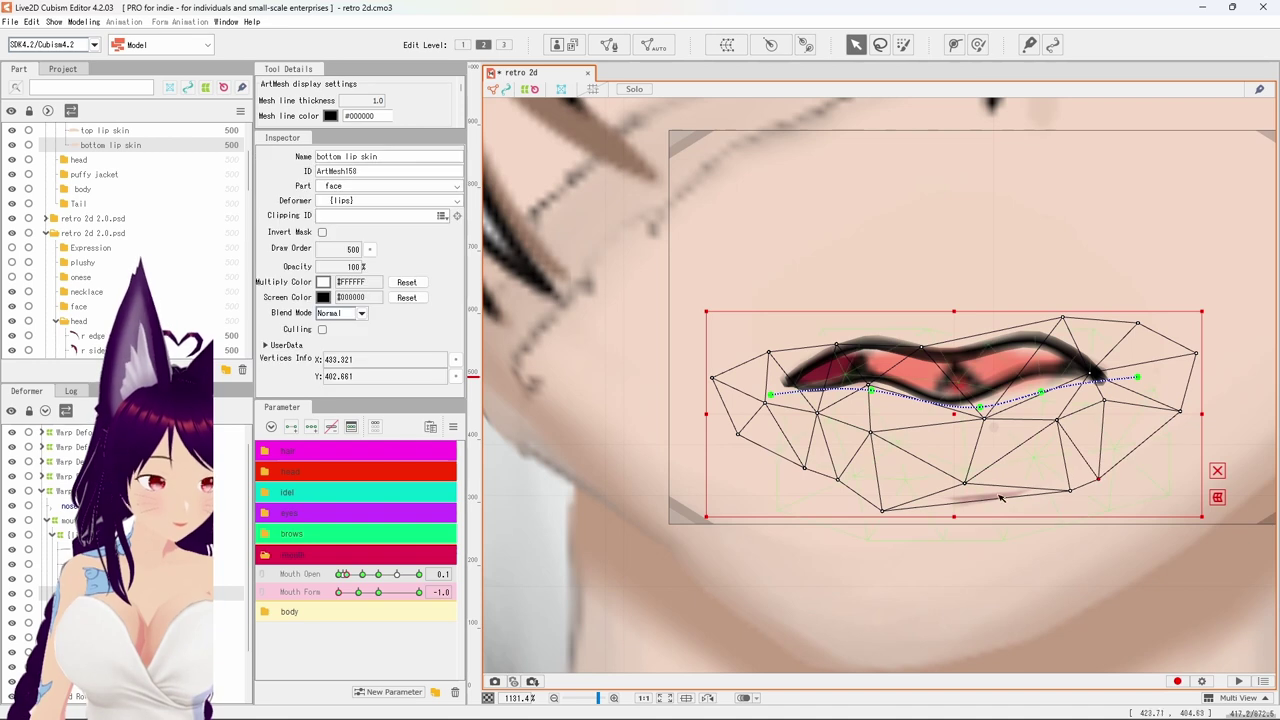
mouse_move(964, 485)
mouse_down()
mouse_move(971, 500)
mouse_move(970, 488)
mouse_up()
drag(1077, 496, 1072, 516)
drag(884, 512, 897, 522)
Fine-tune the bottom lip skin's inner vertices below the middle and right half of the lower lip line, including the right mouth corner.
scroll(985, 391, up, 3)
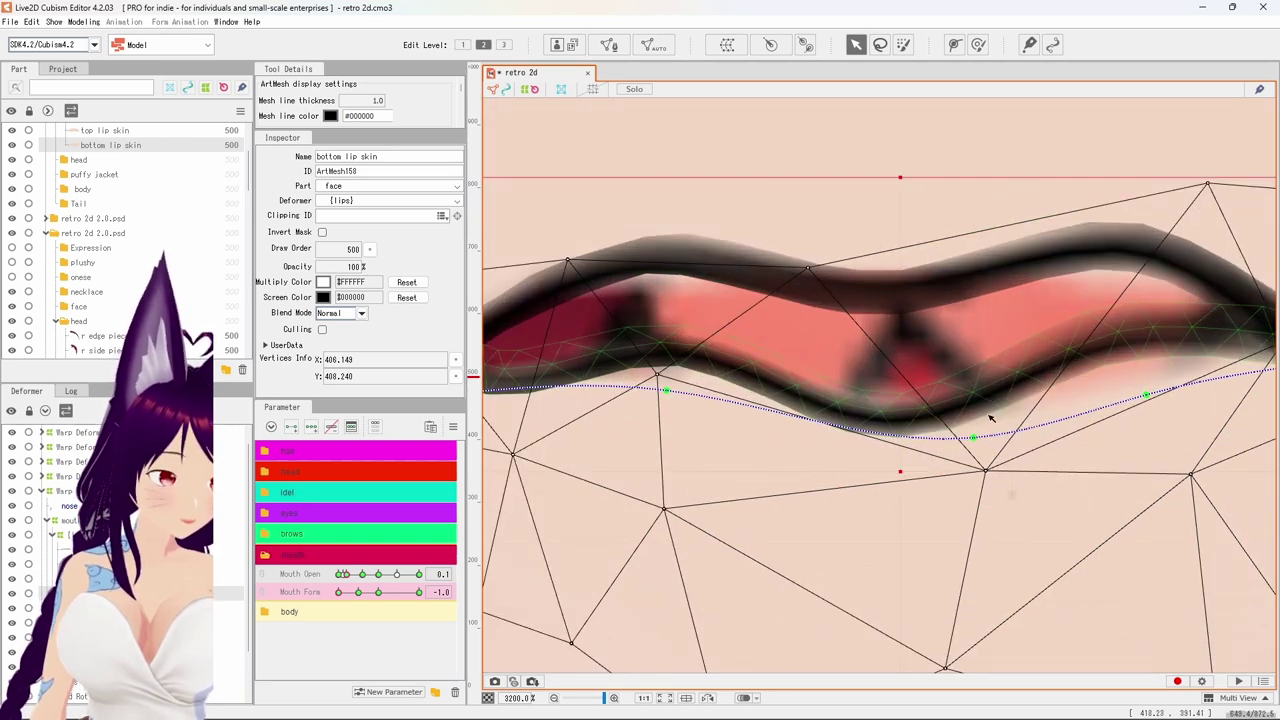
mouse_move(986, 471)
mouse_down()
mouse_move(990, 452)
mouse_move(1001, 476)
mouse_up()
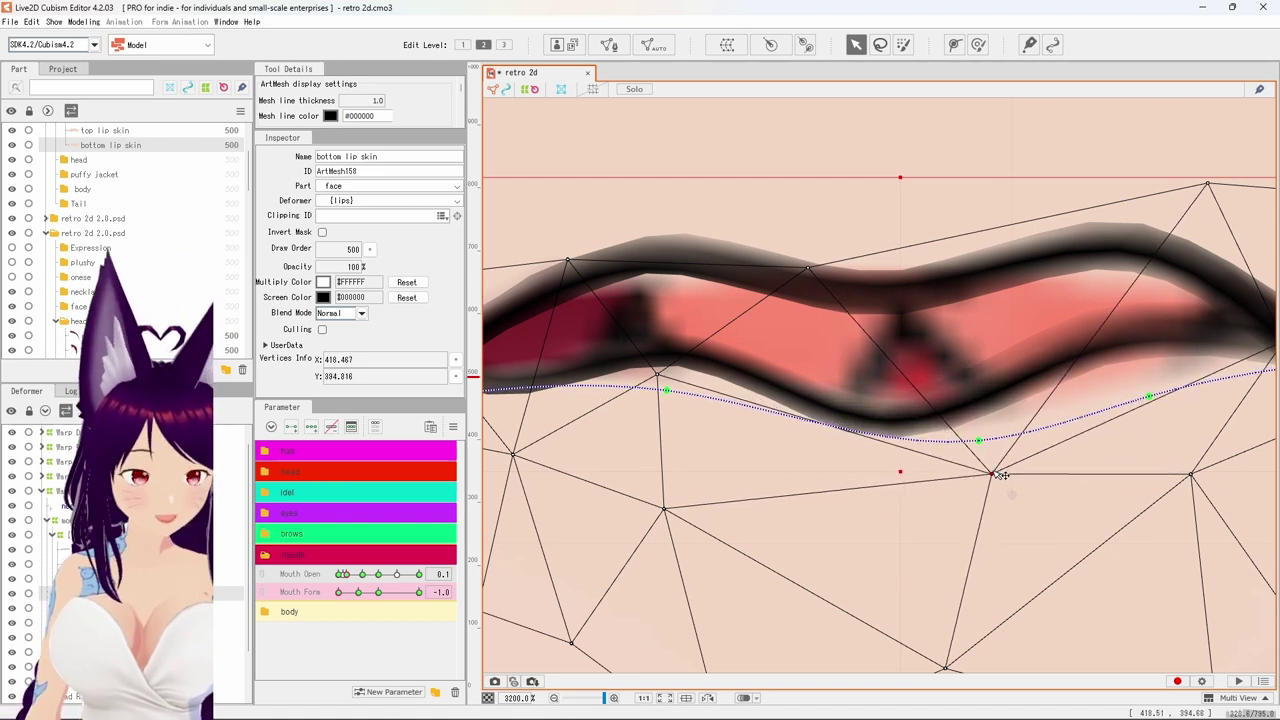
scroll(1001, 476, down, 4)
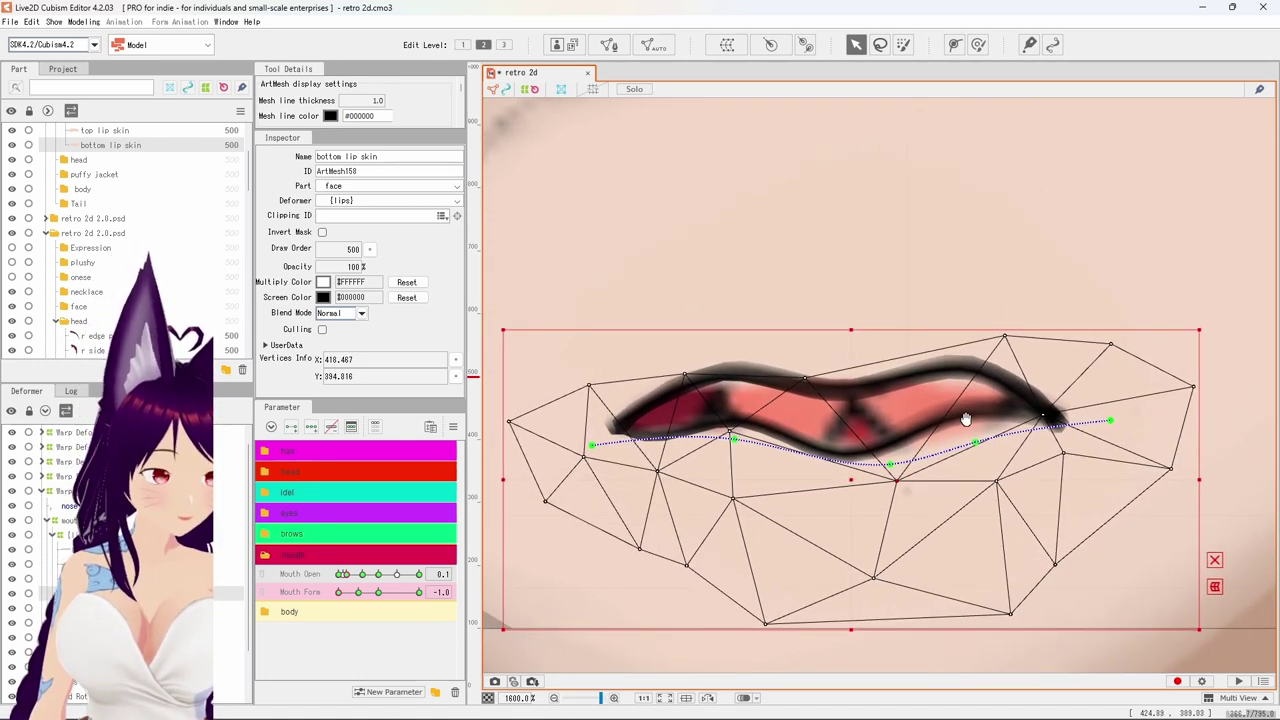
scroll(965, 418, up, 4)
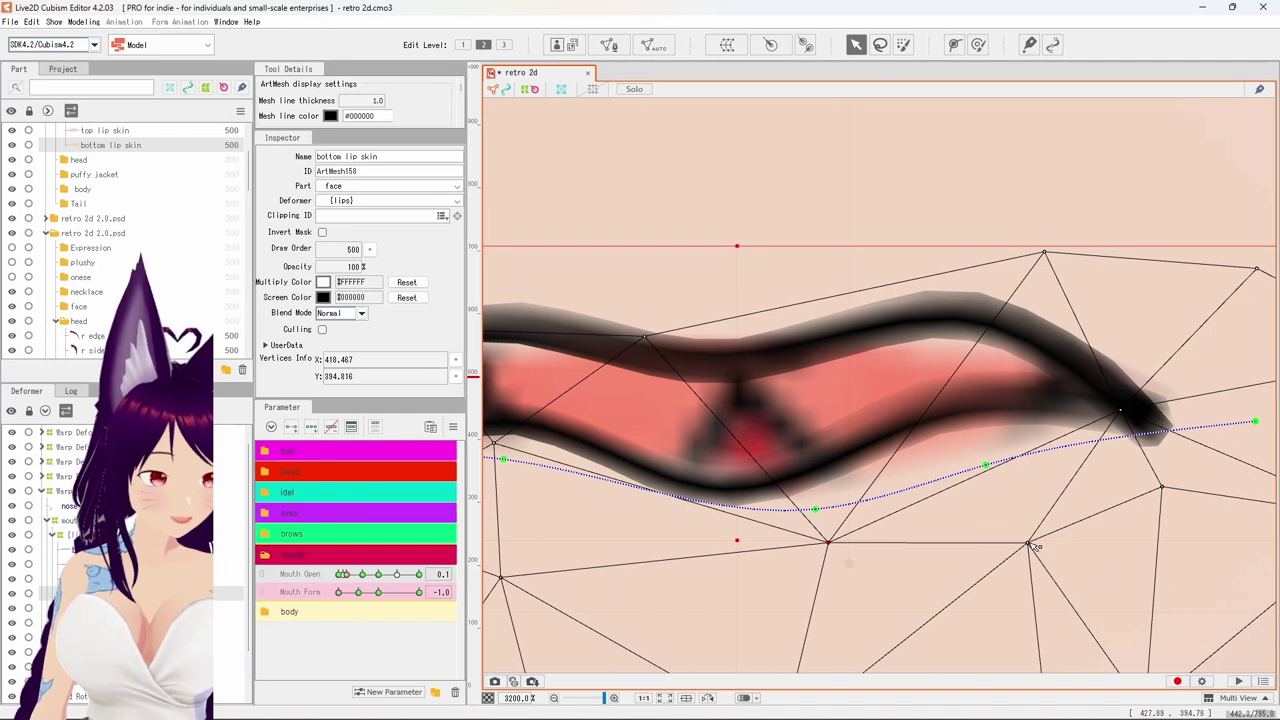
mouse_move(1033, 545)
mouse_down()
mouse_move(1019, 528)
mouse_move(1034, 554)
mouse_up()
drag(1120, 410, 1110, 420)
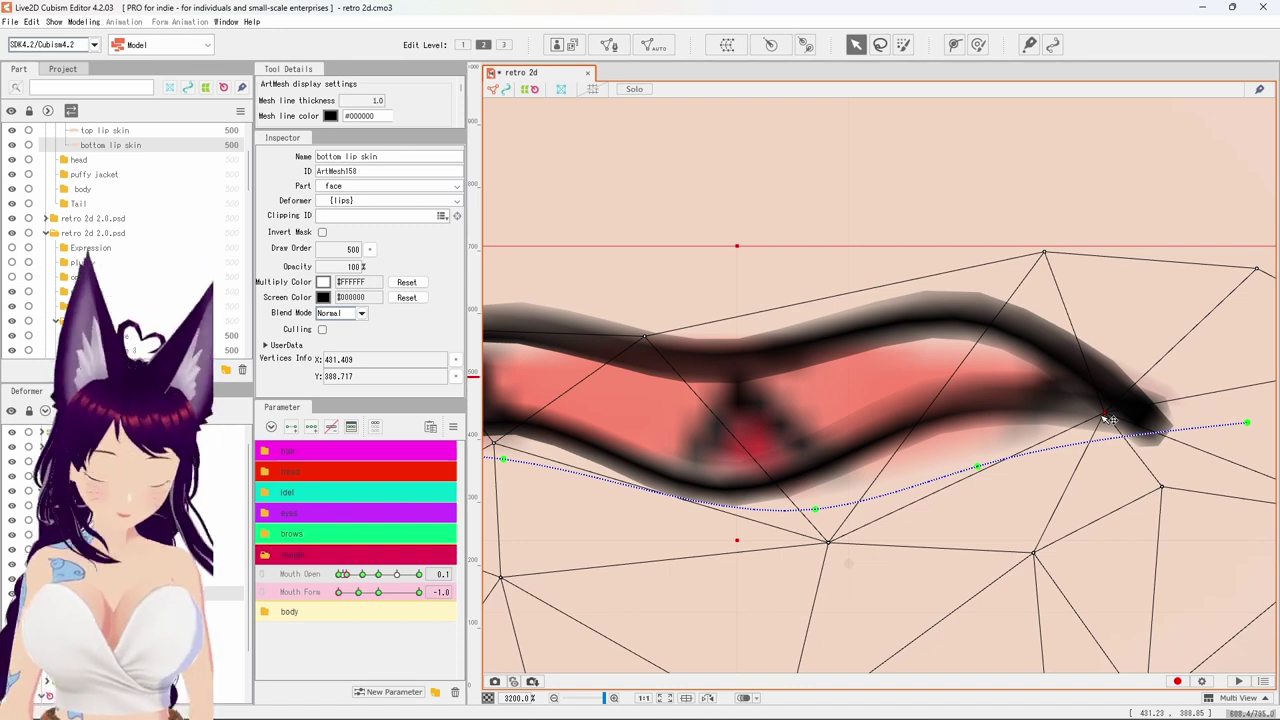